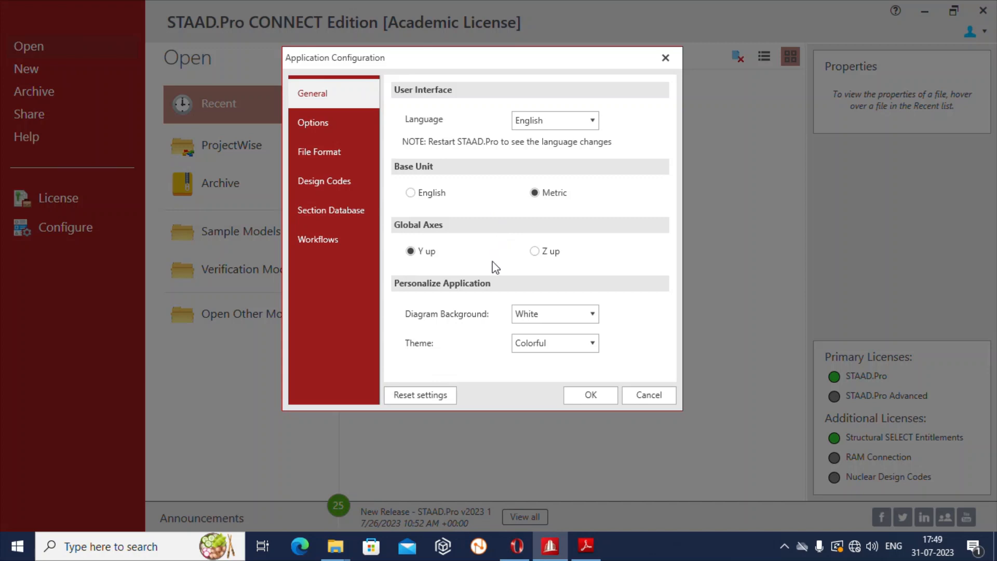
- Accept the application configuration and create a new analytical metric model with the file name CONTINUOUS BEAM
{"action": "left_click", "coordinate": [591, 393]}
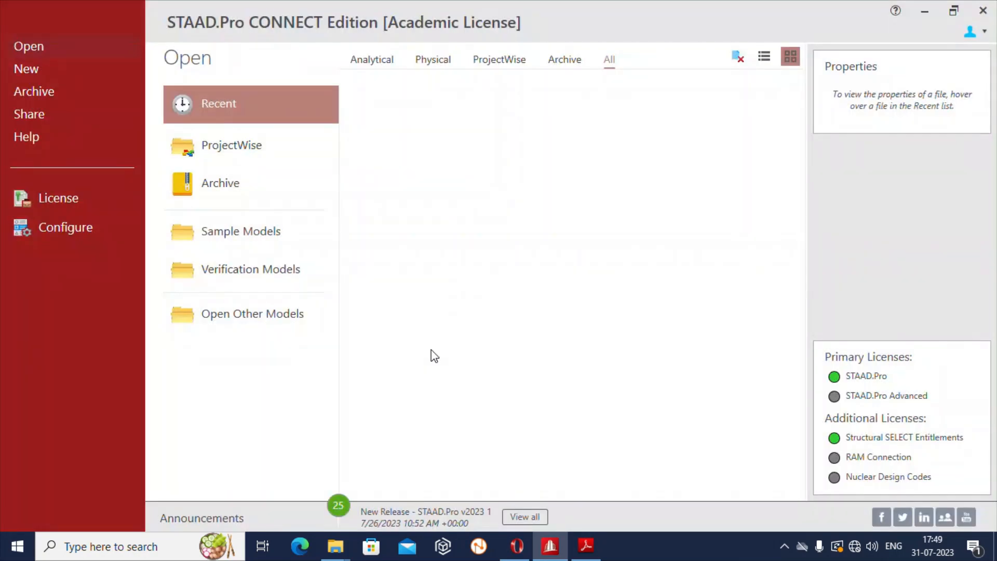
{"action": "left_click", "coordinate": [36, 73]}
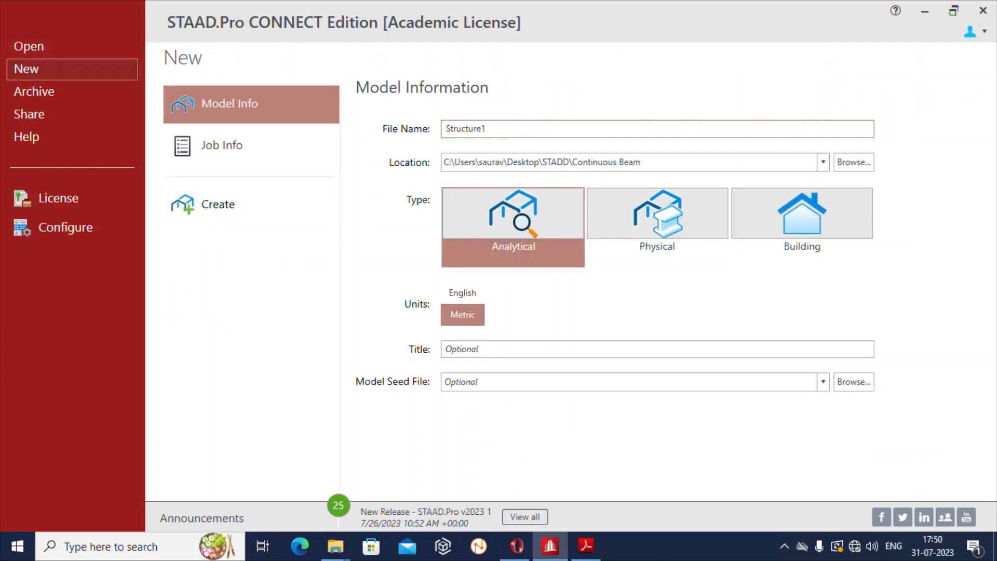
{"action": "left_click_drag", "start_coordinate": [486, 129], "coordinate": [420, 134]}
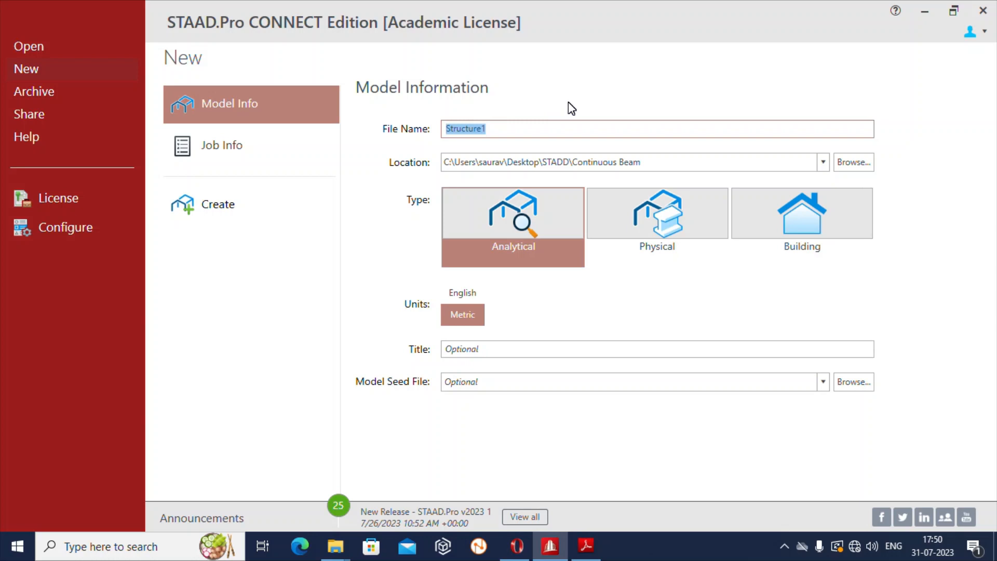
{"action": "type", "text": "CONTINUOUS BEAM"}
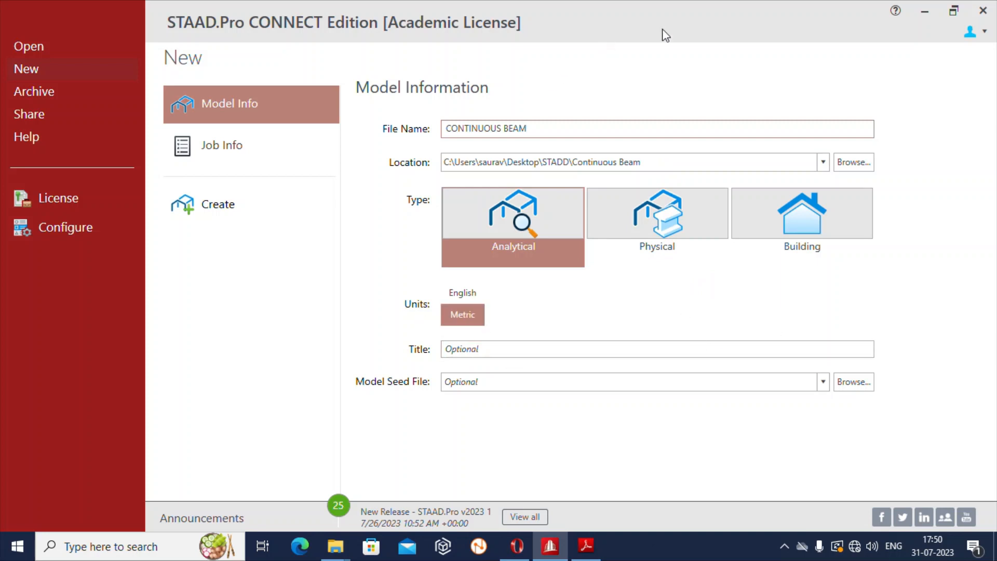
{"action": "left_click", "coordinate": [229, 209]}
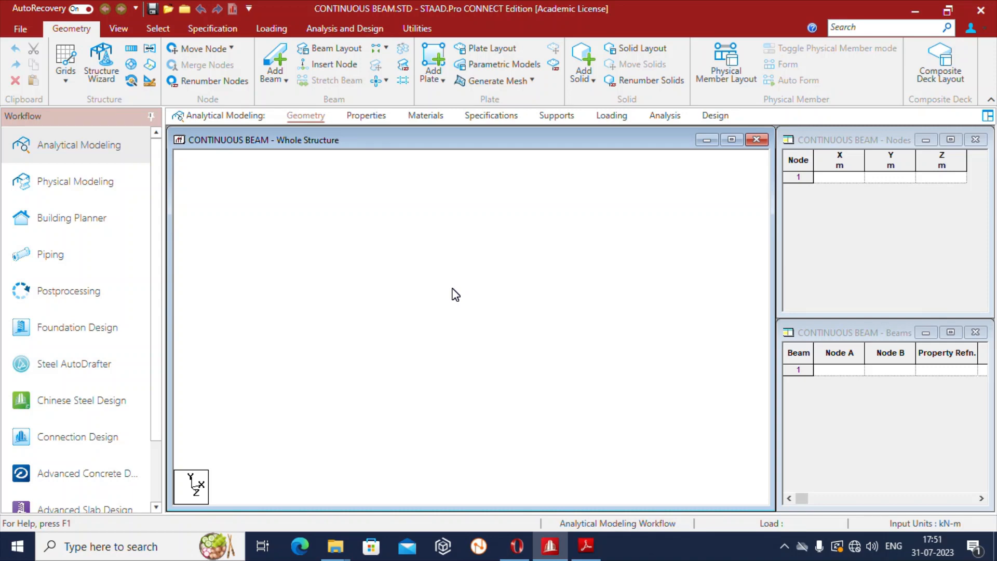
- Consult the beam sketch in Lecture 3.pdf in Adobe Reader, and add the first node in STAAD.Pro at X 0, Y 0, Z 0 m
{"action": "left_click", "coordinate": [586, 545]}
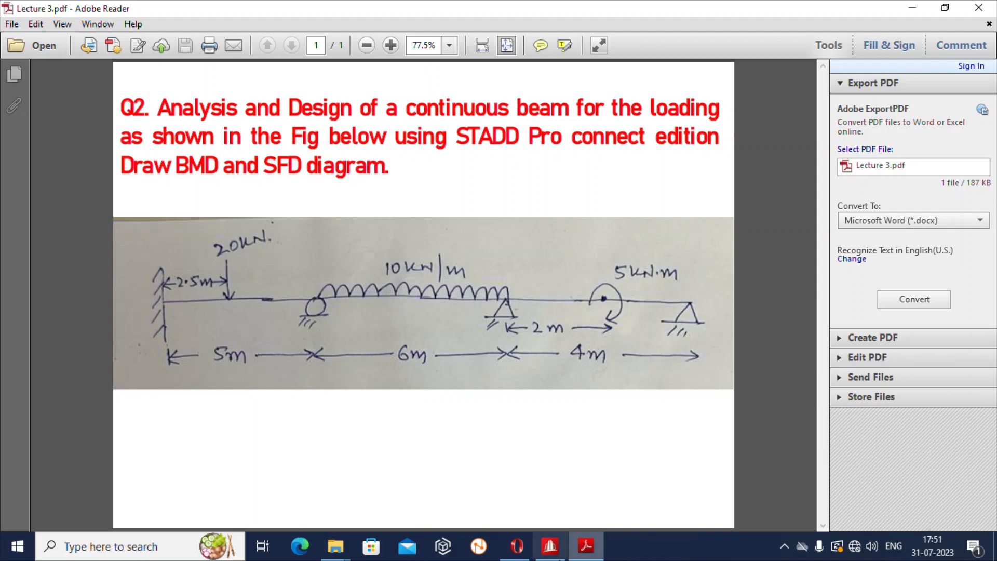
{"action": "left_click", "coordinate": [550, 545]}
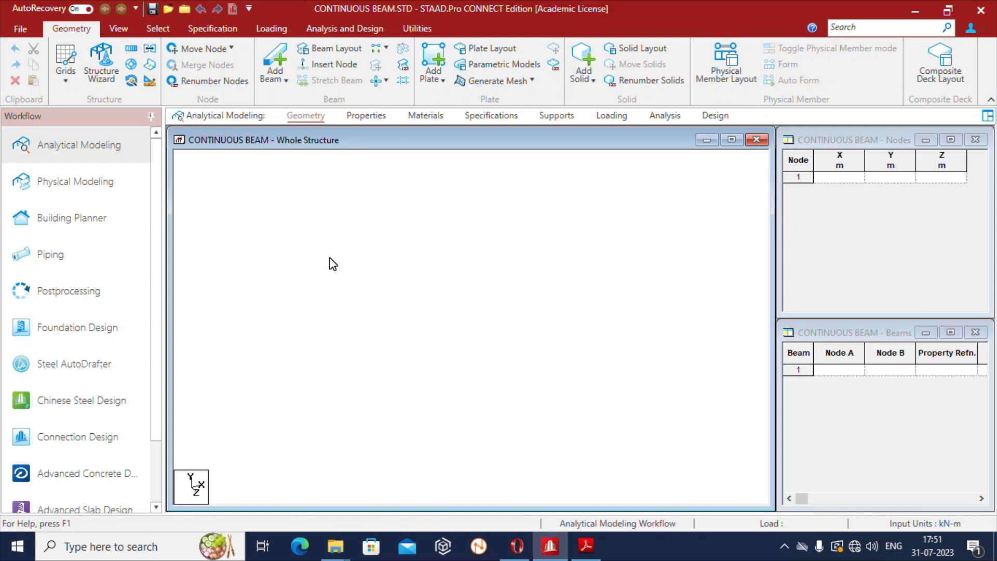
{"action": "left_click", "coordinate": [833, 178]}
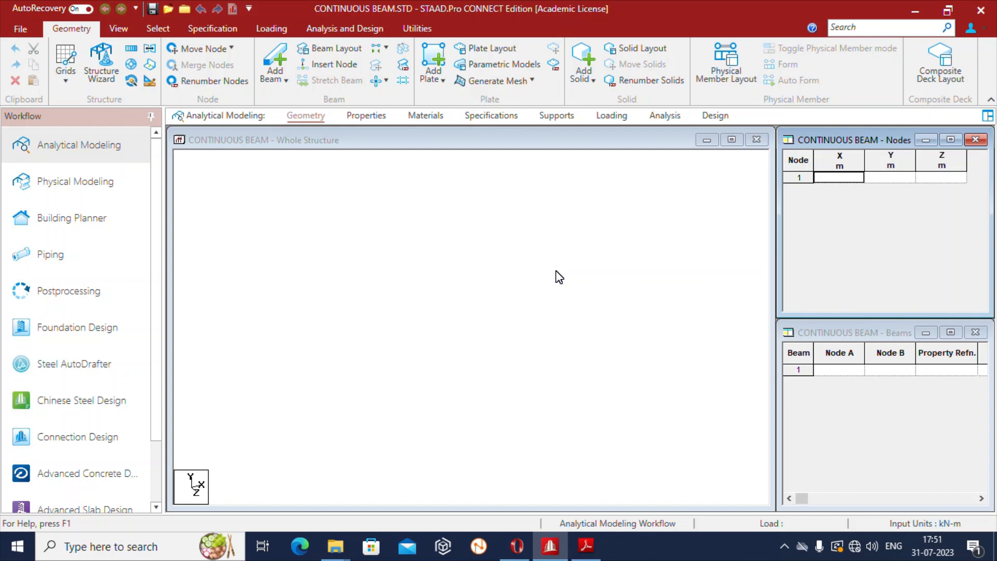
{"action": "type", "text": "0"}
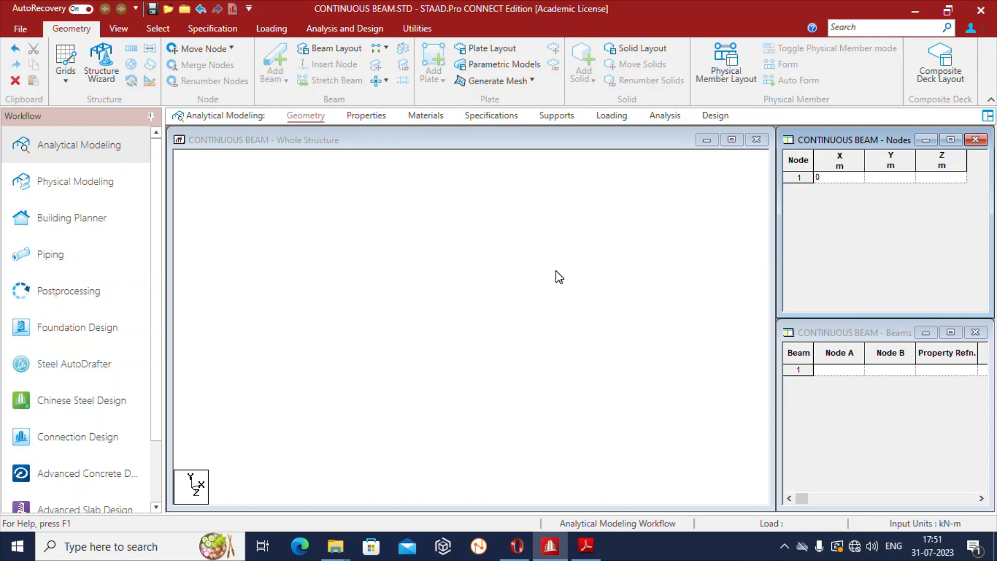
{"action": "key", "text": "Tab"}
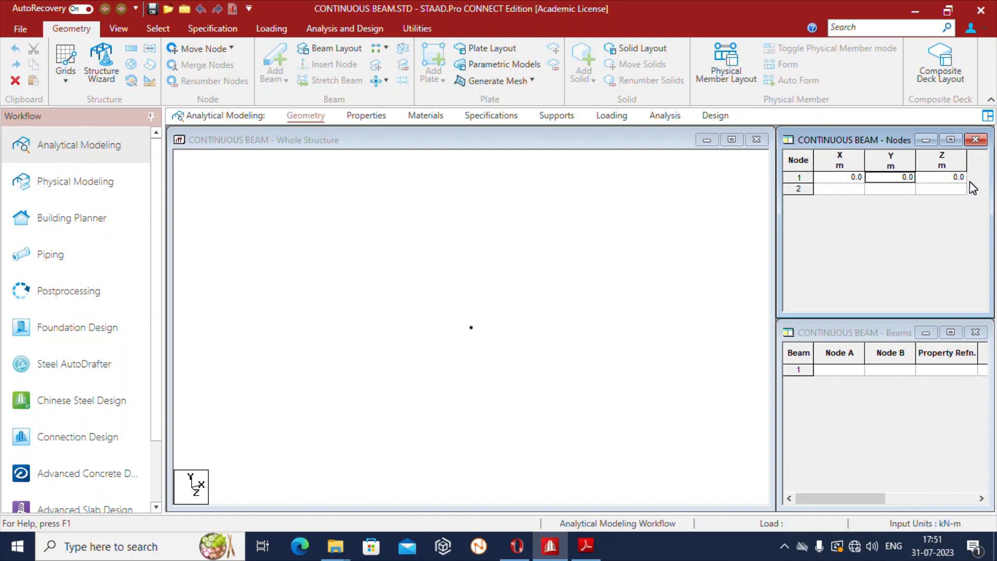
{"action": "left_click_drag", "start_coordinate": [438, 315], "coordinate": [572, 409]}
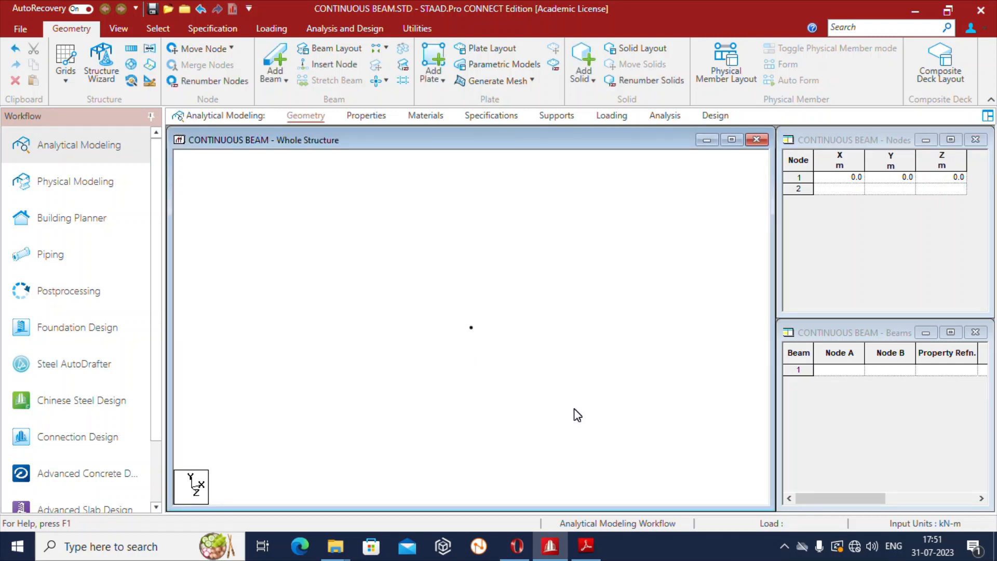
- Add node 2 at X 5 m with Y and Z at 0
{"action": "left_click", "coordinate": [858, 189]}
{"action": "type", "text": "5"}
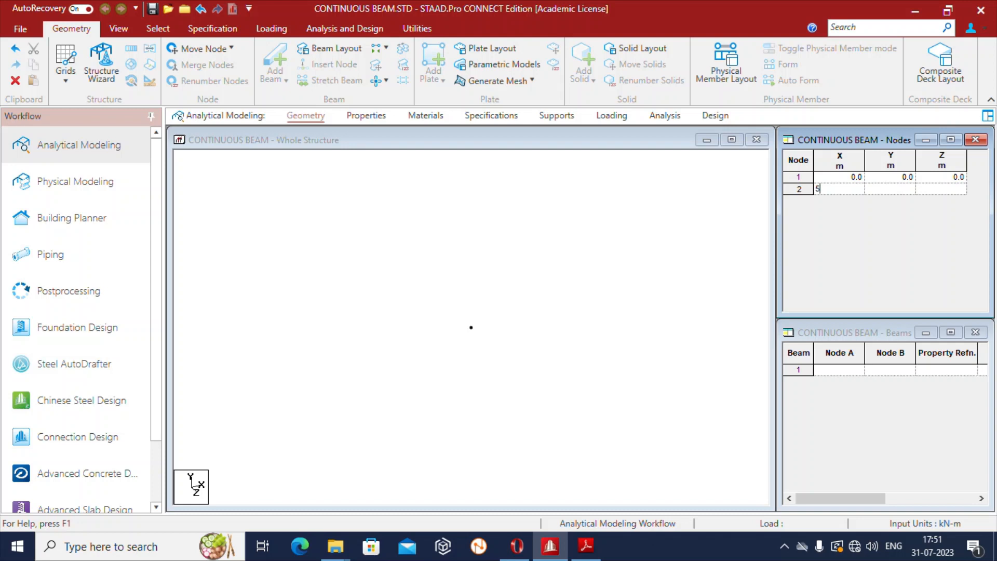
{"action": "key", "text": "Return"}
{"action": "key", "text": "Tab"}
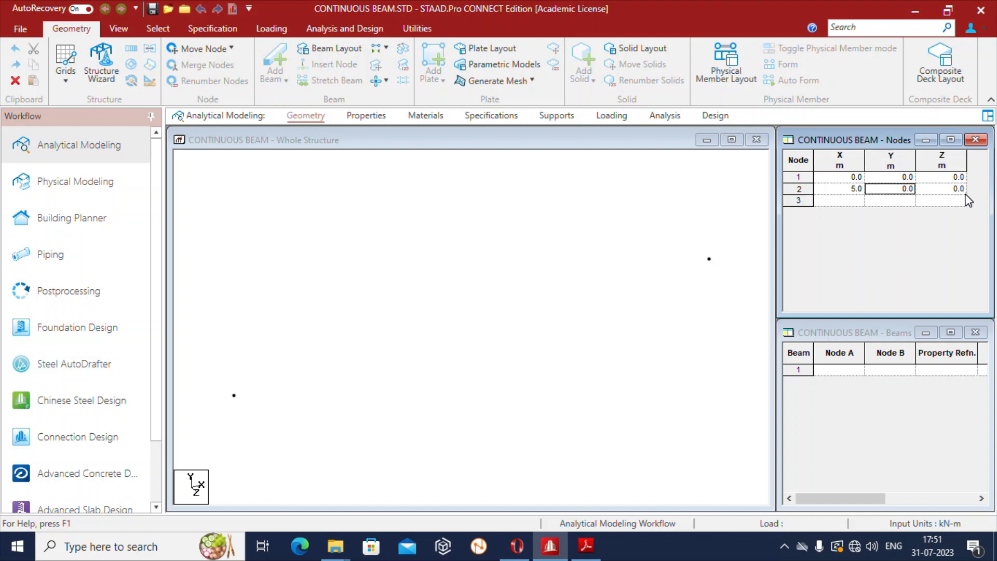
{"action": "left_click", "coordinate": [699, 249]}
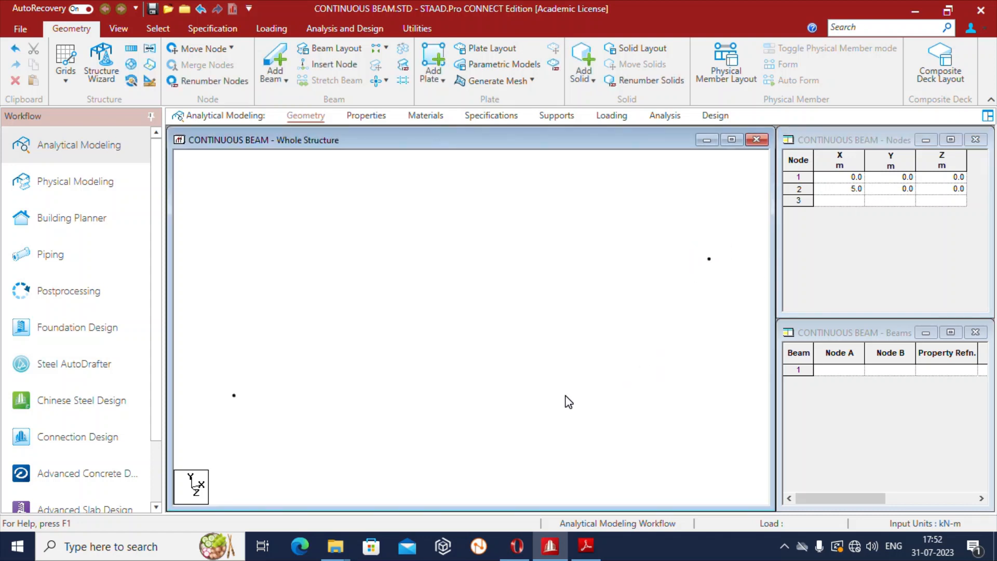
- Add node 3 at X 11 m and node 4 at X 15 m, both with Y and Z at 0
{"action": "left_click", "coordinate": [858, 201]}
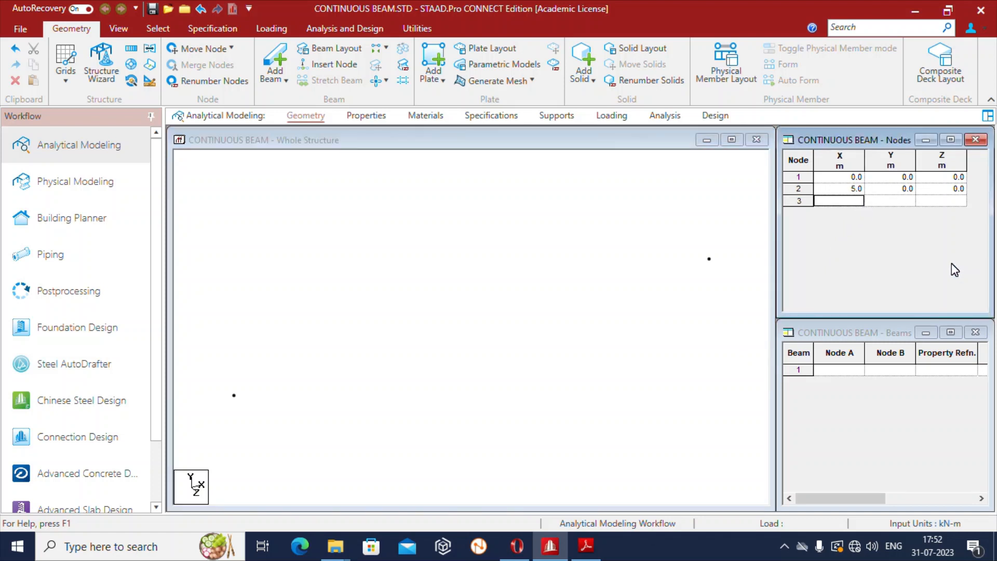
{"action": "type", "text": "11"}
{"action": "key", "text": "Tab"}
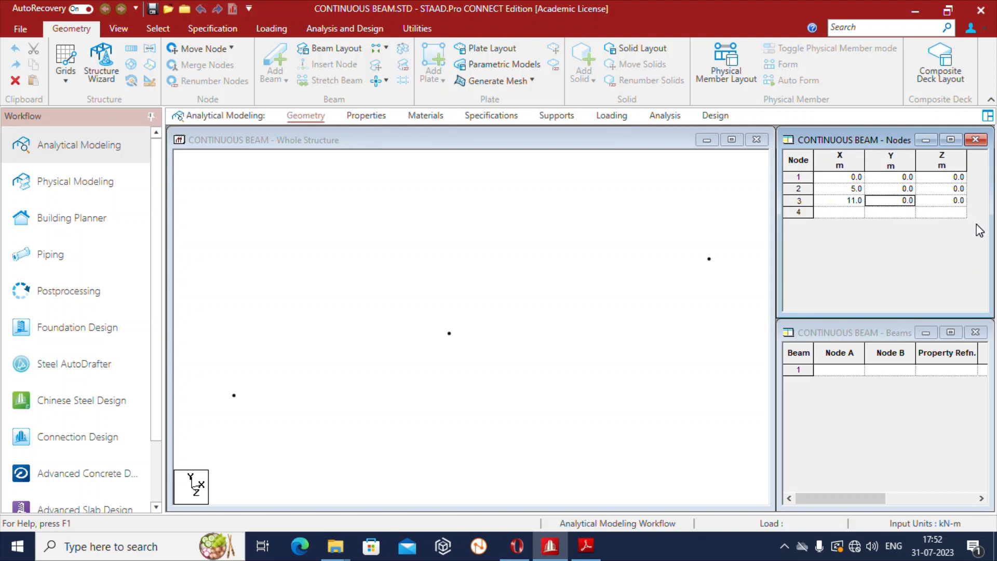
{"action": "left_click", "coordinate": [857, 213]}
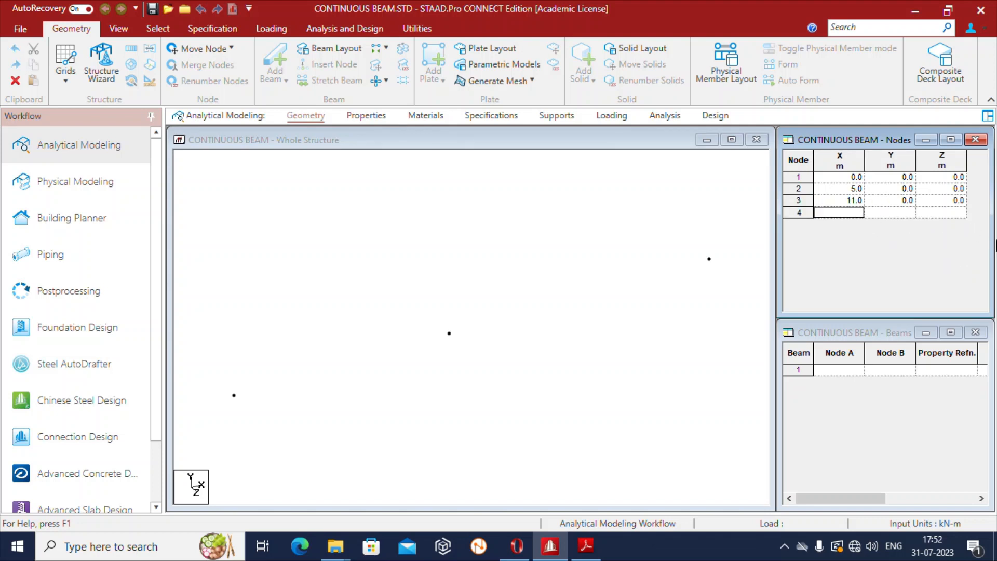
{"action": "type", "text": "15"}
{"action": "key", "text": "Tab"}
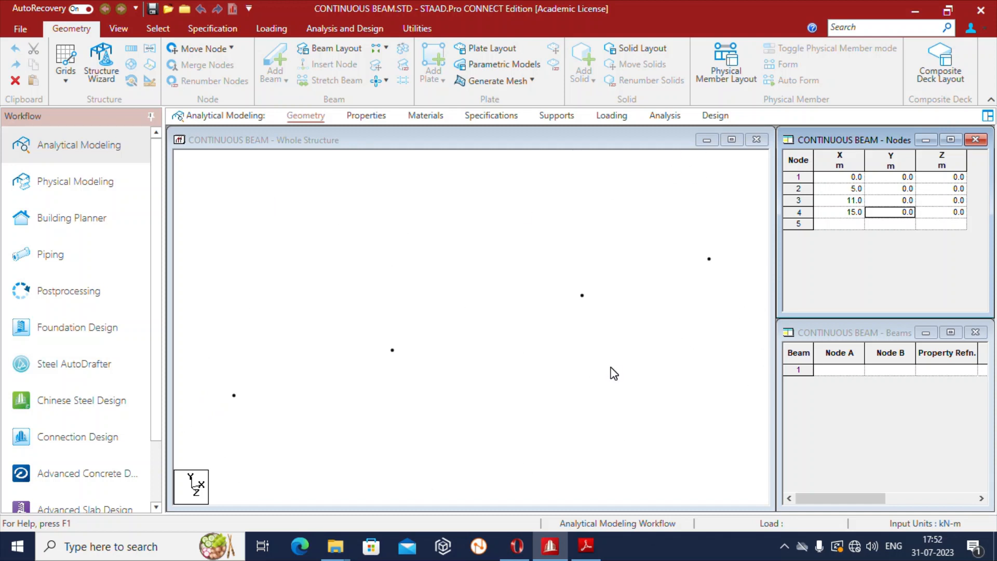
- Show the structure from the front, looking straight at the X-Y plane
{"action": "left_click", "coordinate": [119, 29]}
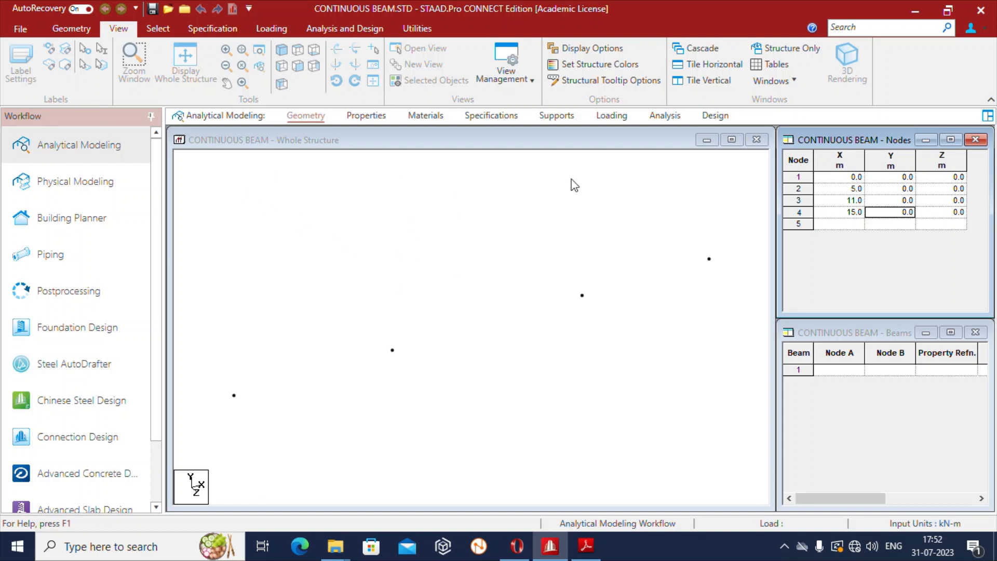
{"action": "left_click", "coordinate": [333, 178]}
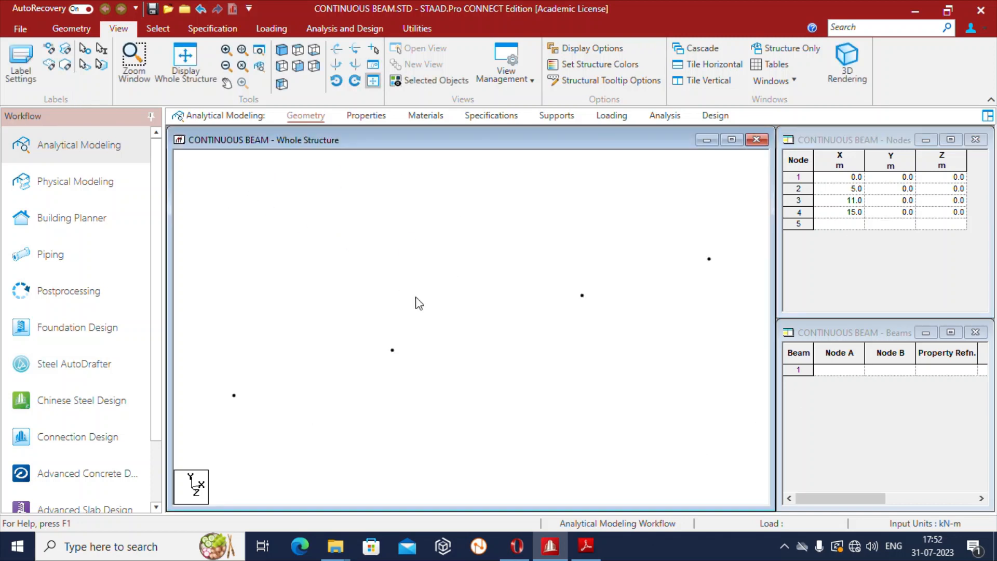
{"action": "left_click", "coordinate": [299, 70]}
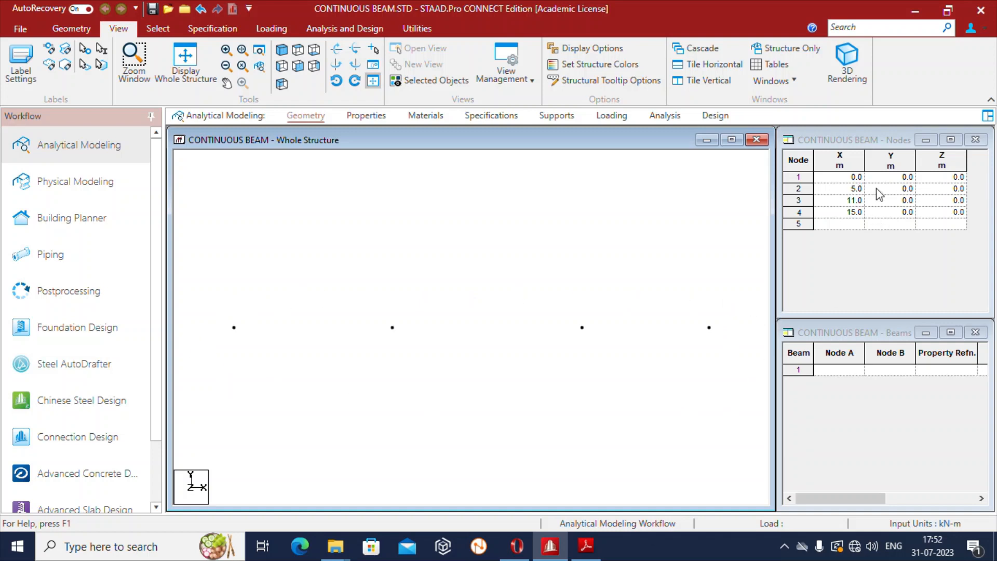
{"action": "left_click", "coordinate": [852, 190]}
{"action": "double_click", "coordinate": [854, 200]}
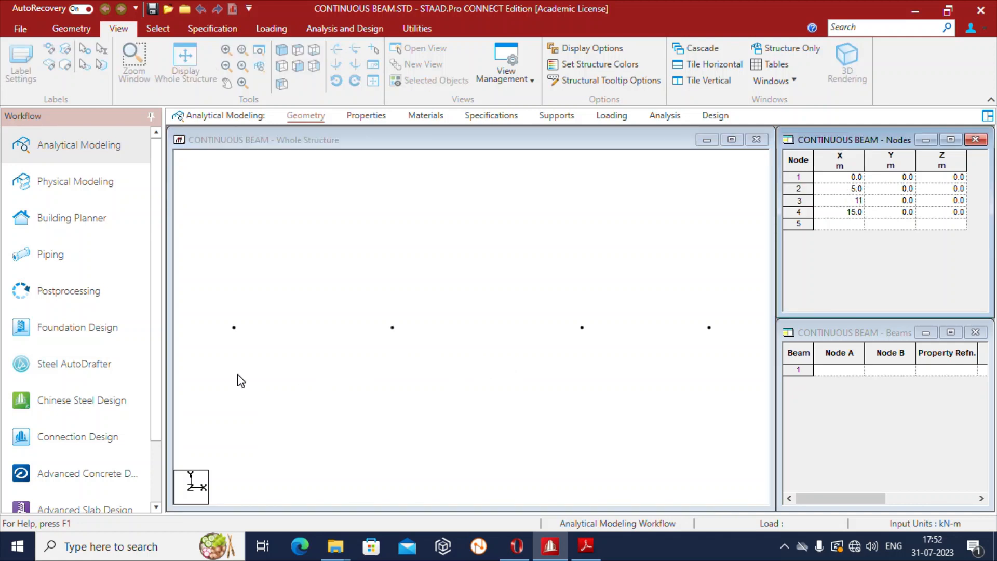
{"action": "left_click", "coordinate": [292, 360]}
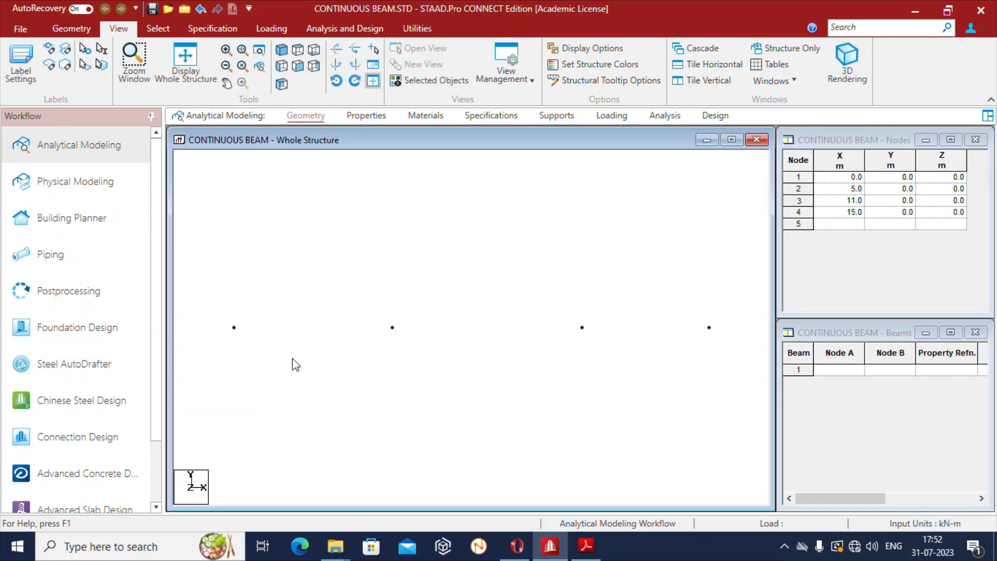
- Draw three consecutive beams connecting nodes 1 to 2, 2 to 3 and 3 to 4
{"action": "left_click", "coordinate": [74, 32]}
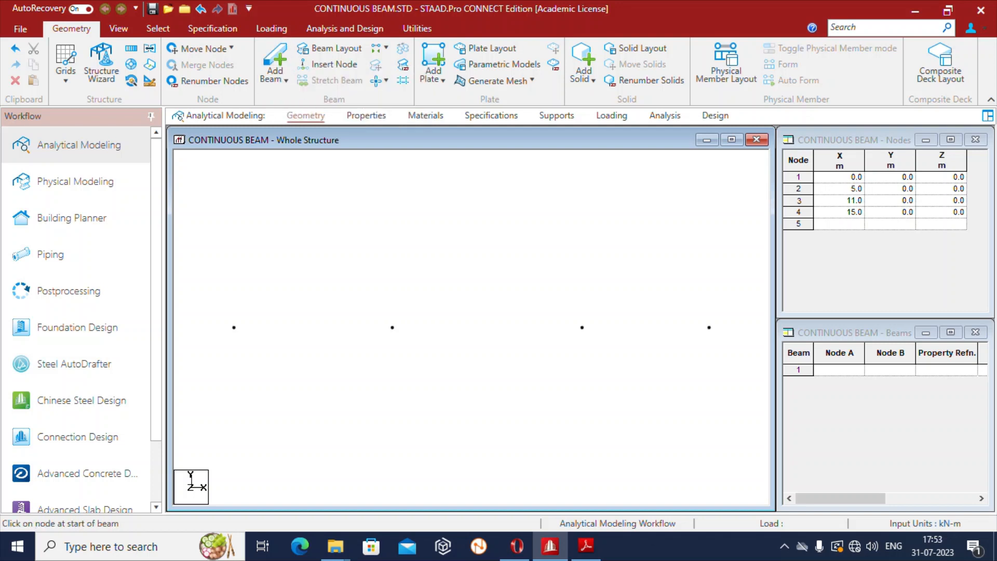
{"action": "left_click", "coordinate": [233, 327]}
{"action": "left_click", "coordinate": [392, 327]}
{"action": "left_click_drag", "start_coordinate": [392, 328], "coordinate": [709, 327]}
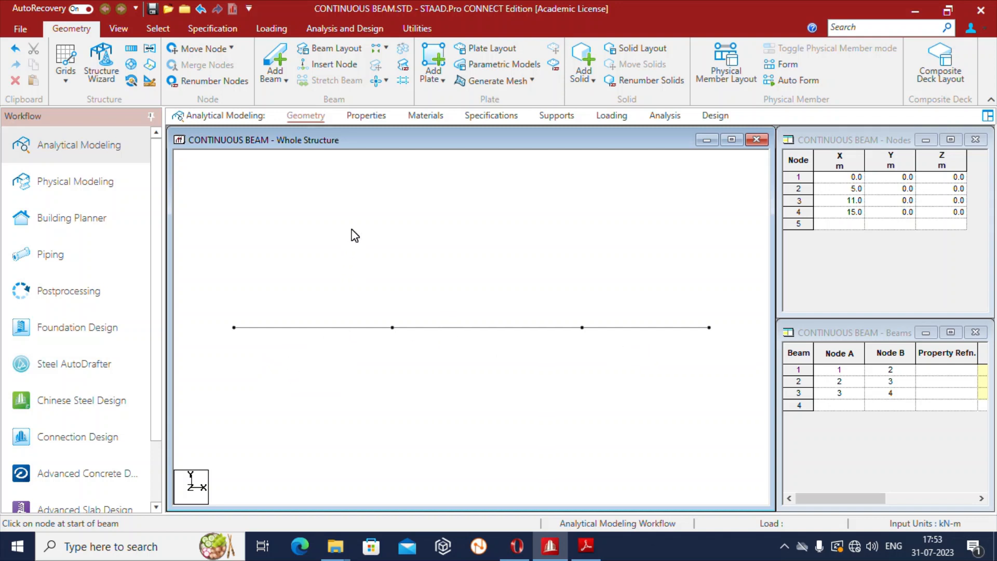
- Recheck the beam sketch in Lecture 3.pdf, and define a rectangular CONCRETE section with YD 0.45 m and ZD 0.45 m in STAAD.Pro
{"action": "left_click", "coordinate": [367, 115]}
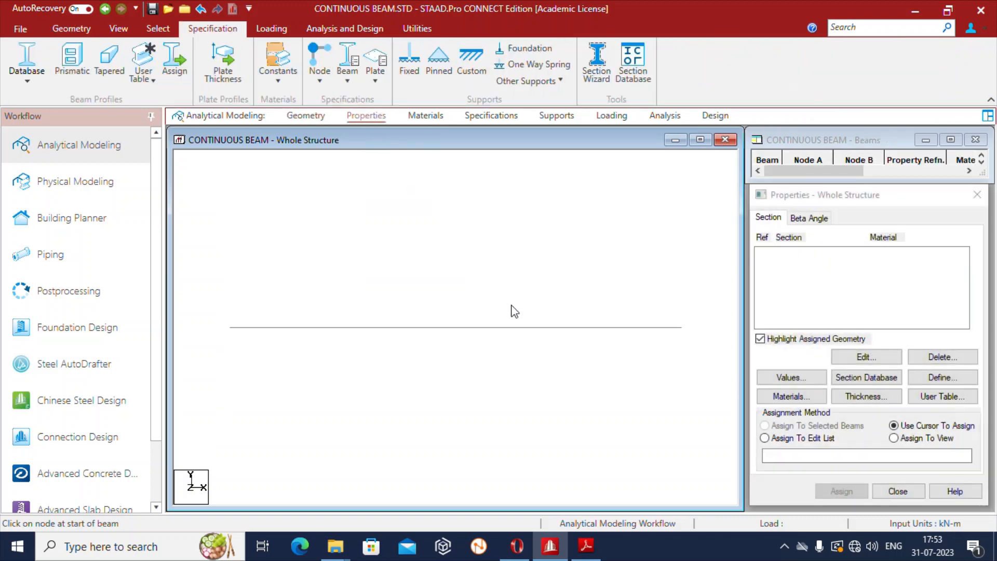
{"action": "left_click", "coordinate": [585, 545]}
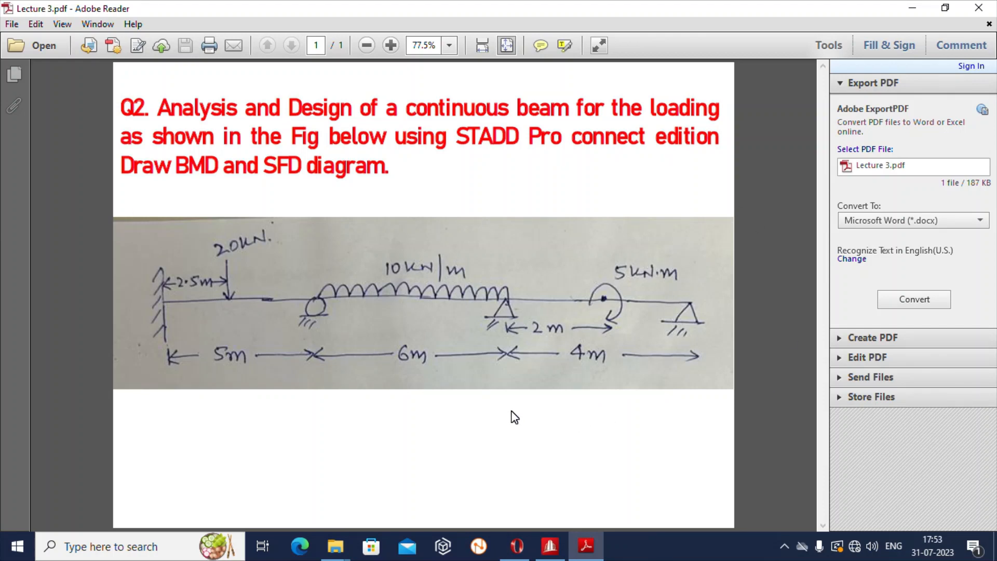
{"action": "left_click", "coordinate": [549, 545]}
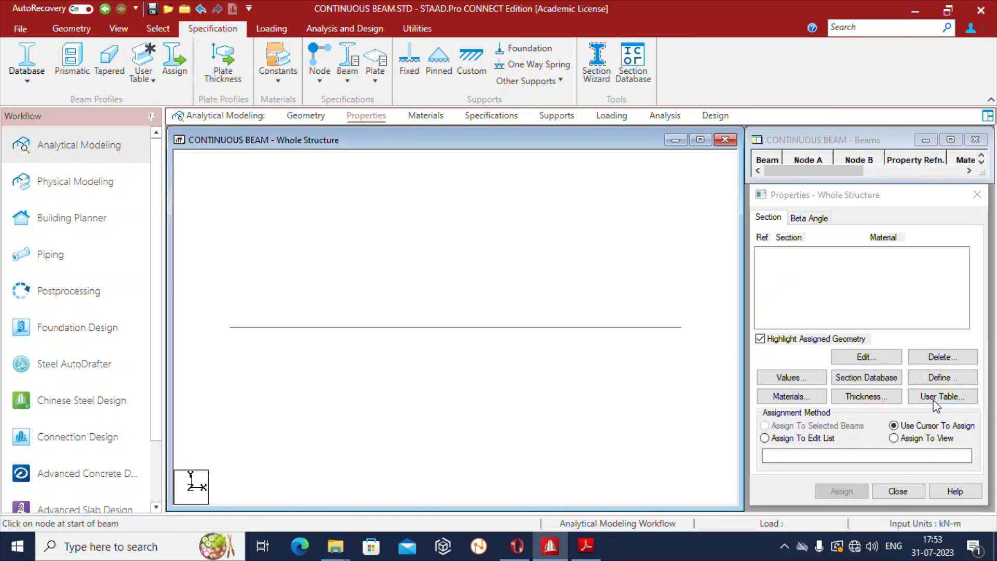
{"action": "left_click", "coordinate": [941, 381]}
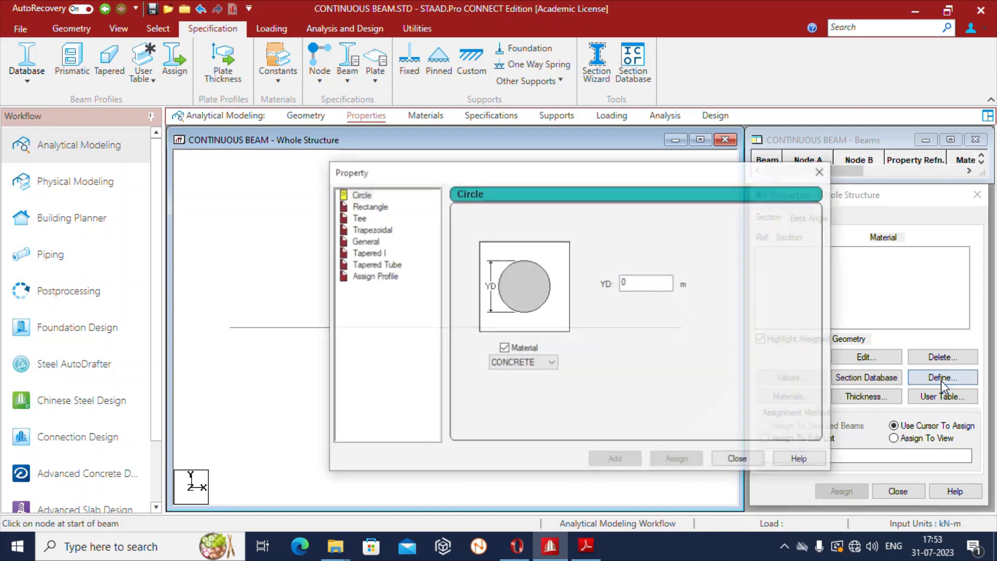
{"action": "left_click_drag", "start_coordinate": [462, 162], "coordinate": [394, 17]}
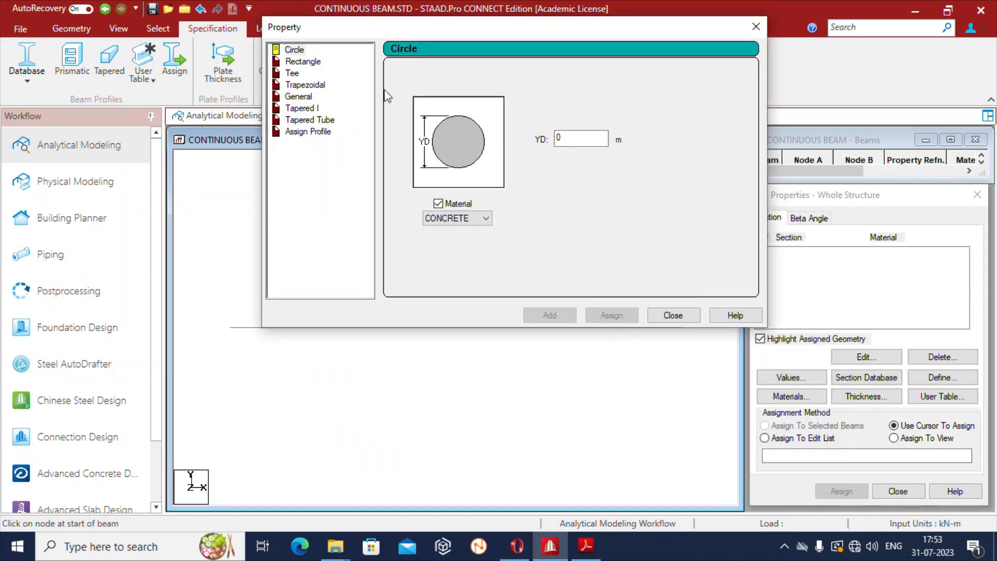
{"action": "left_click", "coordinate": [302, 62]}
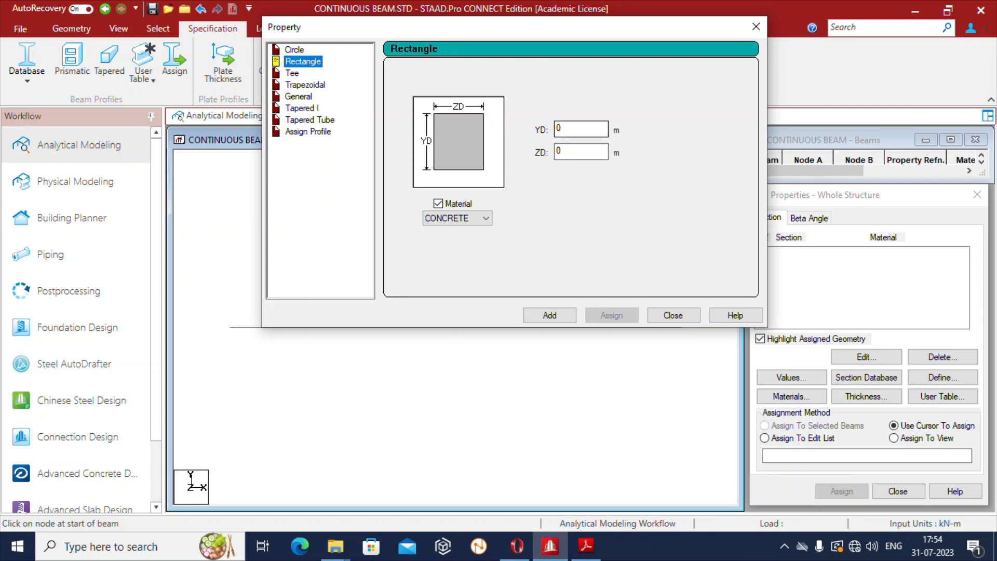
{"action": "left_click", "coordinate": [571, 129]}
{"action": "type", "text": ".45"}
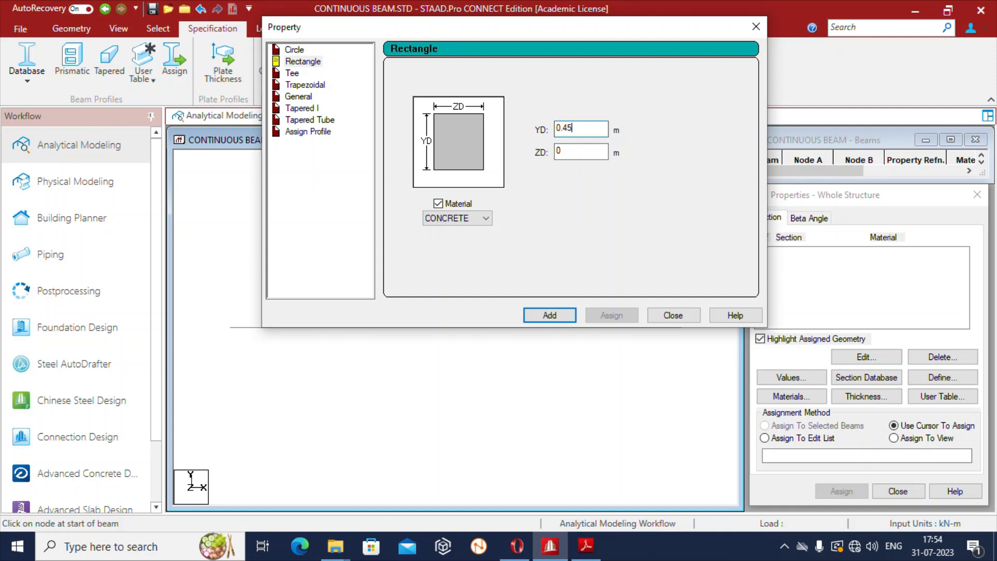
{"action": "key", "text": "Tab"}
{"action": "type", "text": "0.4"}
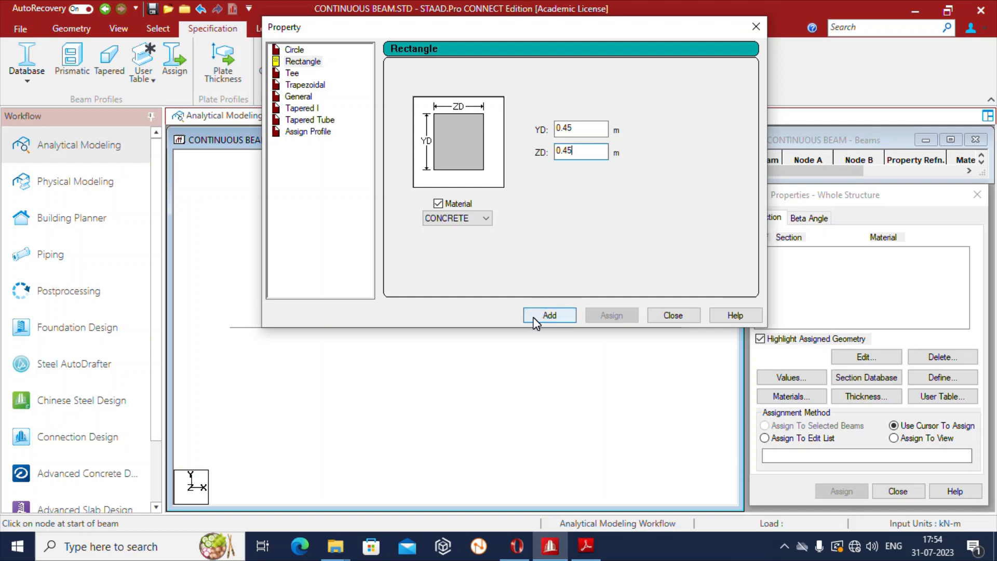
{"action": "left_click", "coordinate": [547, 315]}
{"action": "left_click", "coordinate": [669, 320]}
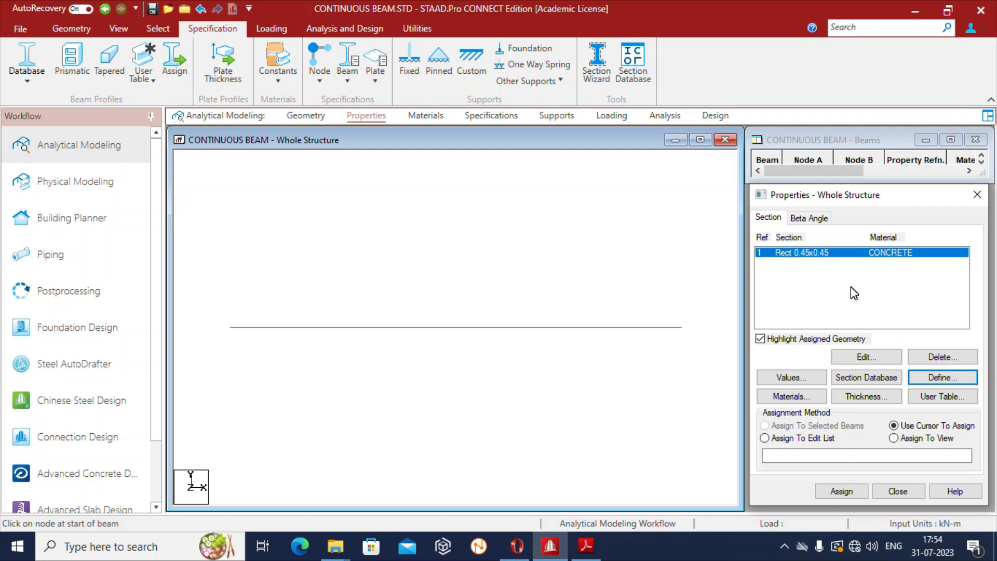
{"action": "left_click", "coordinate": [313, 334]}
{"action": "left_click", "coordinate": [453, 329]}
{"action": "left_click", "coordinate": [615, 329]}
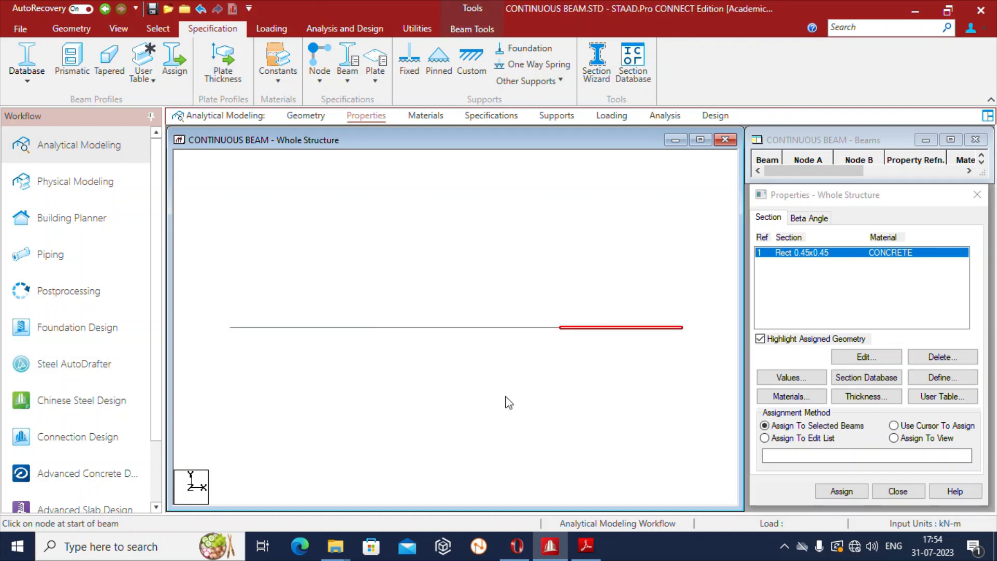
{"action": "left_click", "coordinate": [292, 329]}
{"action": "left_click", "coordinate": [481, 335]}
{"action": "left_click", "coordinate": [599, 331]}
{"action": "left_click", "coordinate": [256, 327]}
{"action": "left_click", "coordinate": [462, 328]}
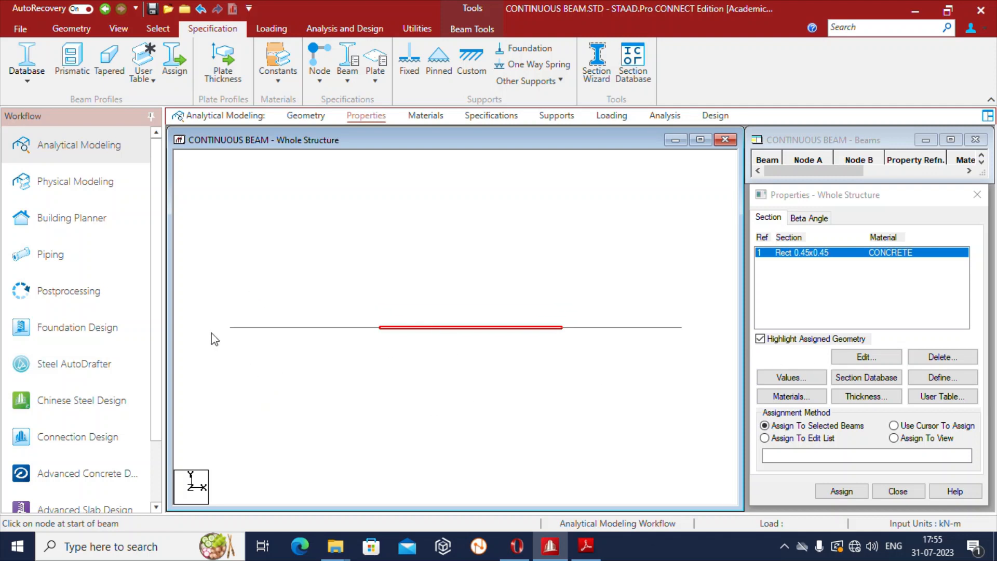
{"action": "left_click_drag", "start_coordinate": [190, 232], "coordinate": [701, 398]}
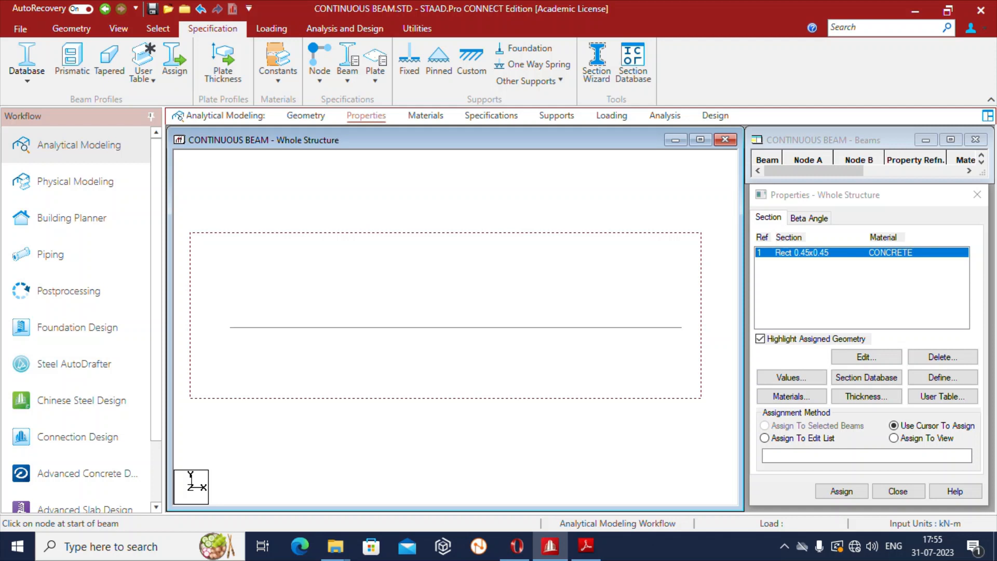
{"action": "mouse_move", "coordinate": [701, 398]}
{"action": "left_mouse_down"}
{"action": "mouse_move", "coordinate": [724, 407]}
{"action": "mouse_move", "coordinate": [728, 434]}
{"action": "mouse_move", "coordinate": [716, 378]}
{"action": "mouse_move", "coordinate": [718, 398]}
{"action": "left_mouse_up"}
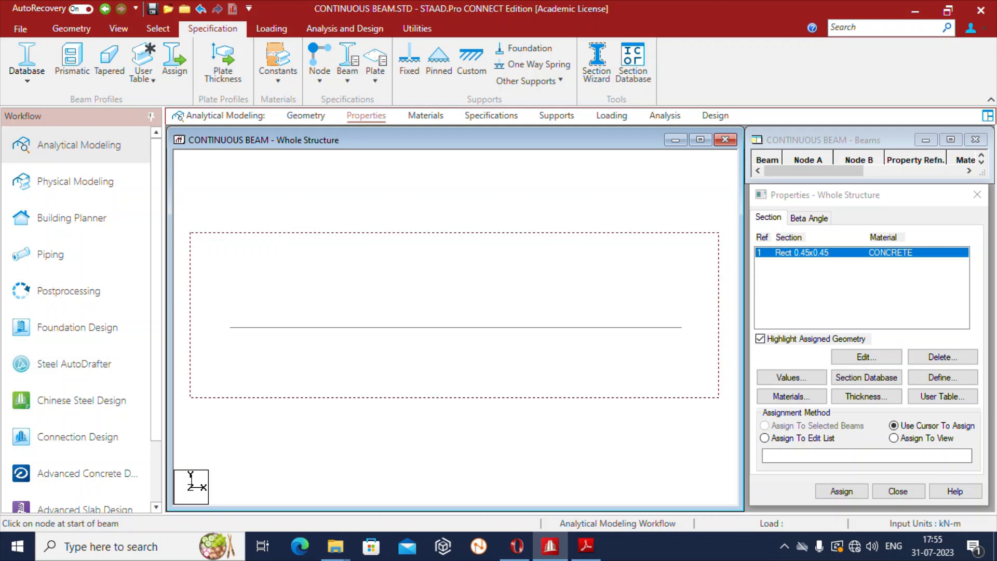
{"action": "left_click_drag", "start_coordinate": [718, 397], "coordinate": [719, 397]}
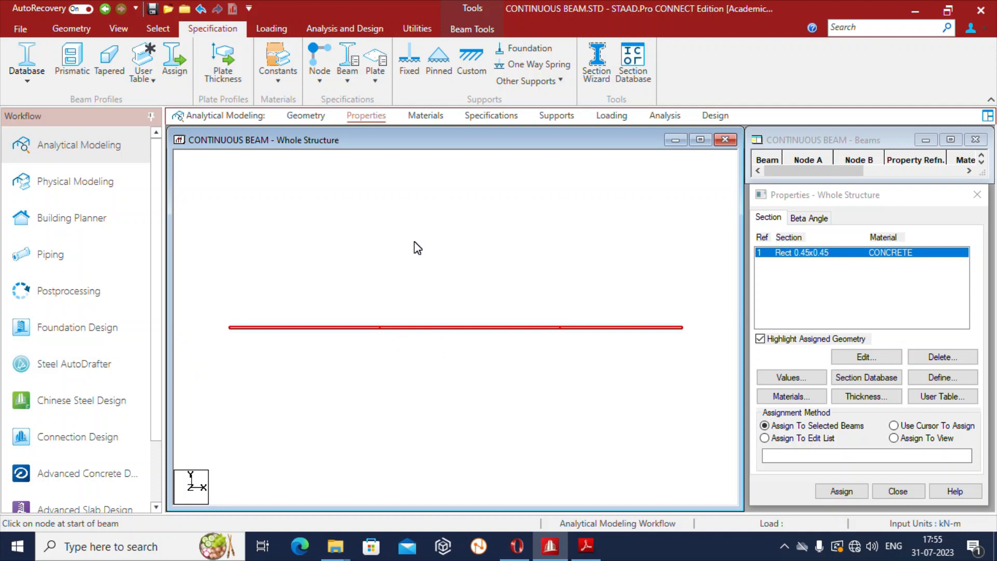
{"action": "left_click", "coordinate": [429, 267]}
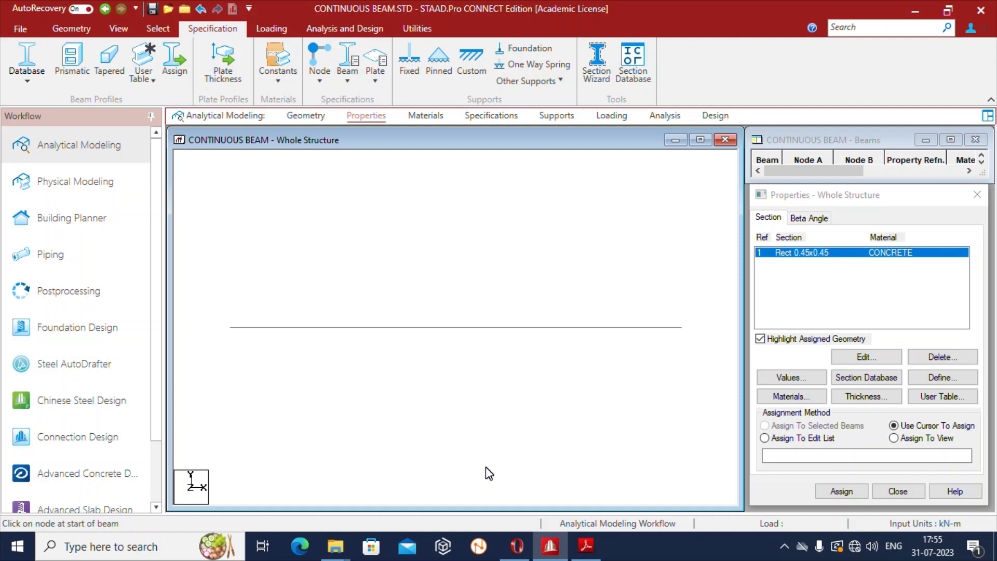
- Select all three beam spans and assign the Rect 0.45x0.45 concrete section to them
{"action": "left_click", "coordinate": [302, 328]}
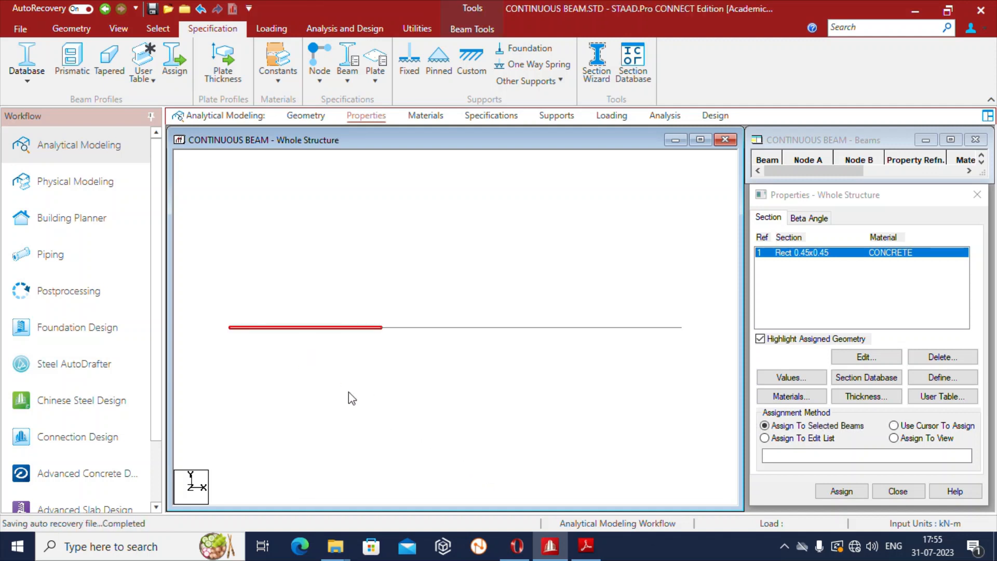
{"action": "left_click", "coordinate": [422, 328], "text": "ctrl"}
{"action": "left_click", "coordinate": [588, 328], "text": "ctrl"}
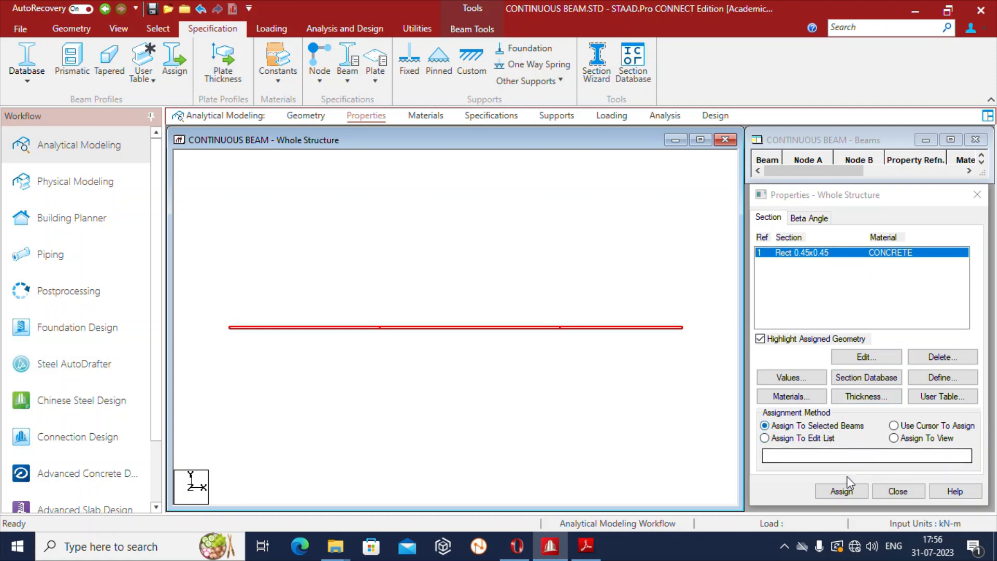
{"action": "left_click", "coordinate": [846, 494]}
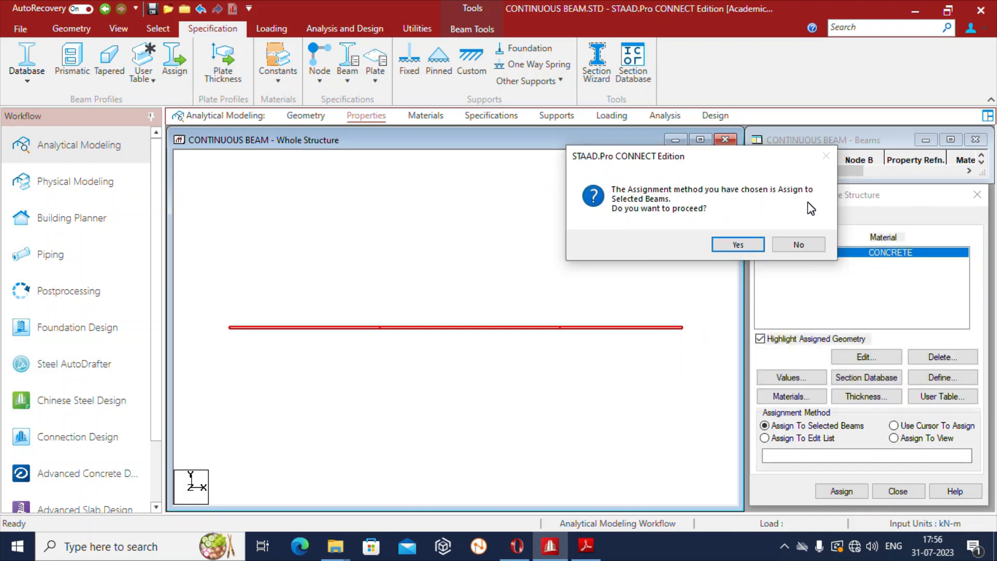
{"action": "left_click", "coordinate": [738, 245]}
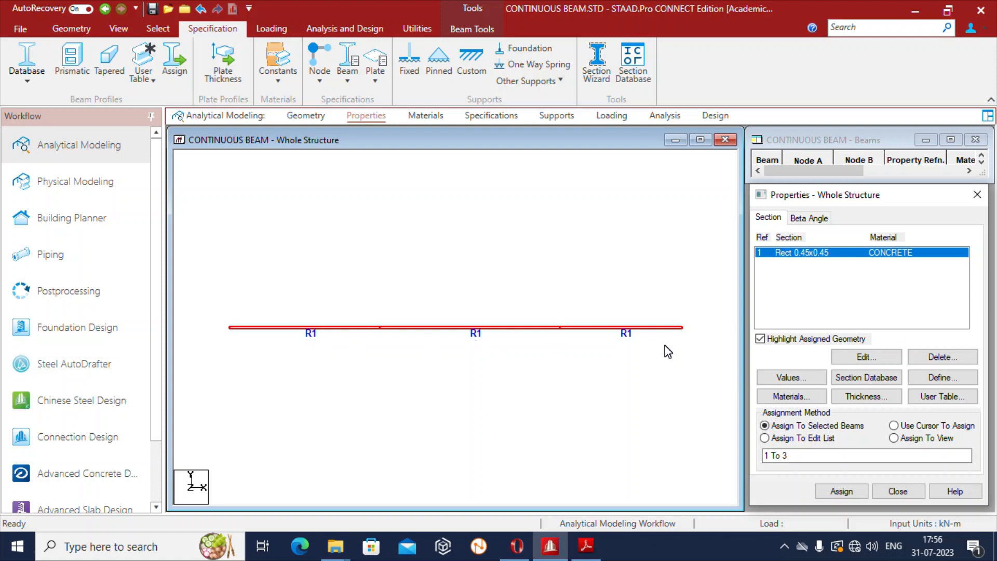
- Recheck the support types in the Lecture 3.pdf sketch, and create a fixed support in STAAD.Pro
{"action": "left_click", "coordinate": [561, 115]}
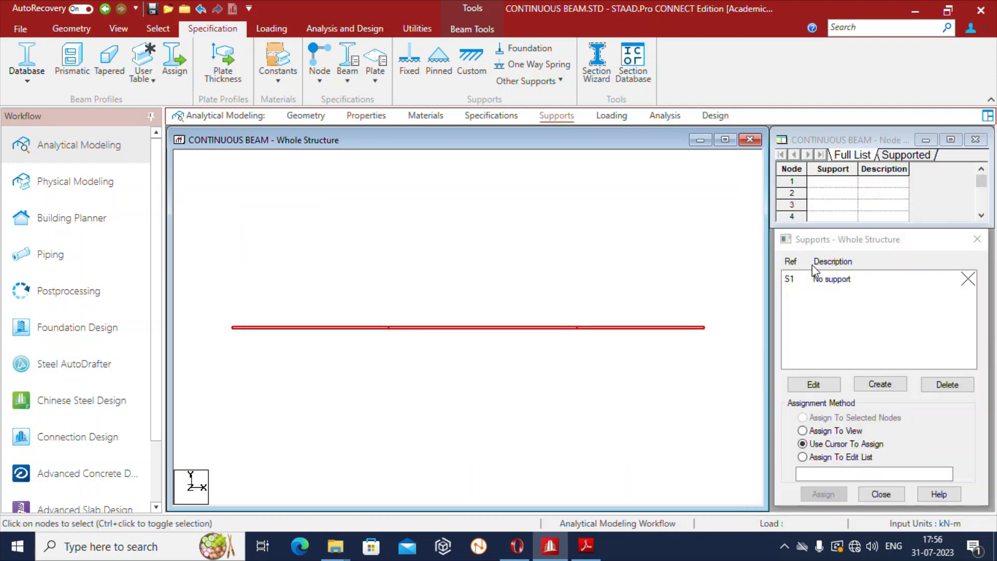
{"action": "left_click_drag", "start_coordinate": [825, 246], "coordinate": [812, 186]}
{"action": "left_click", "coordinate": [586, 546]}
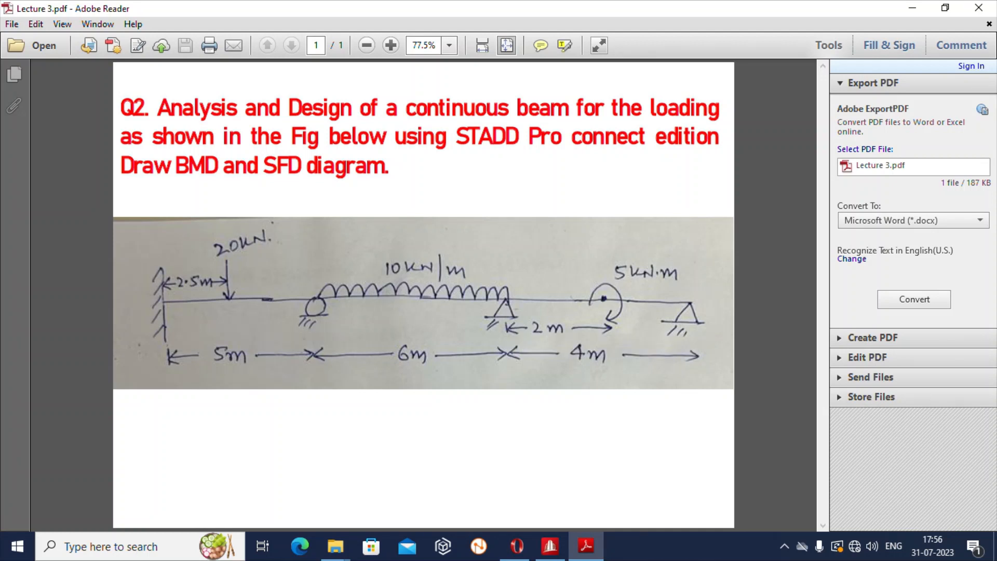
{"action": "mouse_move", "coordinate": [550, 547]}
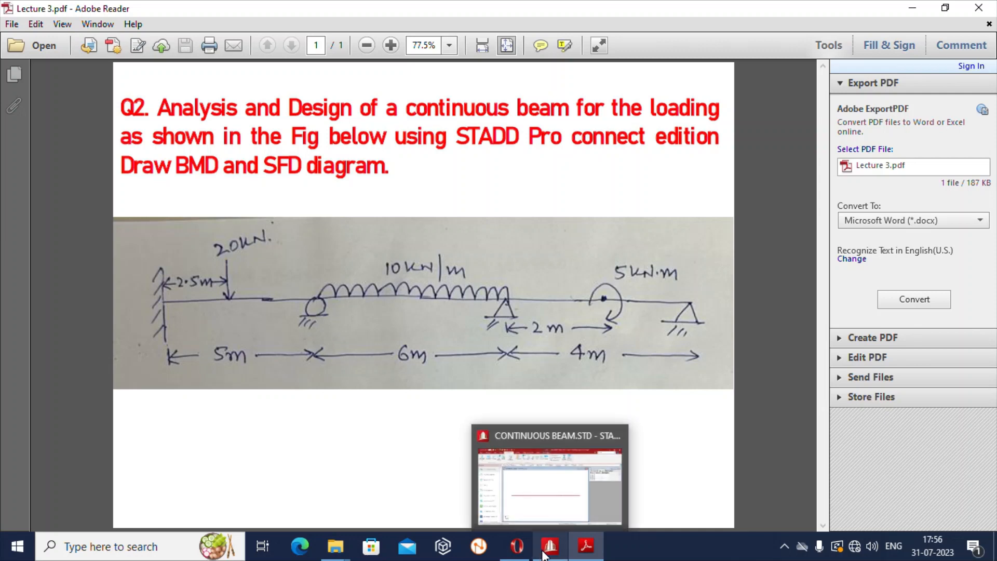
{"action": "left_click", "coordinate": [550, 485]}
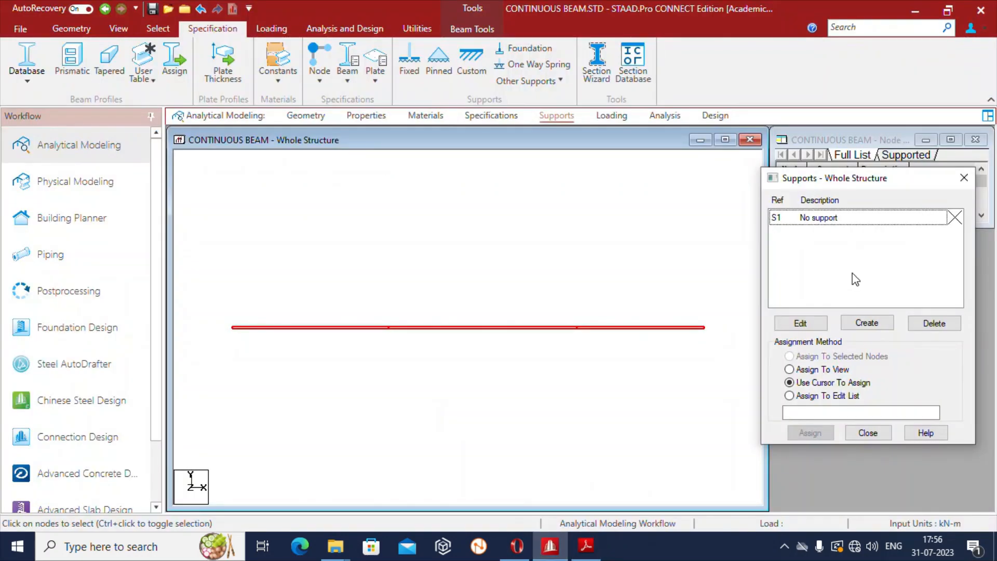
{"action": "left_click", "coordinate": [868, 328]}
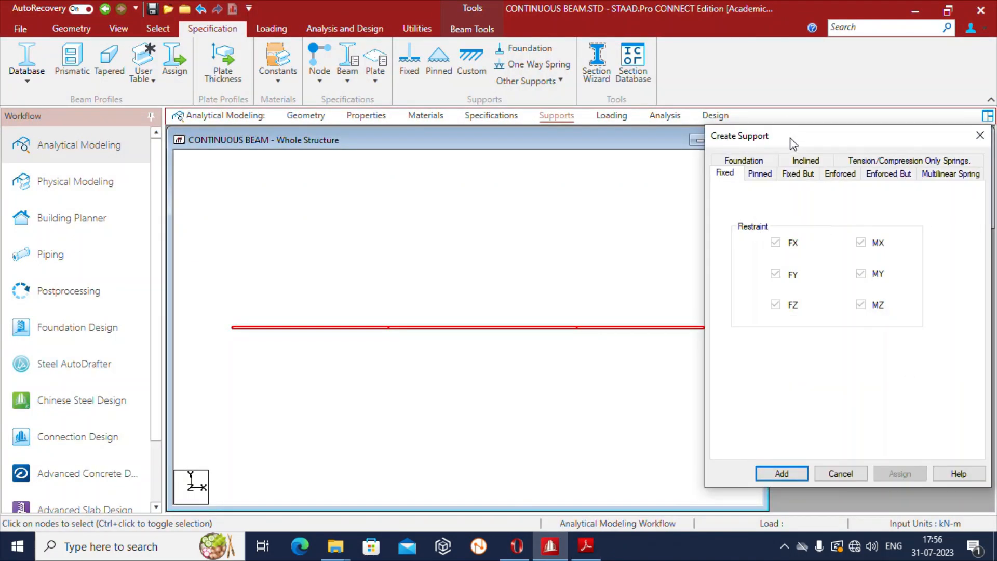
{"action": "left_click_drag", "start_coordinate": [793, 144], "coordinate": [772, 100]}
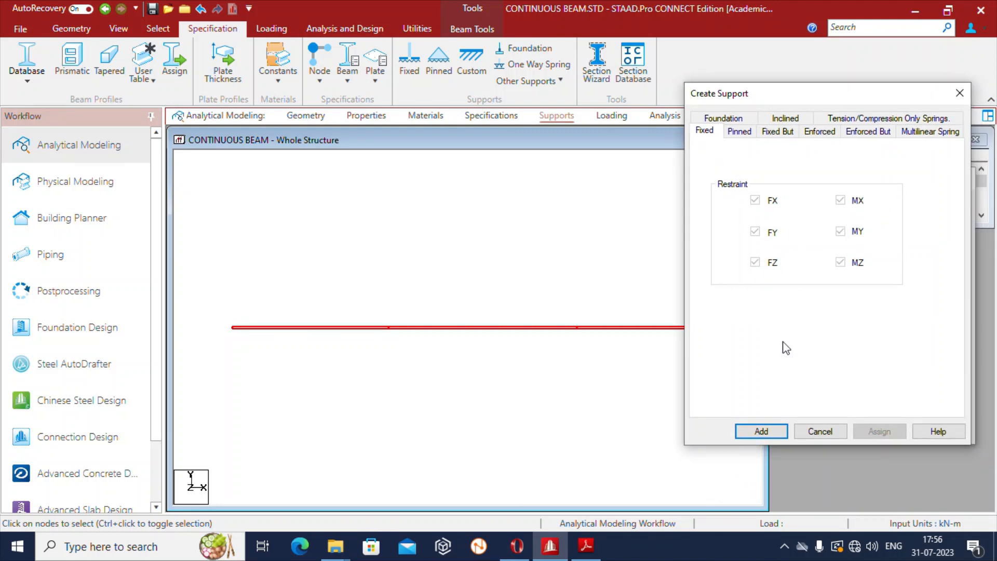
{"action": "left_click", "coordinate": [767, 430]}
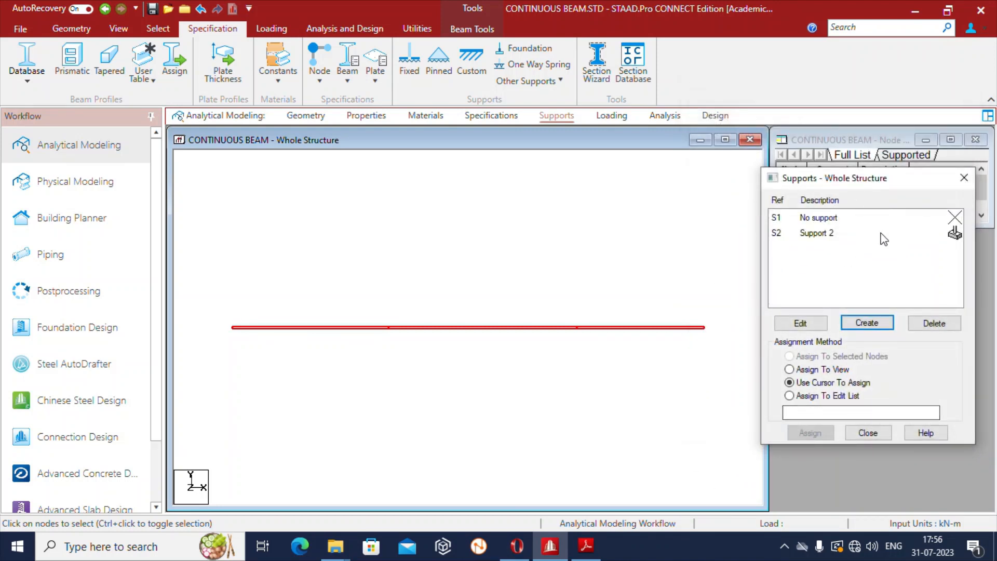
- Create a pinned support for the structure
{"action": "left_click_drag", "start_coordinate": [834, 182], "coordinate": [738, 91]}
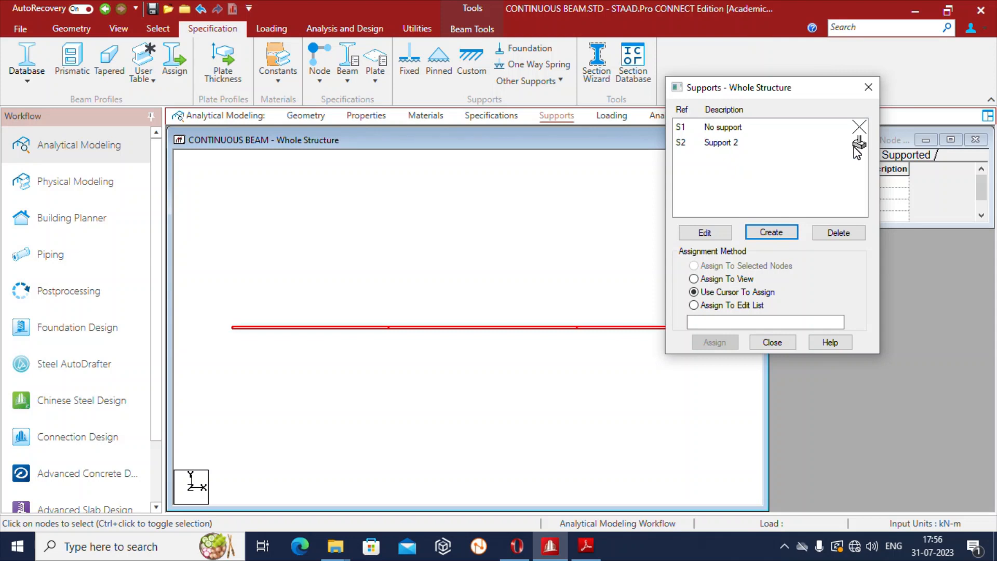
{"action": "left_click", "coordinate": [774, 232]}
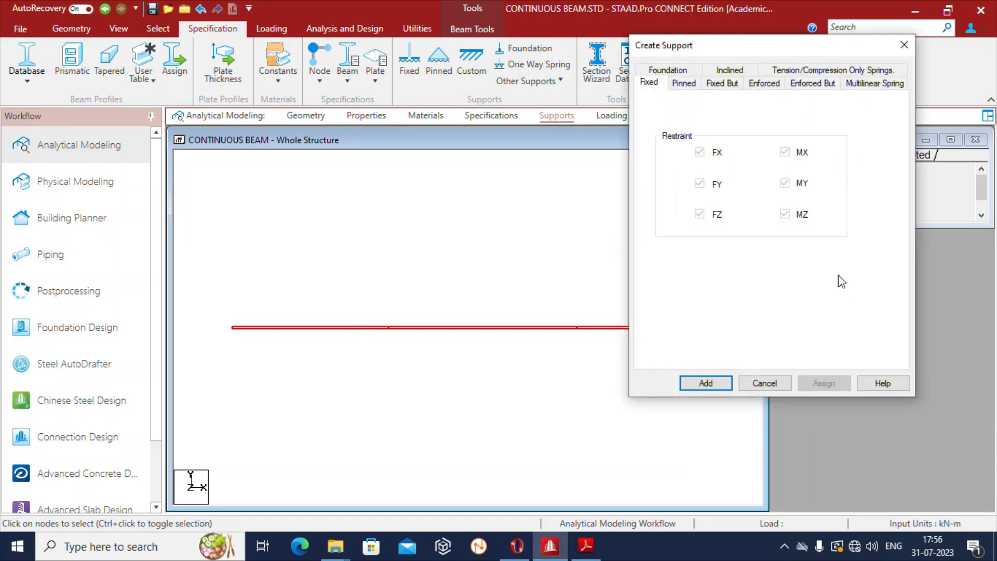
{"action": "left_click", "coordinate": [684, 83]}
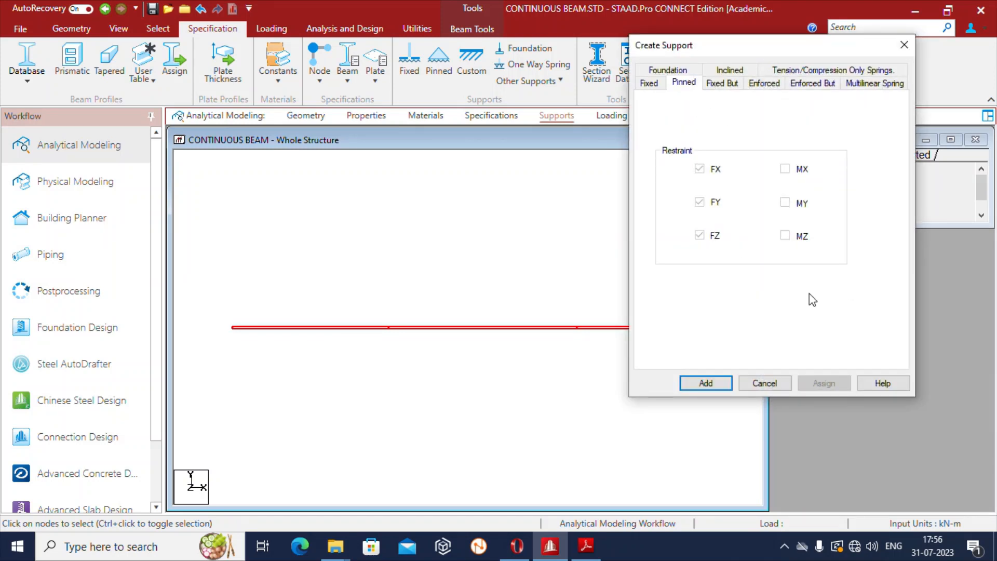
{"action": "left_click", "coordinate": [710, 383]}
- Create a Fixed But support with FX, FZ, MX, MY and MZ released, leaving only FY restrained
{"action": "left_click", "coordinate": [785, 230]}
{"action": "left_click_drag", "start_coordinate": [702, 50], "coordinate": [500, 16]}
{"action": "left_click", "coordinate": [584, 57]}
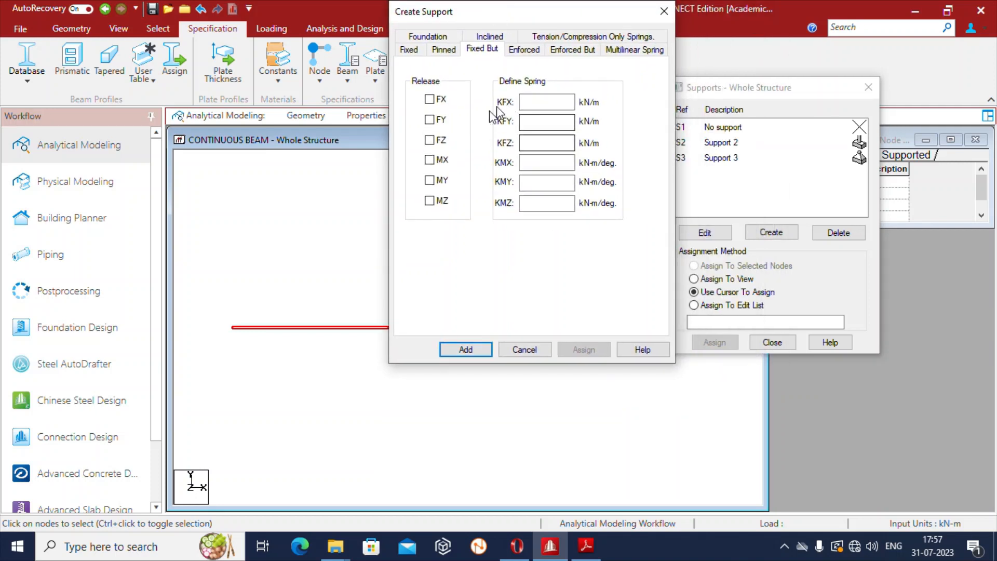
{"action": "left_click", "coordinate": [431, 99]}
{"action": "left_click", "coordinate": [429, 139]}
{"action": "left_click", "coordinate": [430, 160]}
{"action": "left_click", "coordinate": [430, 180]}
{"action": "left_click", "coordinate": [430, 201]}
{"action": "left_click", "coordinate": [458, 349]}
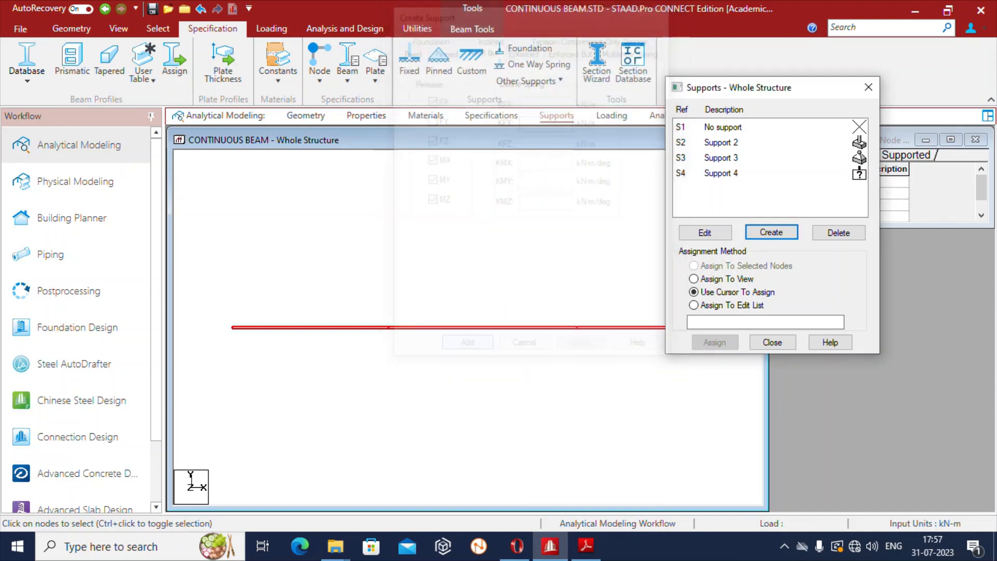
{"action": "left_click_drag", "start_coordinate": [756, 91], "coordinate": [830, 72]}
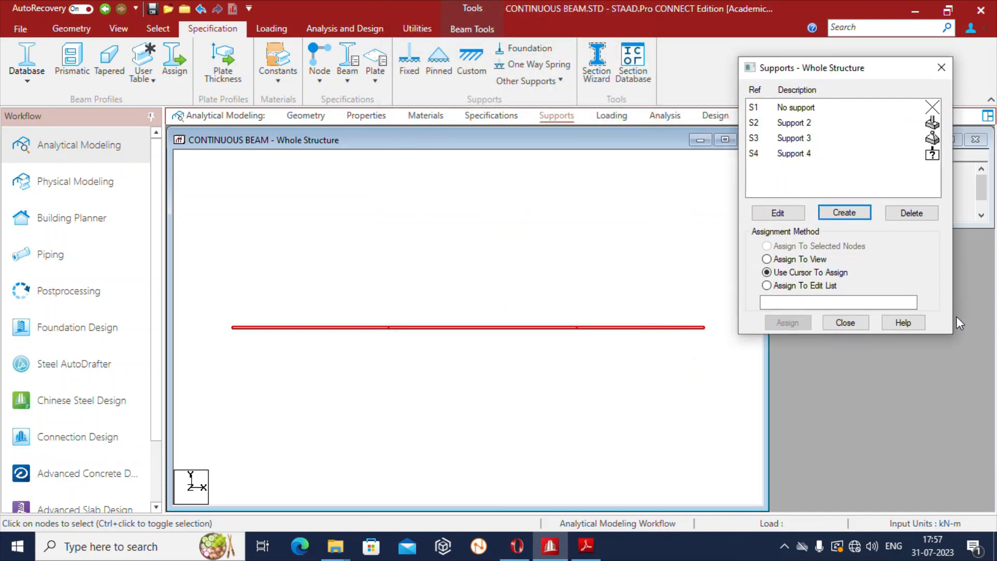
{"action": "left_click", "coordinate": [802, 122]}
{"action": "left_click", "coordinate": [803, 138]}
{"action": "left_click", "coordinate": [802, 153]}
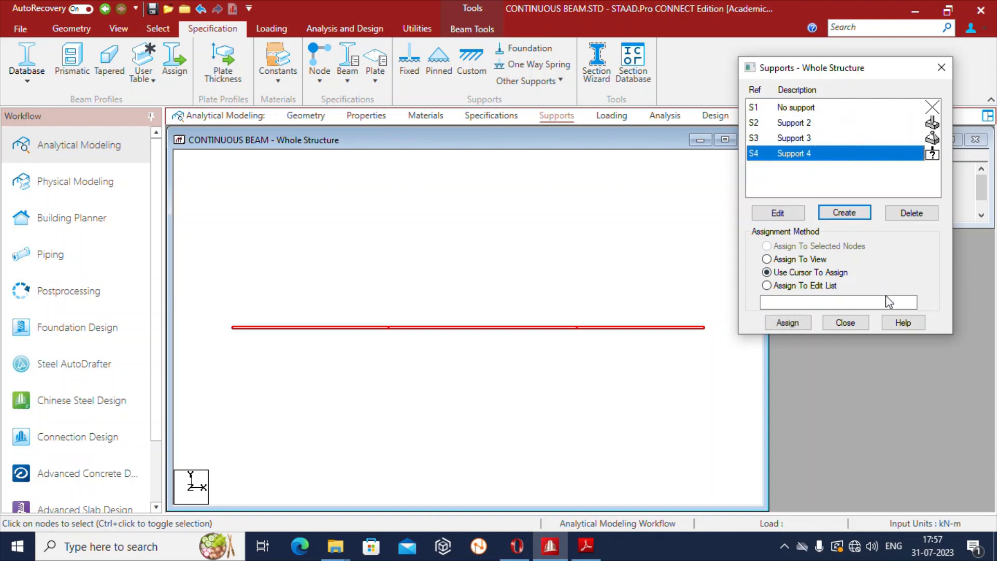
{"action": "left_click", "coordinate": [794, 123]}
{"action": "left_click", "coordinate": [796, 139]}
{"action": "left_click", "coordinate": [787, 122]}
{"action": "left_click", "coordinate": [789, 138]}
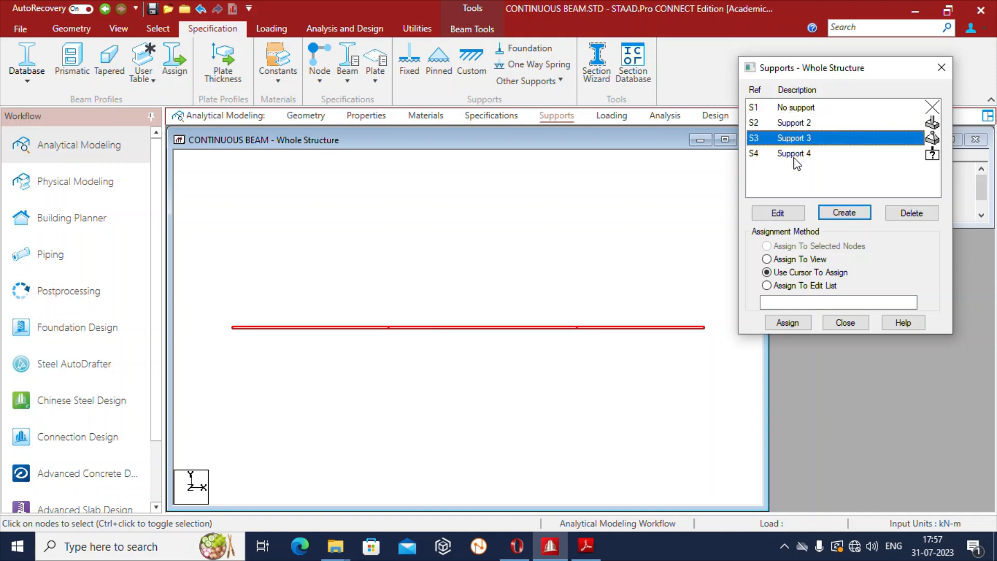
{"action": "left_click", "coordinate": [794, 155]}
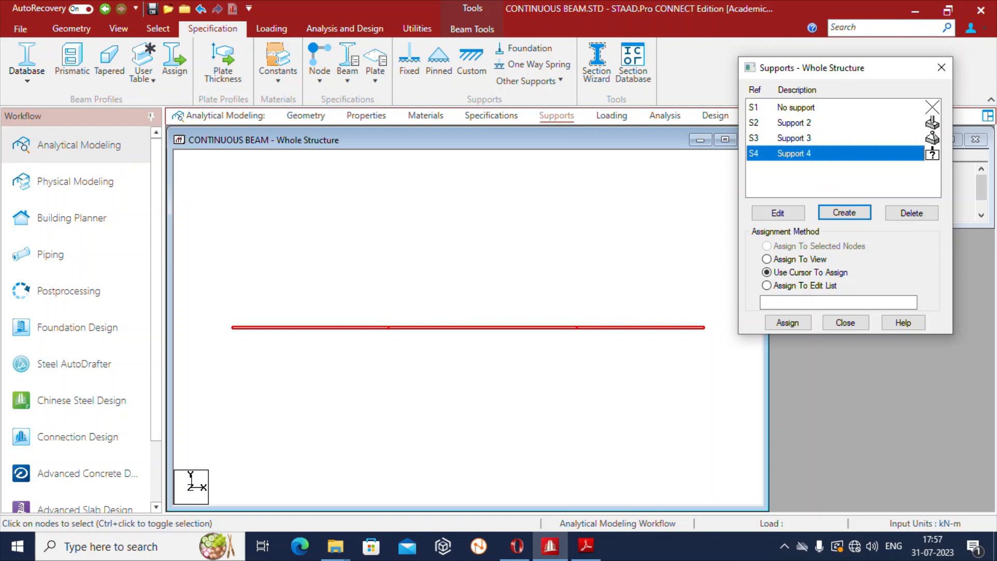
- Assign the fixed support to node 1 at the left end of the beam
{"action": "left_click", "coordinate": [798, 122]}
{"action": "left_click", "coordinate": [787, 323]}
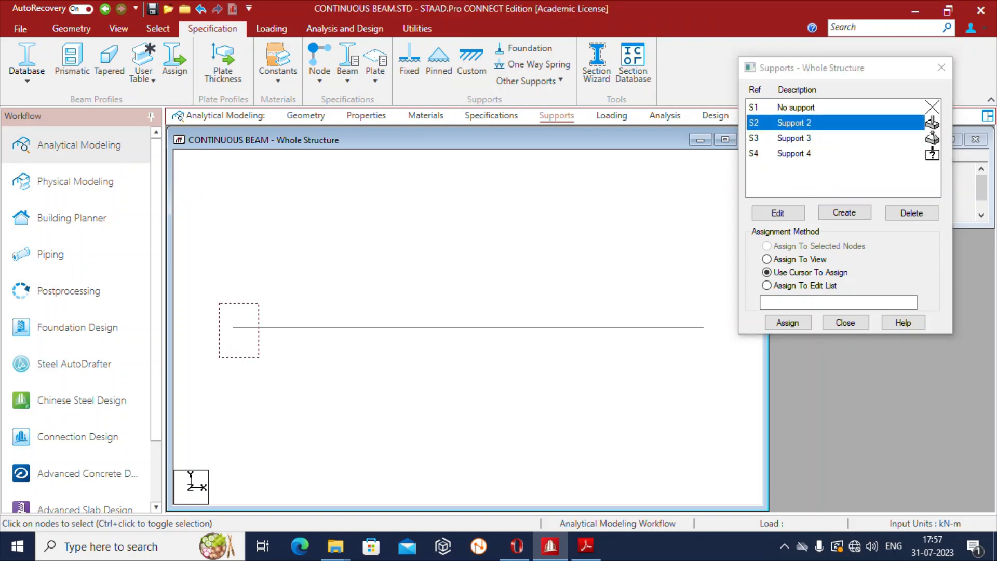
{"action": "left_click", "coordinate": [233, 327]}
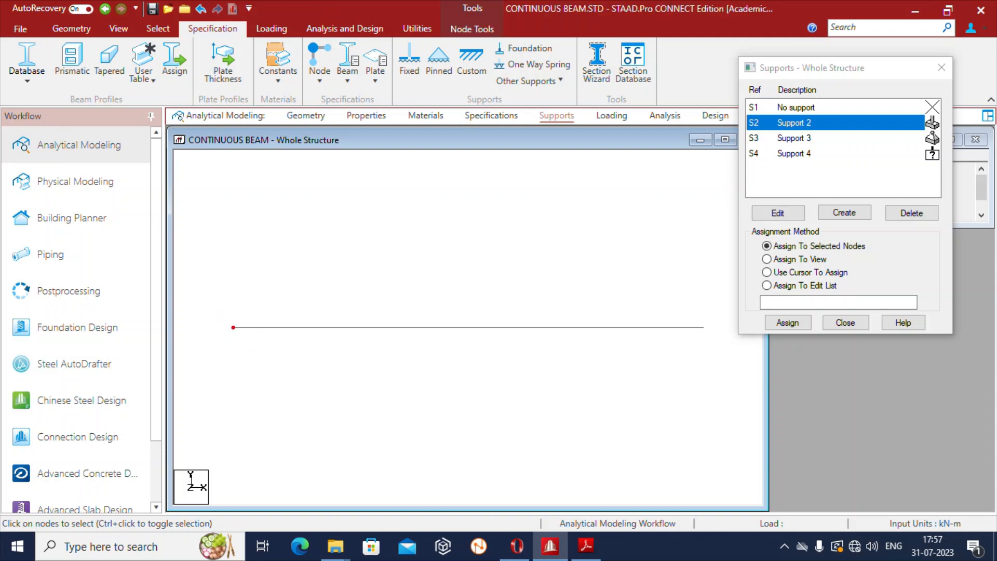
{"action": "left_click", "coordinate": [767, 272]}
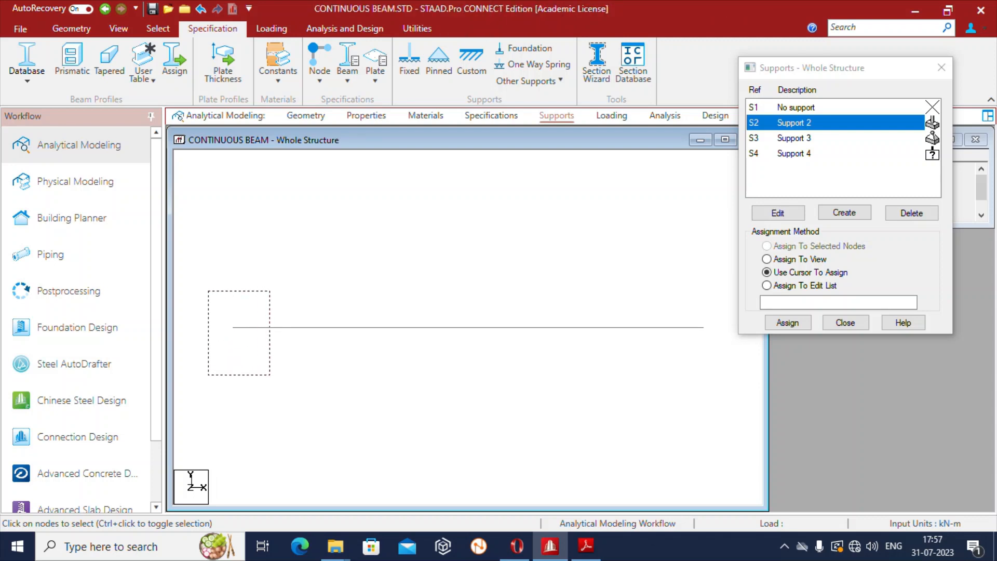
{"action": "left_click", "coordinate": [239, 333]}
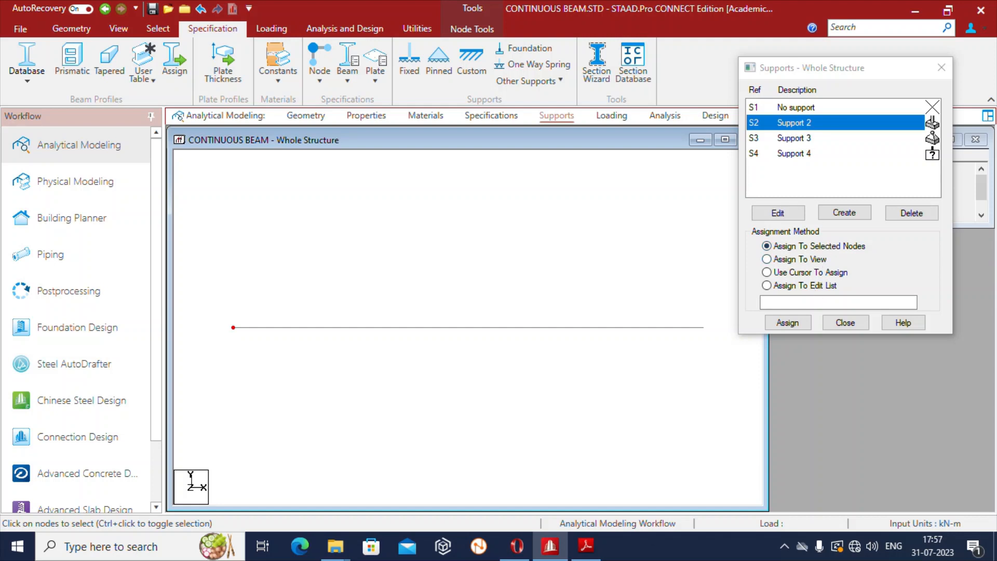
{"action": "left_click", "coordinate": [786, 323]}
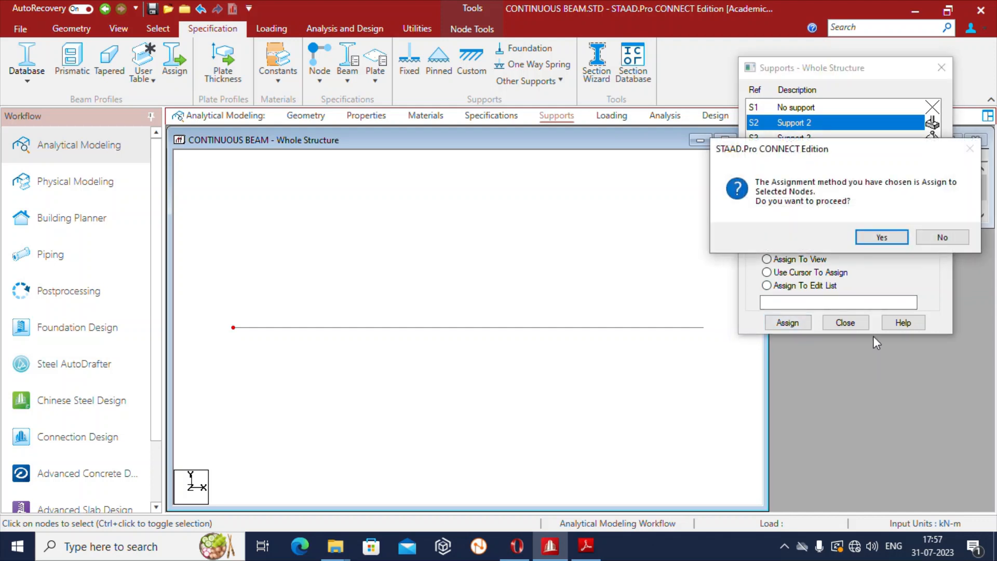
{"action": "left_click", "coordinate": [882, 236]}
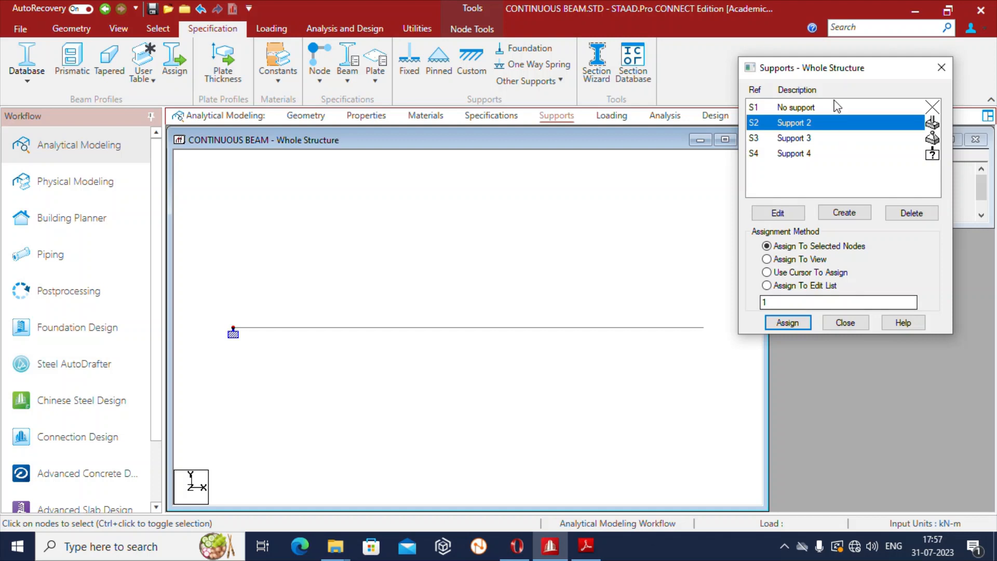
- Assign the Fixed But support (S4) to node 2, the first interior node of the beam
{"action": "left_click_drag", "start_coordinate": [841, 67], "coordinate": [876, 41]}
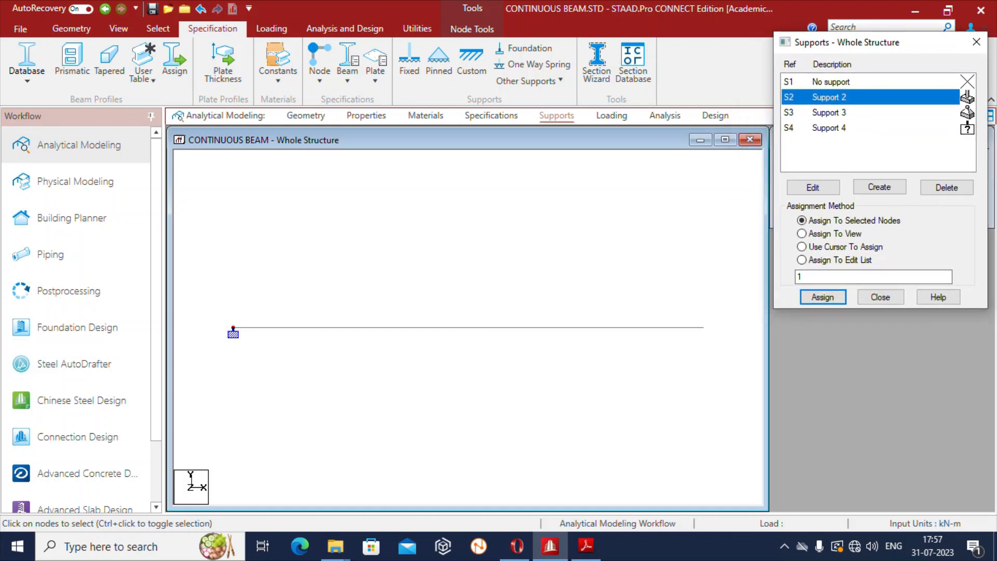
{"action": "left_click", "coordinate": [829, 130]}
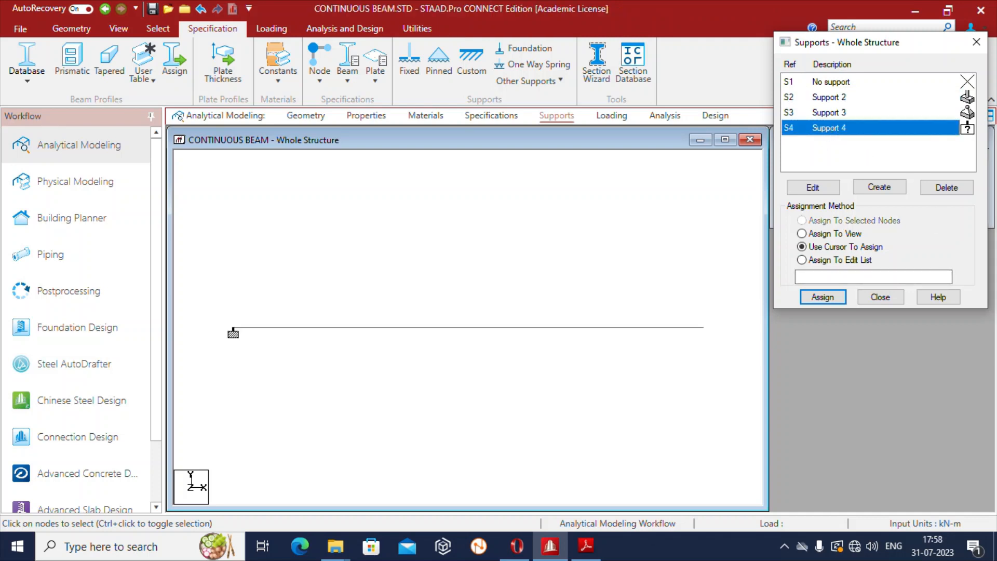
{"action": "left_click_drag", "start_coordinate": [325, 290], "coordinate": [468, 362]}
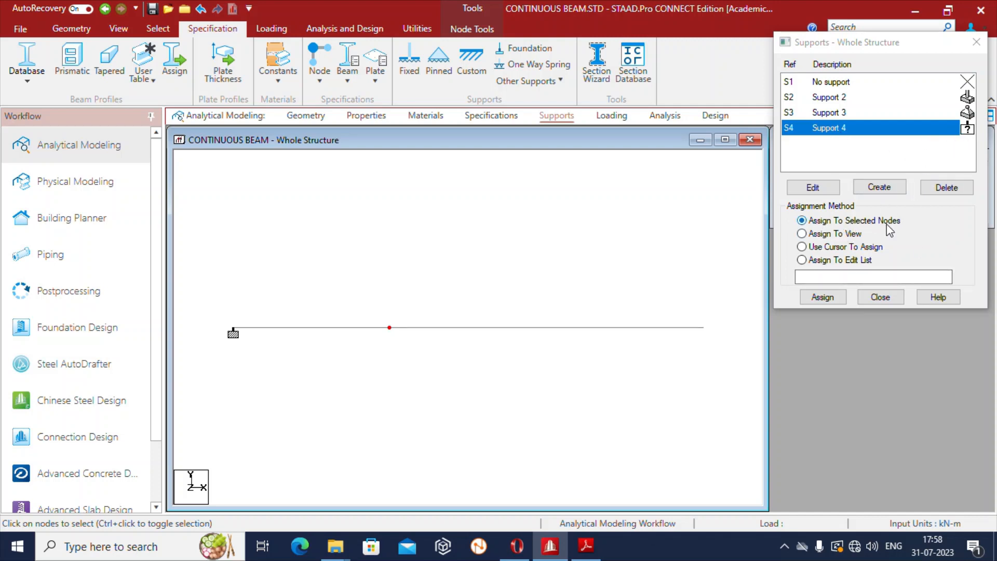
{"action": "left_click", "coordinate": [820, 297]}
{"action": "left_click", "coordinate": [892, 212]}
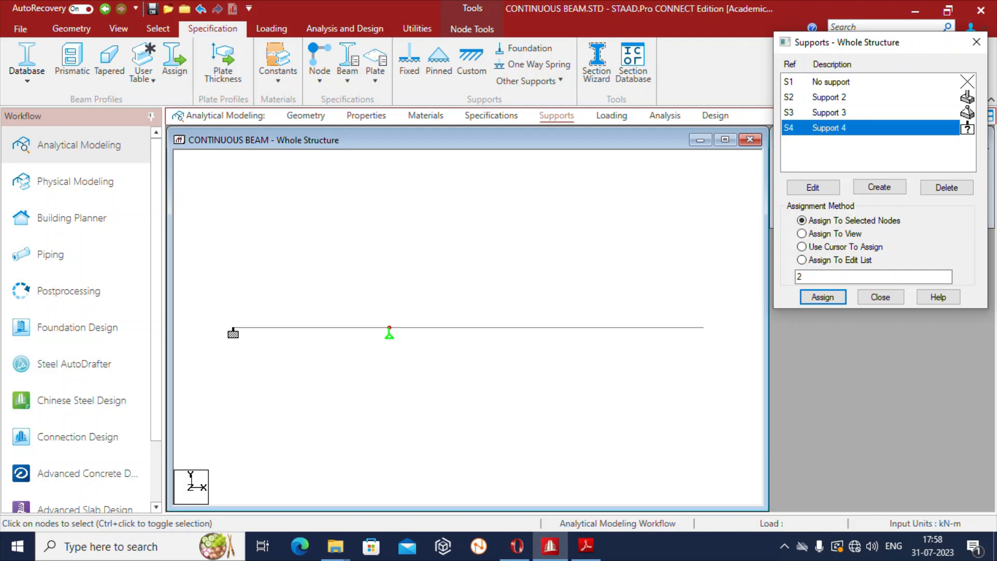
{"action": "left_click", "coordinate": [801, 247]}
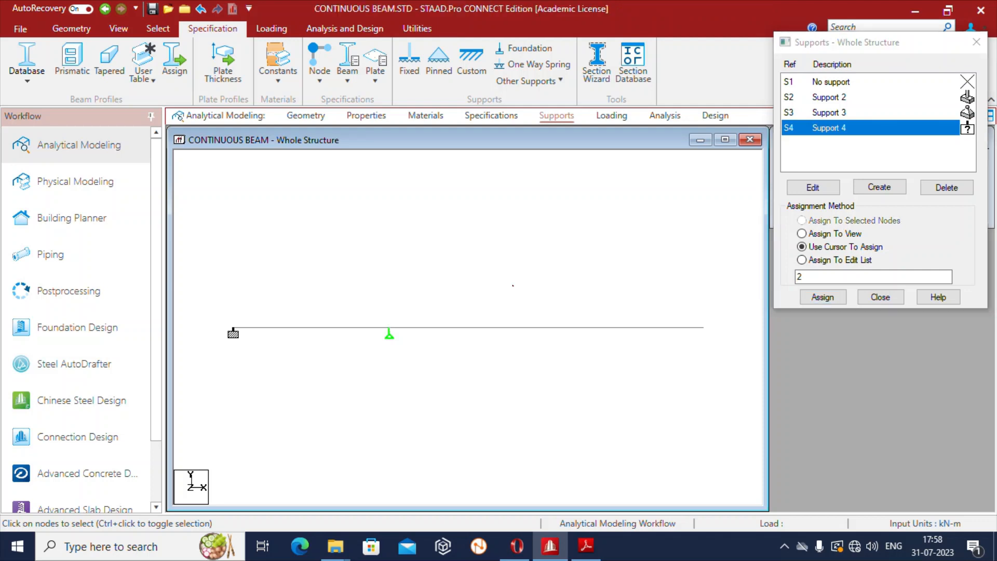
{"action": "left_click_drag", "start_coordinate": [619, 329], "coordinate": [621, 375]}
{"action": "left_click_drag", "start_coordinate": [620, 375], "coordinate": [728, 372]}
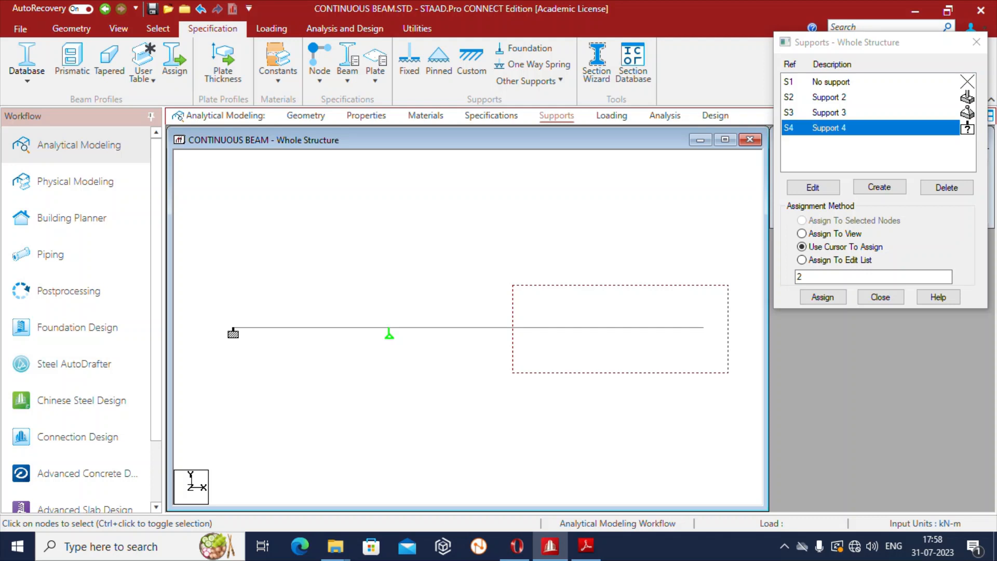
{"action": "left_click_drag", "start_coordinate": [729, 373], "coordinate": [728, 373]}
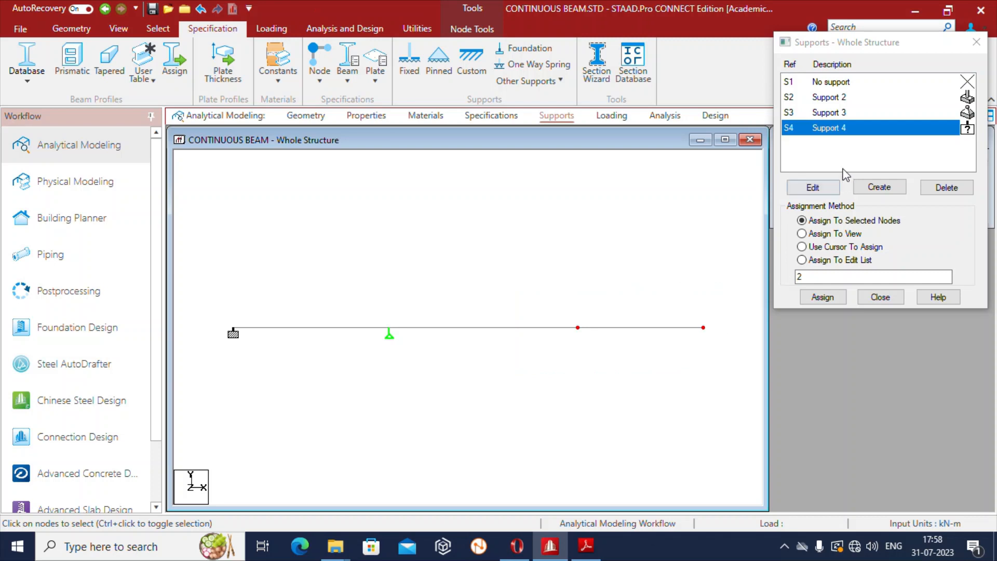
- Assign the pinned support (S3) to nodes 3 and 4 at the right end of the beam and finish the support assignment
{"action": "left_click", "coordinate": [845, 114]}
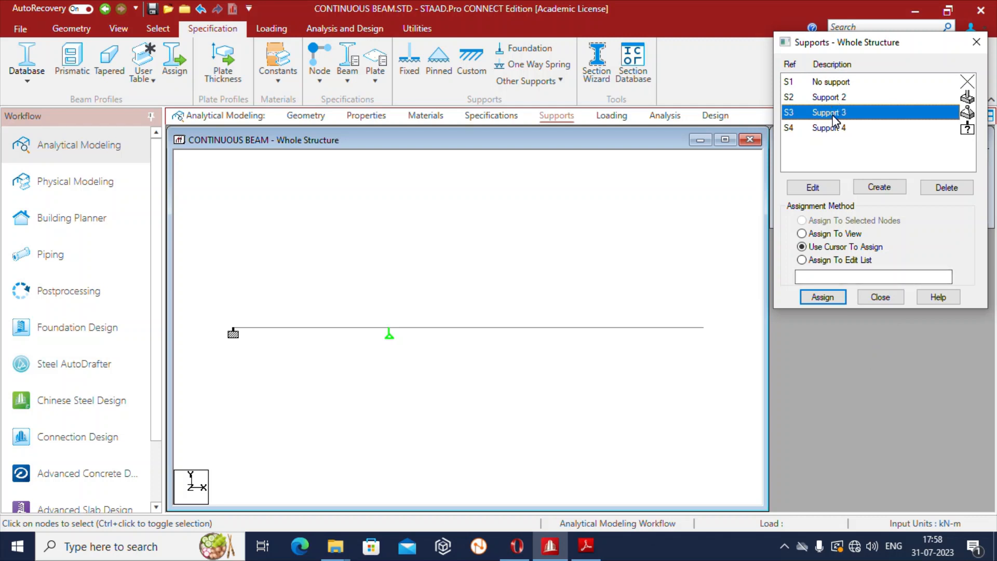
{"action": "left_click_drag", "start_coordinate": [728, 372], "coordinate": [493, 285]}
{"action": "left_click", "coordinate": [826, 297]}
{"action": "left_click", "coordinate": [892, 211]}
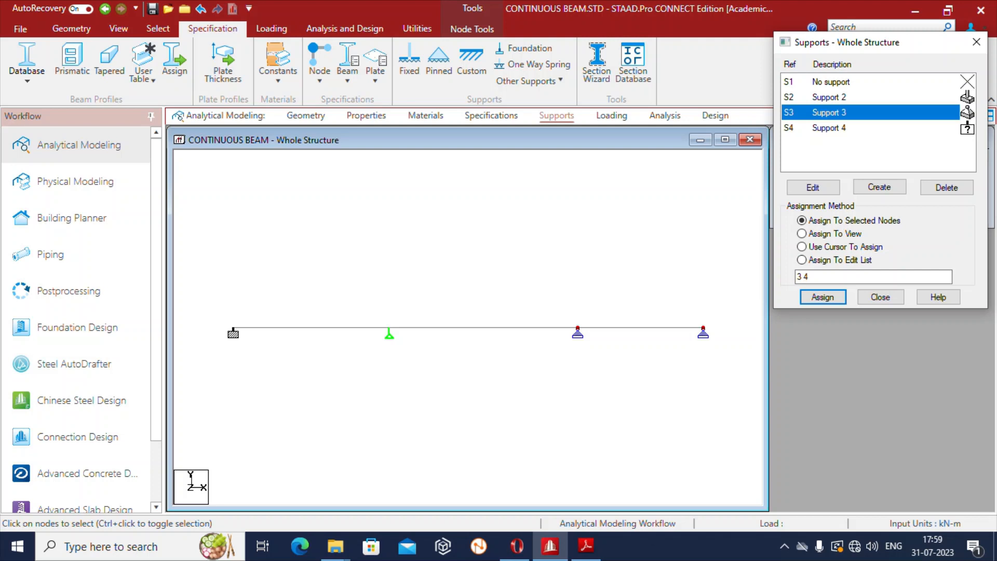
{"action": "left_click", "coordinate": [881, 297]}
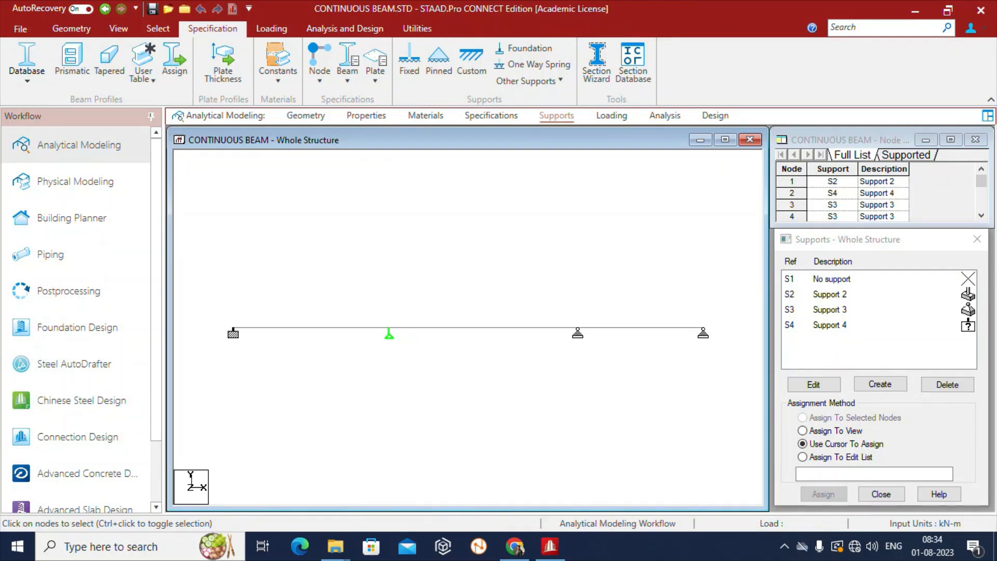
- Create primary load case 1 with loading type Dead and the title DEAD LOAD
{"action": "left_click", "coordinate": [613, 116]}
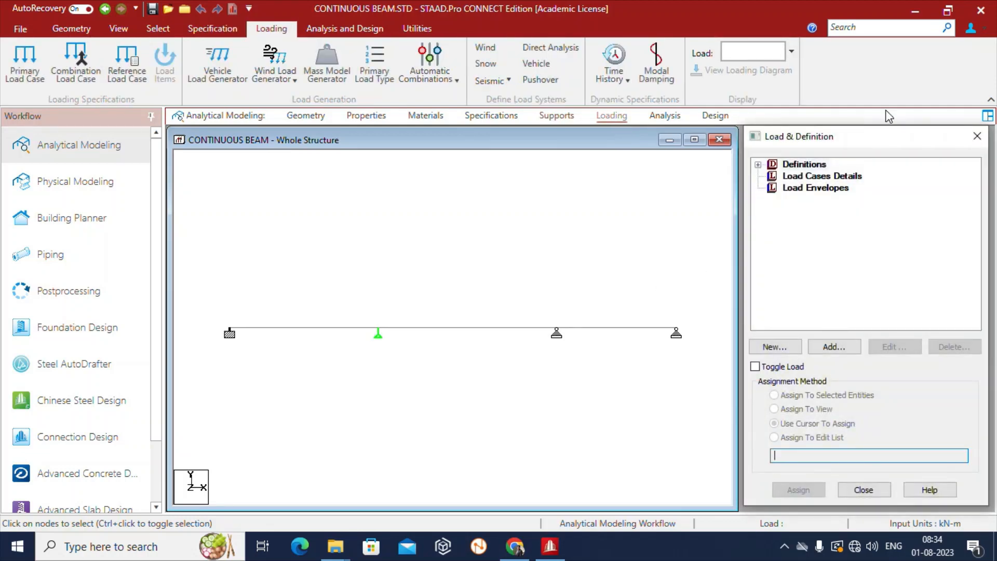
{"action": "left_click_drag", "start_coordinate": [846, 140], "coordinate": [817, 88]}
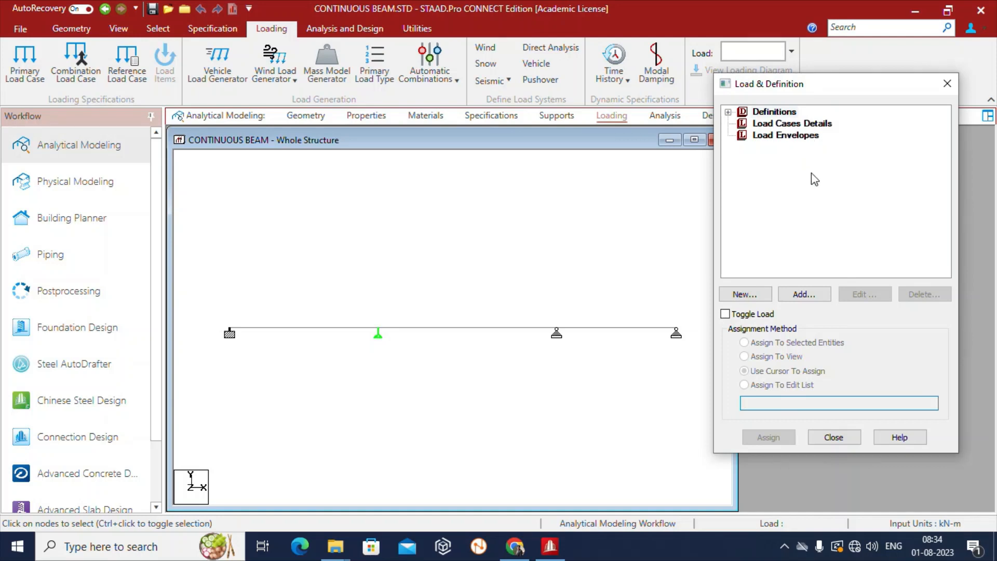
{"action": "left_click", "coordinate": [782, 127]}
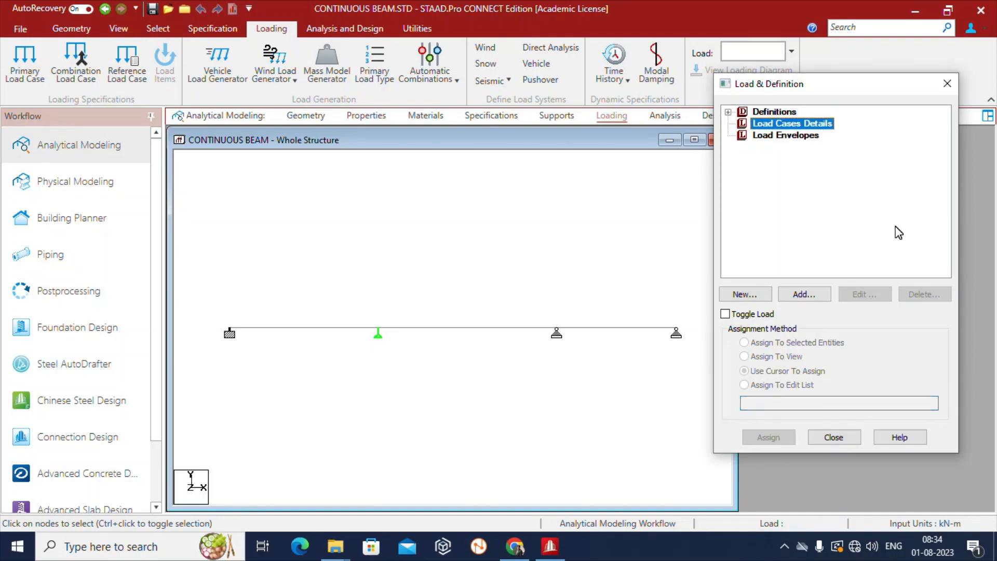
{"action": "left_click", "coordinate": [800, 295]}
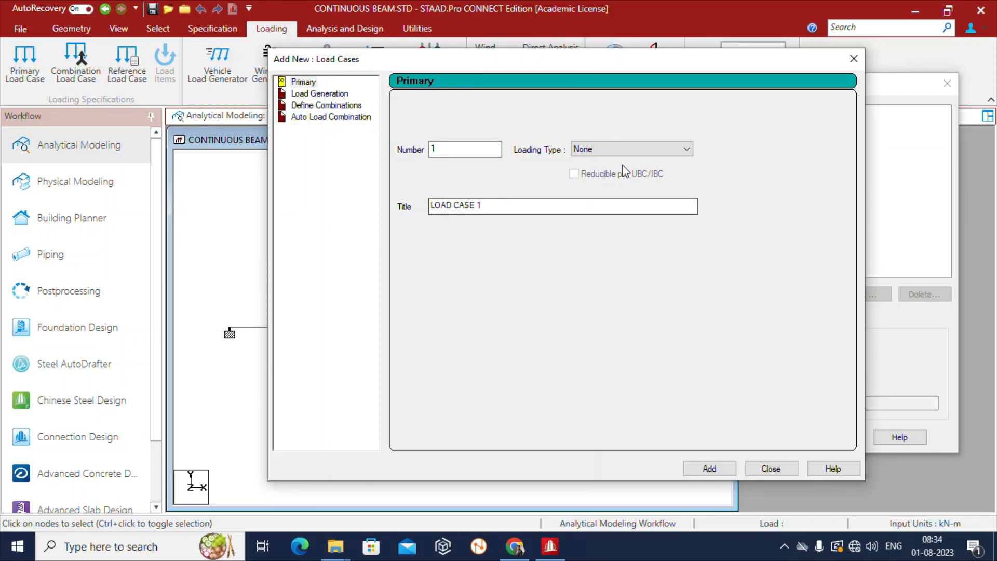
{"action": "left_click", "coordinate": [611, 153]}
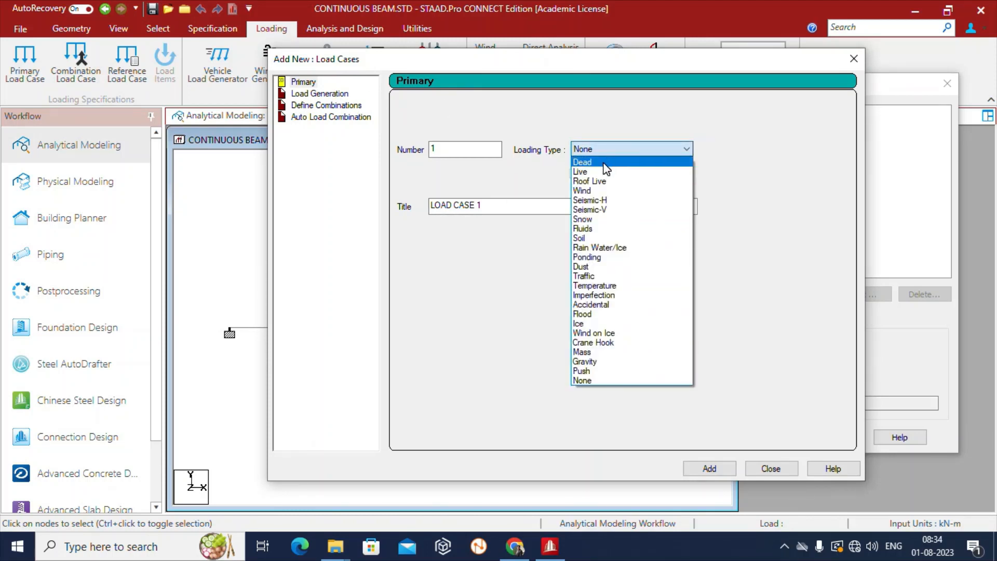
{"action": "left_click", "coordinate": [605, 165]}
{"action": "left_click_drag", "start_coordinate": [497, 206], "coordinate": [405, 209]}
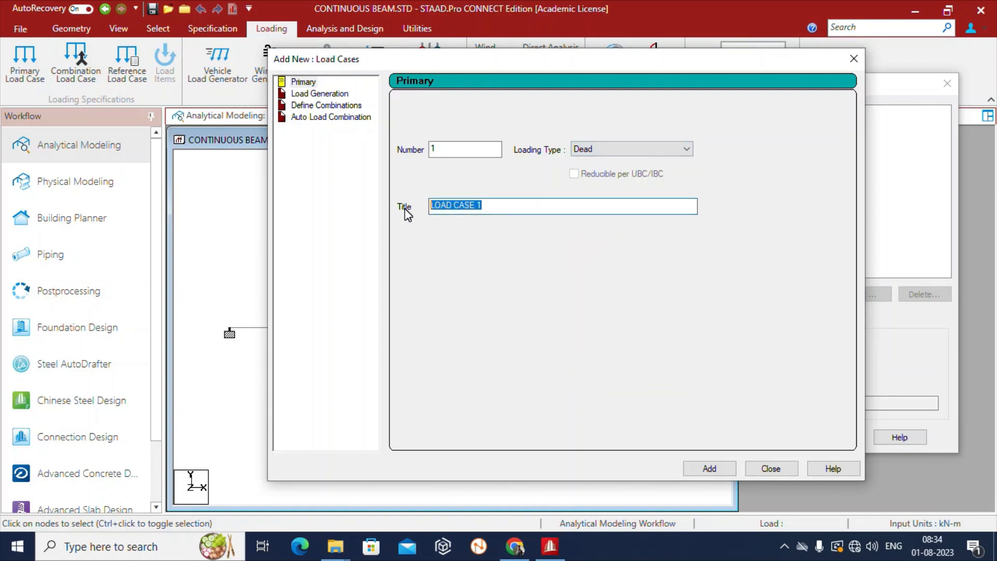
{"action": "type", "text": "LOAD"}
{"action": "left_click", "coordinate": [705, 472]}
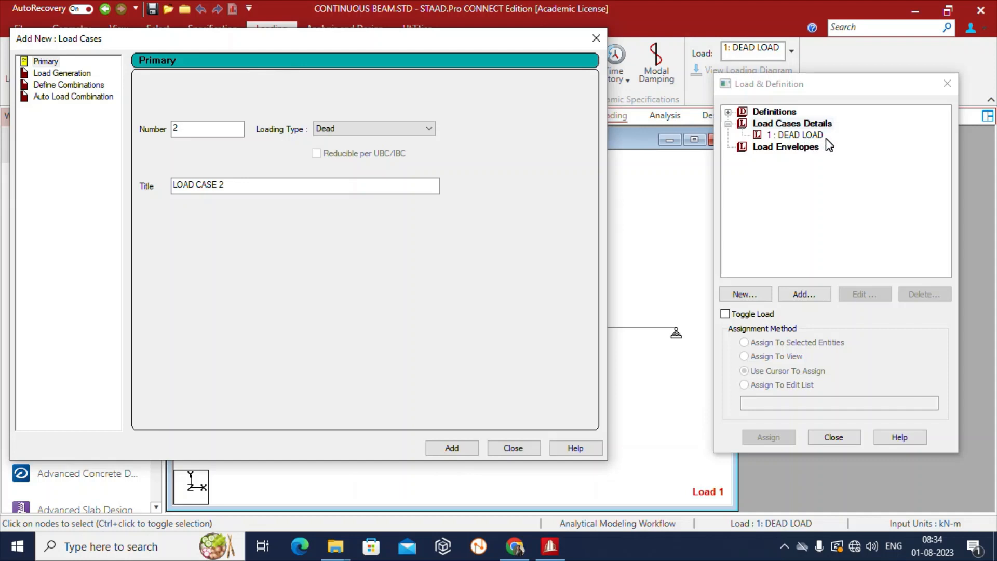
- Create primary load case 2 with loading type Live and the title LIVE LOAD, and finish adding load cases
{"action": "left_click_drag", "start_coordinate": [363, 38], "coordinate": [451, 37]}
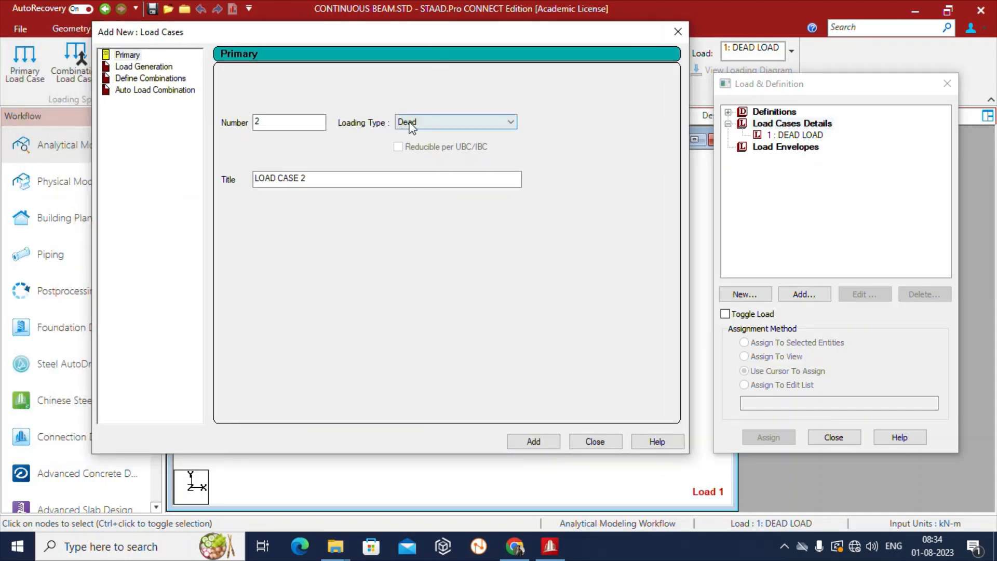
{"action": "left_click", "coordinate": [439, 123]}
{"action": "left_click", "coordinate": [441, 145]}
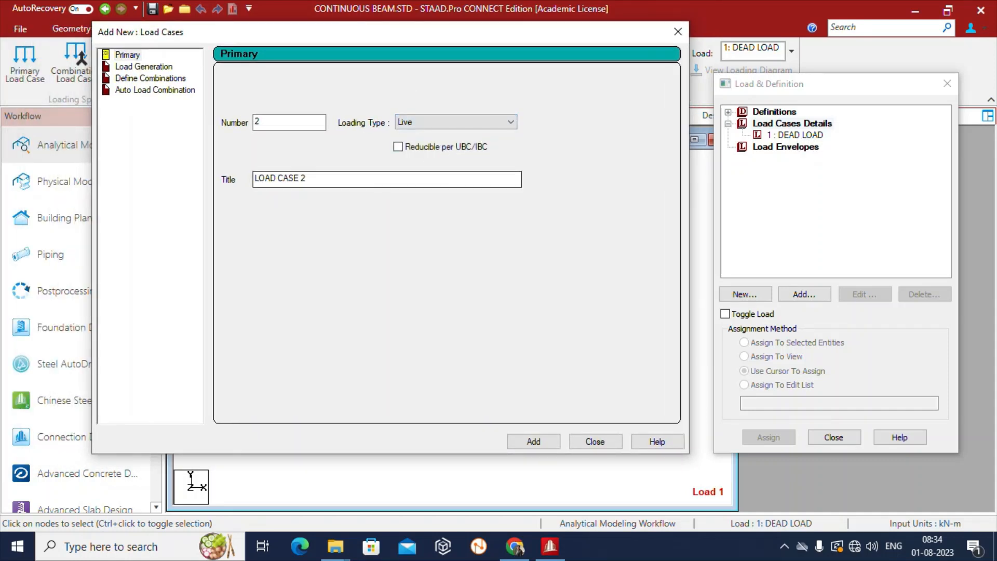
{"action": "left_click_drag", "start_coordinate": [313, 180], "coordinate": [227, 182]}
{"action": "type", "text": "LIVE LOAD"}
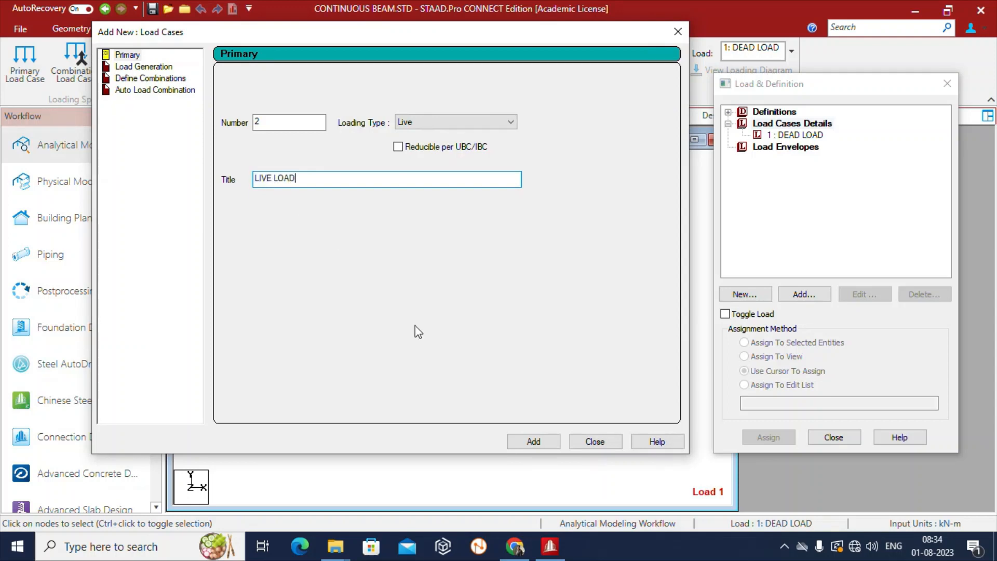
{"action": "left_click", "coordinate": [536, 442]}
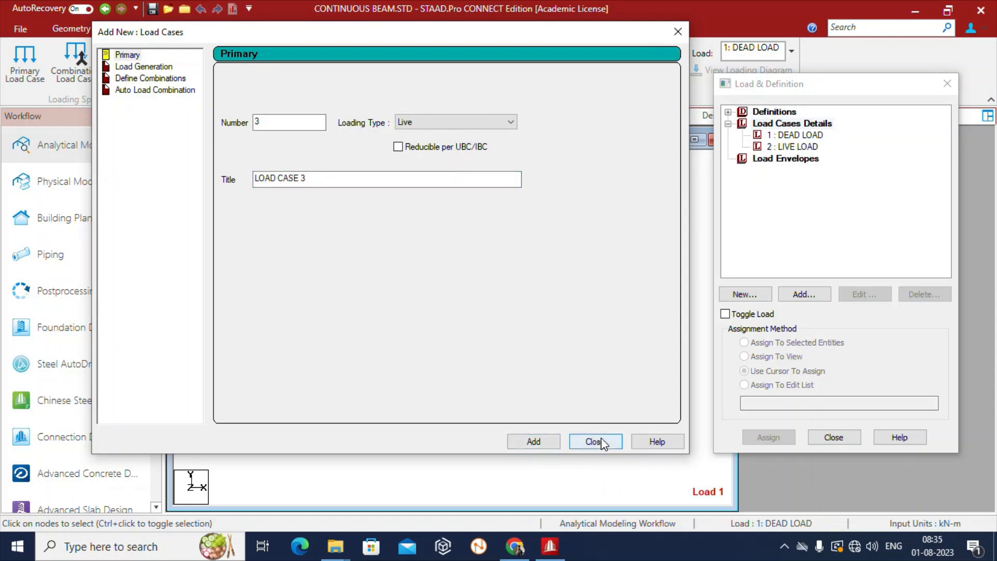
{"action": "left_click", "coordinate": [595, 441]}
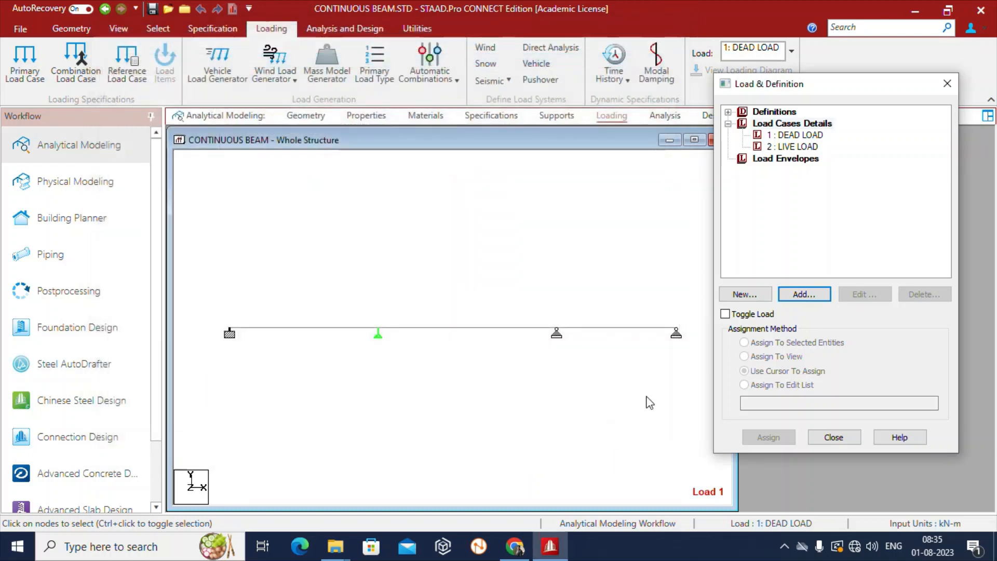
{"action": "left_click", "coordinate": [808, 137]}
{"action": "left_click", "coordinate": [809, 147]}
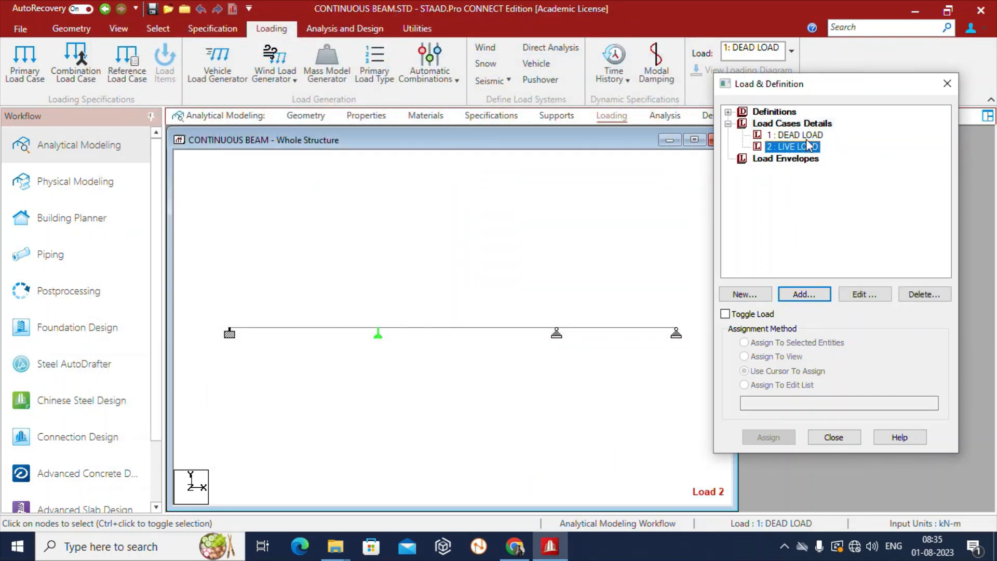
{"action": "left_click", "coordinate": [808, 135]}
{"action": "left_click", "coordinate": [802, 147]}
- Add a selfweight load in the Y direction with factor -1 to the DEAD LOAD case
{"action": "left_click", "coordinate": [795, 135]}
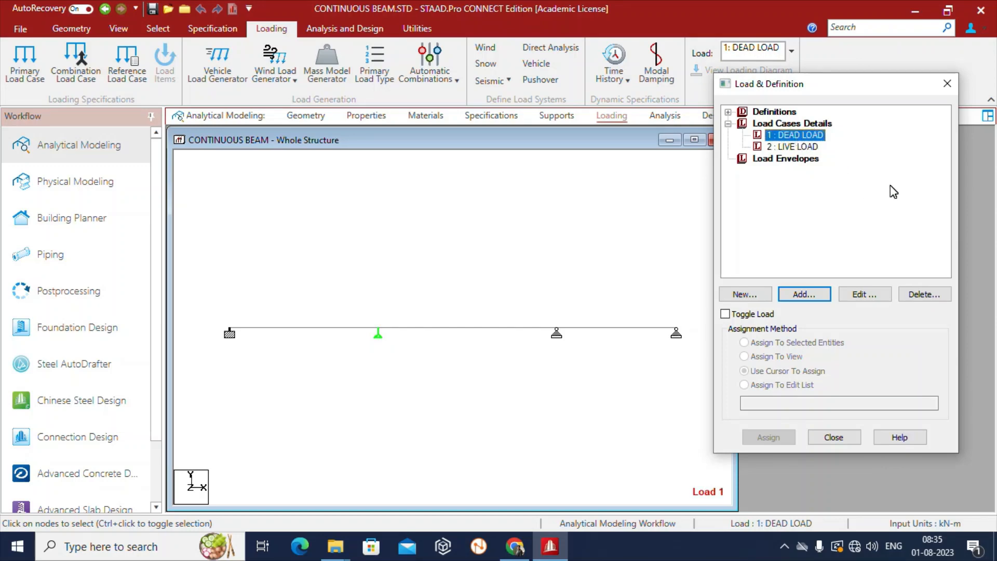
{"action": "left_click", "coordinate": [804, 297]}
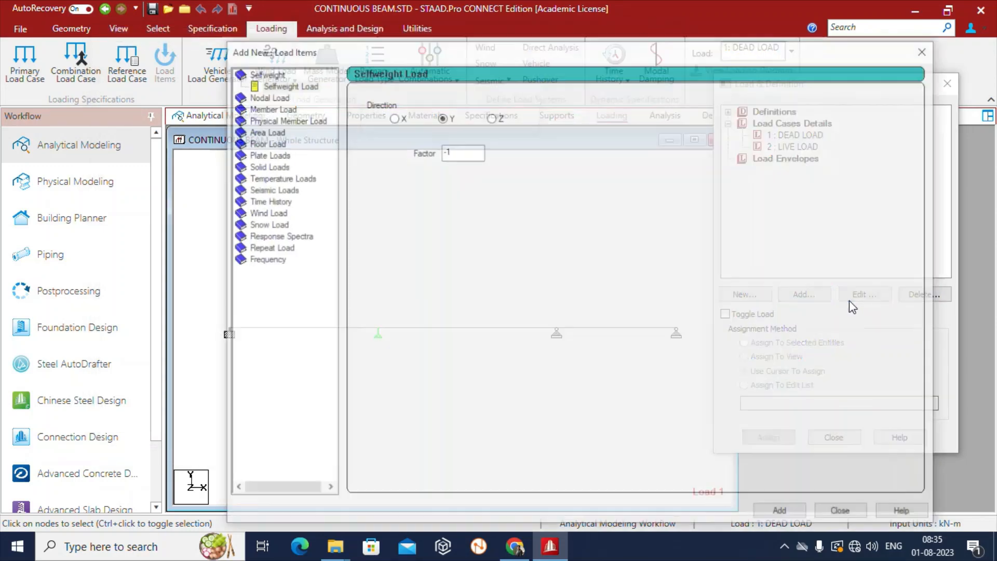
{"action": "left_click_drag", "start_coordinate": [417, 48], "coordinate": [392, 30]}
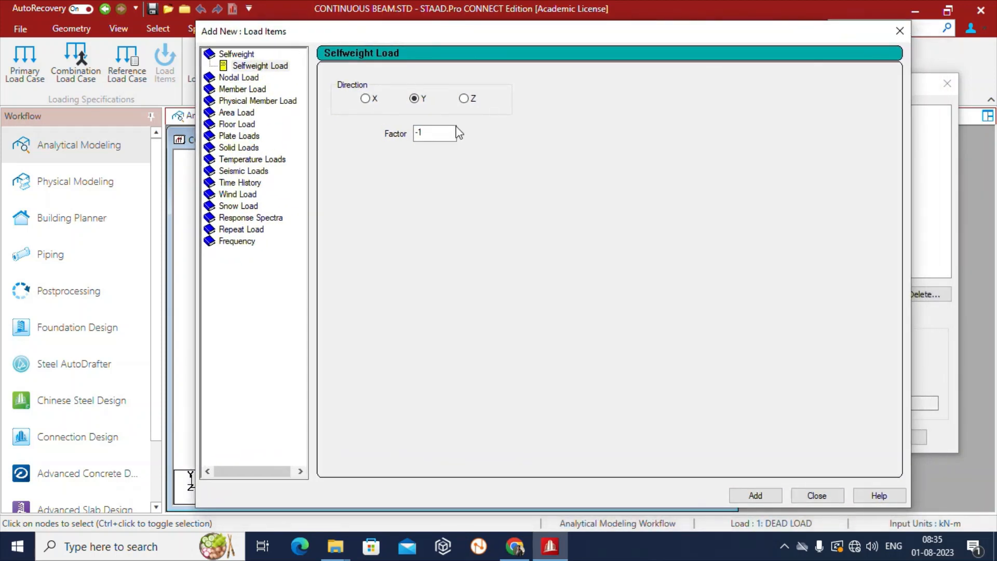
{"action": "left_click", "coordinate": [260, 67]}
{"action": "left_click_drag", "start_coordinate": [574, 35], "coordinate": [481, 40]}
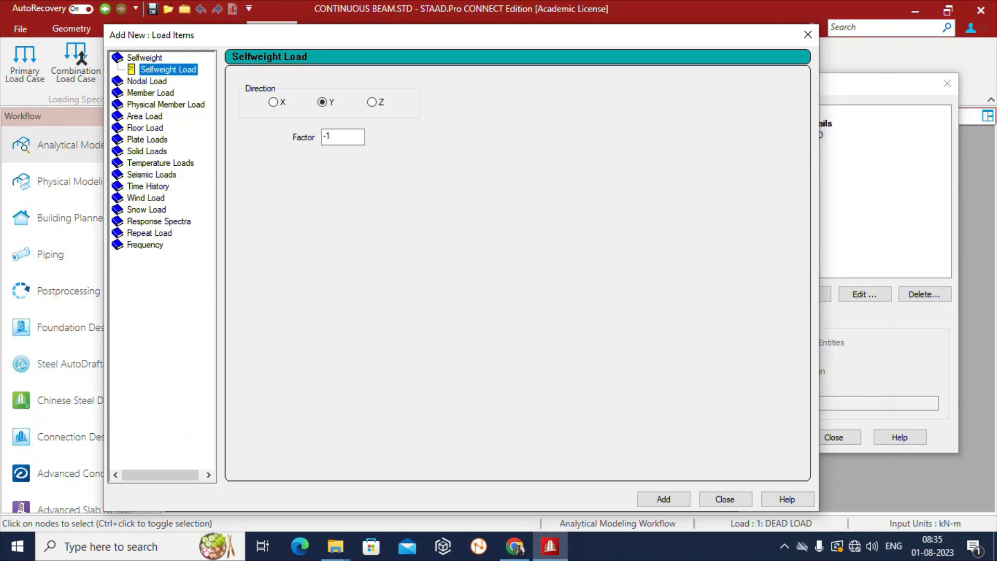
{"action": "left_click", "coordinate": [667, 502]}
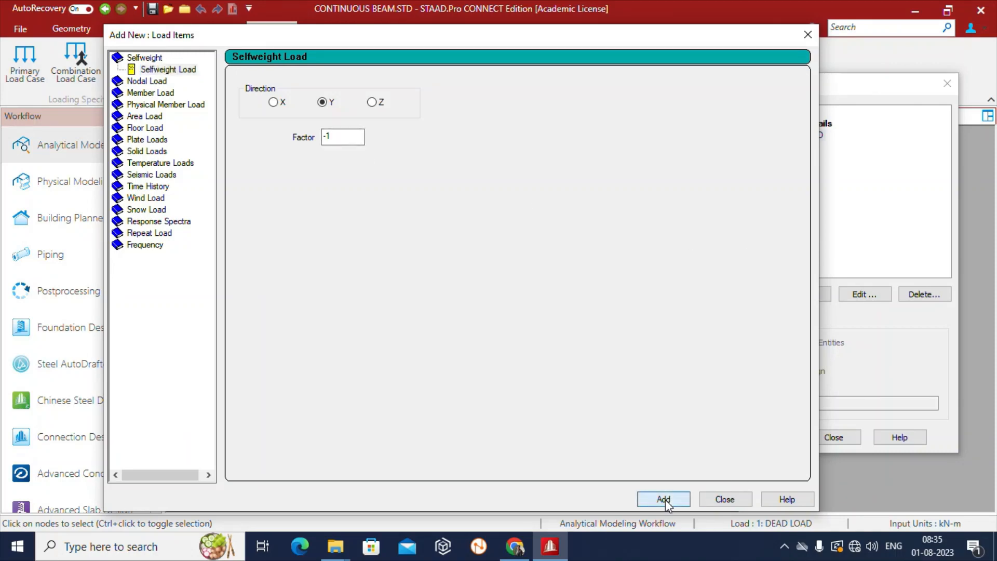
{"action": "left_click", "coordinate": [726, 499]}
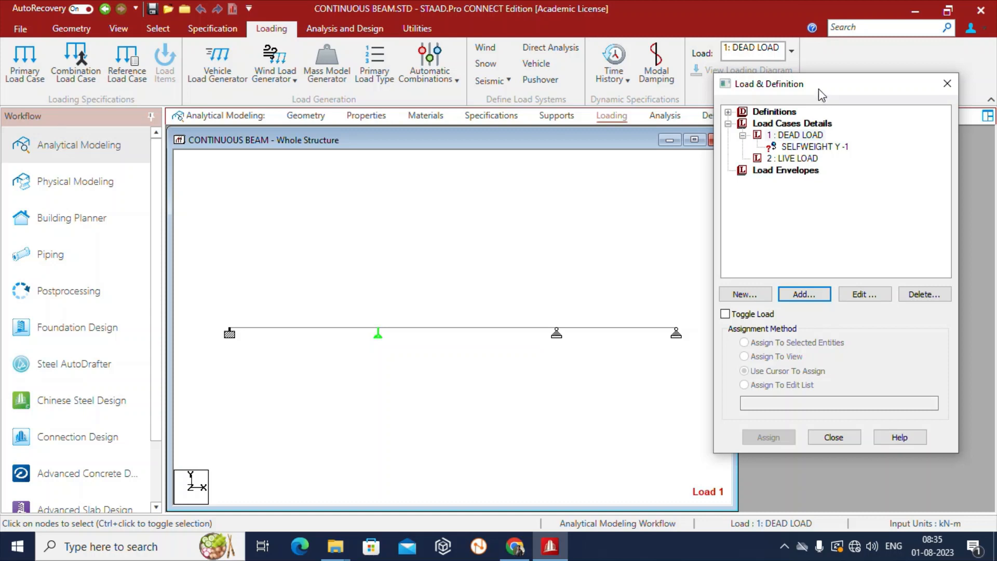
- Add a uniform force member load of -10 kN/m in the GY direction to the LIVE LOAD case
{"action": "left_click_drag", "start_coordinate": [819, 90], "coordinate": [824, 71]}
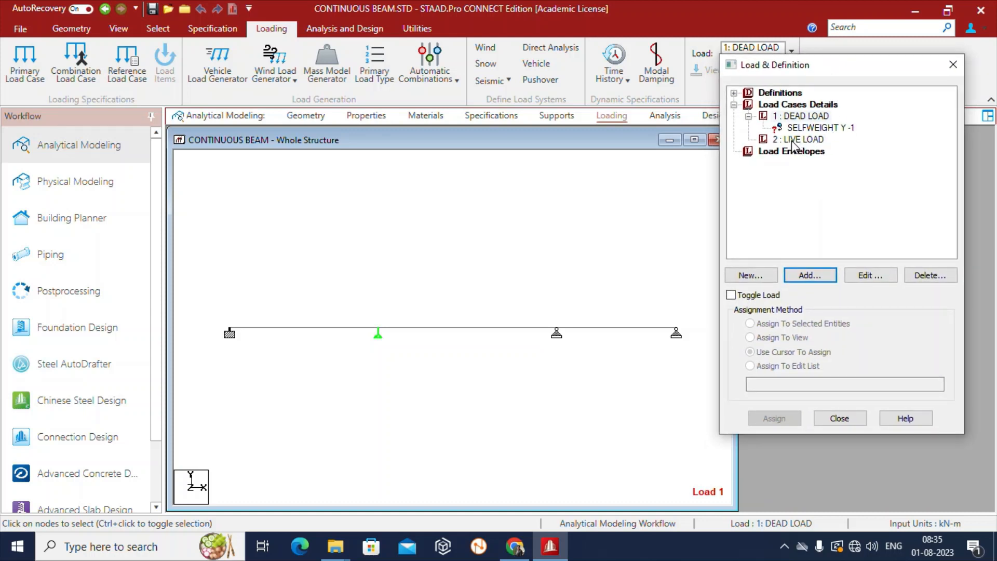
{"action": "left_click", "coordinate": [809, 275]}
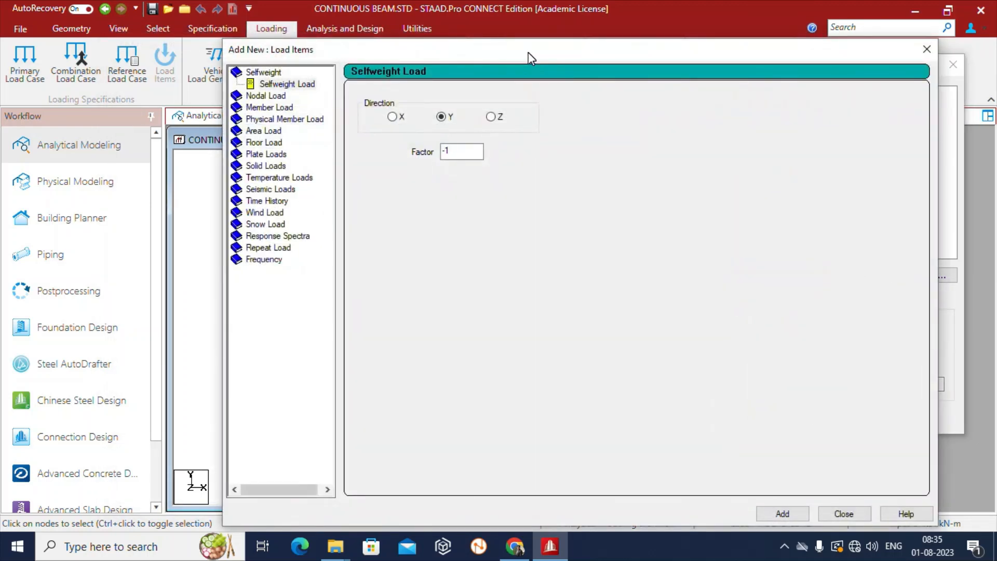
{"action": "left_click_drag", "start_coordinate": [528, 50], "coordinate": [466, 26]}
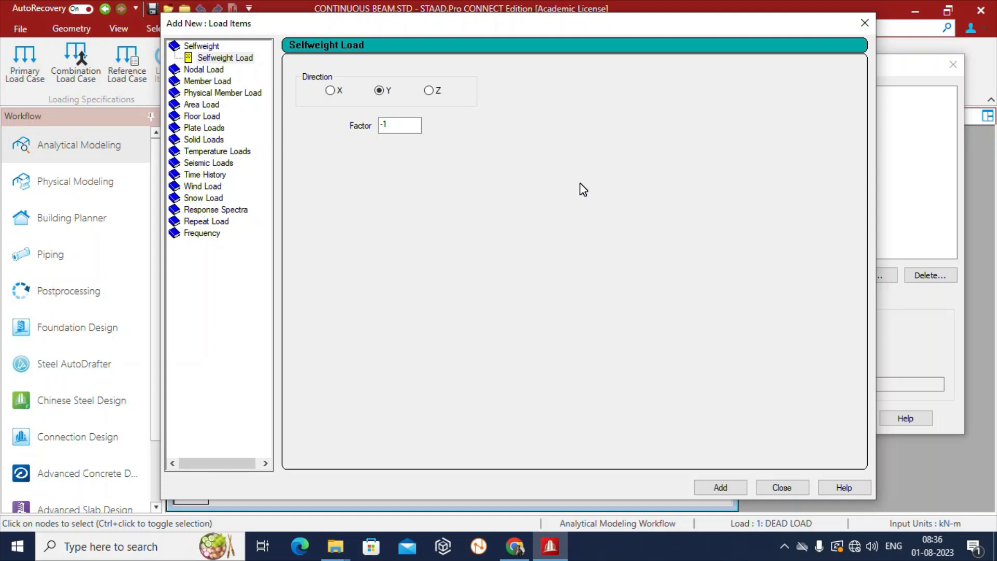
{"action": "left_click", "coordinate": [208, 82]}
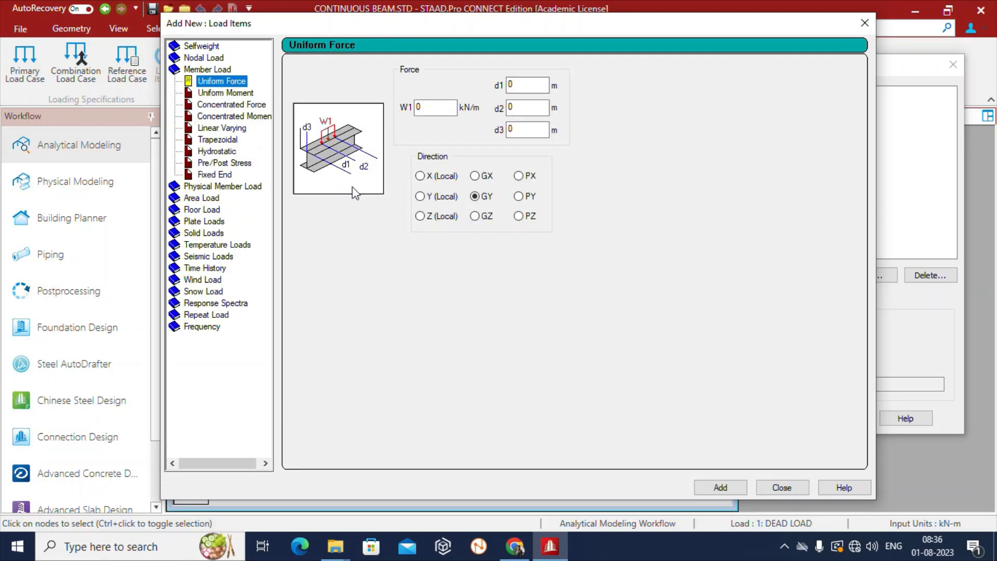
{"action": "left_click_drag", "start_coordinate": [493, 24], "coordinate": [523, 20]}
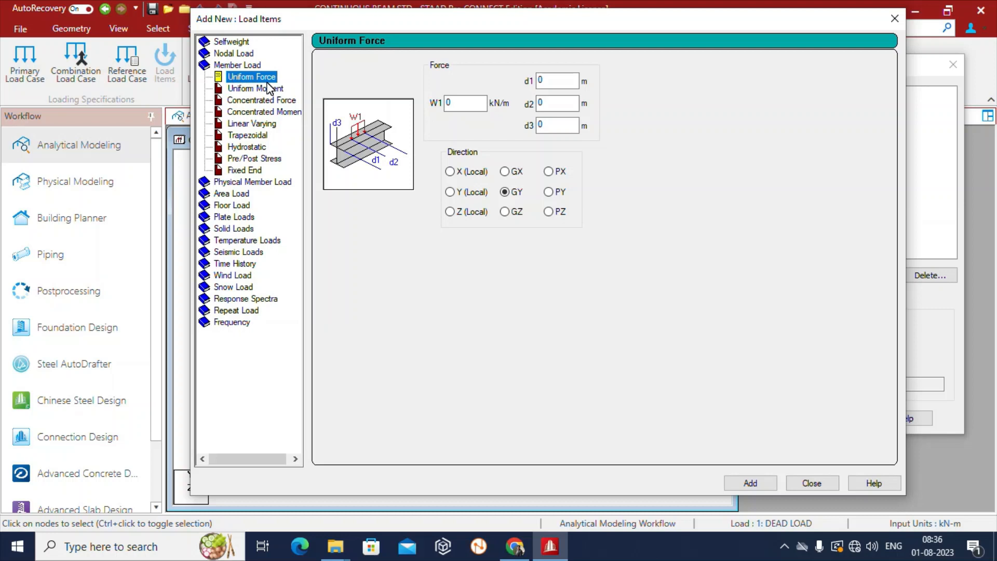
{"action": "left_click", "coordinate": [462, 103]}
{"action": "type", "text": "-1"}
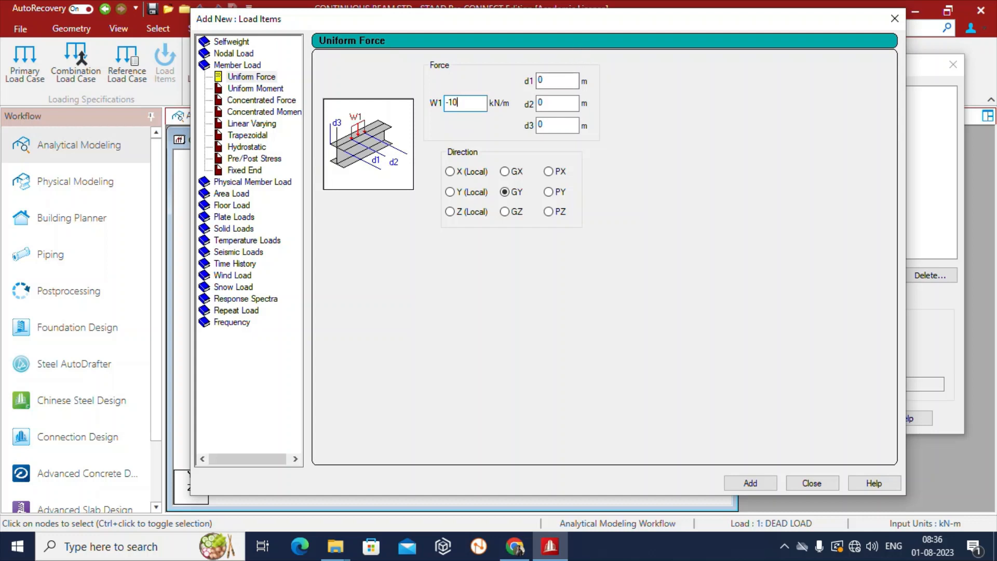
{"action": "left_click", "coordinate": [552, 107]}
{"action": "left_click", "coordinate": [557, 125]}
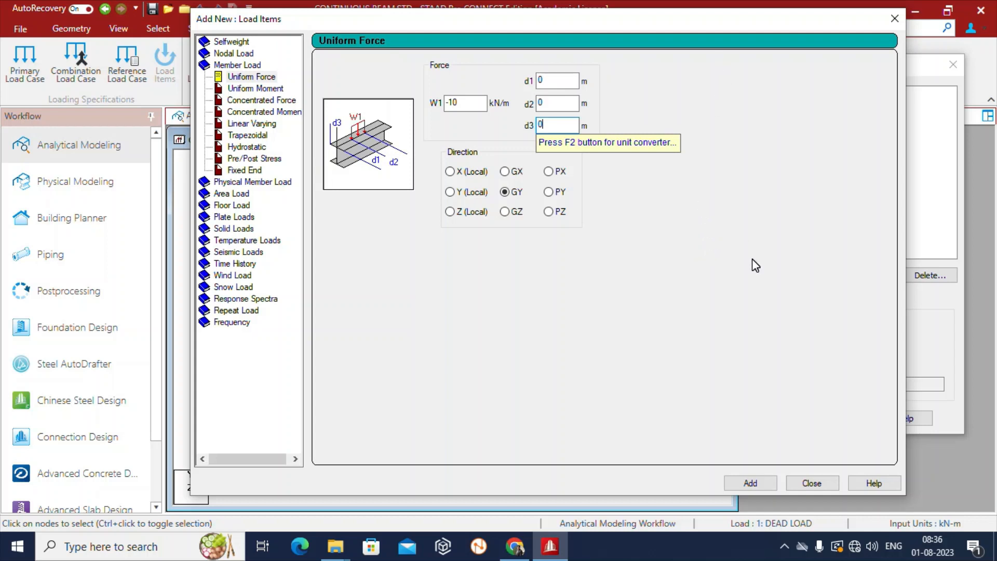
{"action": "left_click", "coordinate": [750, 483]}
{"action": "left_click_drag", "start_coordinate": [657, 20], "coordinate": [453, 13]}
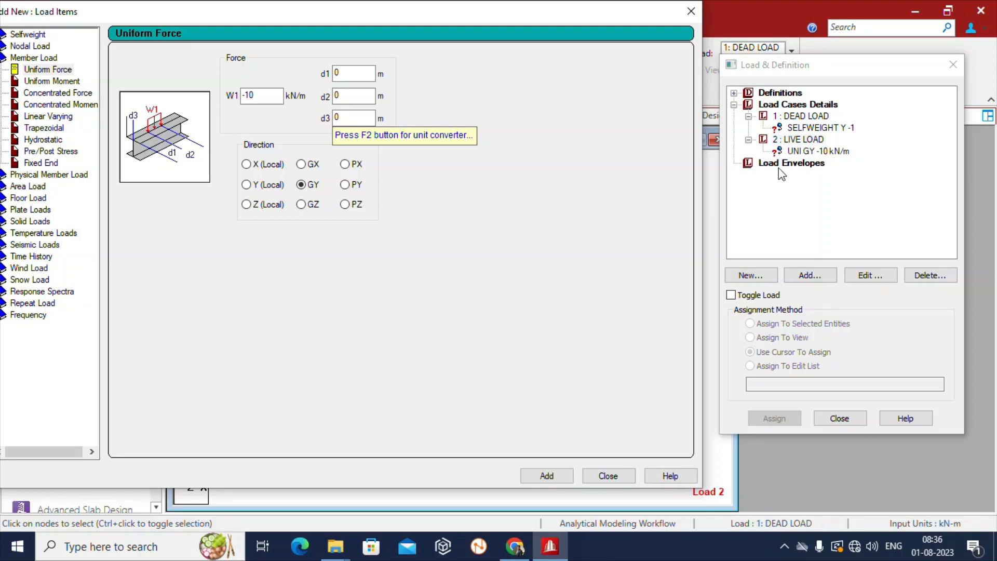
- Open the concentrated force settings among the member loads for the LIVE LOAD case
{"action": "left_click_drag", "start_coordinate": [415, 8], "coordinate": [583, 25]}
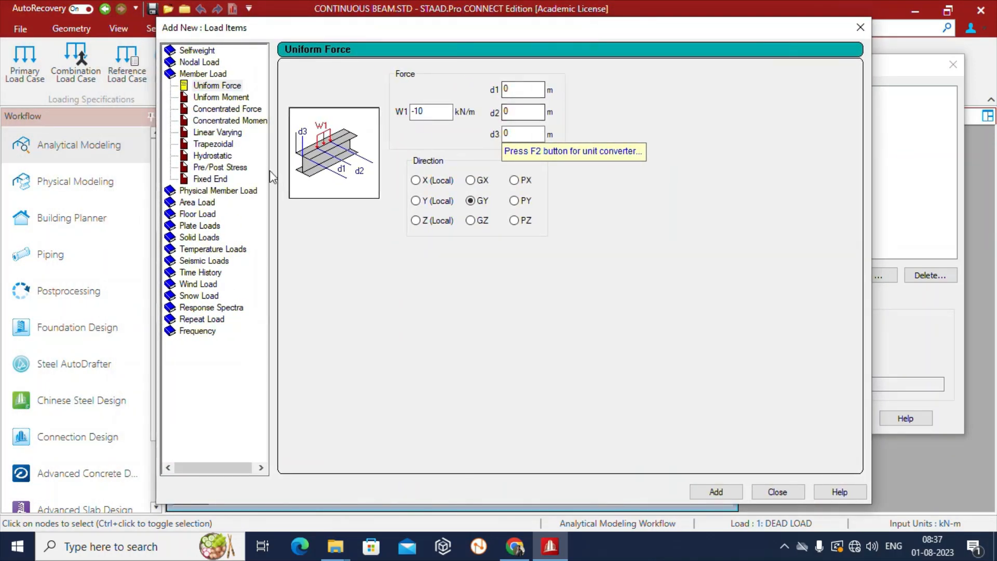
{"action": "left_click", "coordinate": [233, 109]}
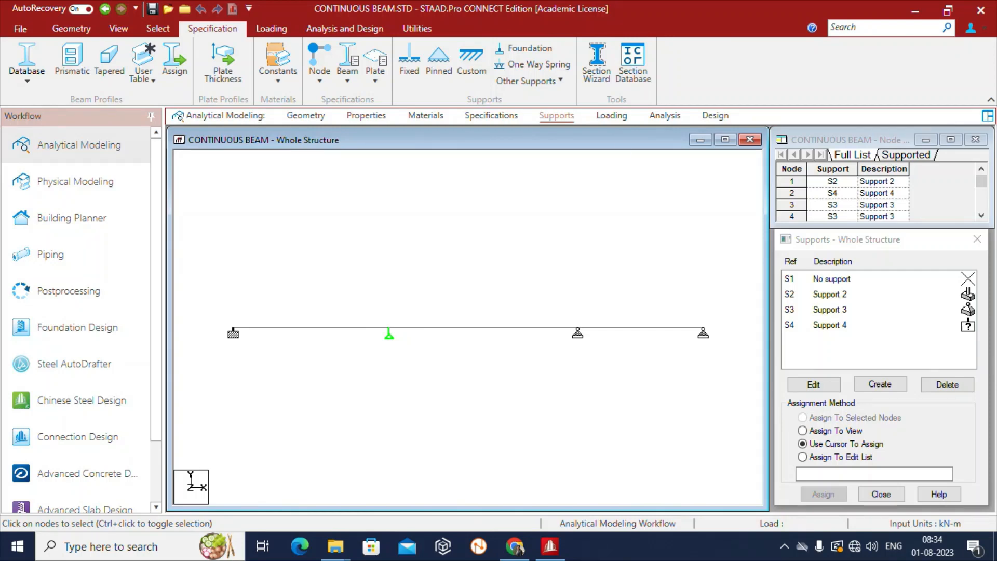
- Create primary load case 1 with loading type Dead and the title DEAD LOAD
{"action": "left_click", "coordinate": [612, 117]}
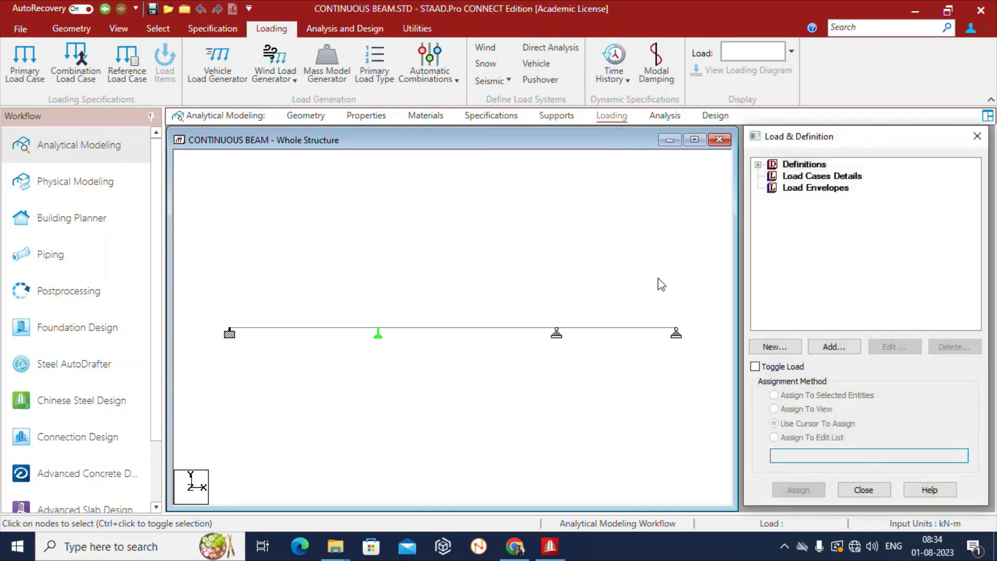
{"action": "left_click_drag", "start_coordinate": [849, 143], "coordinate": [819, 90]}
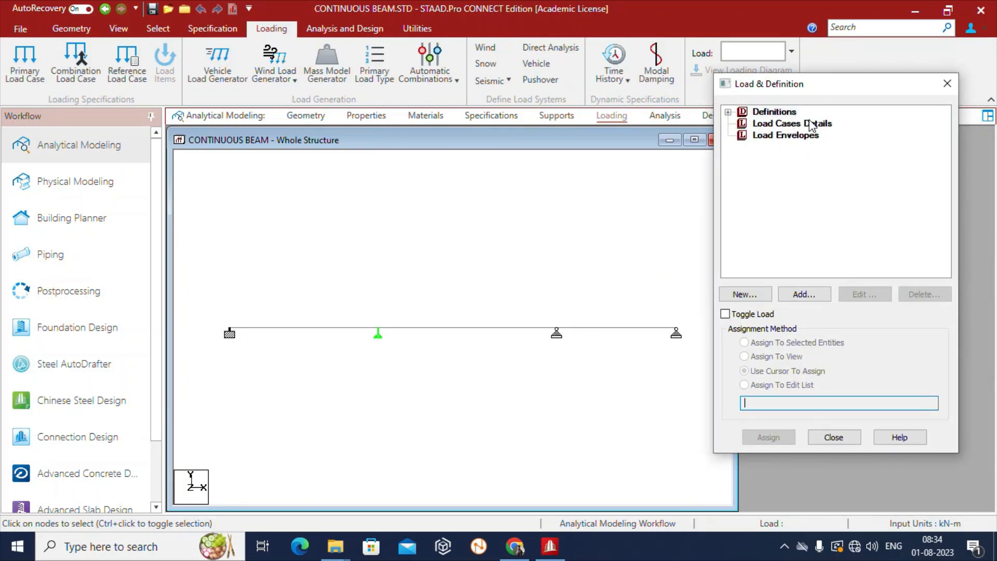
{"action": "left_click", "coordinate": [775, 124]}
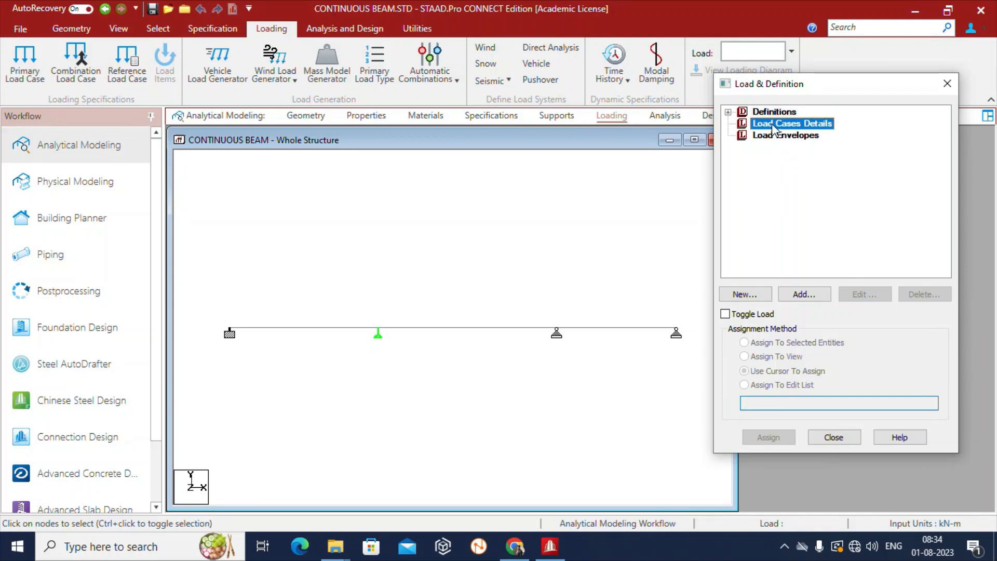
{"action": "left_click", "coordinate": [799, 295]}
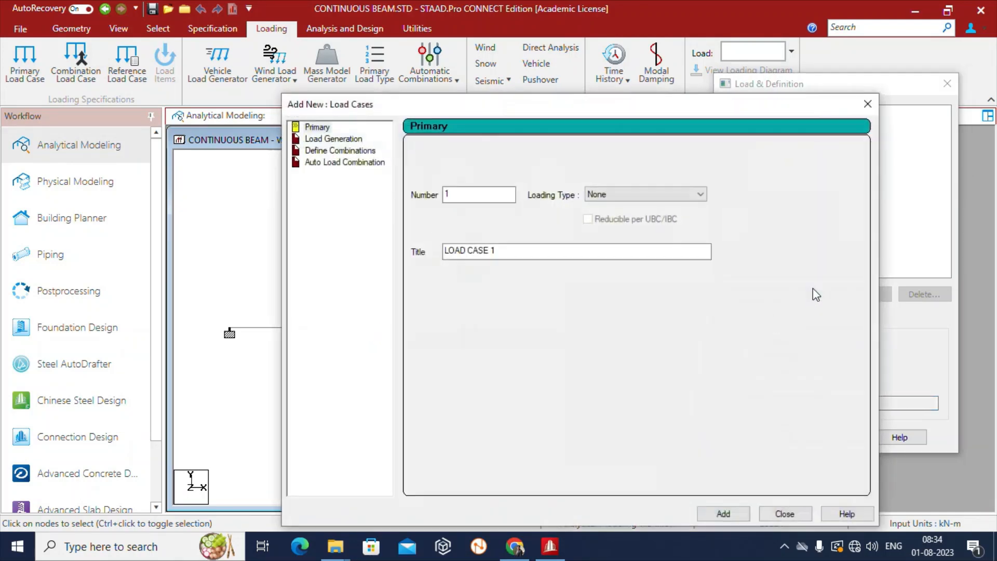
{"action": "left_click_drag", "start_coordinate": [478, 107], "coordinate": [463, 61]}
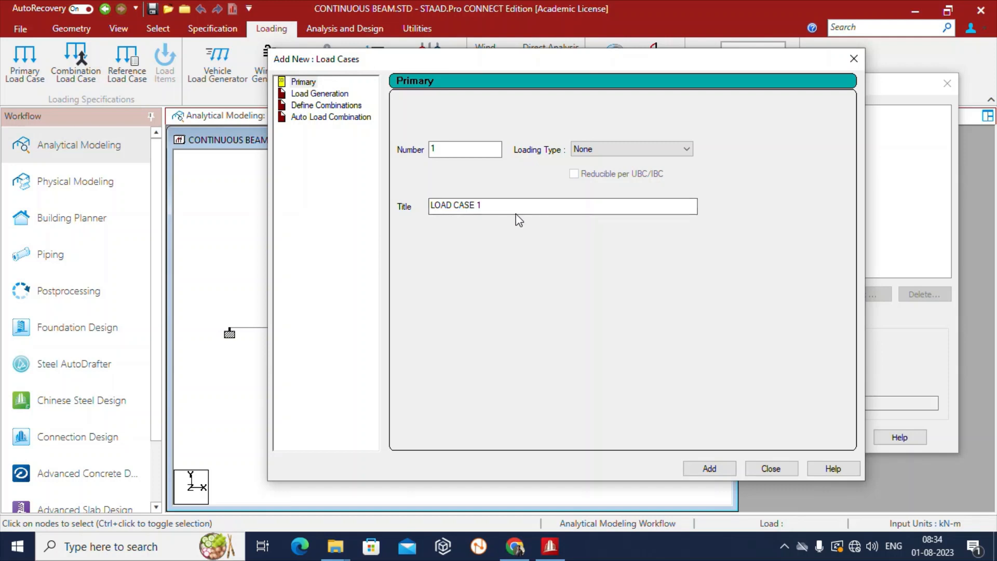
{"action": "left_click", "coordinate": [611, 151]}
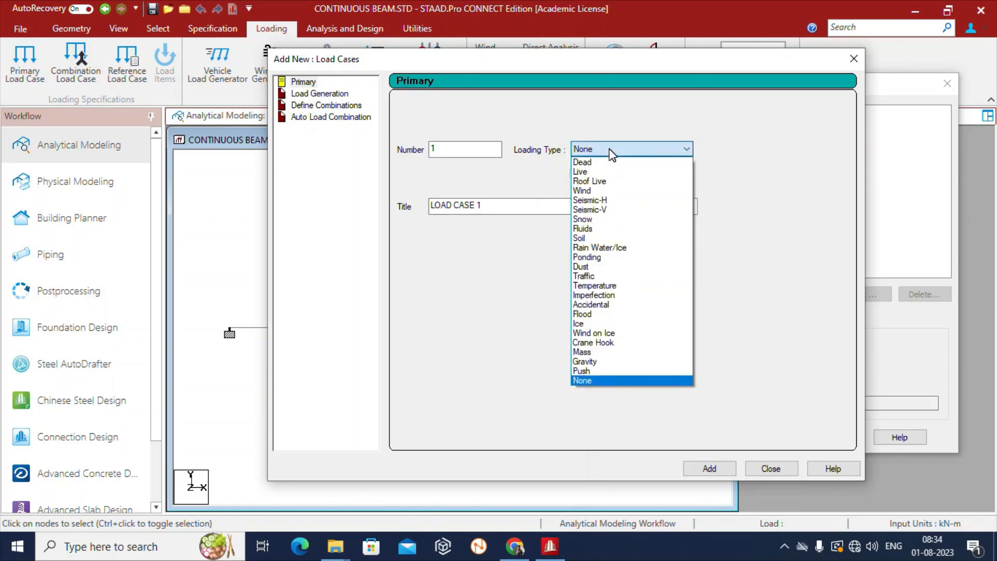
{"action": "left_click", "coordinate": [607, 163]}
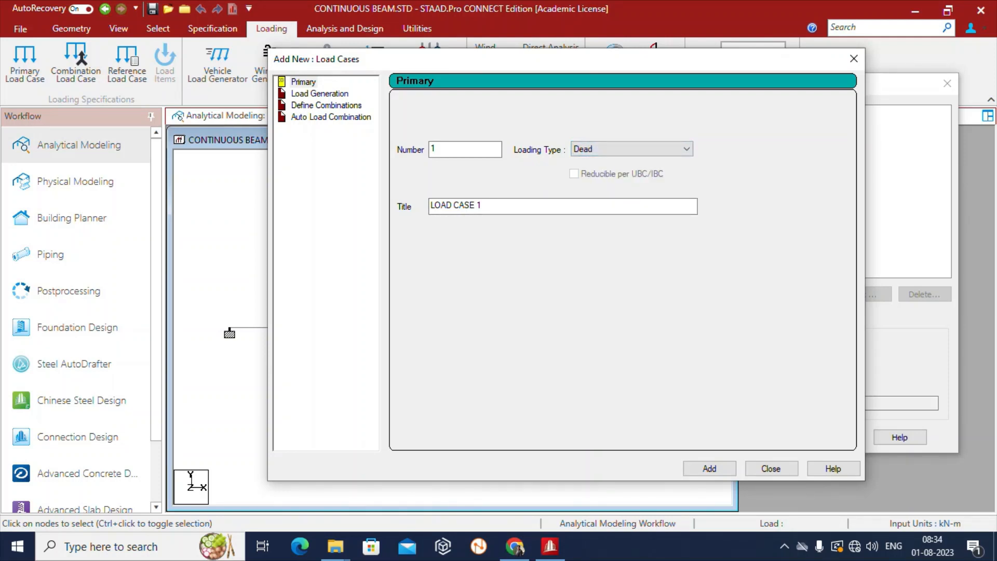
{"action": "key", "text": "Tab"}
{"action": "type", "text": "DE"}
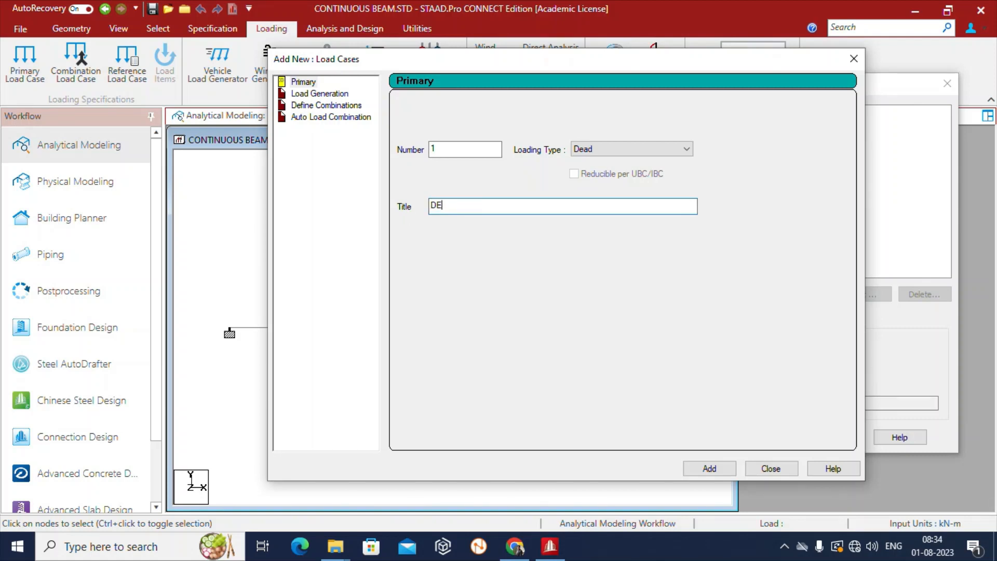
{"action": "type", "text": "AD LOAD"}
{"action": "left_click", "coordinate": [707, 470]}
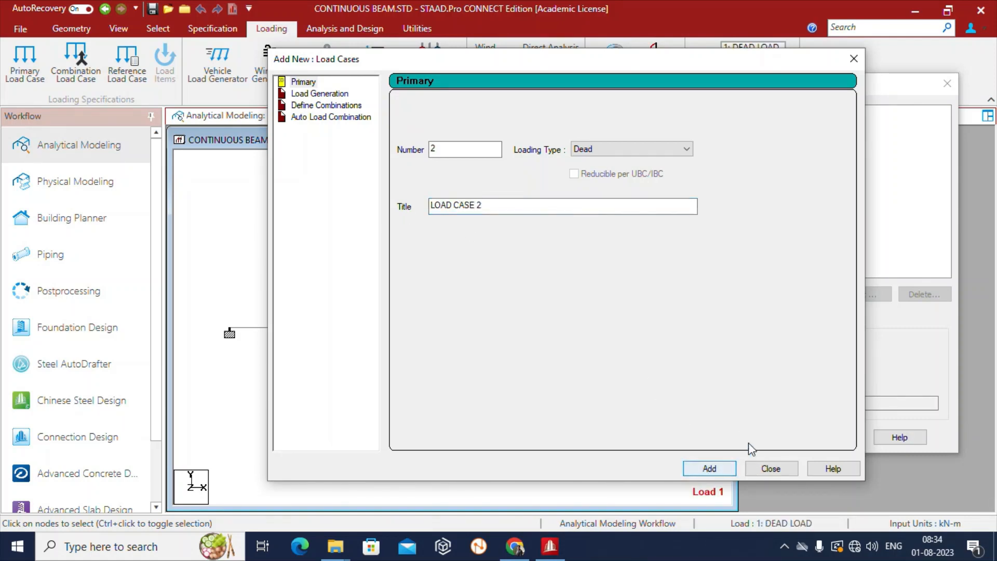
- Add primary load case 2 with loading type Live and the title LIVE LOAD, and finish adding load cases
{"action": "left_click_drag", "start_coordinate": [634, 60], "coordinate": [376, 40]}
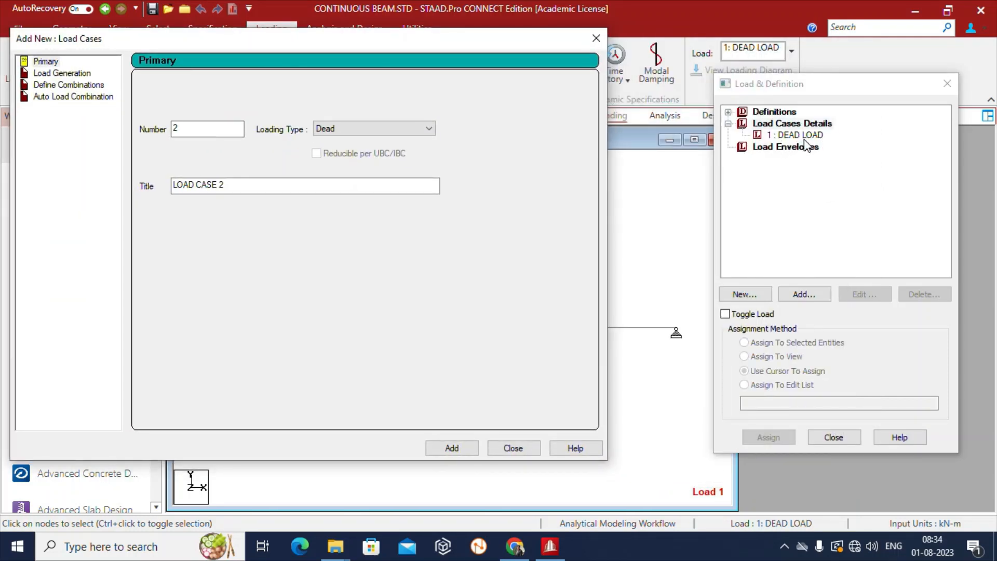
{"action": "left_click_drag", "start_coordinate": [368, 42], "coordinate": [450, 35]}
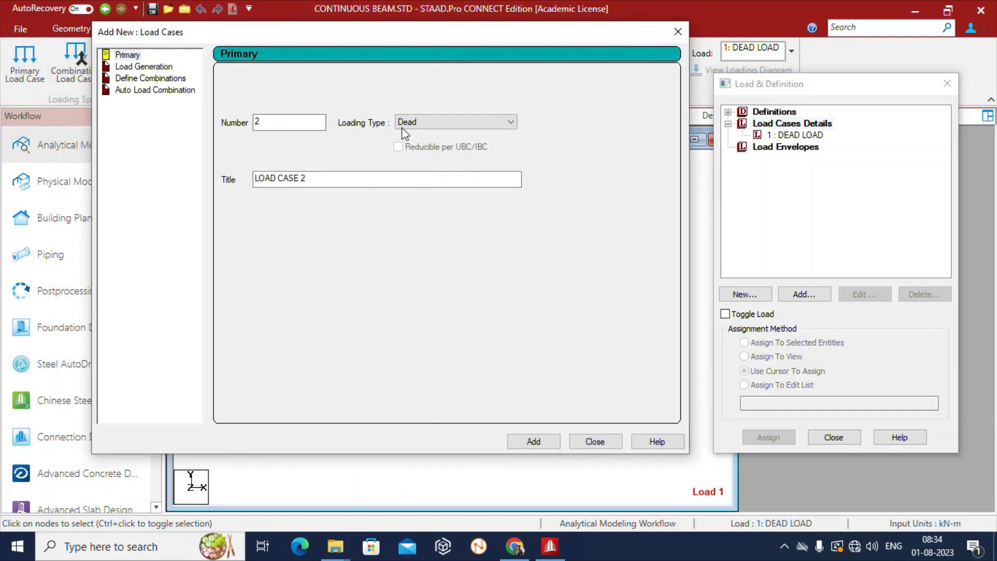
{"action": "left_click", "coordinate": [438, 123]}
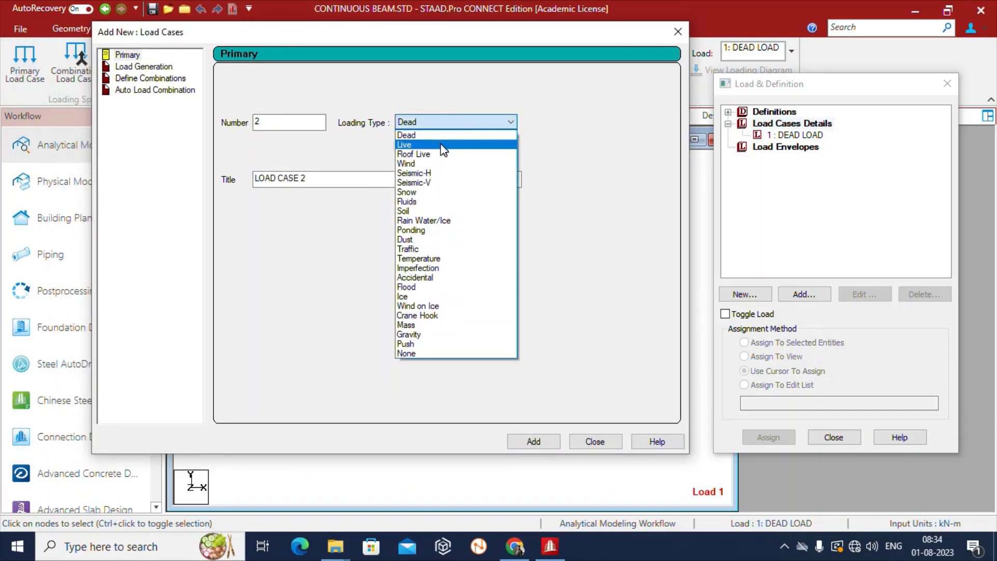
{"action": "left_click", "coordinate": [441, 144]}
{"action": "type", "text": "LIVE LOAD"}
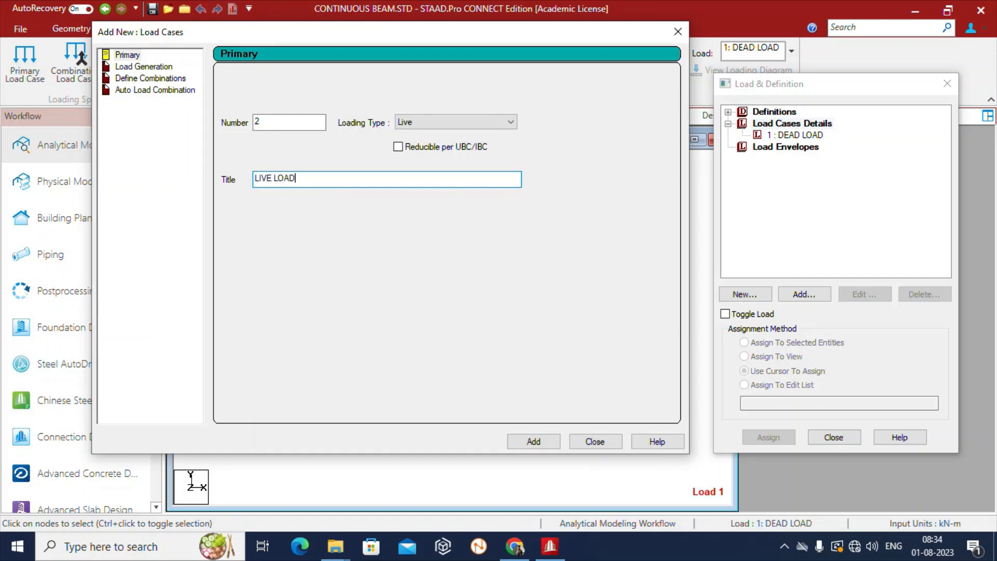
{"action": "left_click", "coordinate": [537, 435]}
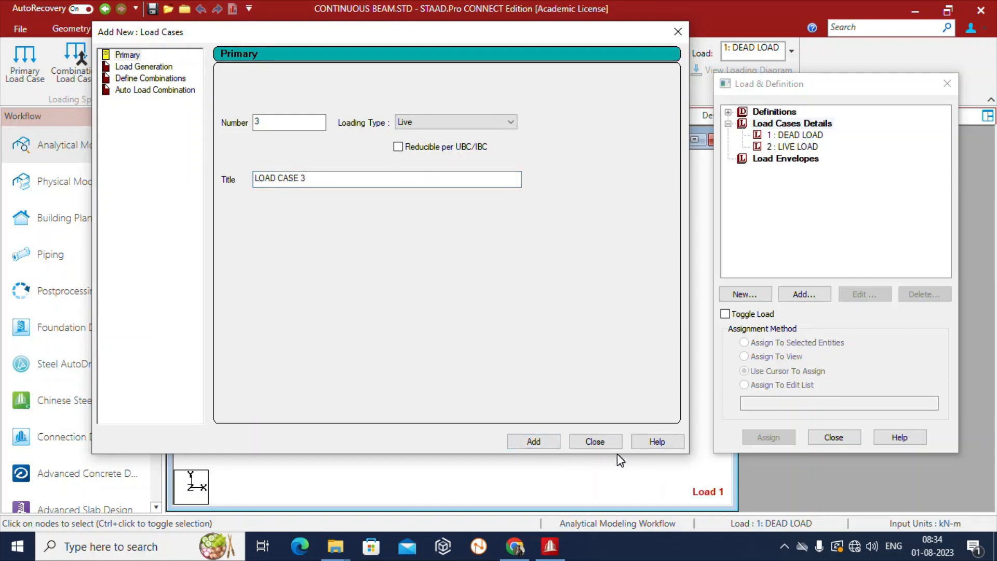
{"action": "left_click", "coordinate": [600, 438]}
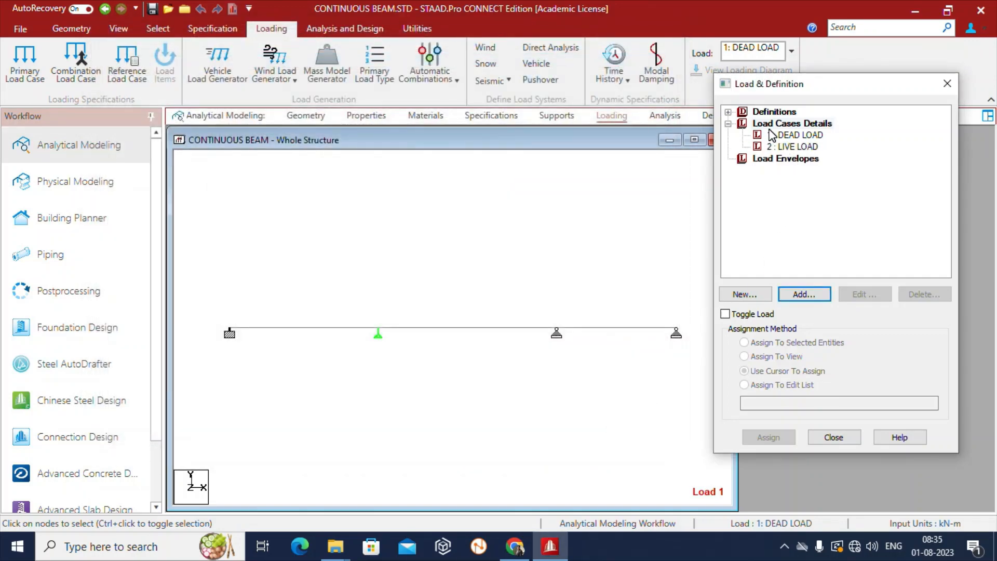
- Add a selfweight load in the Y direction with factor -1 to the DEAD LOAD case
{"action": "left_click", "coordinate": [816, 135]}
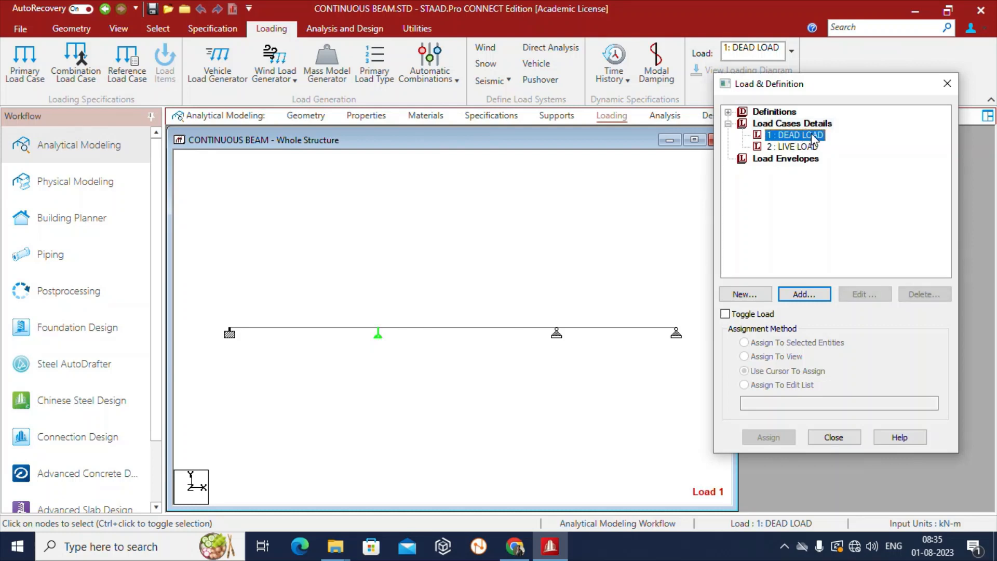
{"action": "left_click", "coordinate": [810, 147]}
{"action": "left_click", "coordinate": [807, 135]}
{"action": "left_click", "coordinate": [804, 147]}
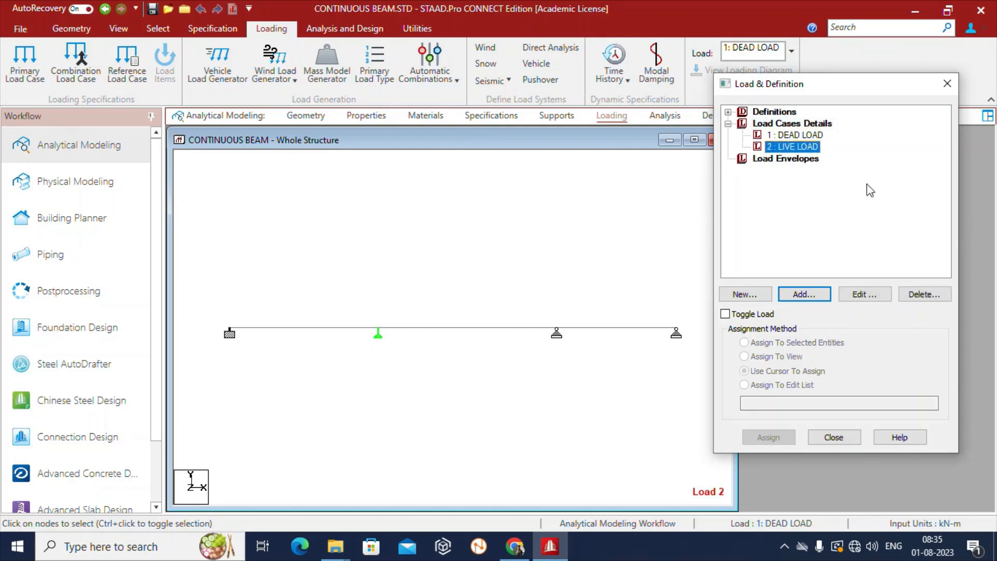
{"action": "left_click", "coordinate": [798, 136]}
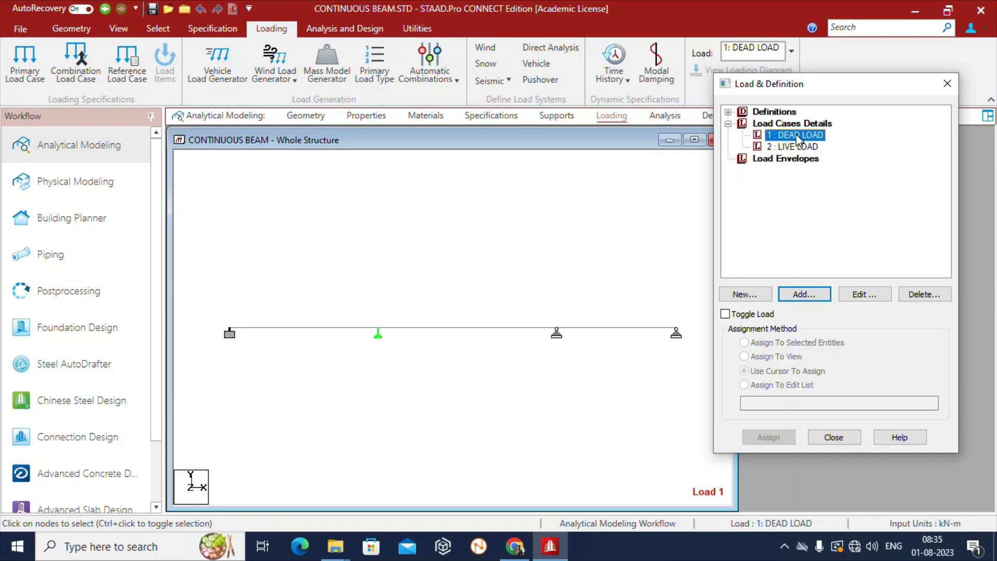
{"action": "left_click", "coordinate": [803, 294]}
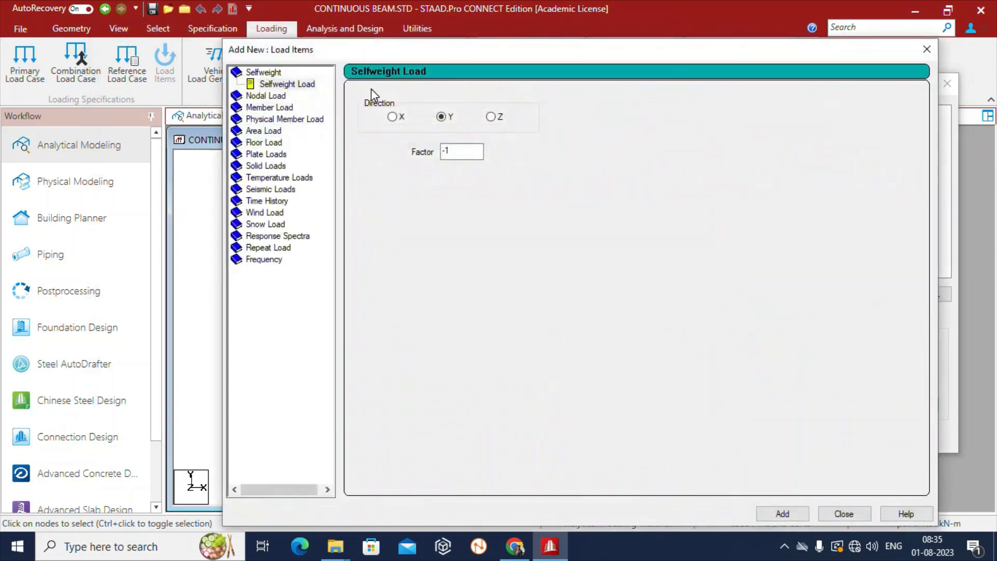
{"action": "left_click_drag", "start_coordinate": [417, 48], "coordinate": [390, 29]}
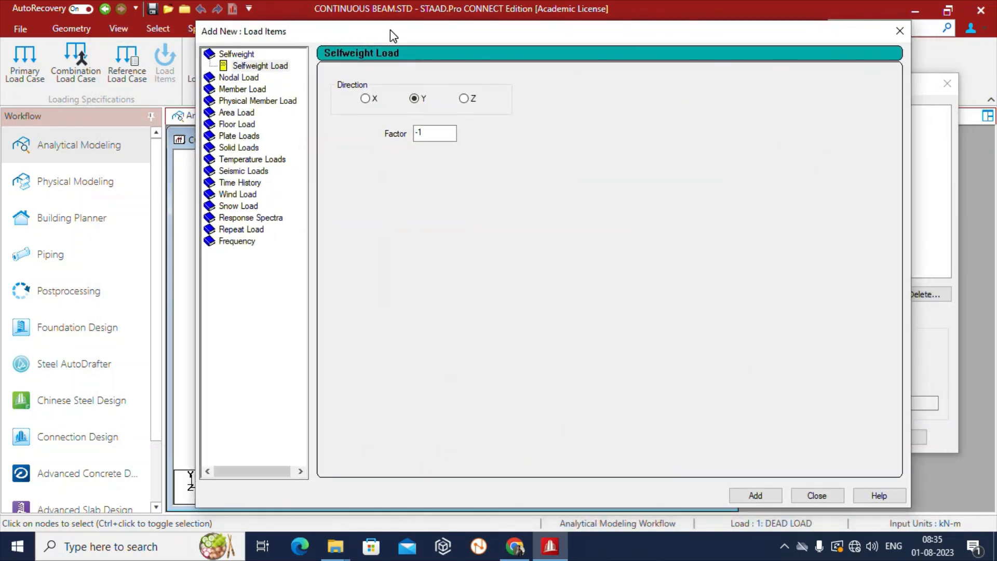
{"action": "left_click", "coordinate": [260, 66]}
{"action": "left_click_drag", "start_coordinate": [572, 33], "coordinate": [482, 40]}
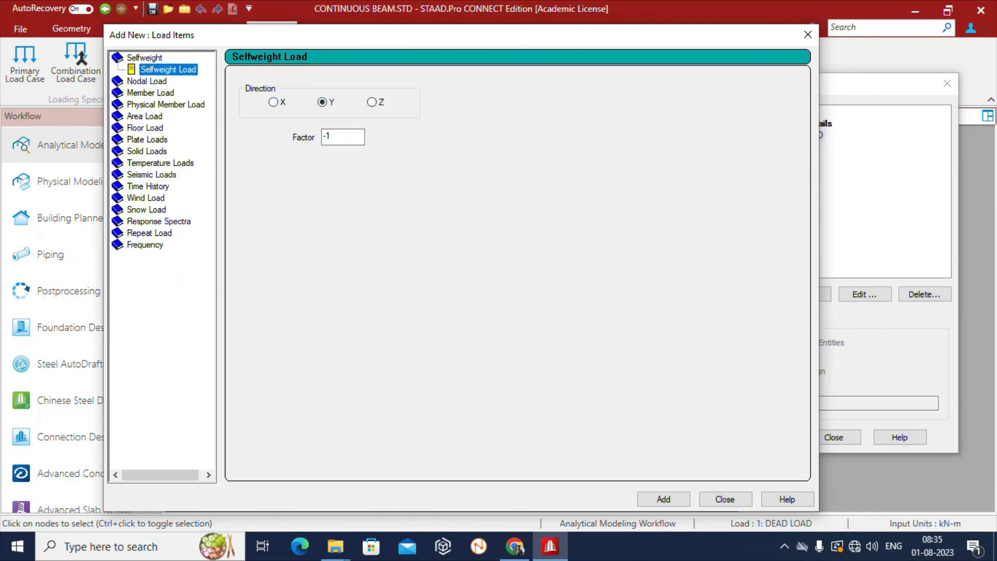
{"action": "left_click", "coordinate": [665, 500]}
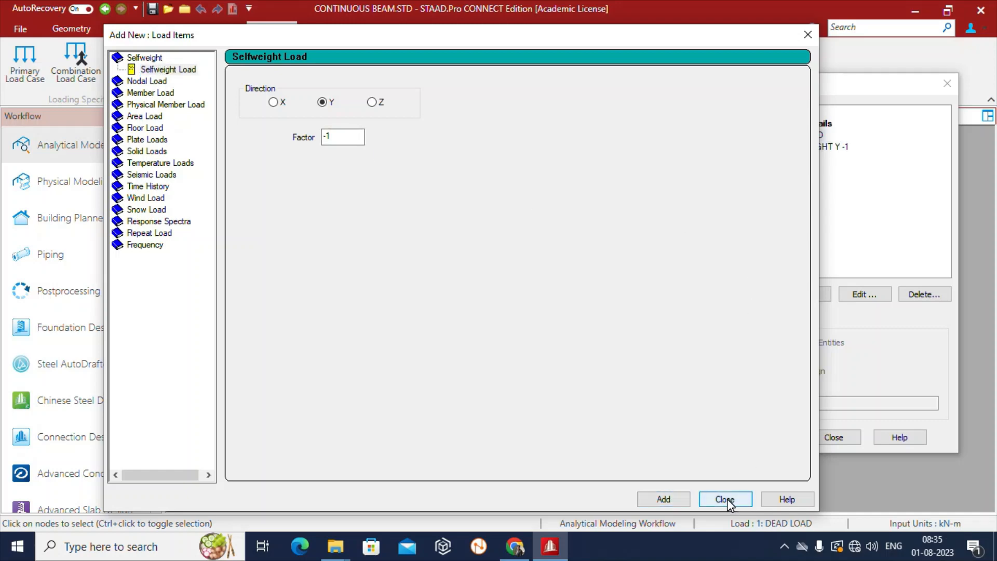
{"action": "left_click", "coordinate": [725, 499]}
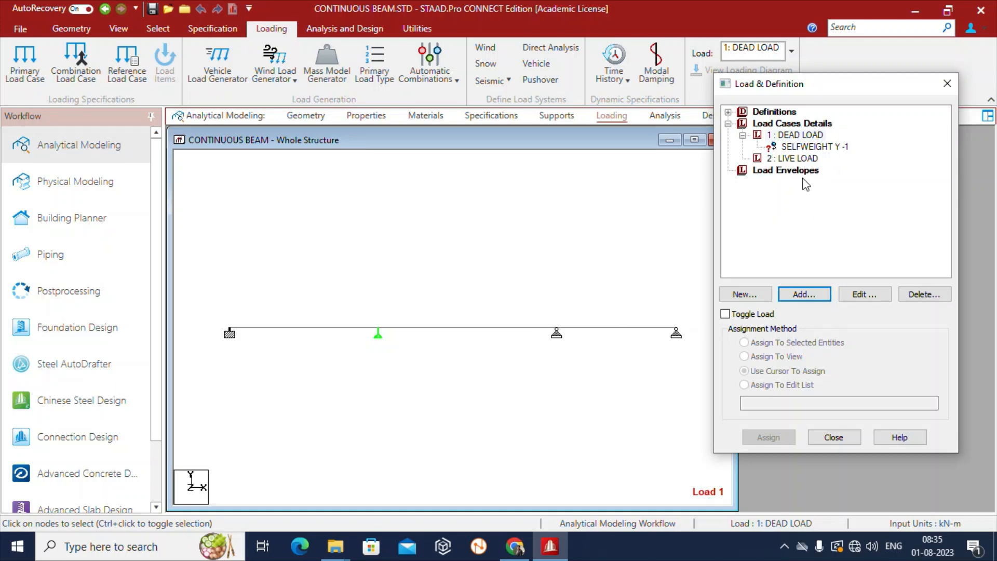
- Add a uniform member force of -10 kN/m in the GY direction, with zero d1, d2 and d3, to the LIVE LOAD case
{"action": "left_click_drag", "start_coordinate": [819, 87], "coordinate": [825, 67]}
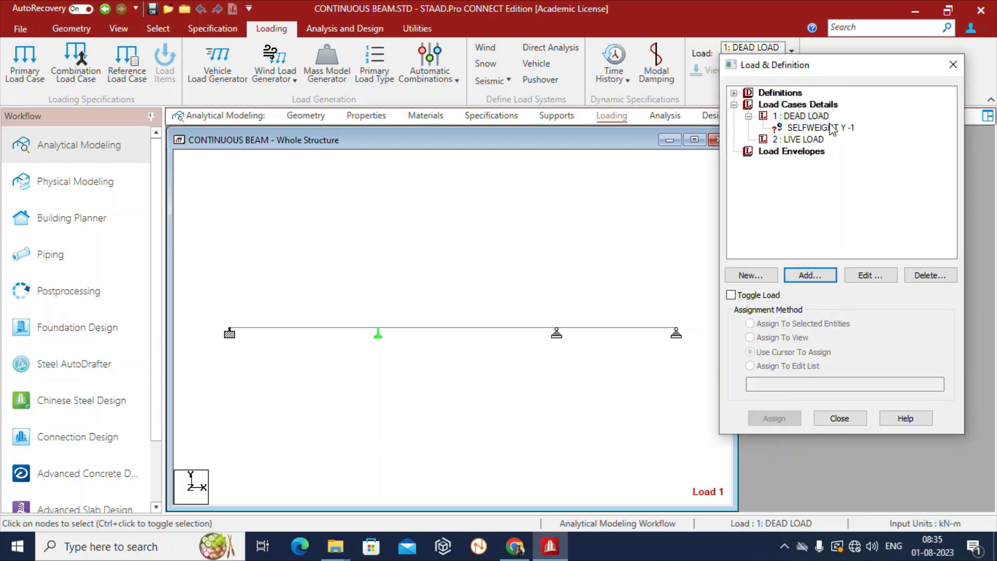
{"action": "left_click", "coordinate": [803, 139]}
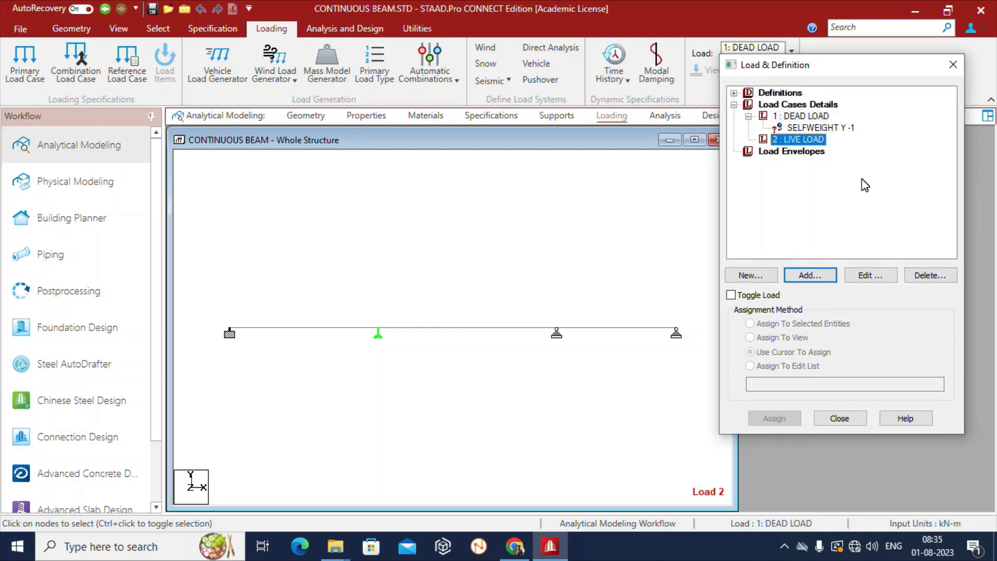
{"action": "left_click", "coordinate": [813, 278]}
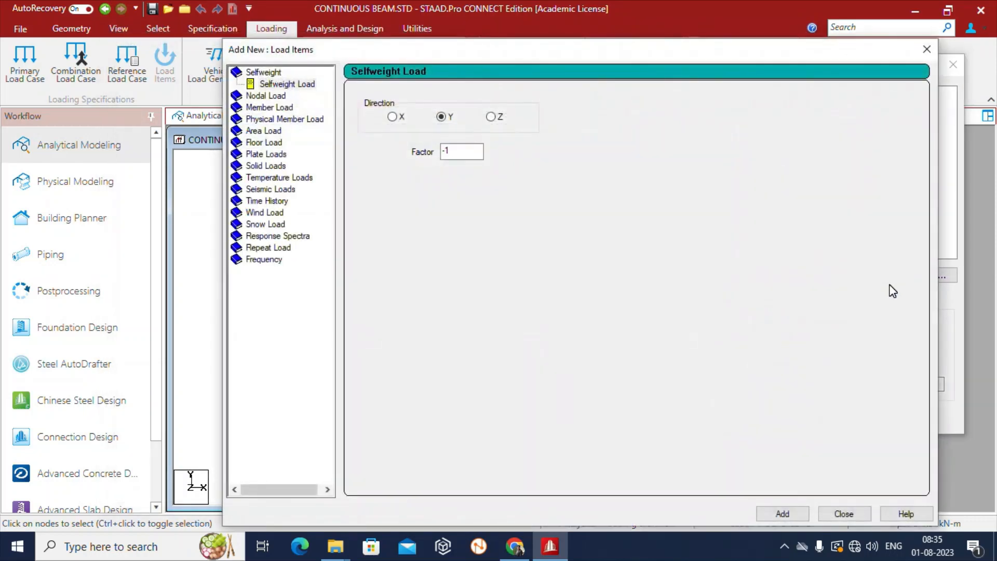
{"action": "left_click_drag", "start_coordinate": [537, 55], "coordinate": [467, 26]}
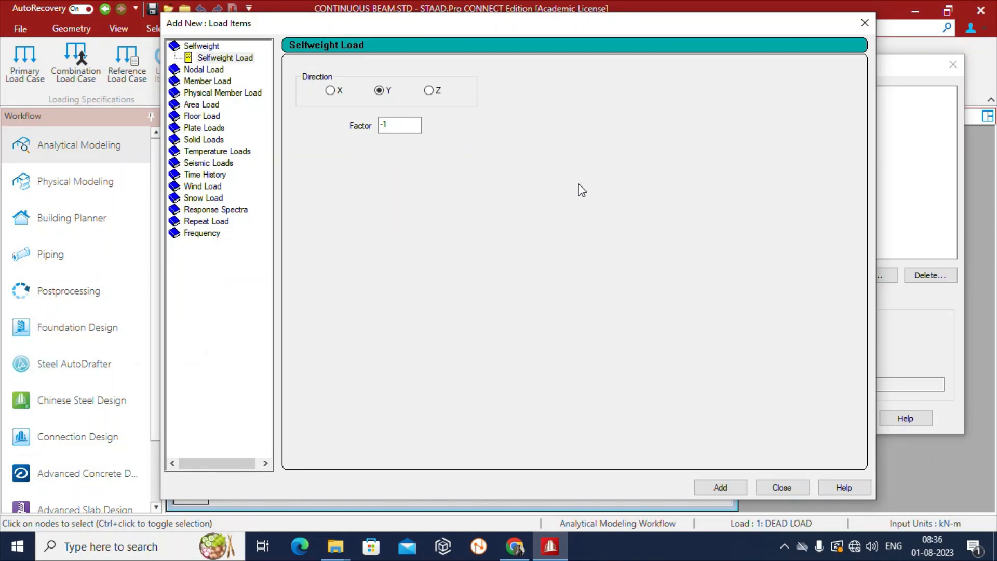
{"action": "left_click", "coordinate": [209, 82]}
{"action": "left_click_drag", "start_coordinate": [493, 23], "coordinate": [522, 18]}
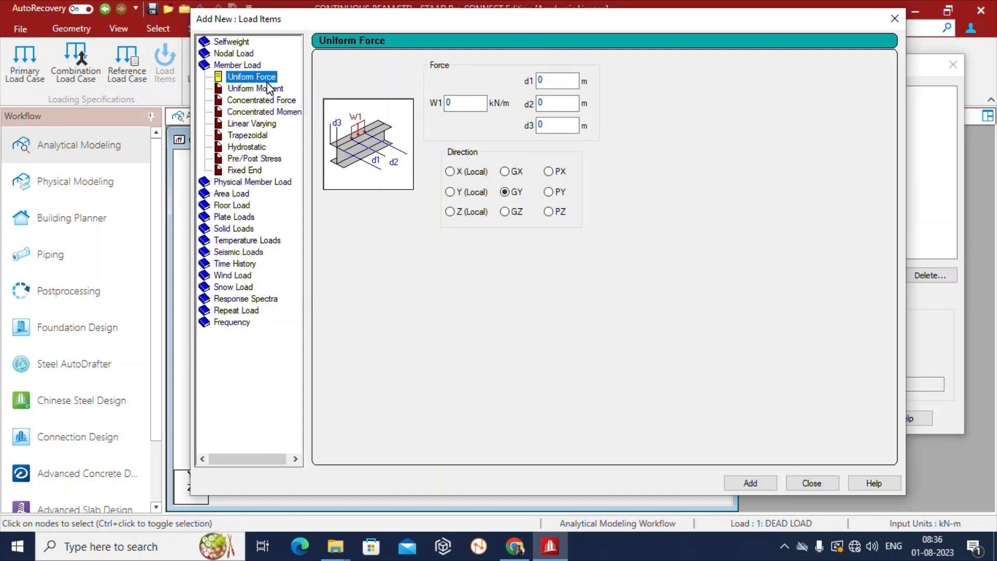
{"action": "left_click", "coordinate": [457, 102]}
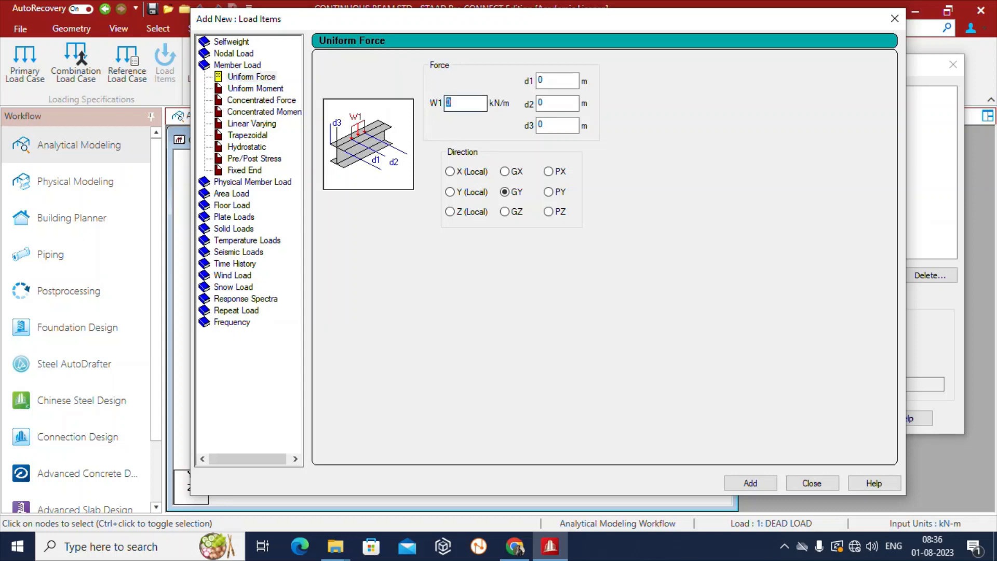
{"action": "type", "text": "-10"}
{"action": "left_click", "coordinate": [542, 103]}
{"action": "left_click", "coordinate": [557, 126]}
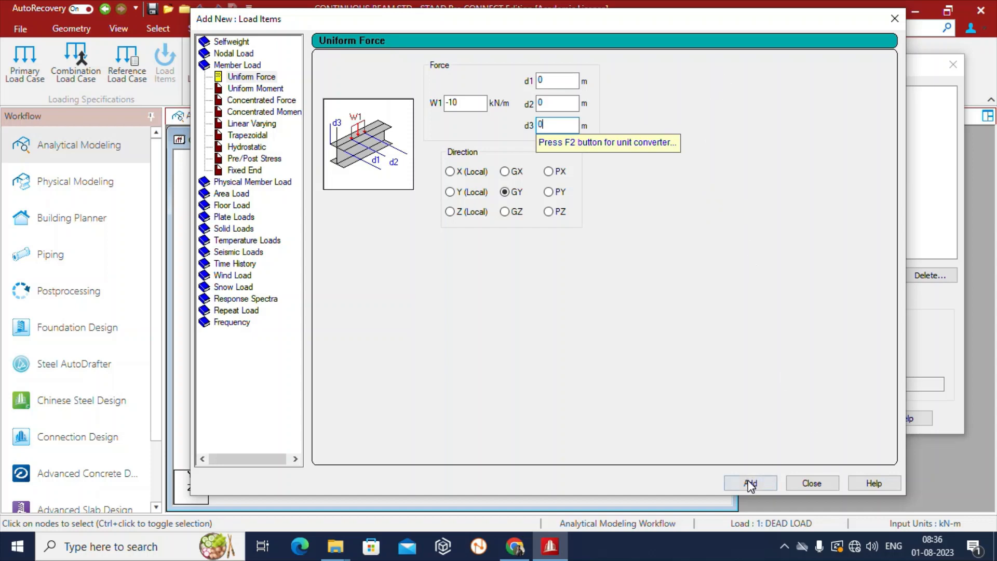
{"action": "left_click_drag", "start_coordinate": [658, 28], "coordinate": [455, 21]}
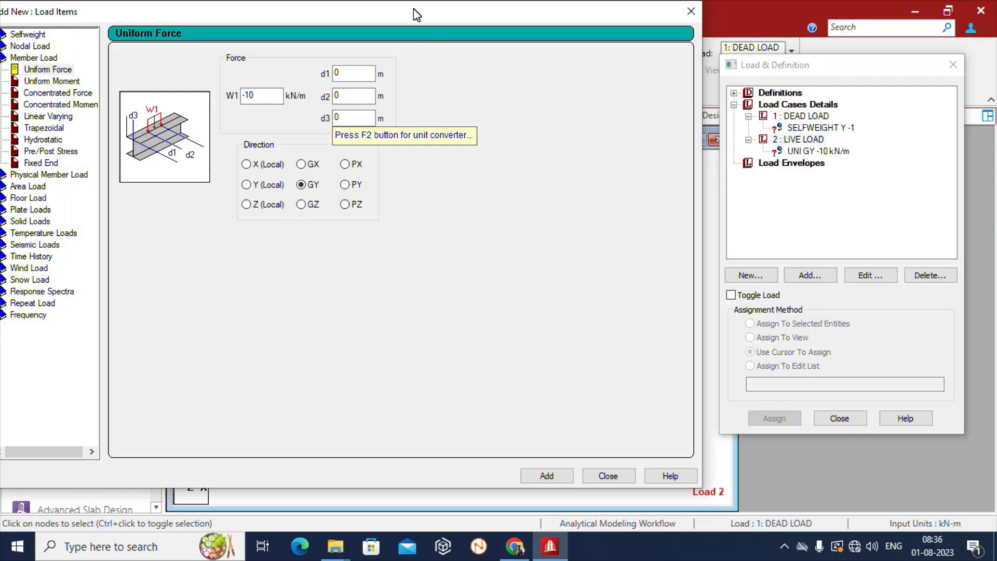
{"action": "left_click_drag", "start_coordinate": [419, 14], "coordinate": [587, 31]}
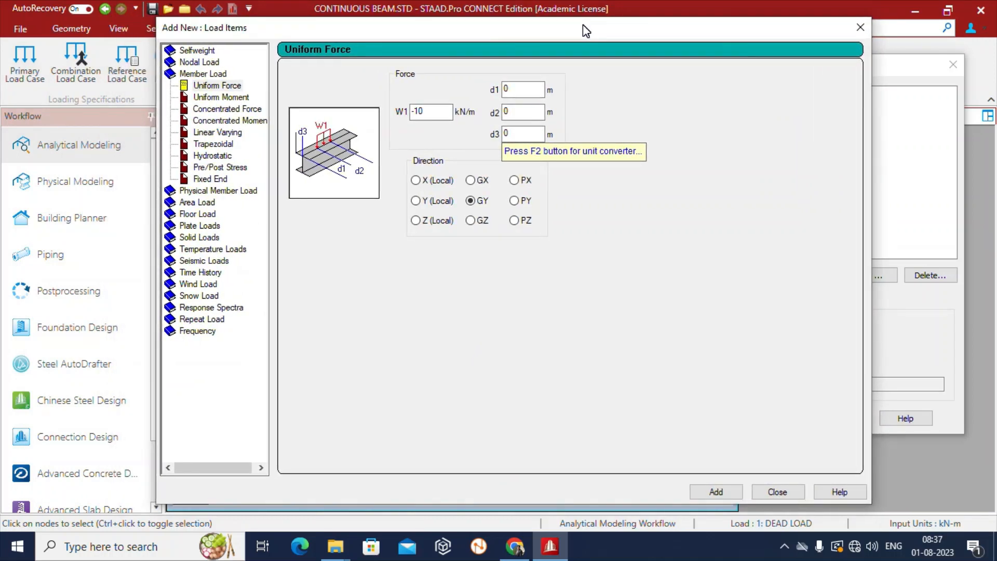
- Add a concentrated member force of -20 kN in GY to the LIVE LOAD case, with d1 2.5 m and d2 0
{"action": "left_click", "coordinate": [232, 110]}
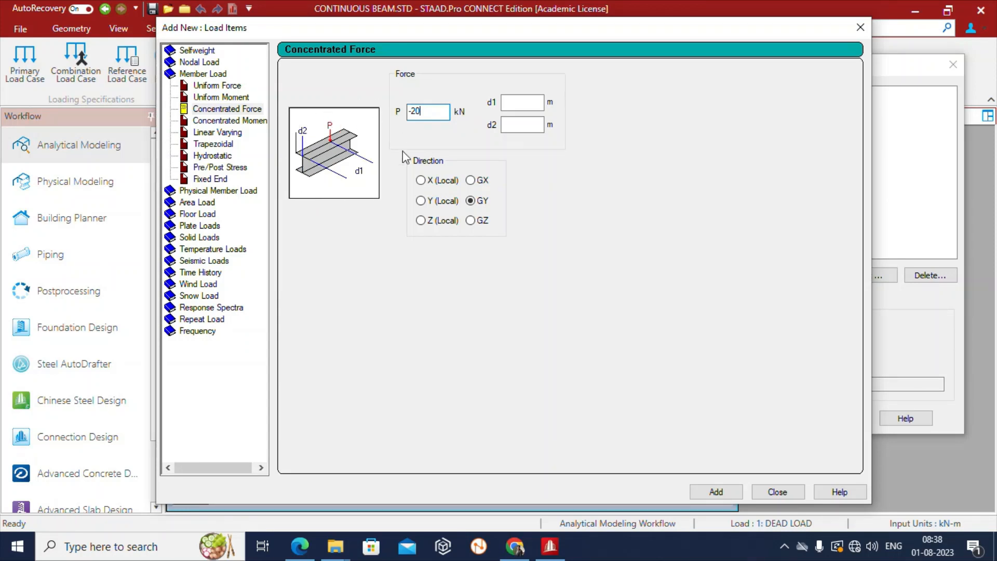
{"action": "left_click", "coordinate": [521, 102]}
{"action": "type", "text": "2.5"}
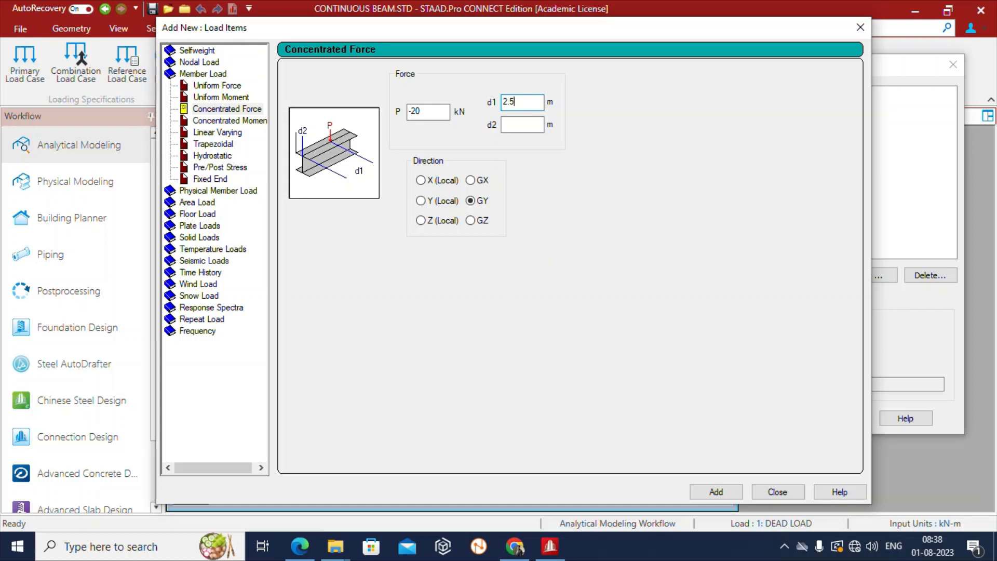
{"action": "type", "text": "0"}
{"action": "left_click", "coordinate": [715, 491]}
- Add a concentrated moment of -5 kNm about GZ to the LIVE LOAD case, with d1 2 m and d2 0, and finish adding load items
{"action": "left_click", "coordinate": [228, 120]}
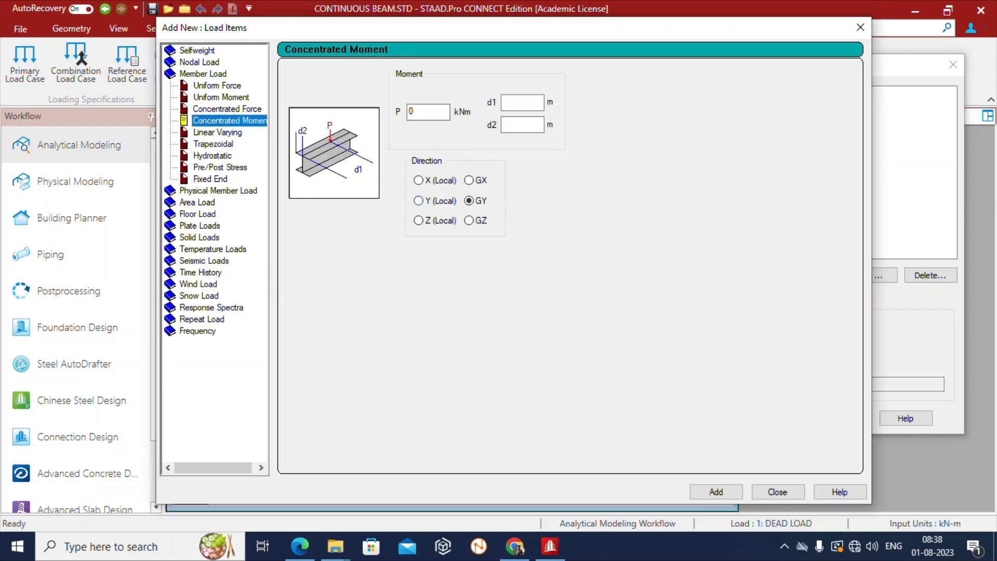
{"action": "left_click", "coordinate": [426, 111]}
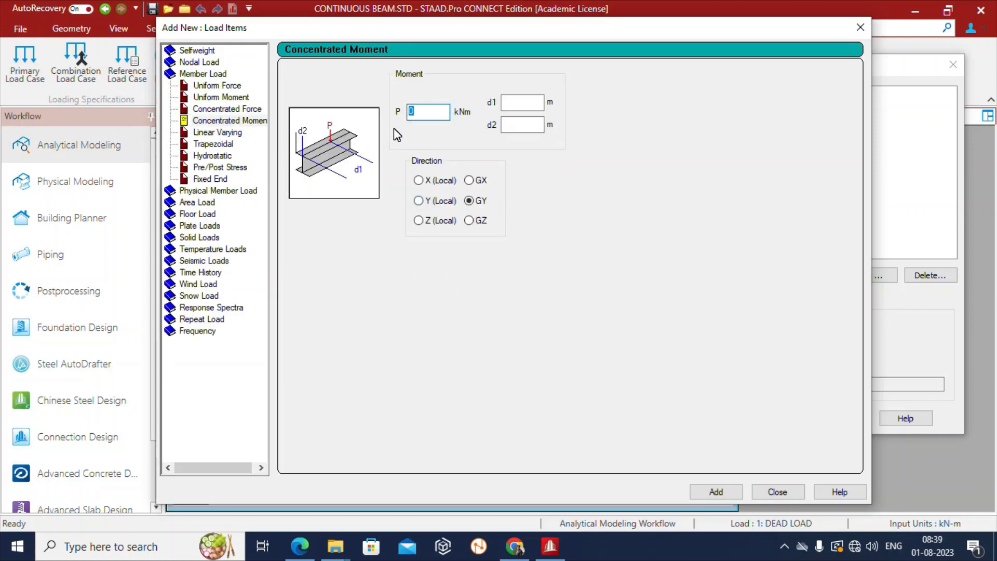
{"action": "type", "text": "5"}
{"action": "left_click", "coordinate": [519, 106]}
{"action": "type", "text": "2"}
{"action": "key", "text": "Tab"}
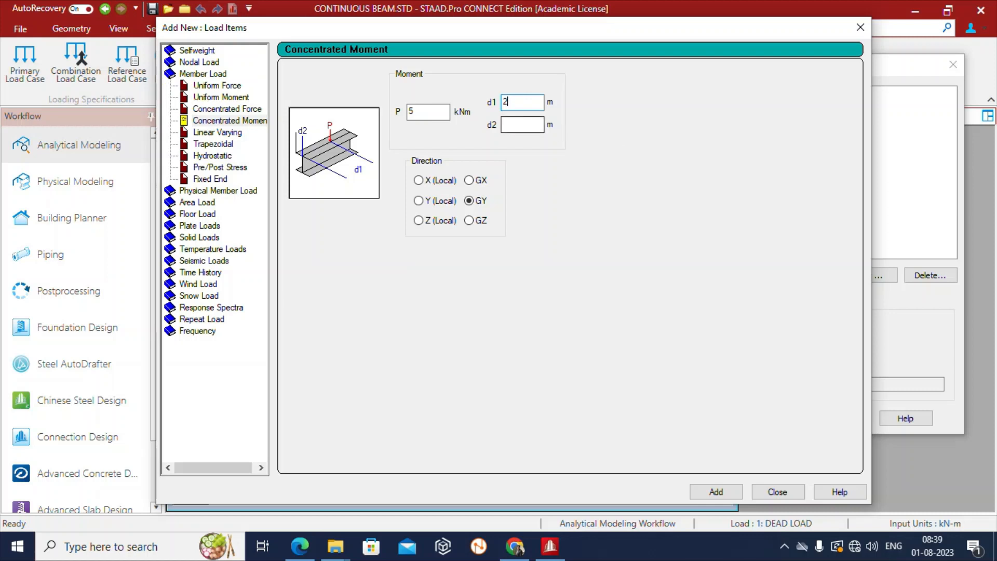
{"action": "type", "text": "0"}
{"action": "left_click", "coordinate": [410, 111]}
{"action": "type", "text": "-"}
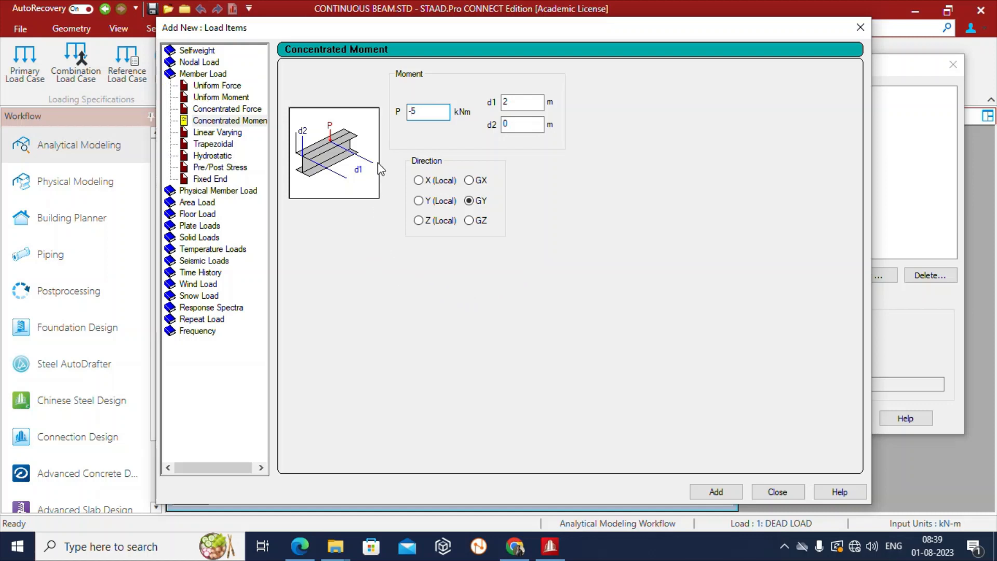
{"action": "left_click", "coordinate": [469, 221]}
{"action": "left_click", "coordinate": [717, 492]}
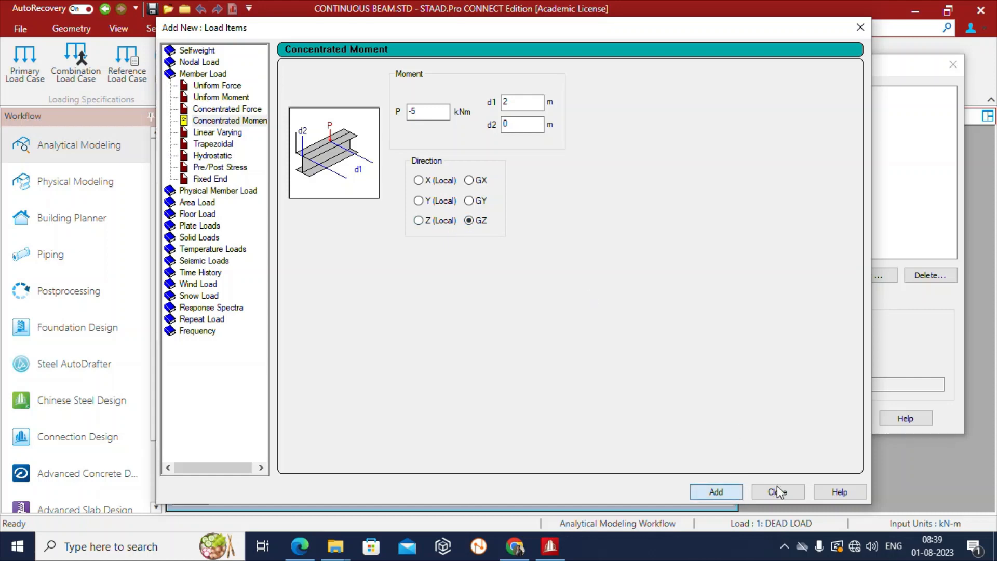
{"action": "left_click", "coordinate": [778, 492]}
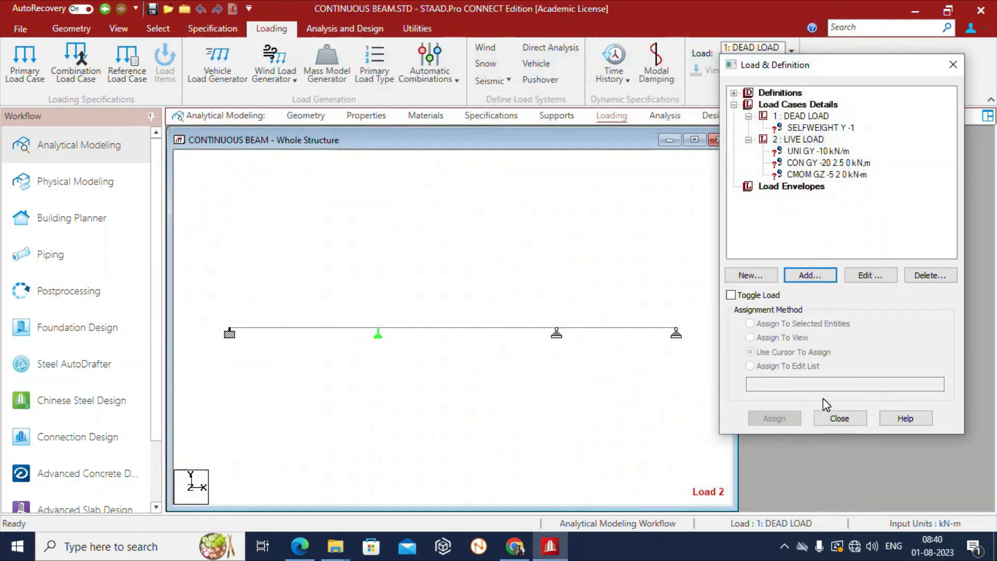
- Review the selfweight, uniform force, concentrated force and concentrated moment items under the two load cases
{"action": "left_click", "coordinate": [820, 128]}
{"action": "left_click", "coordinate": [818, 152]}
{"action": "left_click", "coordinate": [817, 164]}
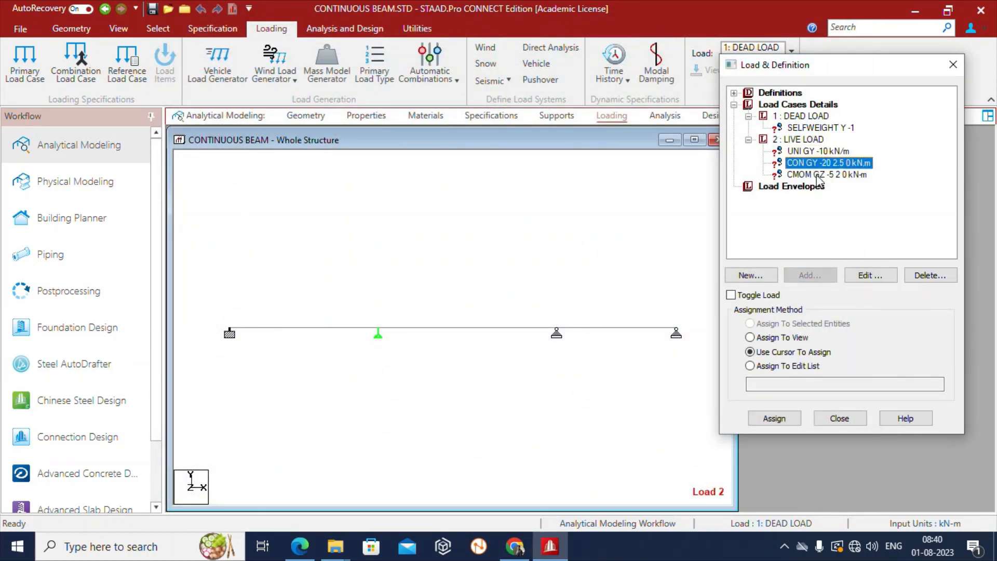
{"action": "left_click", "coordinate": [819, 176]}
{"action": "left_click", "coordinate": [825, 129]}
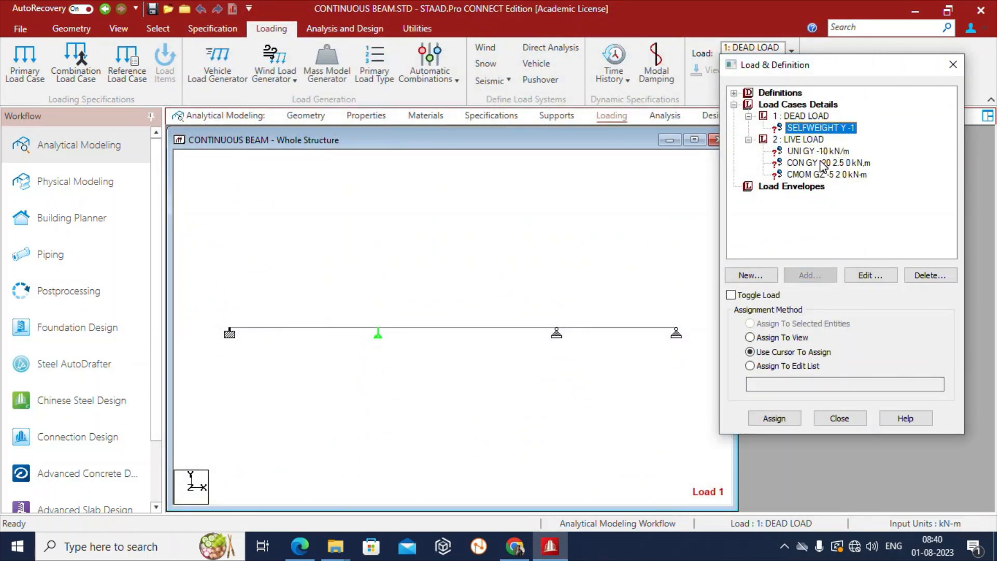
{"action": "left_click", "coordinate": [820, 163]}
{"action": "left_click", "coordinate": [822, 174]}
{"action": "left_click", "coordinate": [819, 151]}
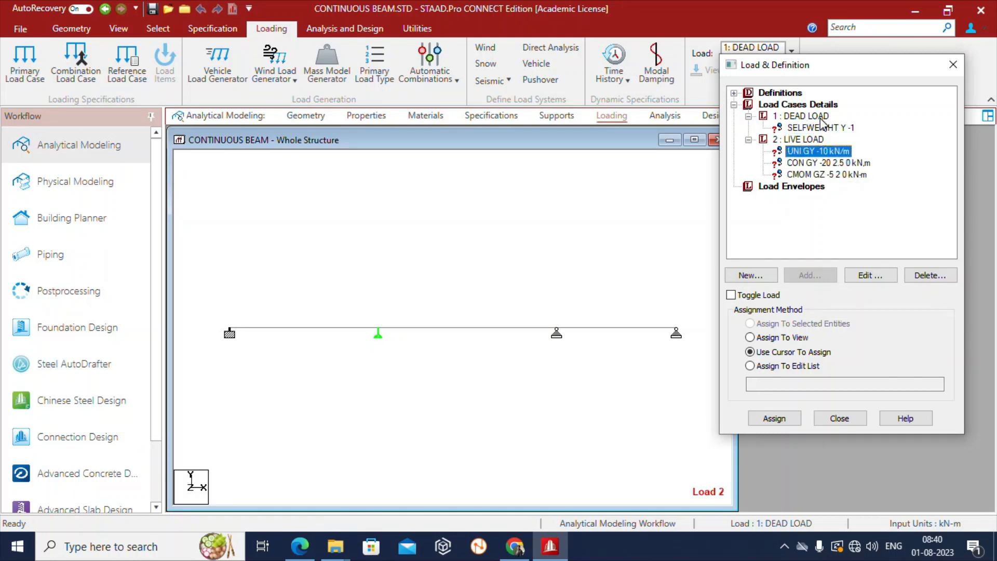
{"action": "left_click", "coordinate": [824, 128]}
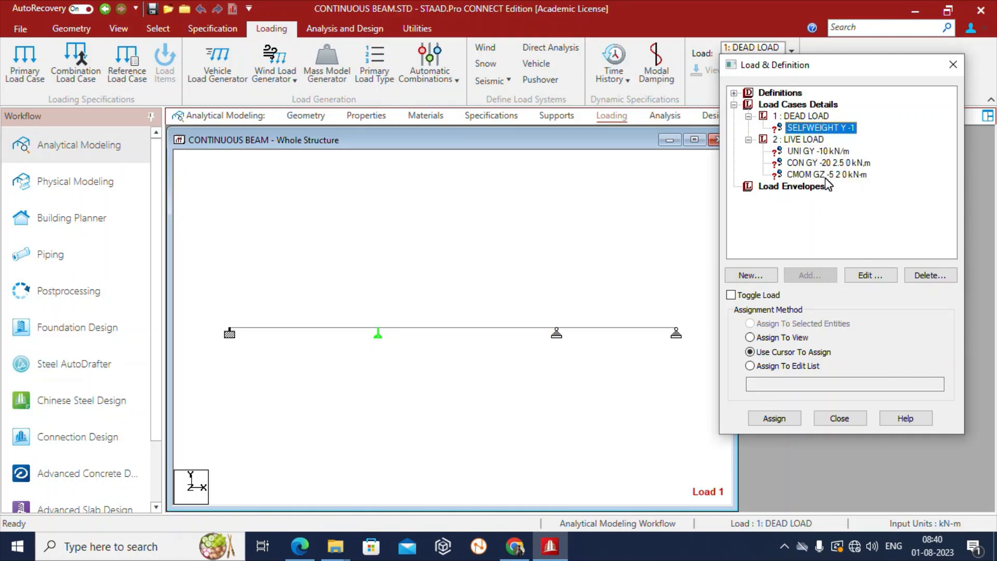
- Assign the DEAD LOAD selfweight to all three selected beams, confirm the assignment and clear the beam selection
{"action": "left_click_drag", "start_coordinate": [851, 70], "coordinate": [858, 49]}
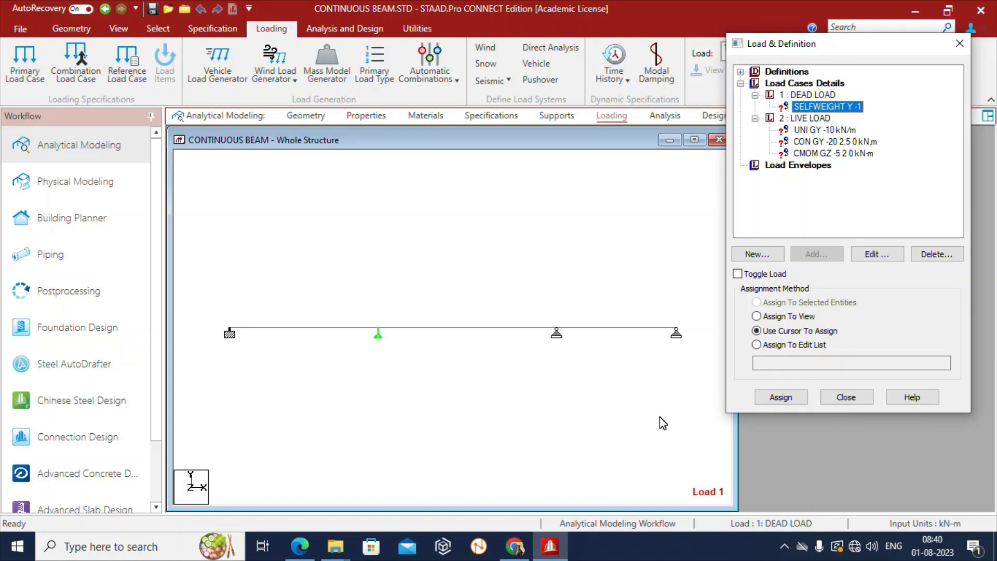
{"action": "left_click", "coordinate": [320, 328]}
{"action": "left_click", "coordinate": [420, 384]}
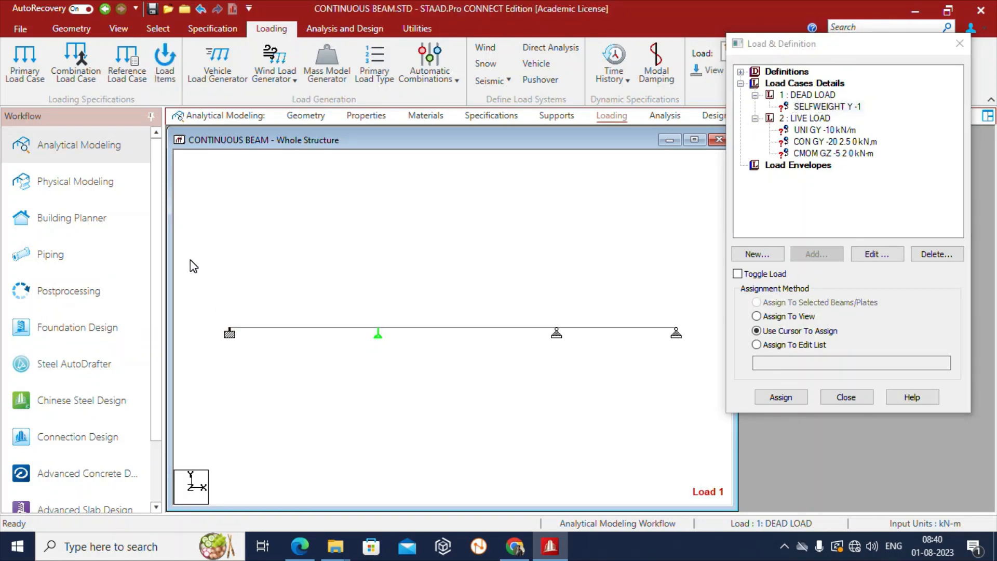
{"action": "left_click_drag", "start_coordinate": [191, 256], "coordinate": [704, 390]}
{"action": "left_click_drag", "start_coordinate": [704, 390], "coordinate": [704, 390]}
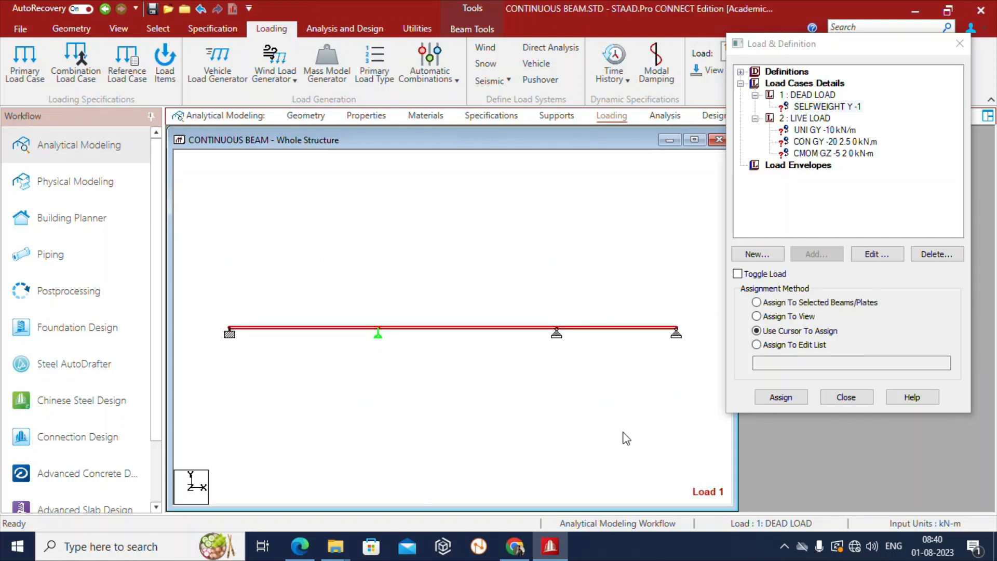
{"action": "left_click", "coordinate": [833, 108]}
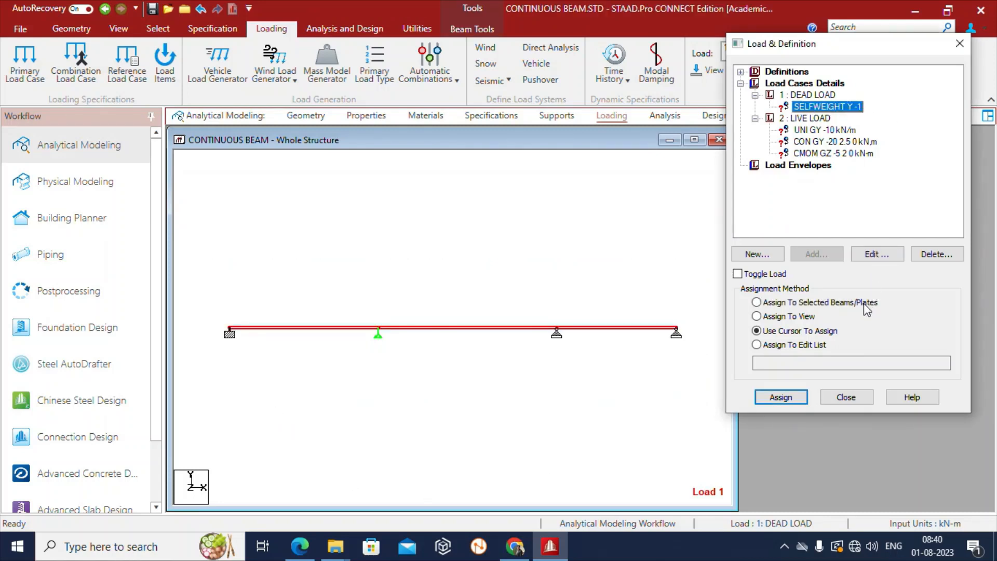
{"action": "left_click", "coordinate": [762, 304]}
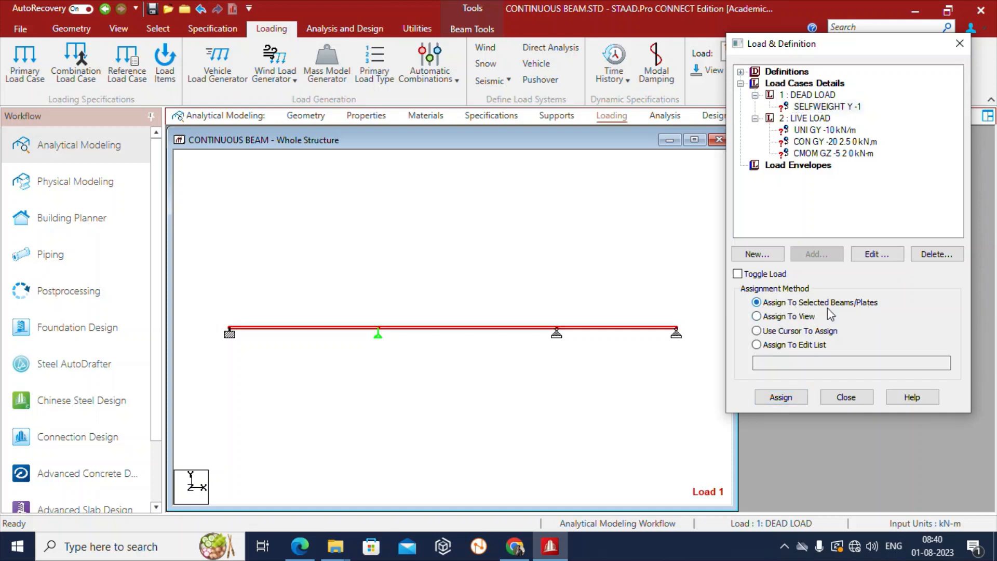
{"action": "left_click", "coordinate": [821, 108]}
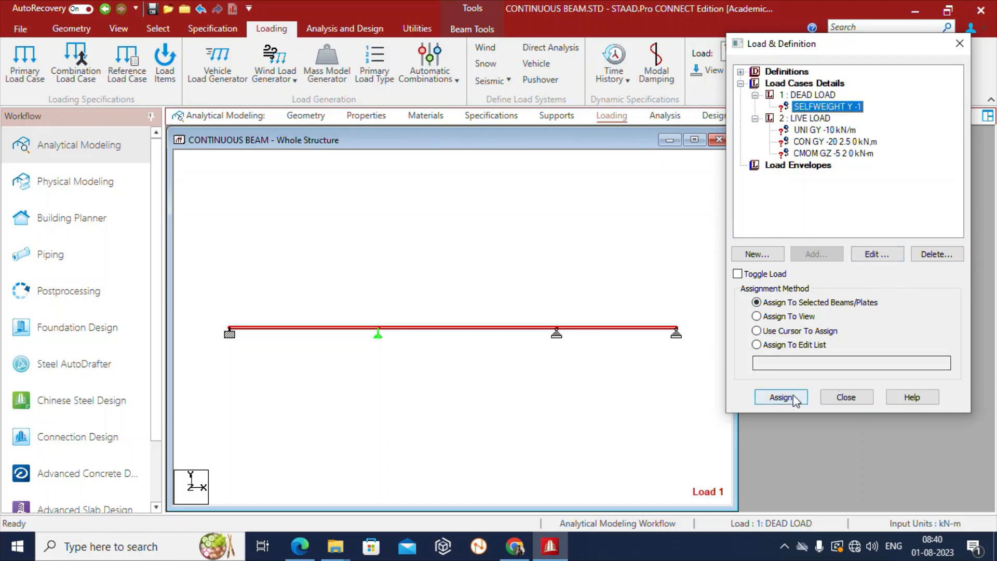
{"action": "left_click", "coordinate": [768, 397]}
{"action": "left_click_drag", "start_coordinate": [845, 182], "coordinate": [788, 134]}
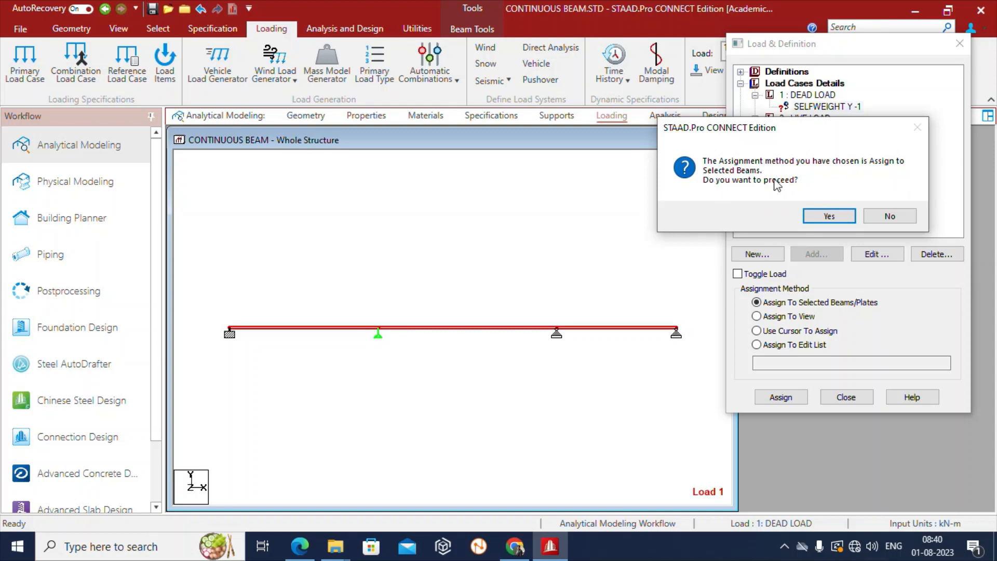
{"action": "left_click", "coordinate": [829, 216]}
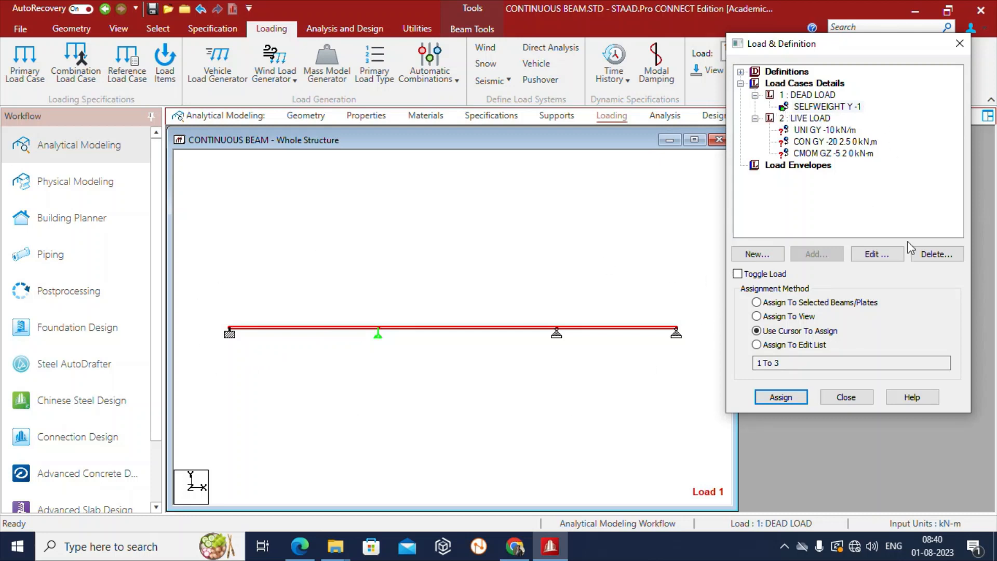
{"action": "left_click", "coordinate": [608, 387]}
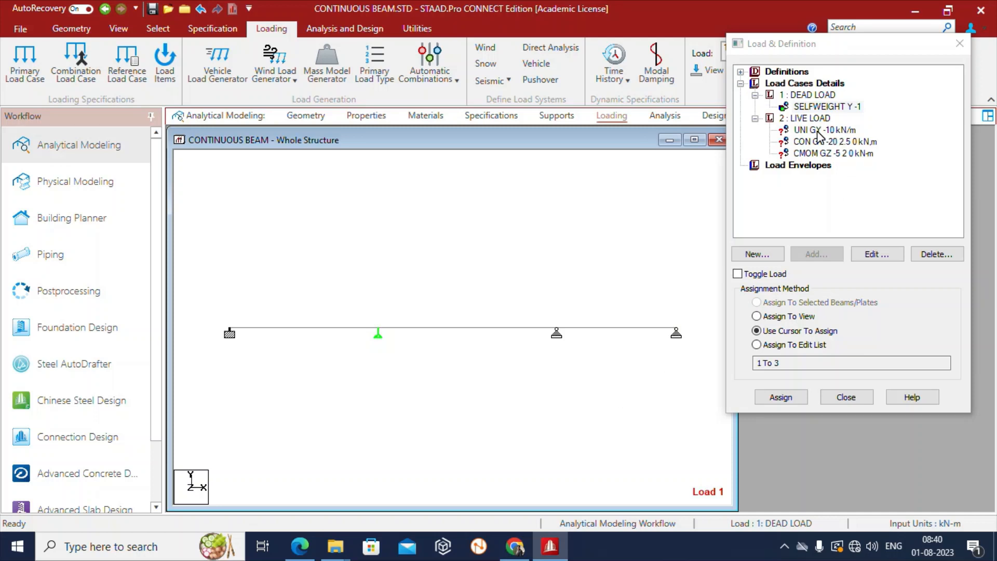
- Assign the LIVE LOAD uniform force of -10 kN/m in GY to the middle span beam and confirm the assignment
{"action": "left_click", "coordinate": [834, 131]}
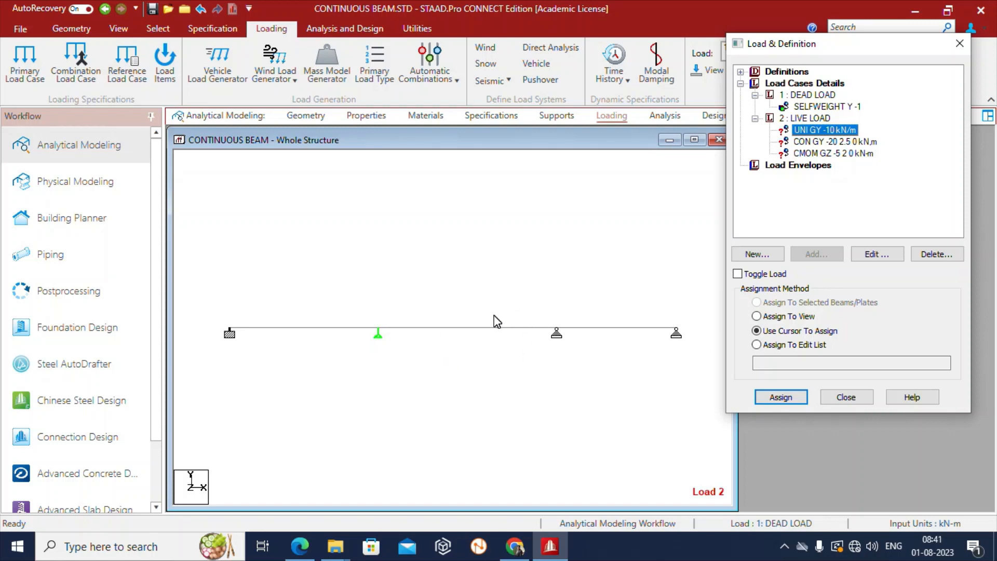
{"action": "left_click", "coordinate": [450, 328]}
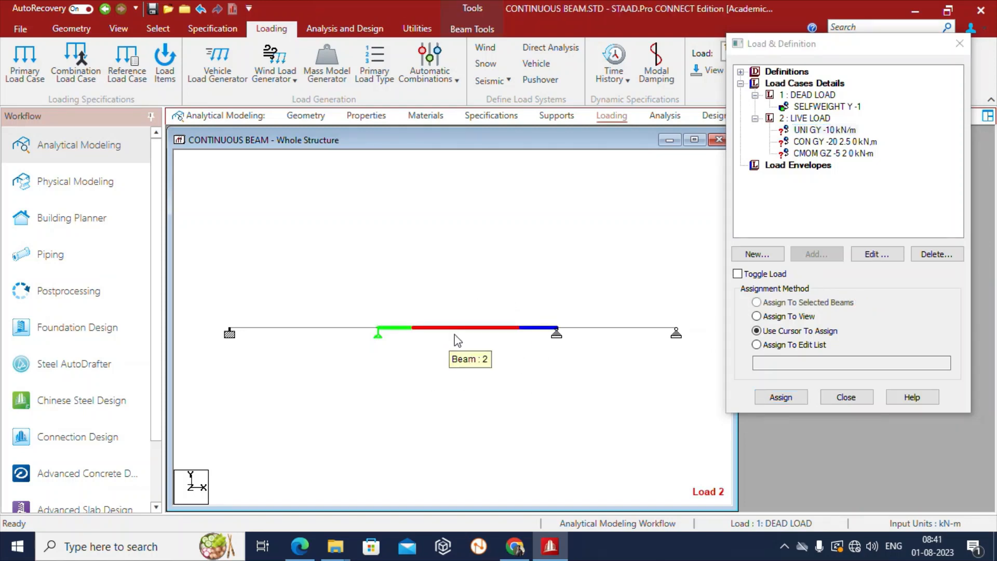
{"action": "left_click", "coordinate": [757, 302]}
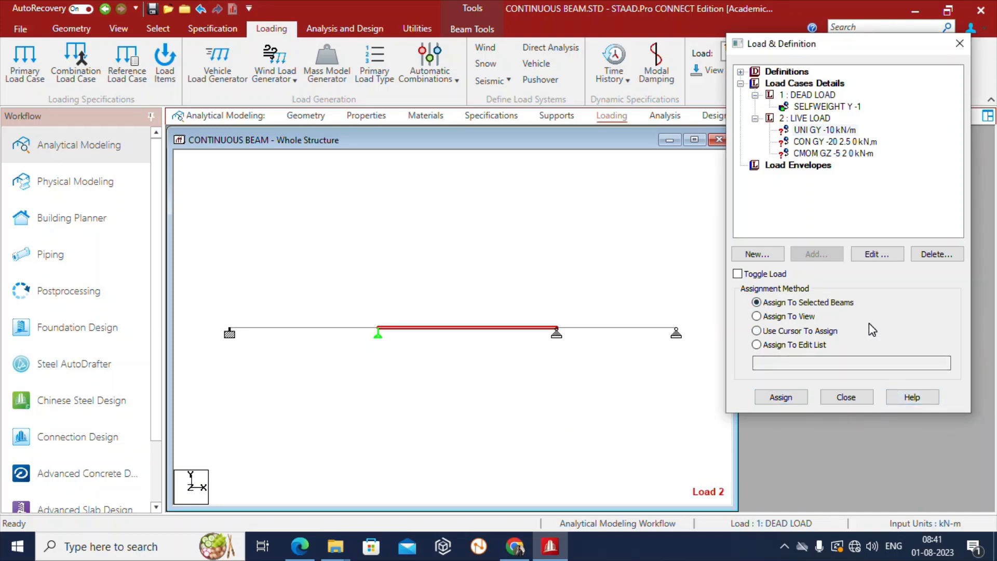
{"action": "left_click", "coordinate": [819, 133]}
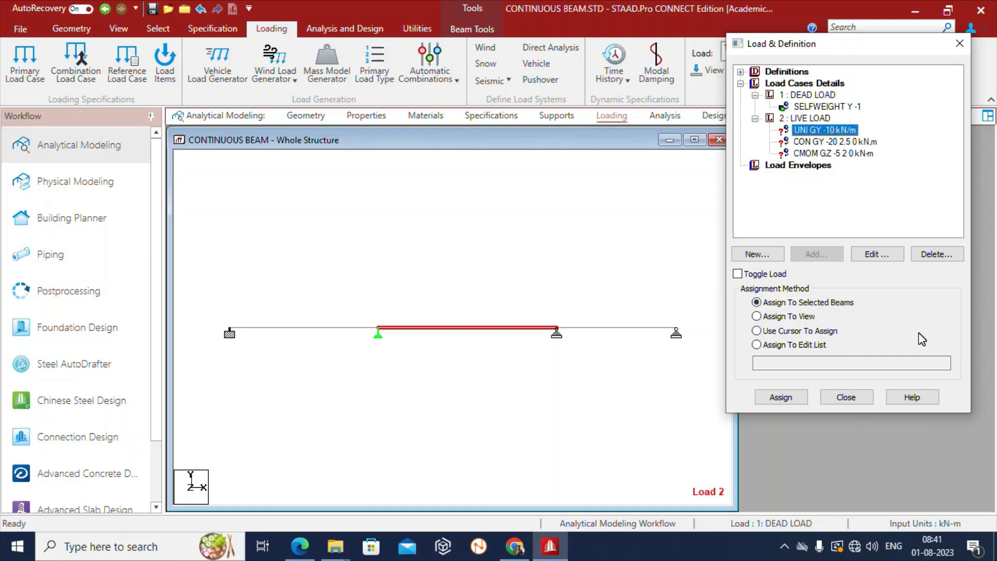
{"action": "left_click", "coordinate": [782, 398]}
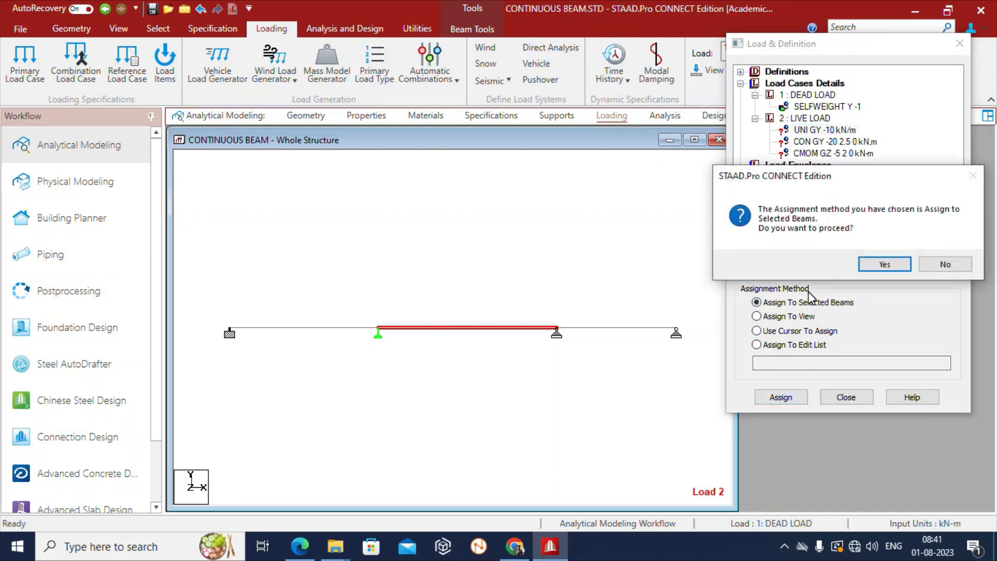
{"action": "left_click", "coordinate": [885, 265]}
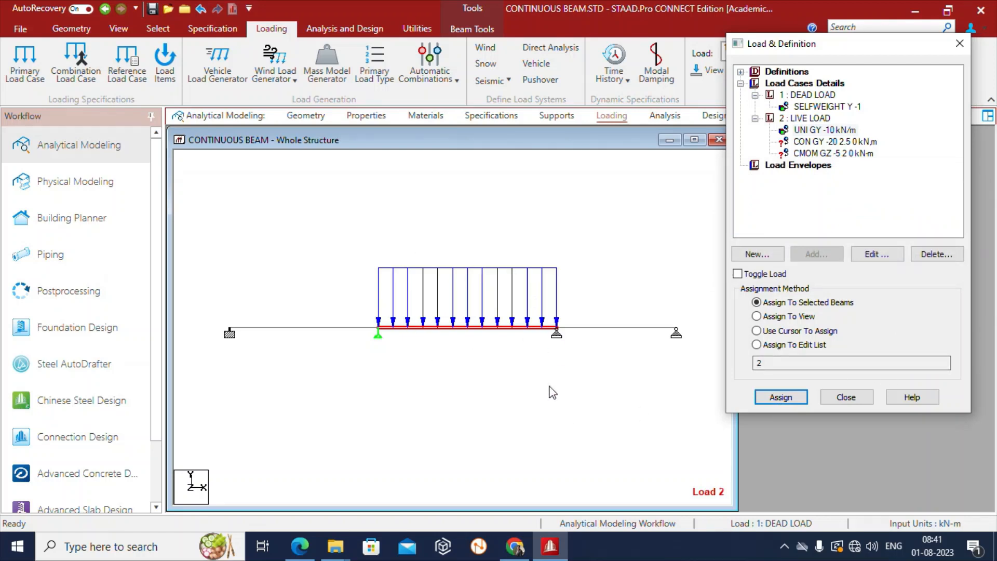
- Assign the LIVE LOAD concentrated force of -20 kN in GY to the first span beam at the fixed support
{"action": "left_click", "coordinate": [837, 142]}
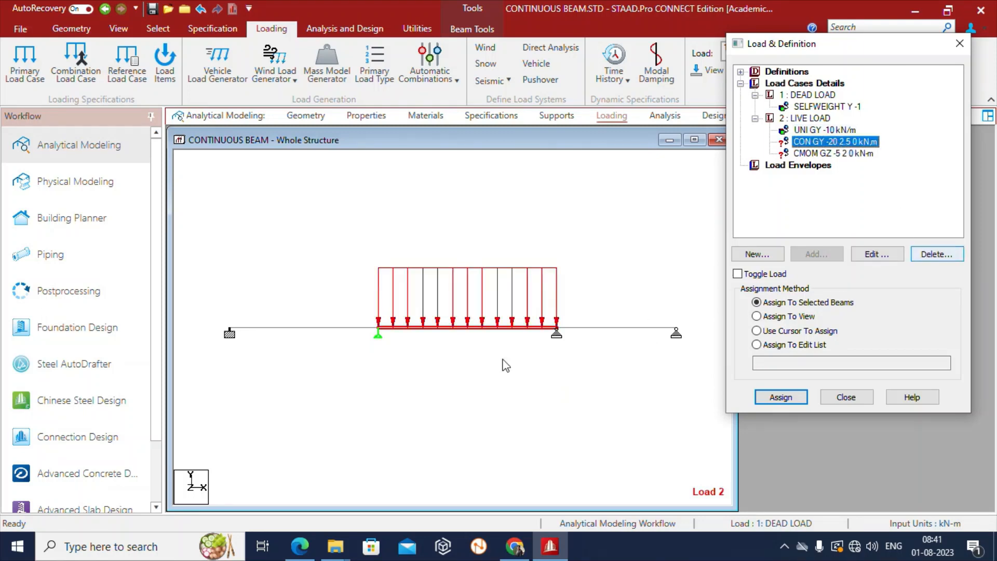
{"action": "left_click", "coordinate": [459, 372]}
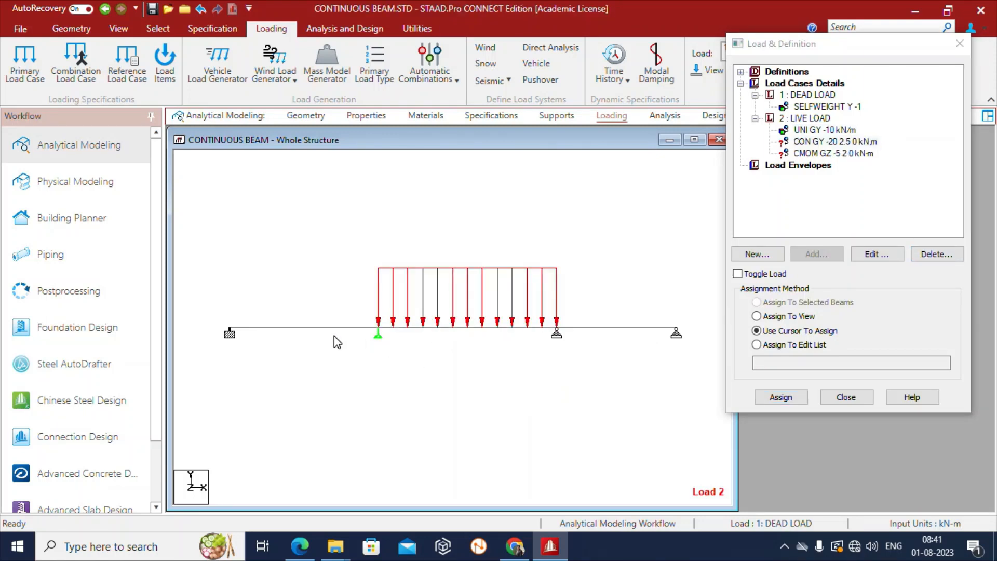
{"action": "left_click", "coordinate": [318, 328]}
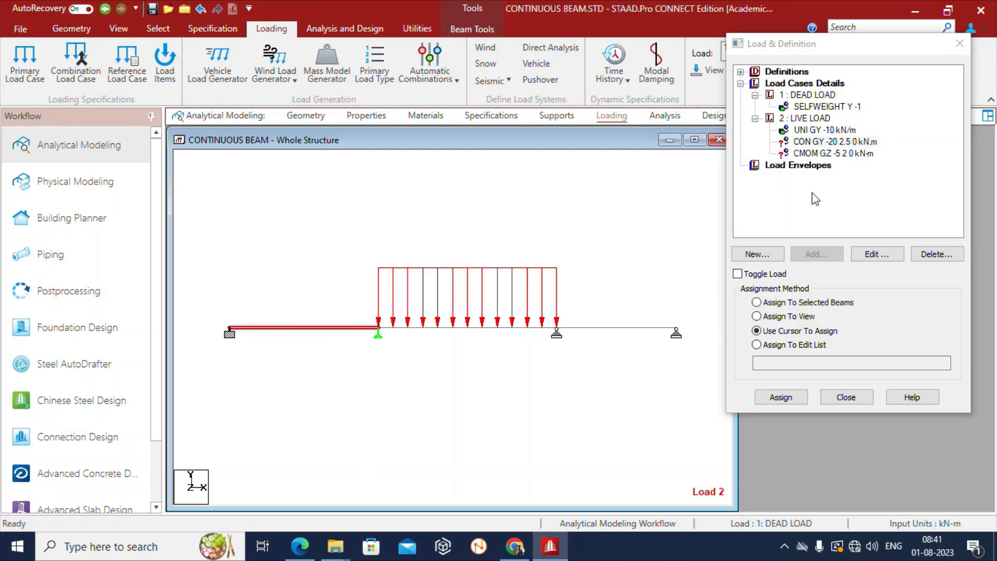
{"action": "left_click", "coordinate": [758, 303]}
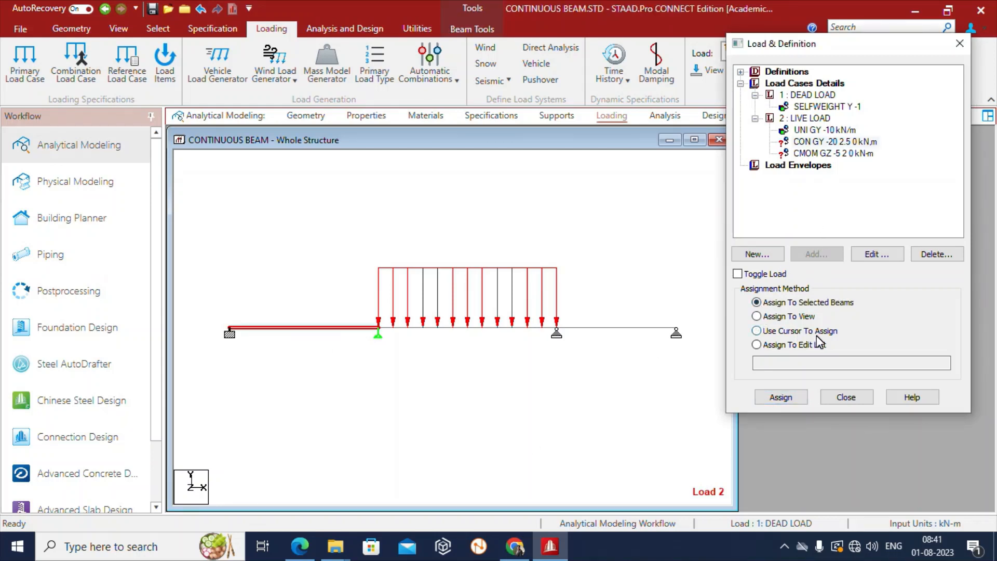
{"action": "left_click", "coordinate": [828, 141]}
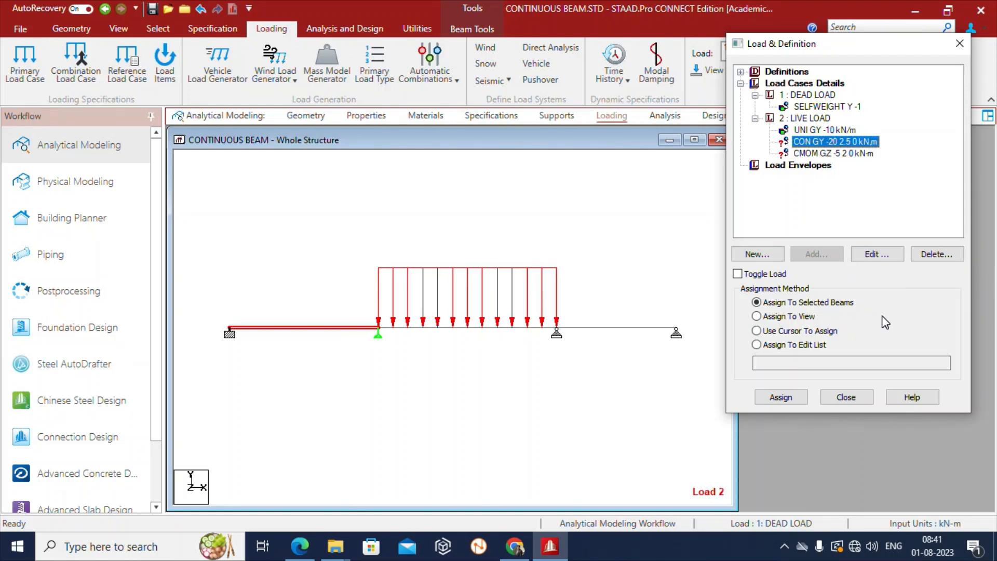
{"action": "left_click", "coordinate": [781, 396]}
{"action": "left_click", "coordinate": [879, 263]}
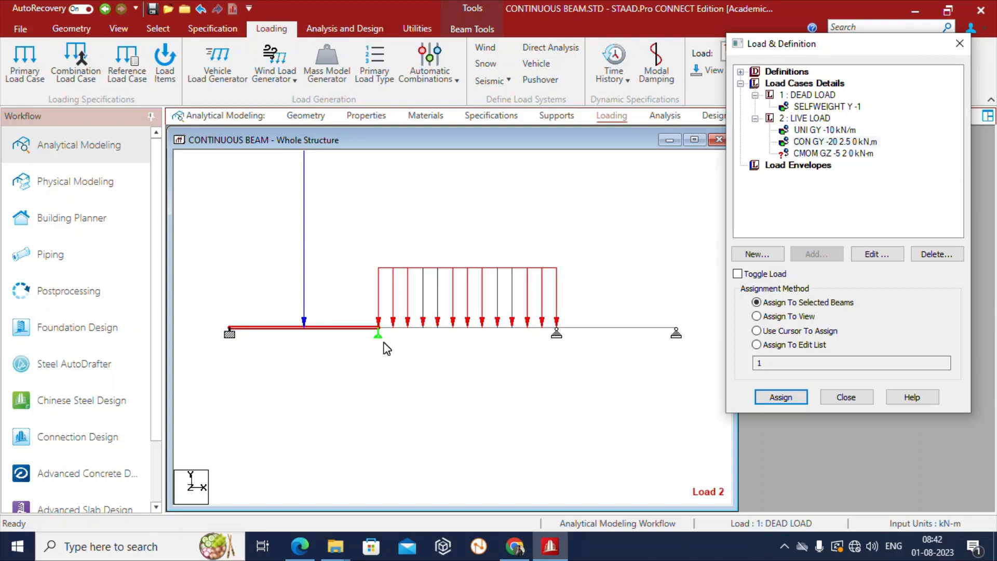
- Assign the LIVE LOAD concentrated moment of -5 kNm about GZ to the third span beam and clear the beam selection
{"action": "left_click", "coordinate": [831, 154]}
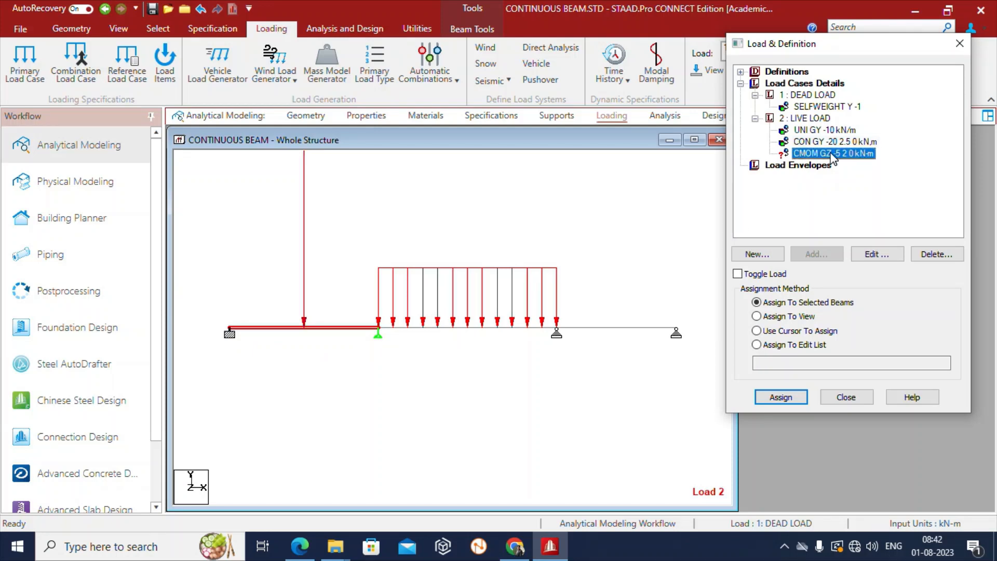
{"action": "left_click", "coordinate": [615, 328]}
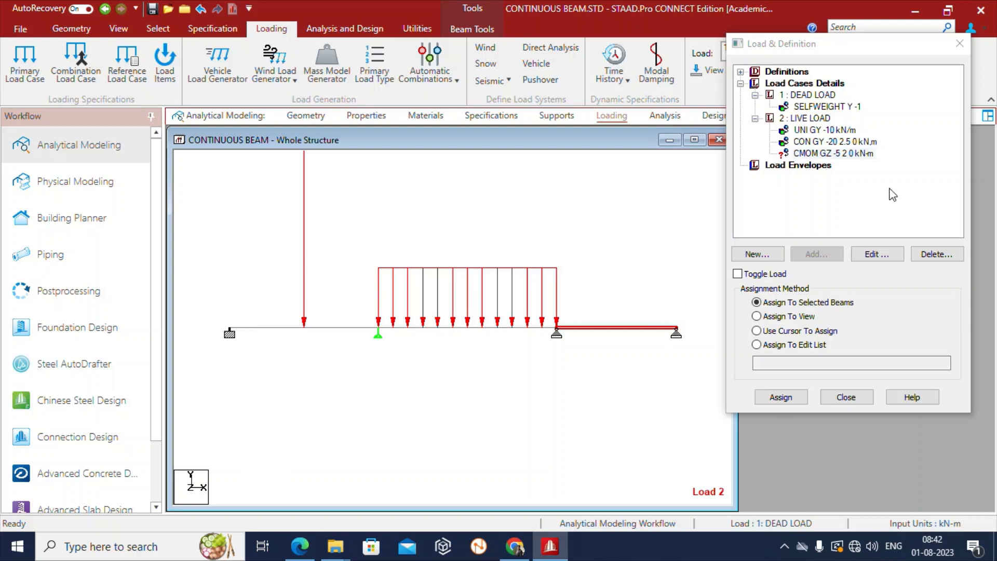
{"action": "left_click", "coordinate": [837, 154]}
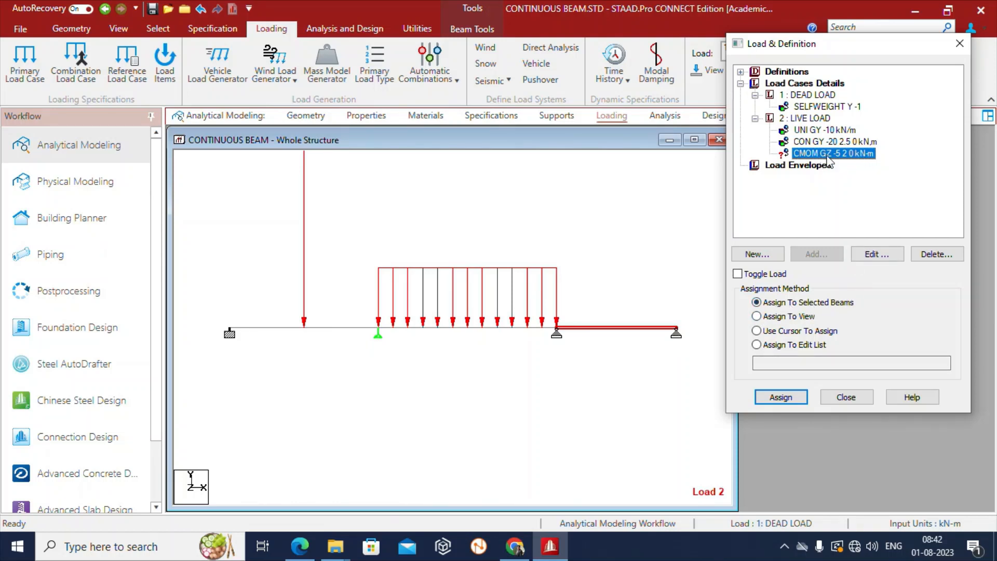
{"action": "left_click", "coordinate": [780, 401]}
{"action": "left_click", "coordinate": [880, 269]}
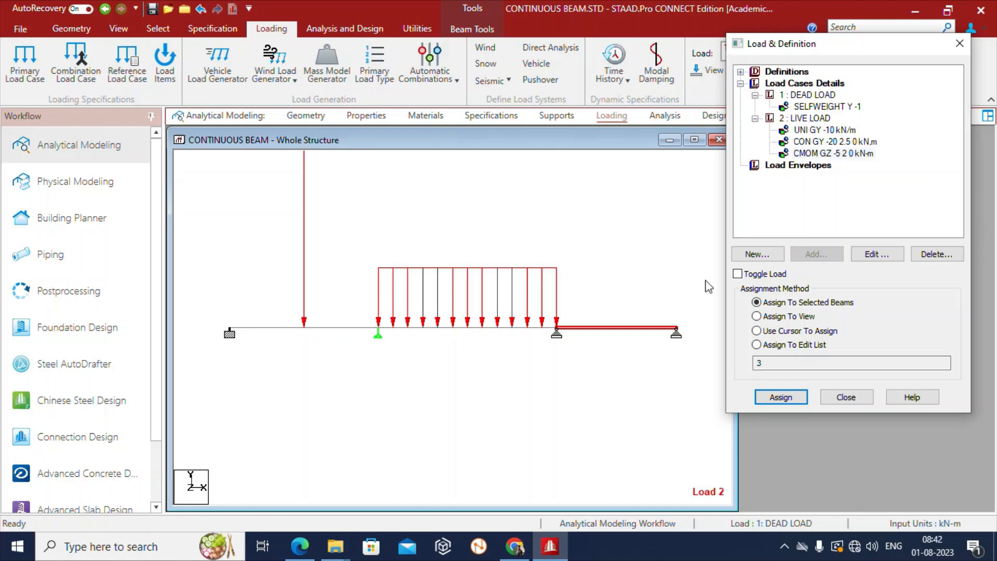
{"action": "left_click", "coordinate": [638, 372]}
- Reopen the load definitions and check the uniform force and concentrated moment items of the LIVE LOAD case on the beam
{"action": "middle_click_drag", "start_coordinate": [655, 272], "coordinate": [639, 292]}
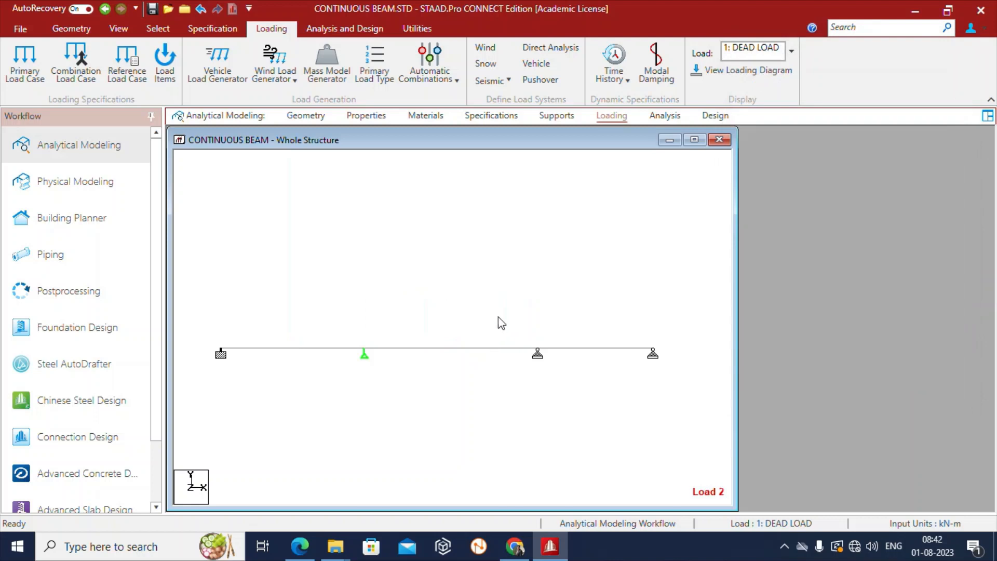
{"action": "mouse_move", "coordinate": [456, 212]}
{"action": "middle_mouse_down"}
{"action": "mouse_move", "coordinate": [487, 198]}
{"action": "mouse_move", "coordinate": [447, 215]}
{"action": "middle_mouse_up"}
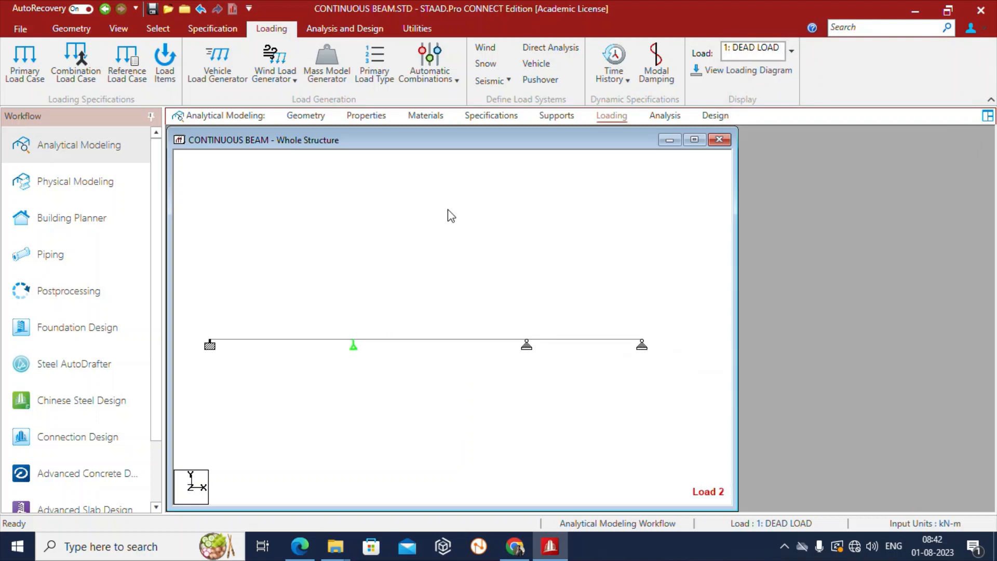
{"action": "left_click", "coordinate": [568, 116]}
{"action": "left_click", "coordinate": [612, 115]}
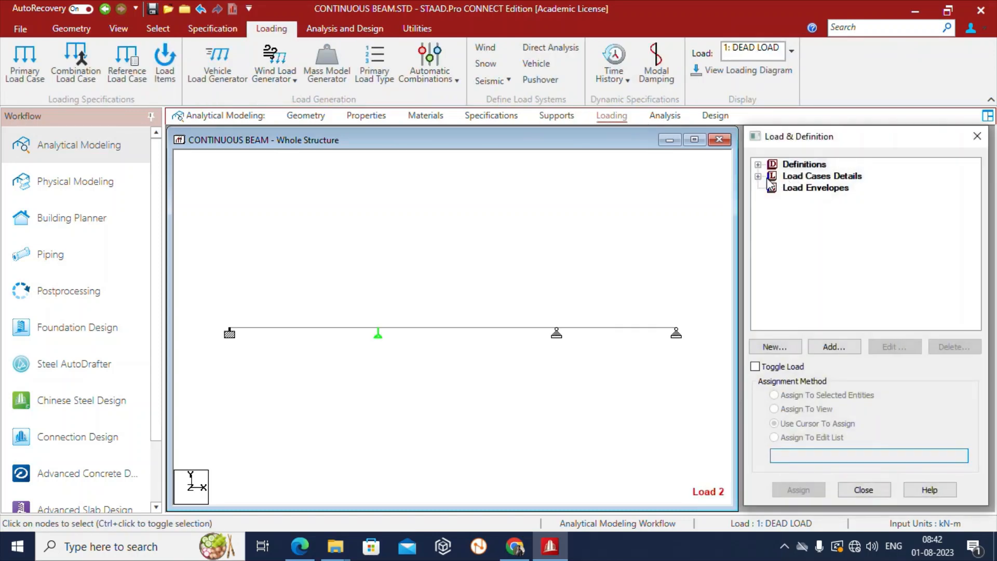
{"action": "left_click", "coordinate": [758, 176]}
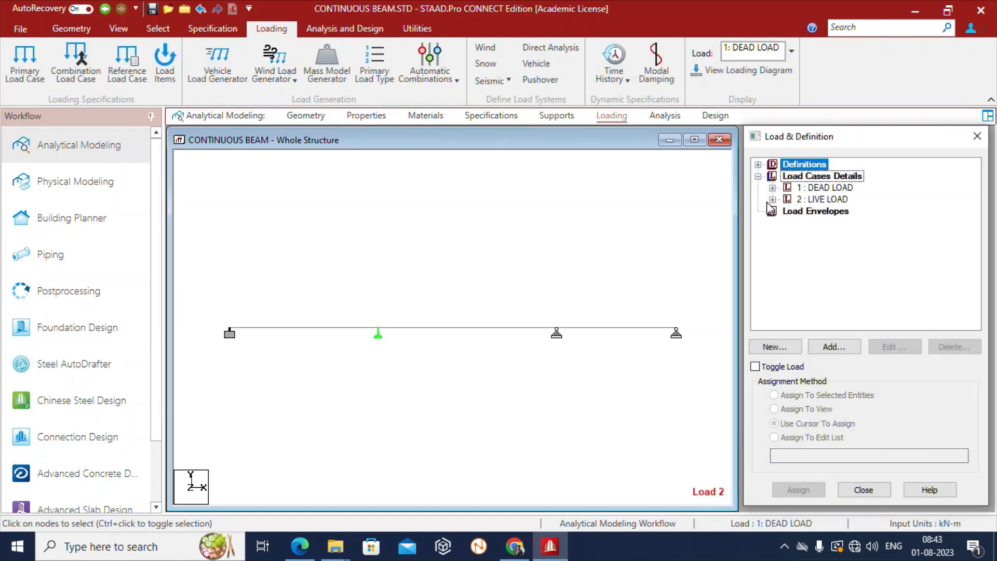
{"action": "left_click", "coordinate": [773, 200]}
{"action": "left_click", "coordinate": [847, 212]}
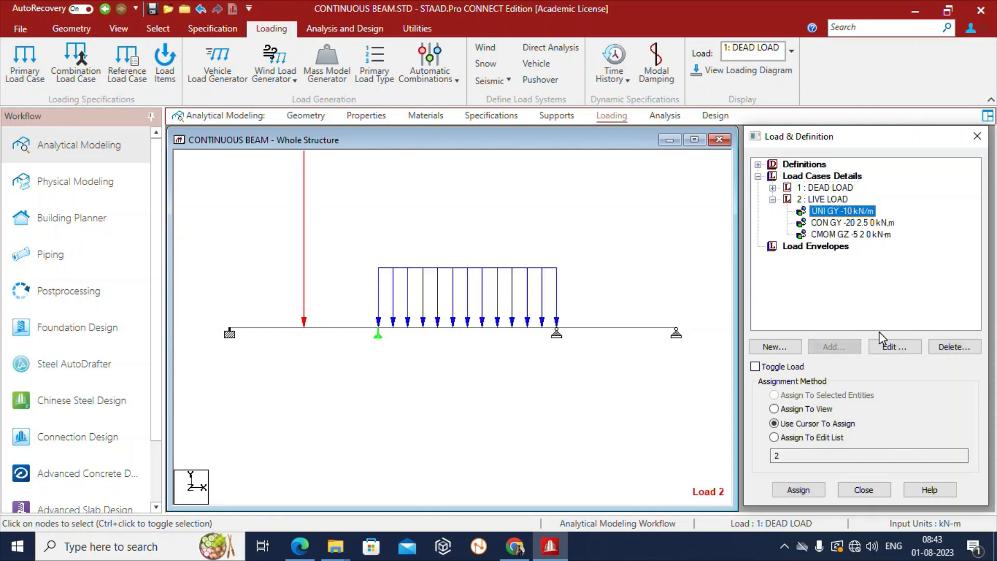
{"action": "left_click", "coordinate": [850, 236]}
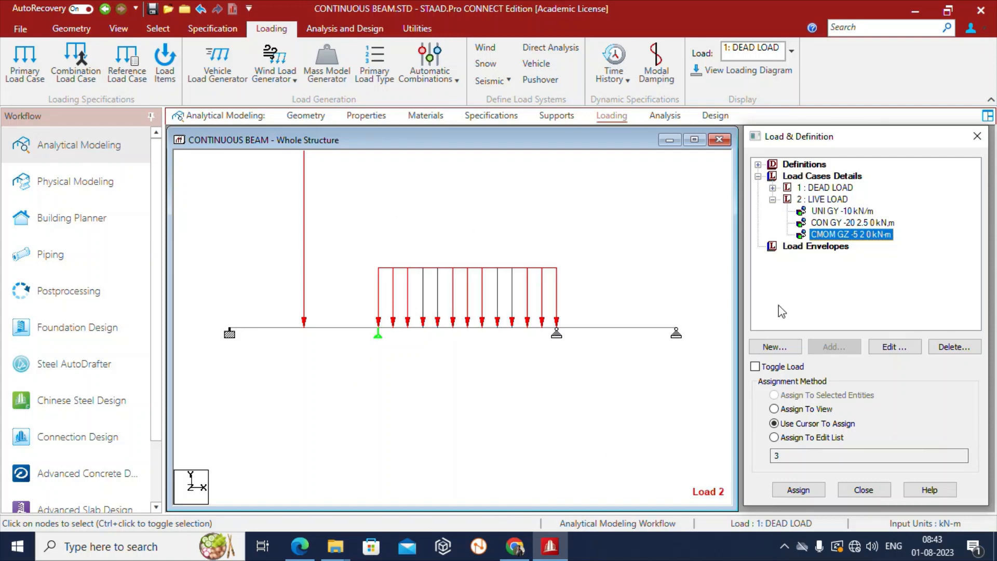
{"action": "right_click", "coordinate": [602, 206]}
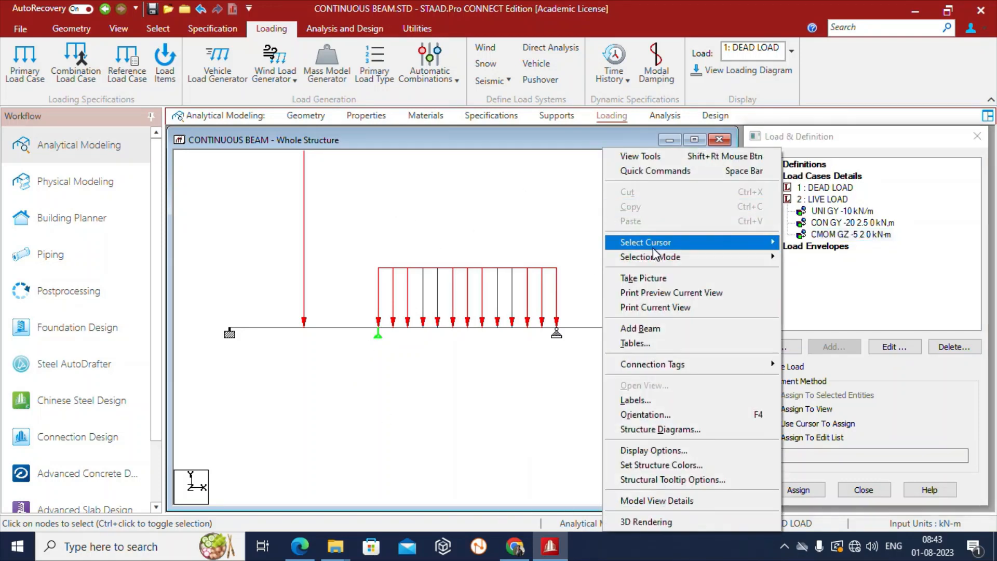
{"action": "mouse_move", "coordinate": [653, 248]}
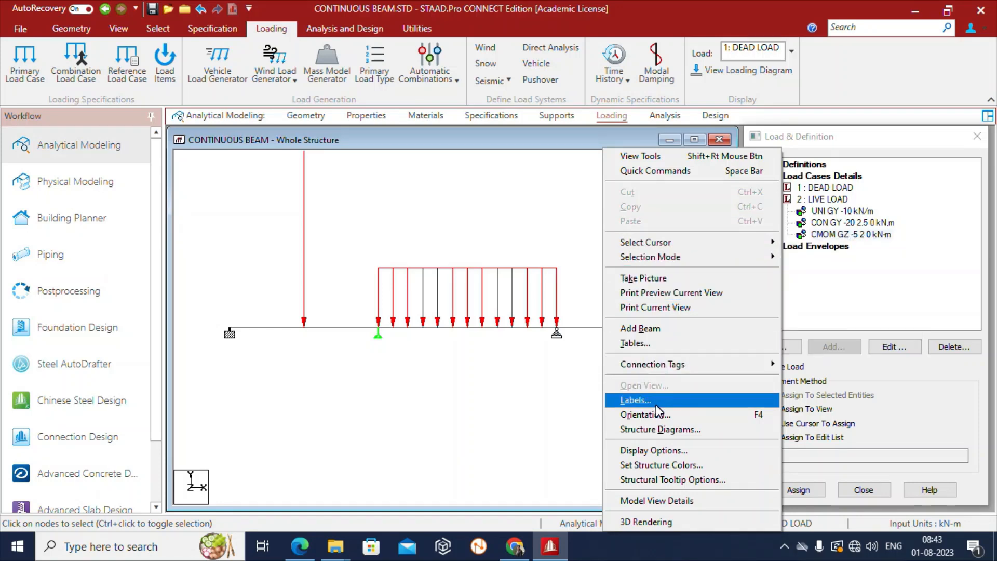
{"action": "left_click", "coordinate": [635, 401]}
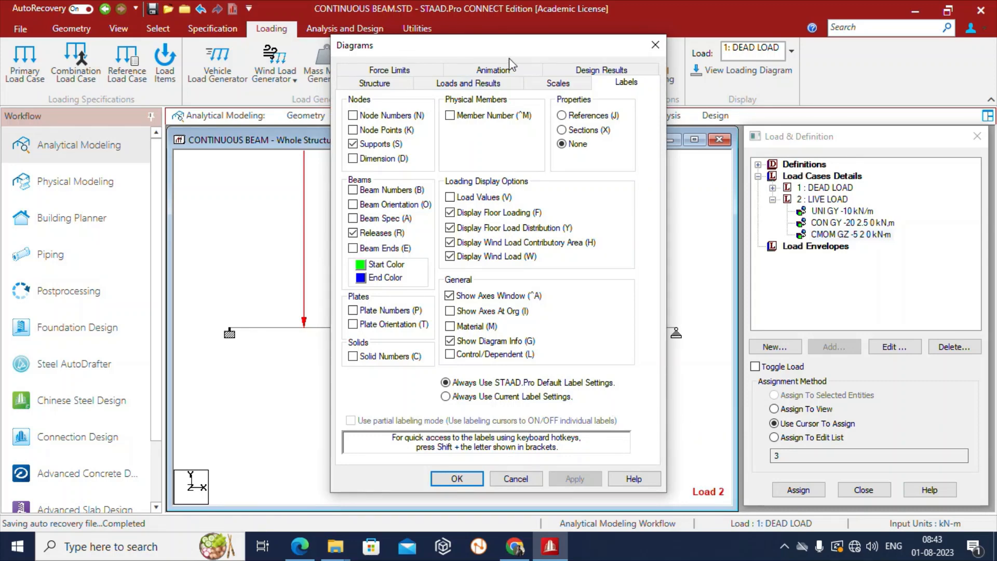
{"action": "left_click", "coordinate": [655, 45]}
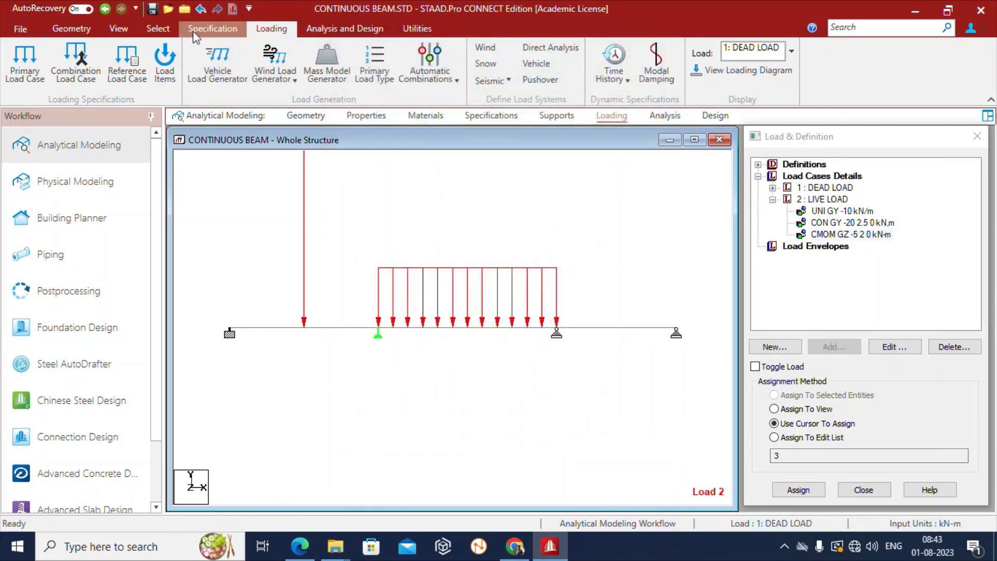
- Open the diagram scale settings clear of the model view and have scale changes apply immediately
{"action": "left_click", "coordinate": [162, 30]}
{"action": "left_click", "coordinate": [124, 33]}
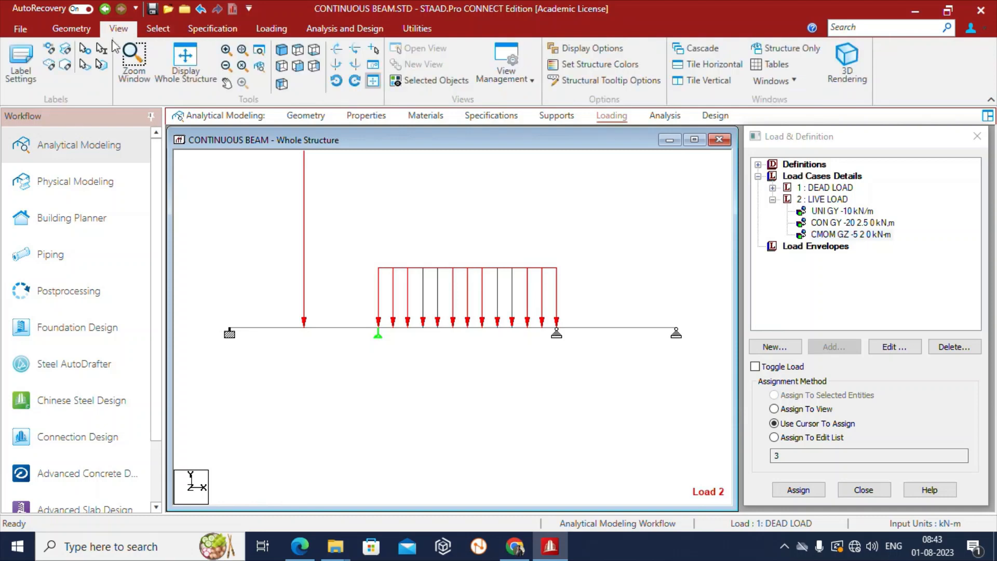
{"action": "left_click", "coordinate": [21, 59]}
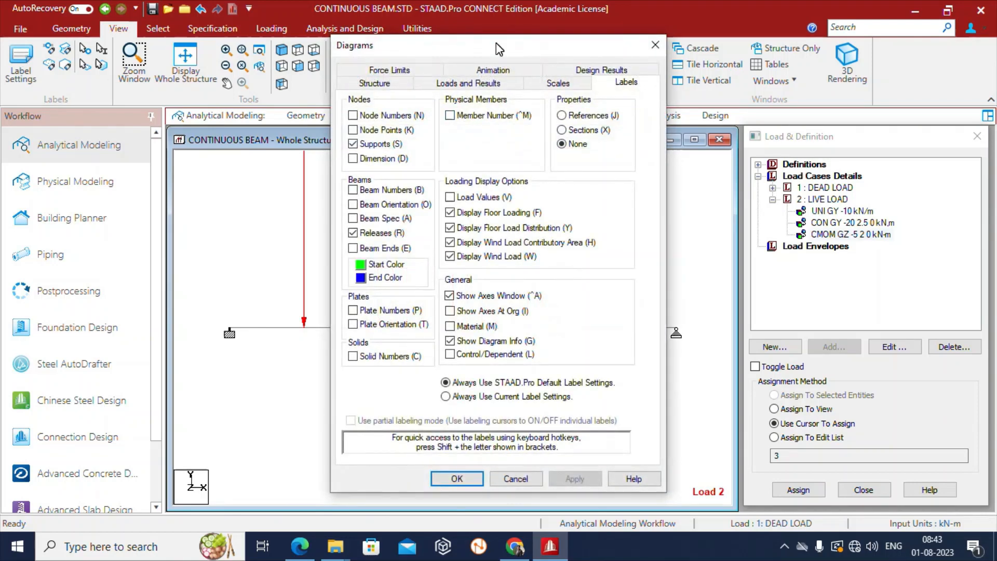
{"action": "left_click_drag", "start_coordinate": [498, 49], "coordinate": [681, 24]}
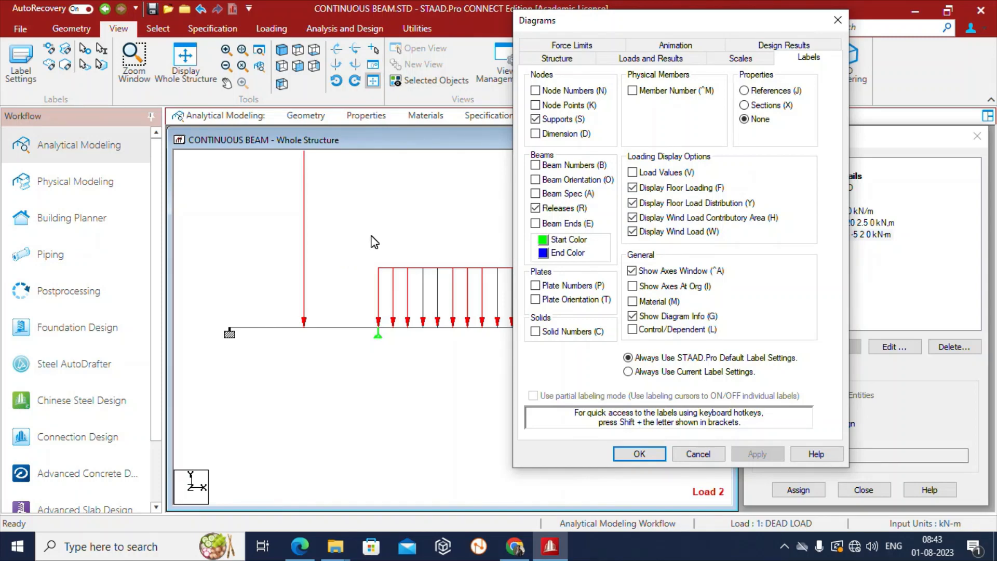
{"action": "left_click_drag", "start_coordinate": [673, 22], "coordinate": [805, 18]}
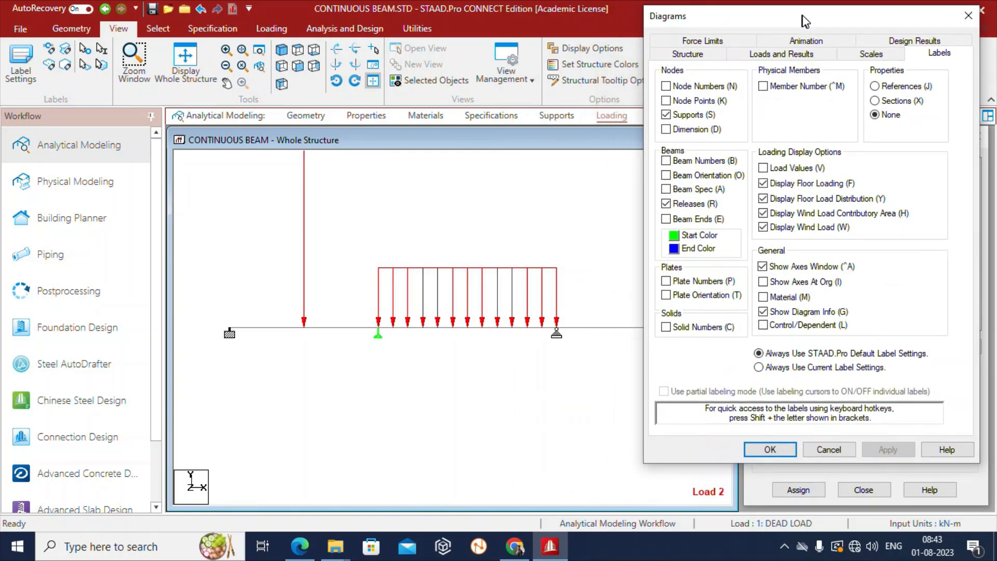
{"action": "left_click", "coordinate": [881, 58]}
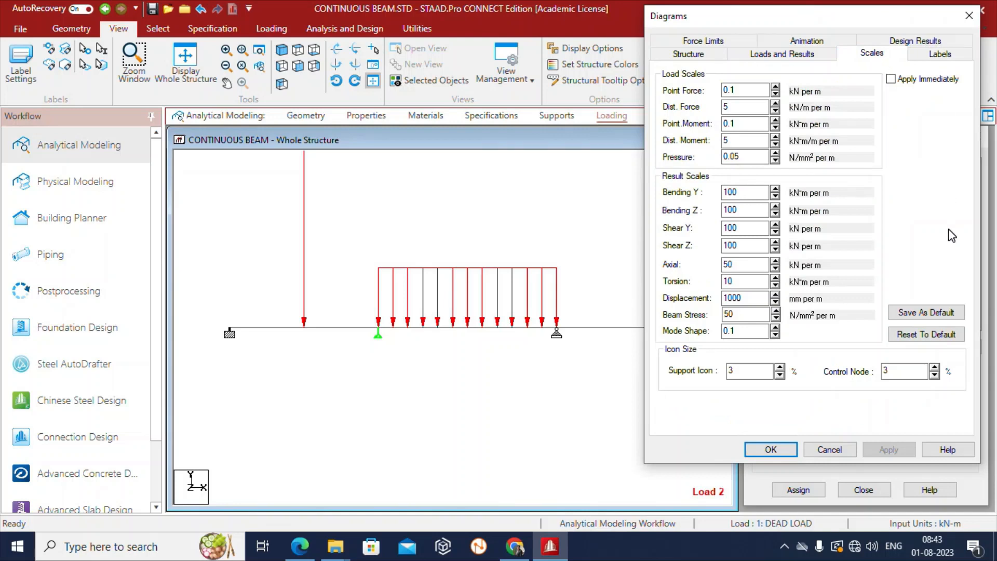
{"action": "left_click_drag", "start_coordinate": [851, 21], "coordinate": [872, 21]}
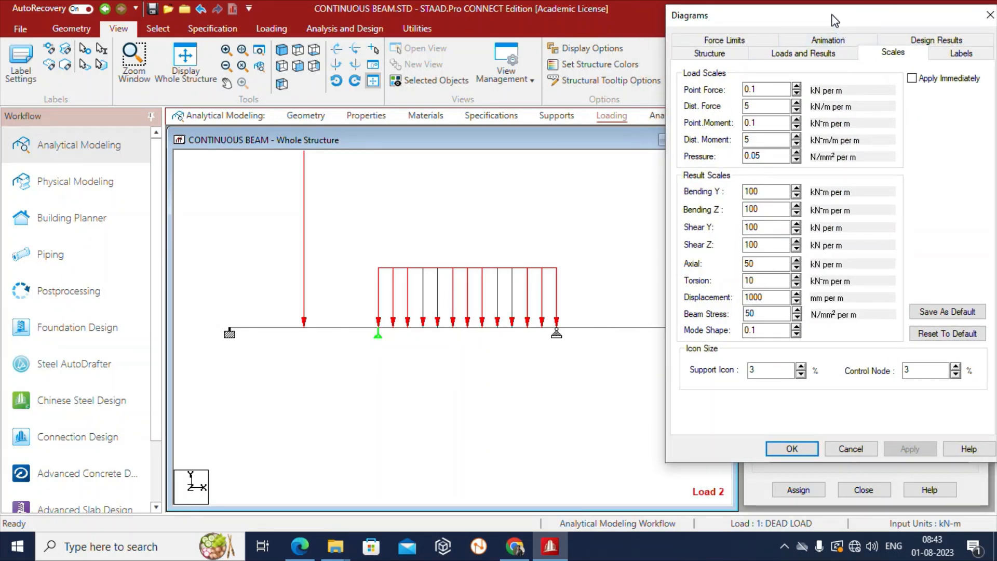
{"action": "left_click_drag", "start_coordinate": [832, 16], "coordinate": [792, 14]}
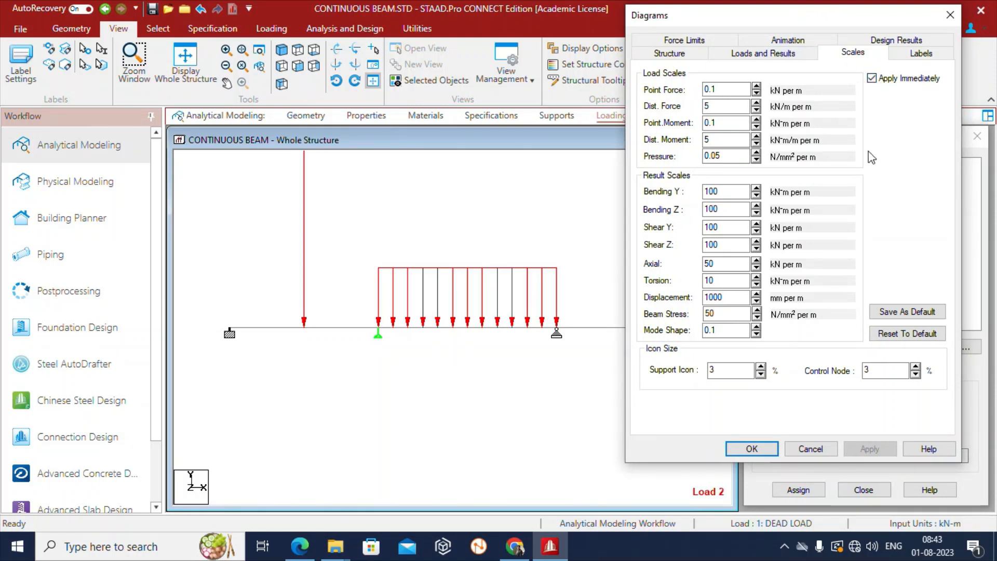
- Set the load display scales to 10 kN per m for point force and 10 kN/m per m for distributed force
{"action": "left_click", "coordinate": [757, 86]}
{"action": "left_click", "coordinate": [758, 87]}
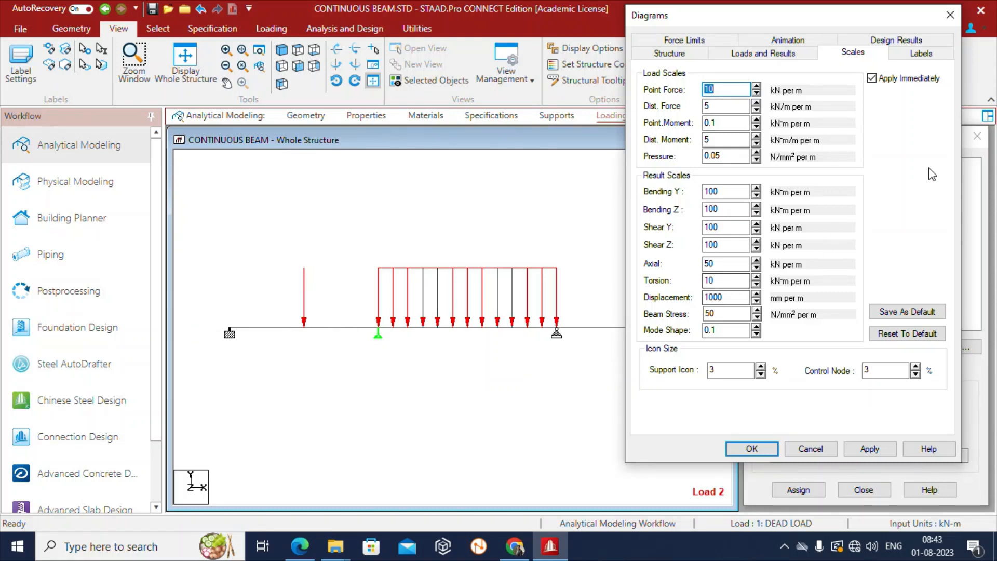
{"action": "left_click", "coordinate": [758, 103]}
{"action": "left_click", "coordinate": [758, 104]}
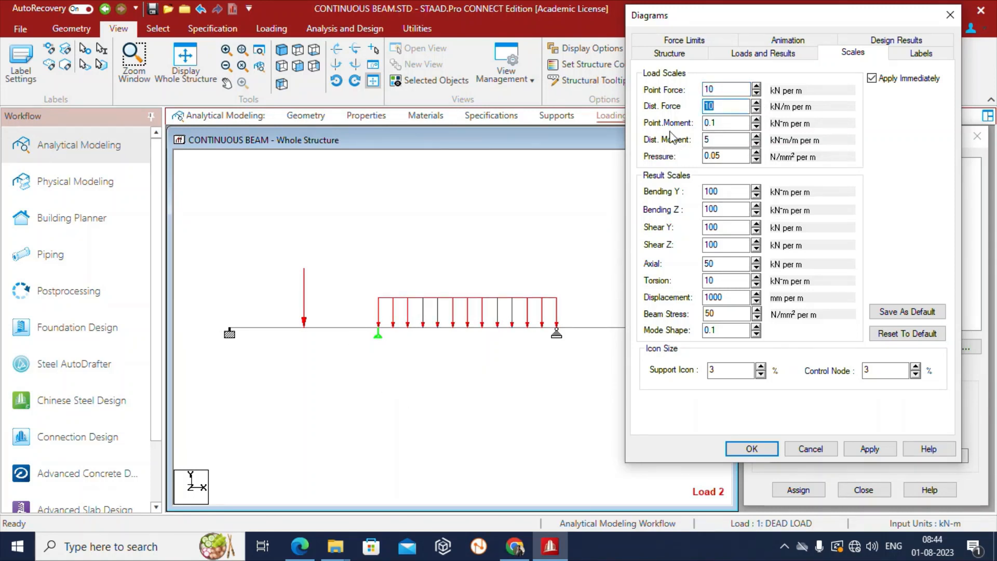
- Set the point moment display scale to 5 kN·m per m, apply it, and close the diagram settings
{"action": "left_click", "coordinate": [758, 120]}
{"action": "left_click", "coordinate": [758, 121]}
{"action": "left_click", "coordinate": [758, 120]}
{"action": "left_click_drag", "start_coordinate": [752, 14], "coordinate": [179, 31]}
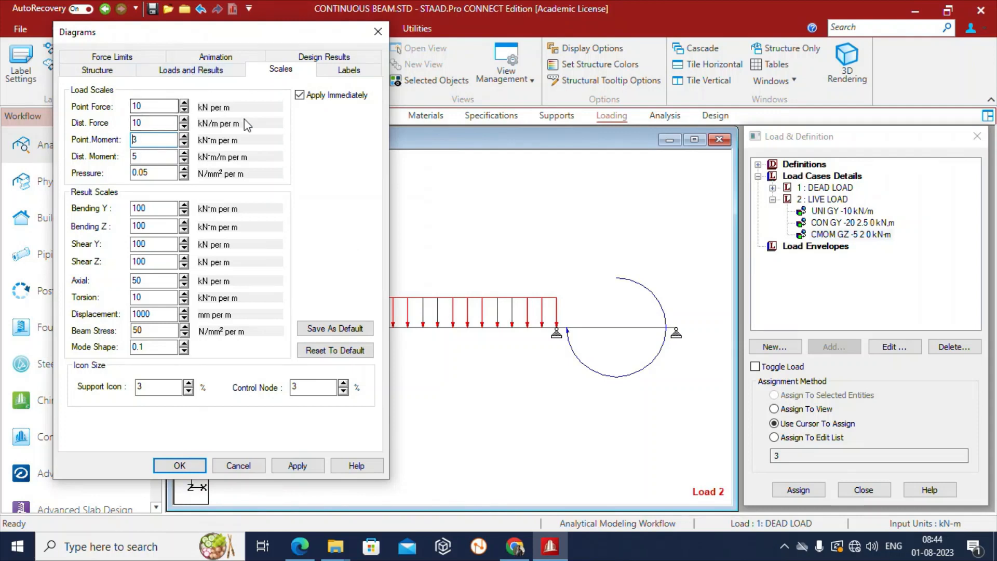
{"action": "left_click", "coordinate": [185, 137]}
{"action": "left_click", "coordinate": [185, 137]}
{"action": "left_click", "coordinate": [297, 465]}
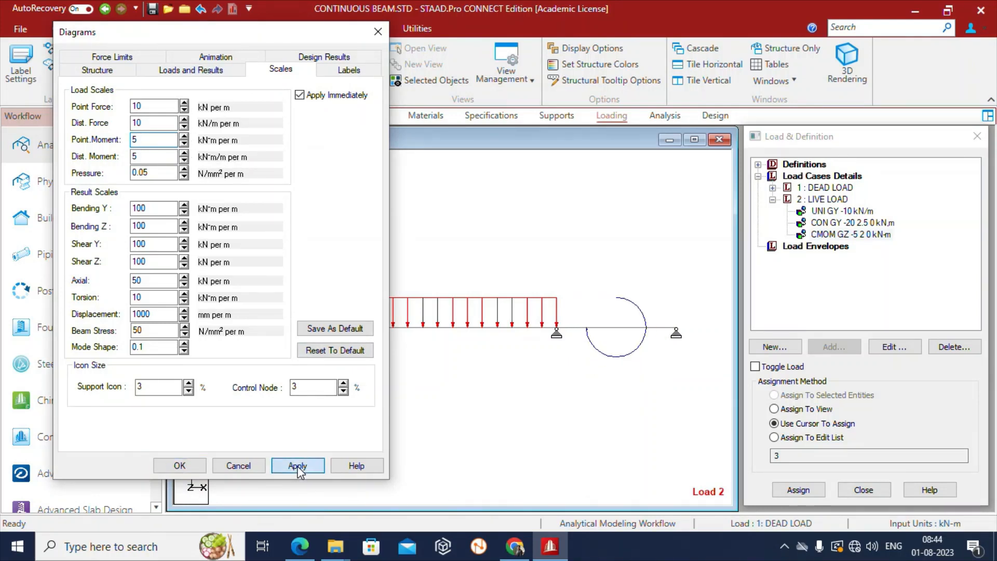
{"action": "left_click", "coordinate": [179, 465]}
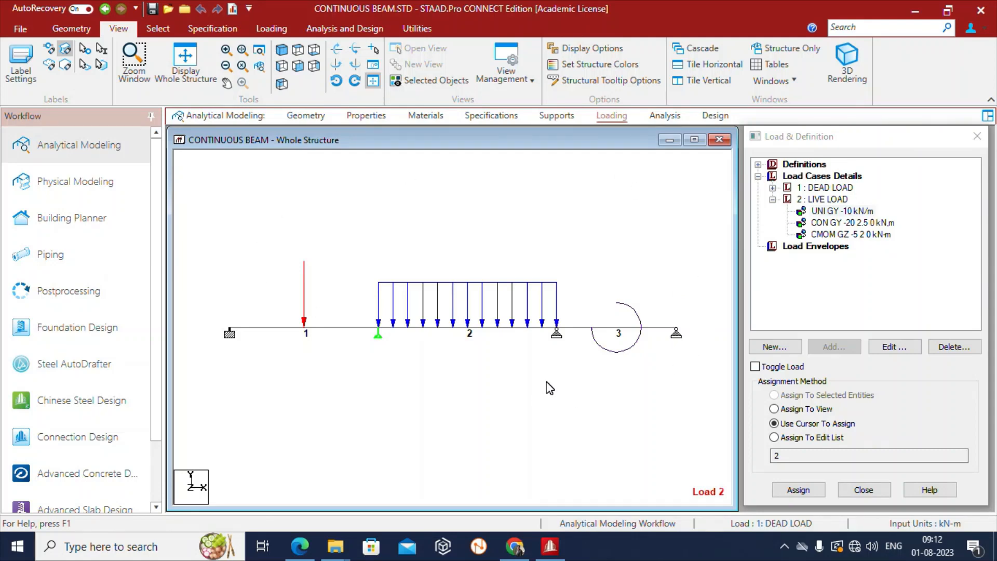
- Add a Perform Analysis command with the No Print option to the continuous beam's analysis commands
{"action": "left_click", "coordinate": [665, 116]}
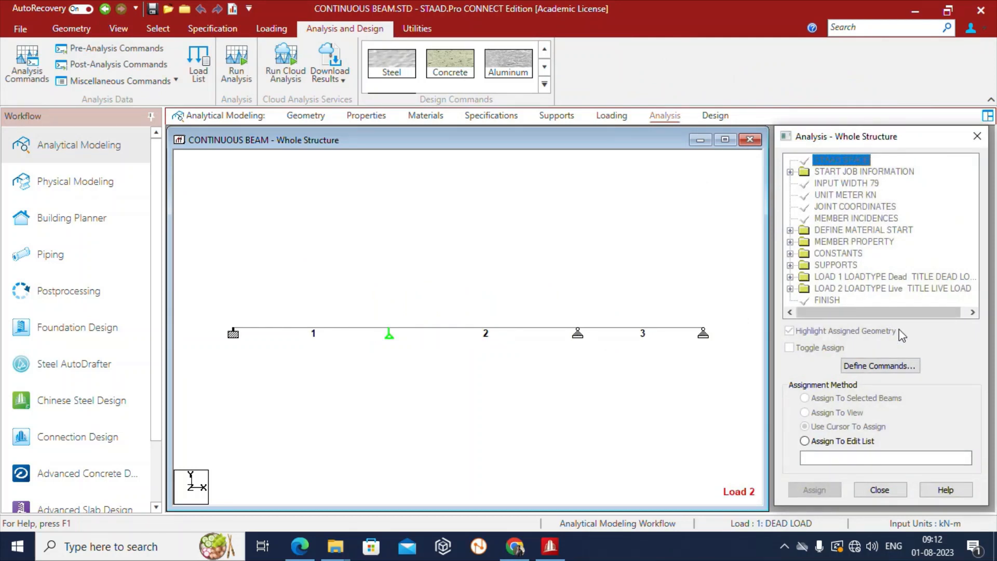
{"action": "left_click", "coordinate": [887, 367]}
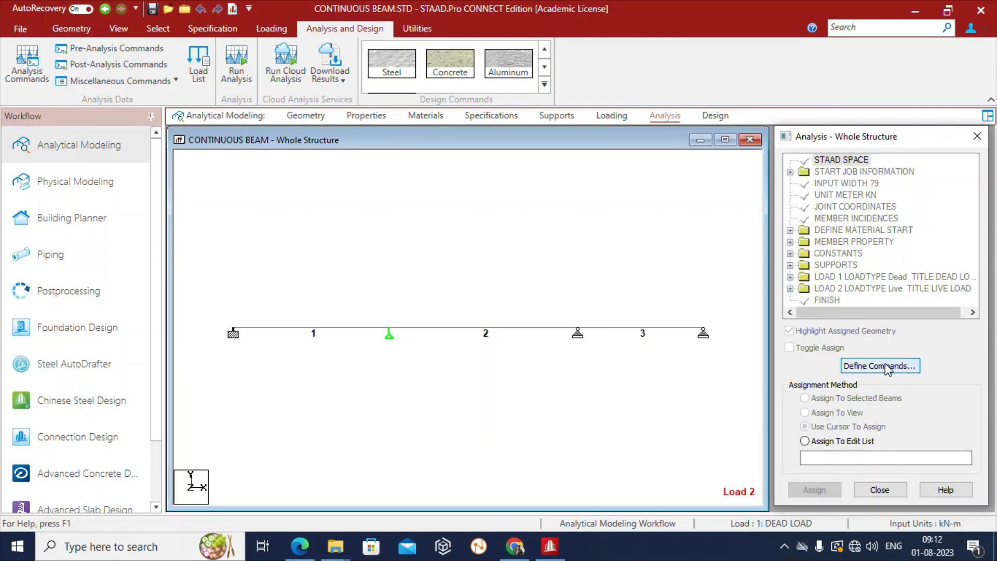
{"action": "left_click_drag", "start_coordinate": [577, 149], "coordinate": [585, 52]}
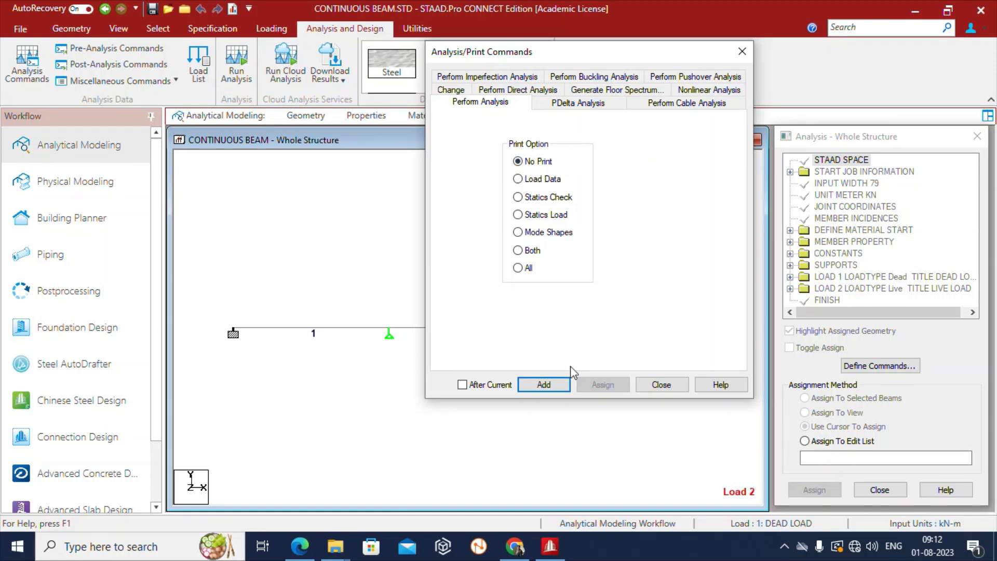
{"action": "left_click", "coordinate": [541, 385]}
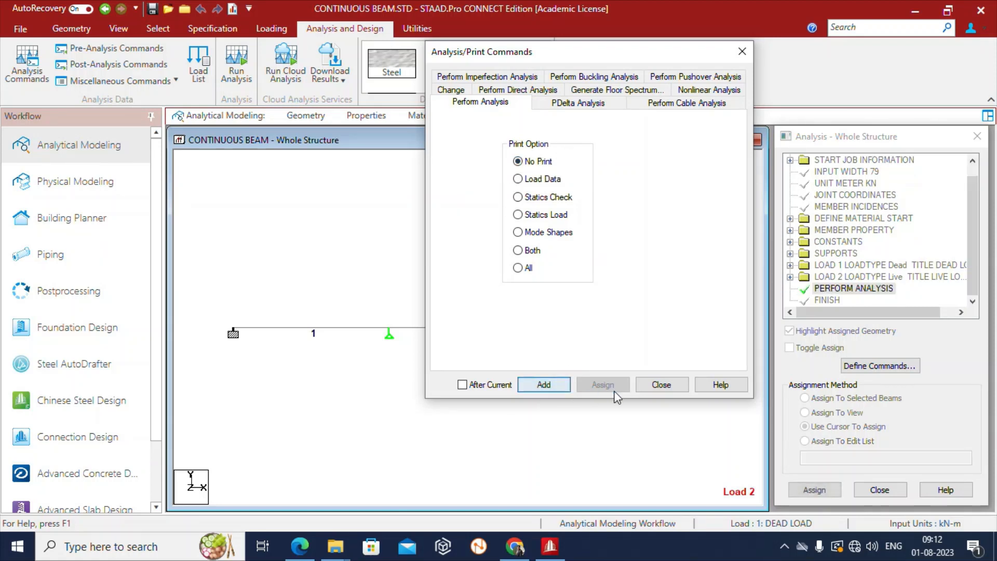
{"action": "left_click", "coordinate": [661, 385]}
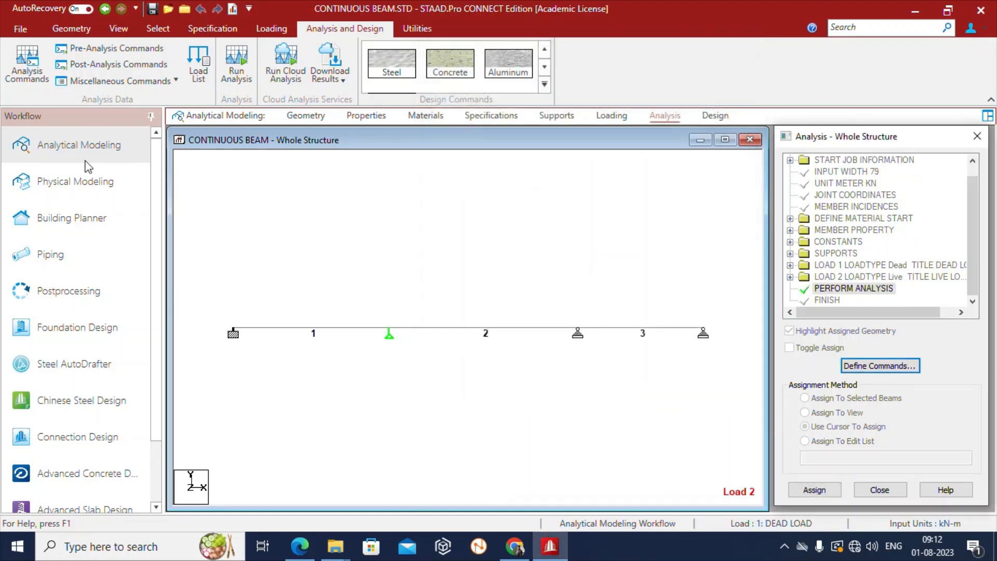
- Add a post-analysis print command for Analysis Results with no additional parameters
{"action": "left_click", "coordinate": [102, 66]}
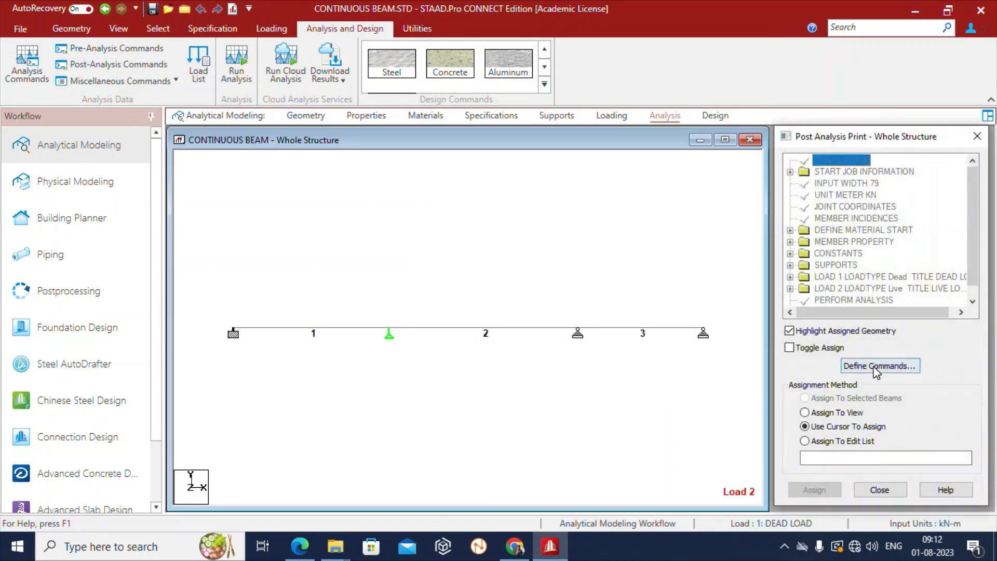
{"action": "left_click", "coordinate": [874, 366]}
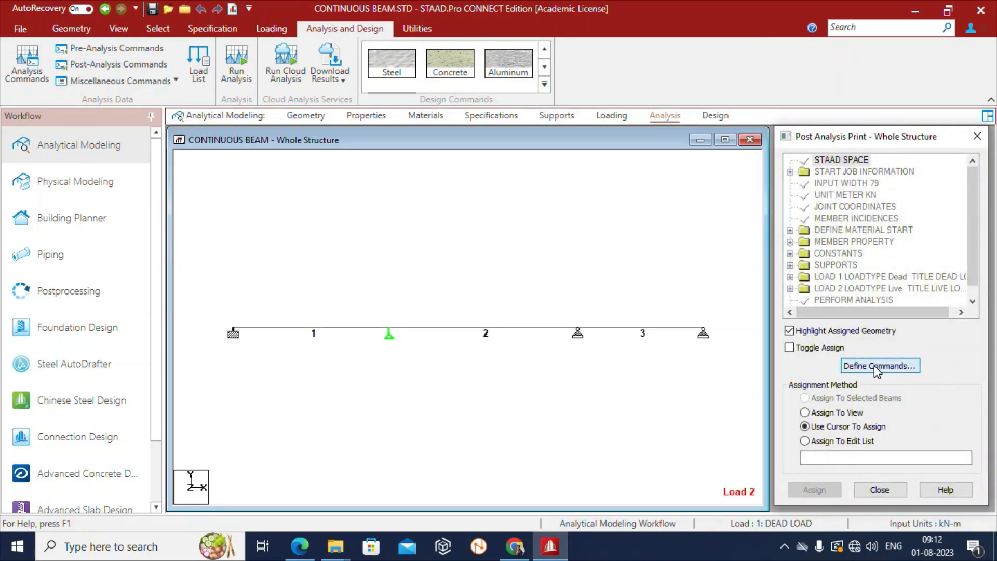
{"action": "left_click_drag", "start_coordinate": [597, 117], "coordinate": [581, 61]}
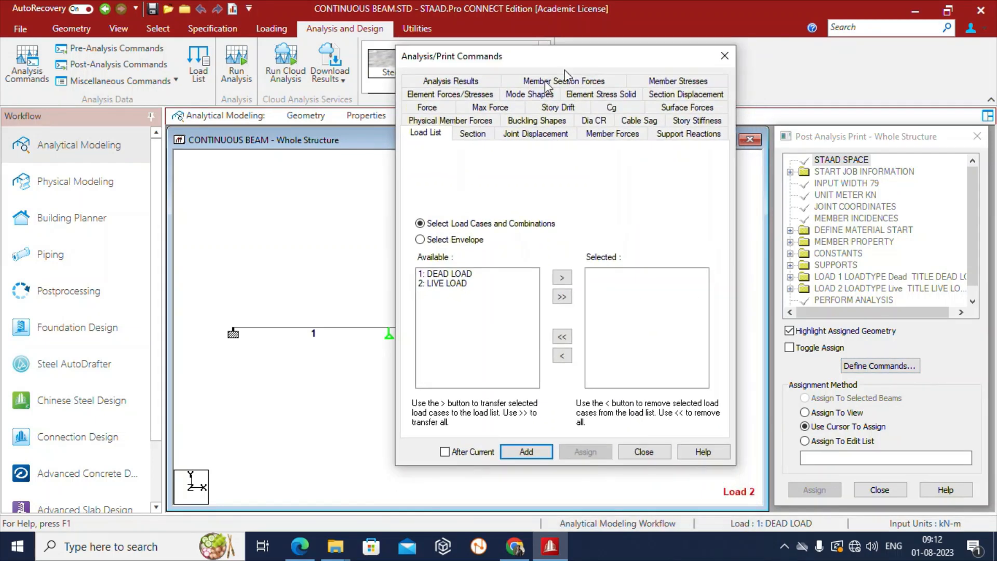
{"action": "left_click", "coordinate": [441, 83]}
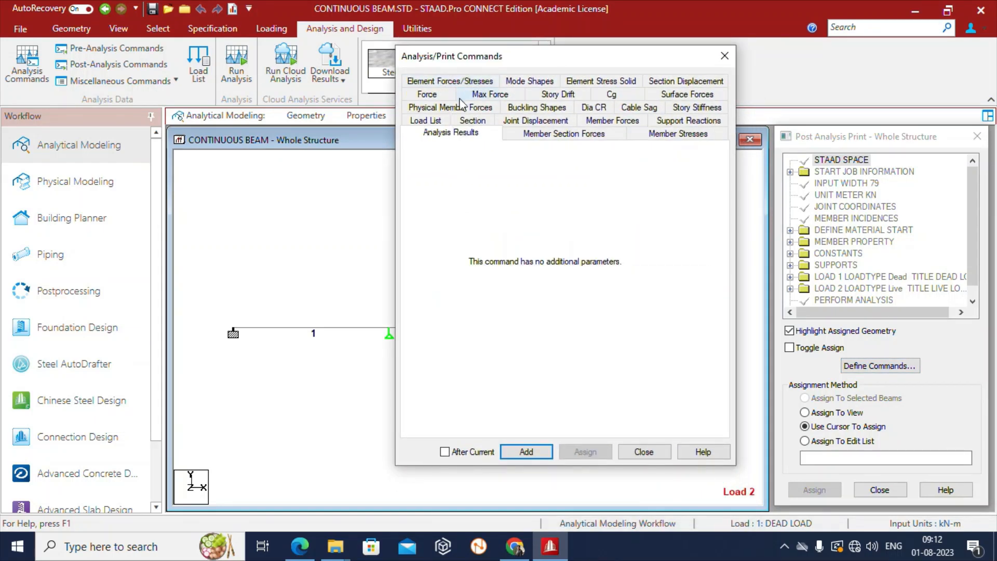
{"action": "left_click", "coordinate": [522, 453]}
{"action": "left_click", "coordinate": [644, 451]}
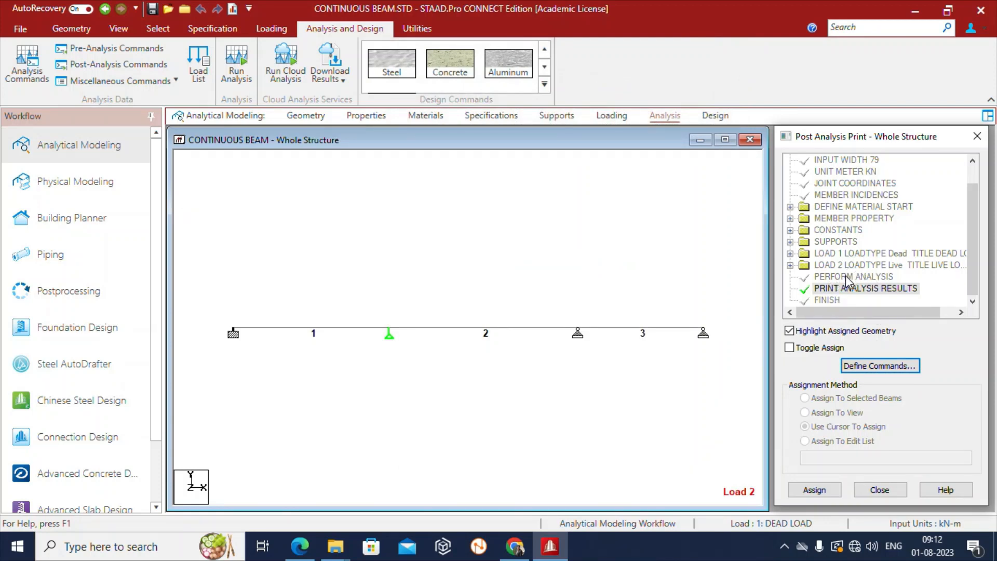
- Run the analysis, saving the modified structure under its current name, and open the resulting output file
{"action": "left_click", "coordinate": [240, 64]}
{"action": "left_click_drag", "start_coordinate": [552, 263], "coordinate": [527, 147]}
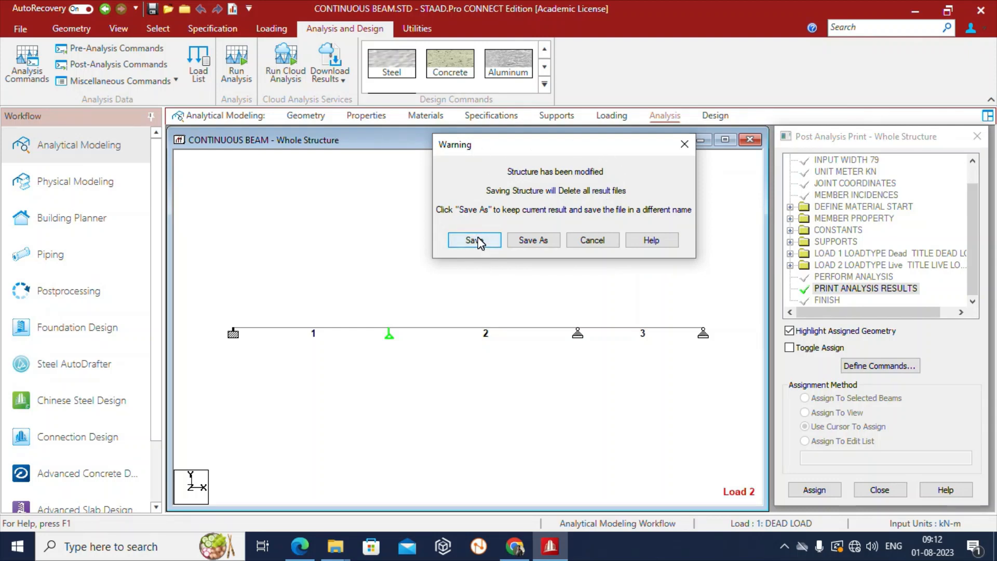
{"action": "left_click", "coordinate": [475, 241]}
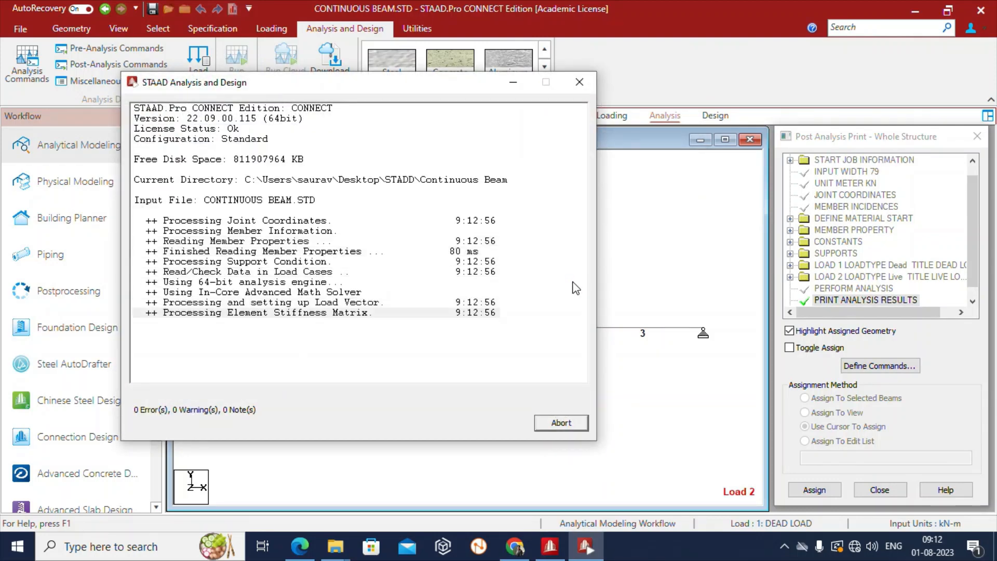
{"action": "left_click_drag", "start_coordinate": [466, 91], "coordinate": [486, 53]}
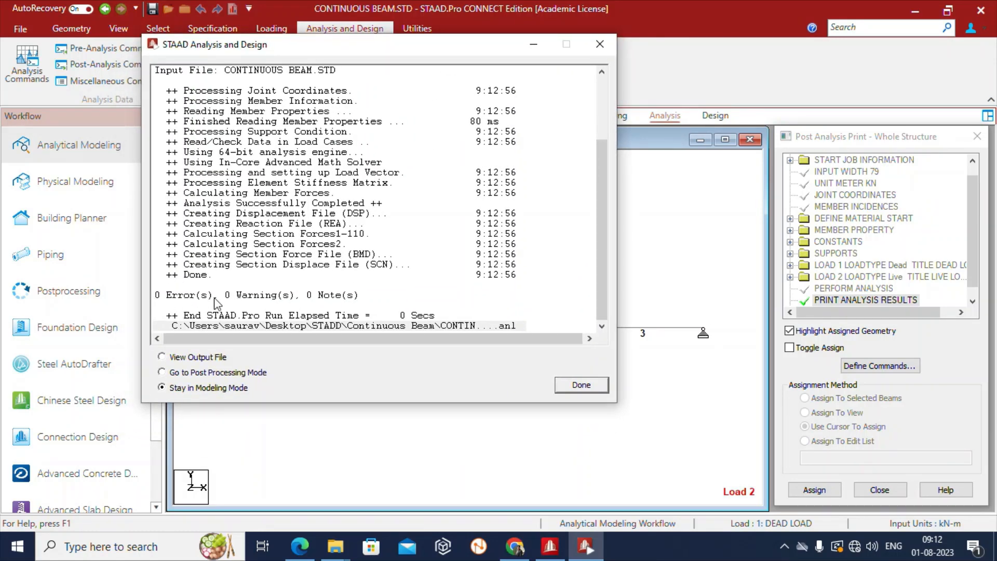
{"action": "left_click", "coordinate": [163, 358]}
{"action": "left_click", "coordinate": [580, 387]}
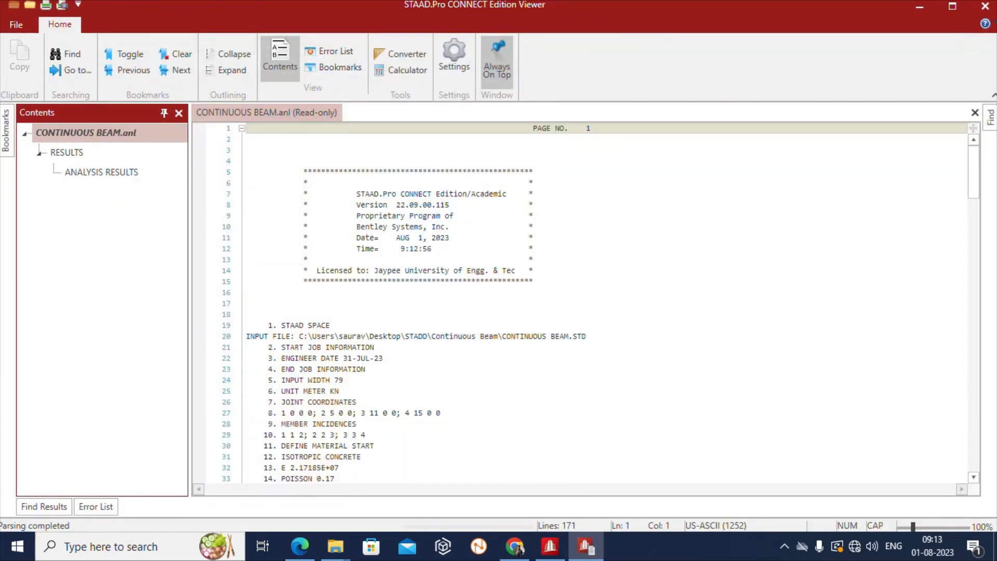
- Examine the joint displacements, support reactions and member end forces in the analysis output file, and close it
{"action": "scroll", "coordinate": [582, 303], "scroll_direction": "down", "scroll_amount": 20}
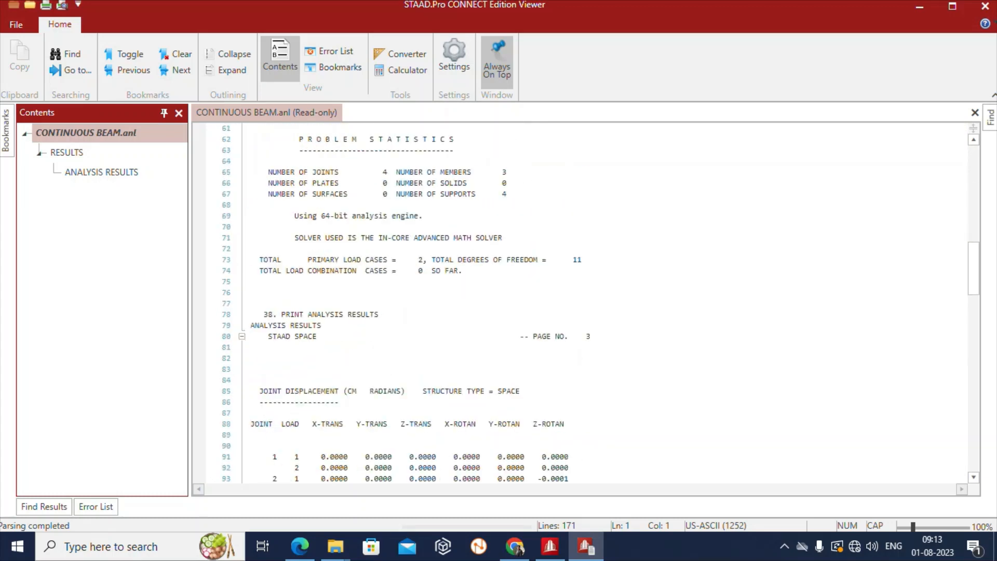
{"action": "left_click_drag", "start_coordinate": [974, 275], "coordinate": [966, 156]}
{"action": "left_click", "coordinate": [127, 172]}
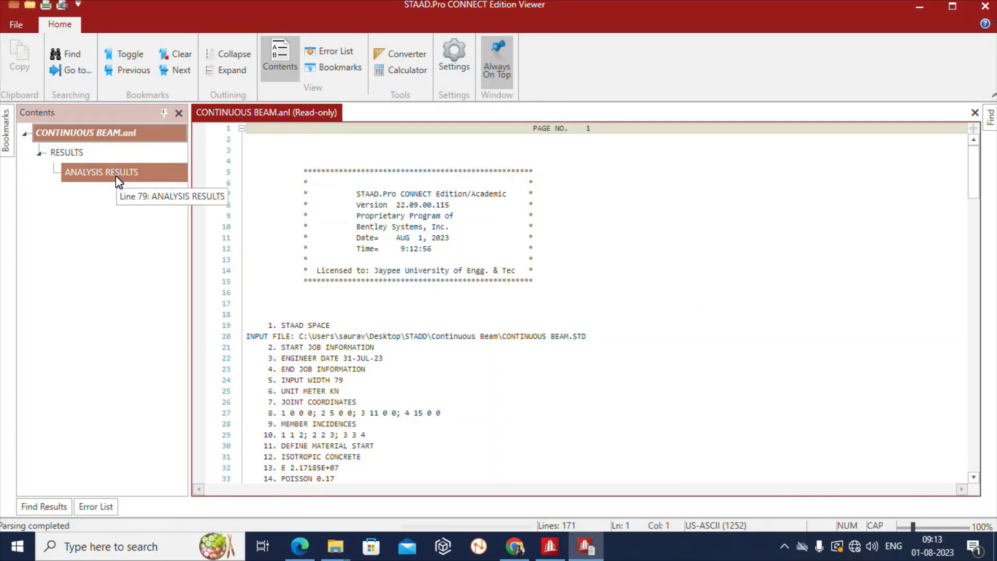
{"action": "double_click", "coordinate": [119, 176]}
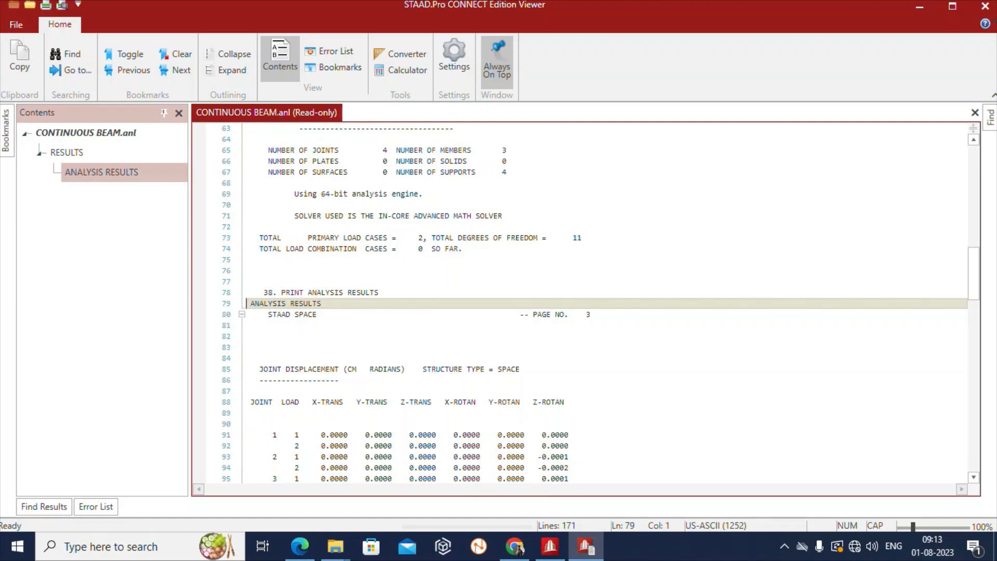
{"action": "scroll", "coordinate": [581, 304], "scroll_direction": "down", "scroll_amount": 2}
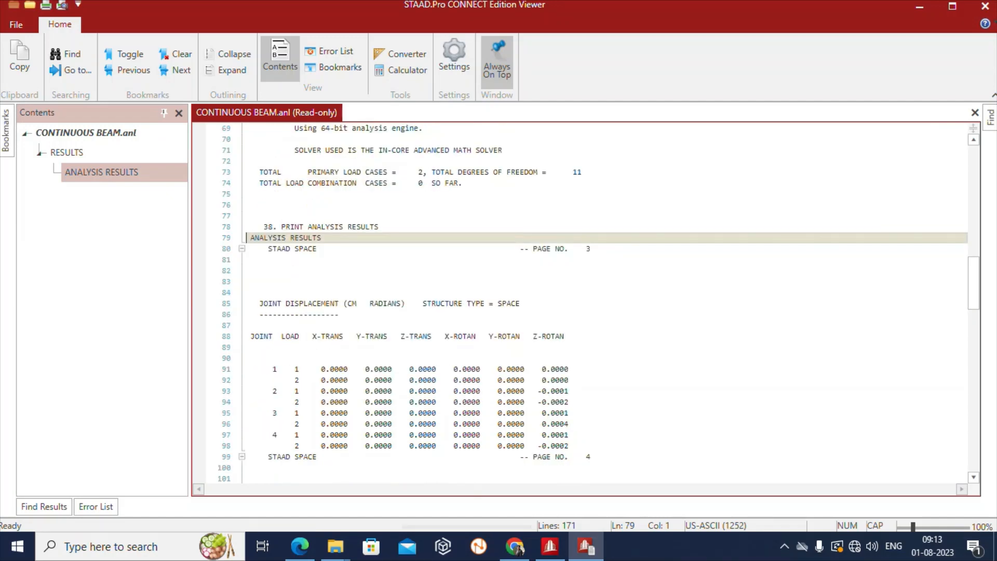
{"action": "scroll", "coordinate": [580, 303], "scroll_direction": "down", "scroll_amount": 13}
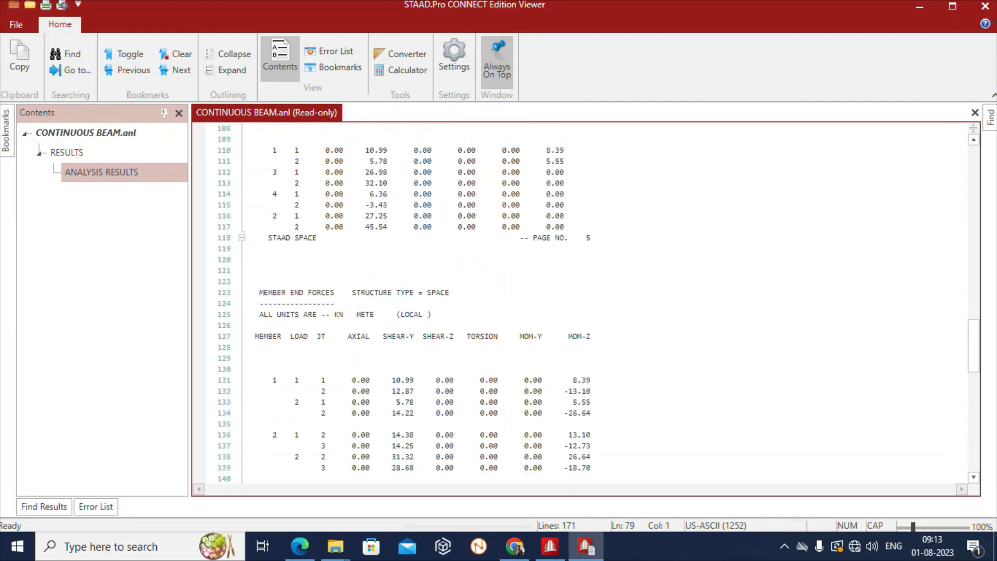
{"action": "scroll", "coordinate": [581, 304], "scroll_direction": "up", "scroll_amount": 1}
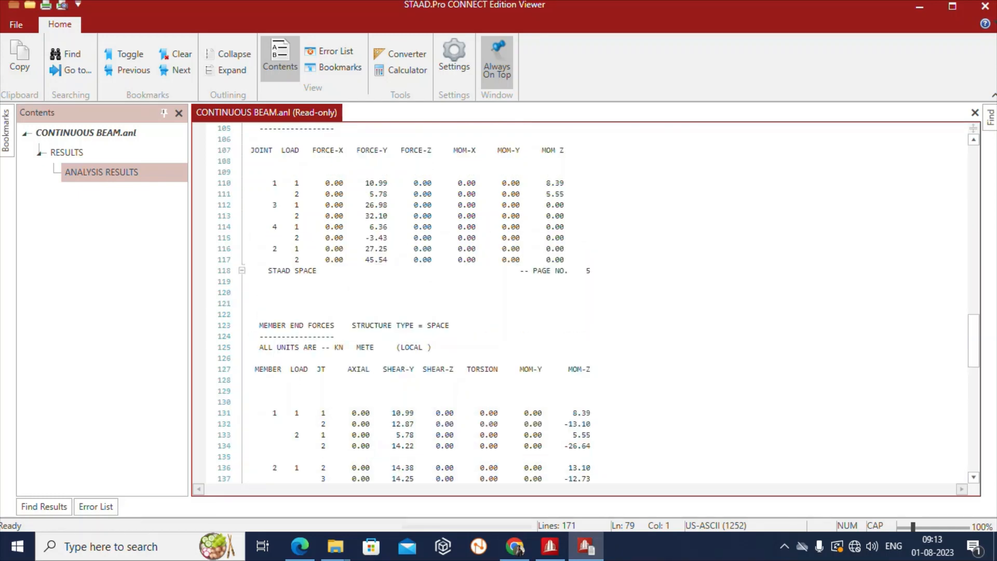
{"action": "scroll", "coordinate": [581, 303], "scroll_direction": "up", "scroll_amount": 3}
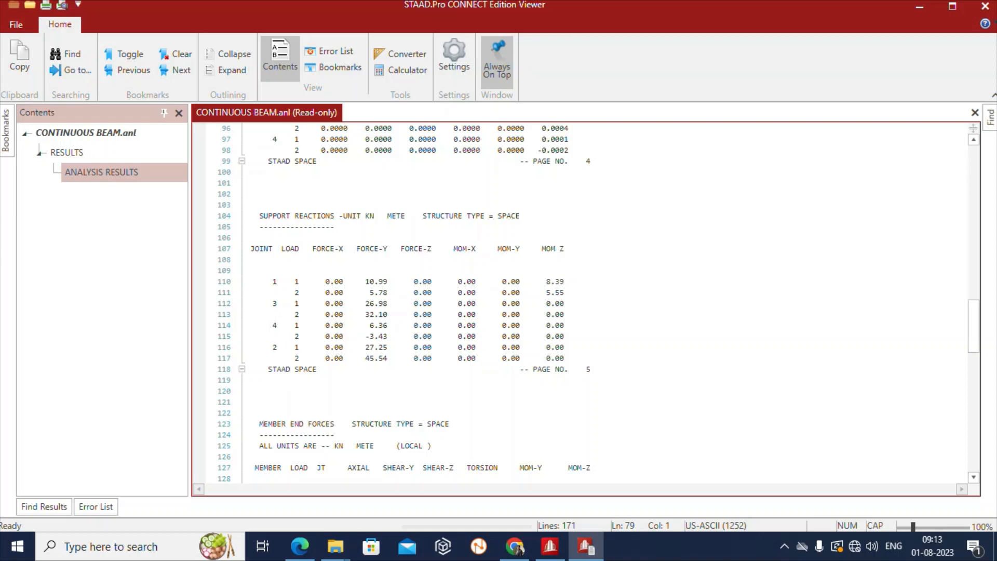
{"action": "scroll", "coordinate": [581, 304], "scroll_direction": "down", "scroll_amount": 20}
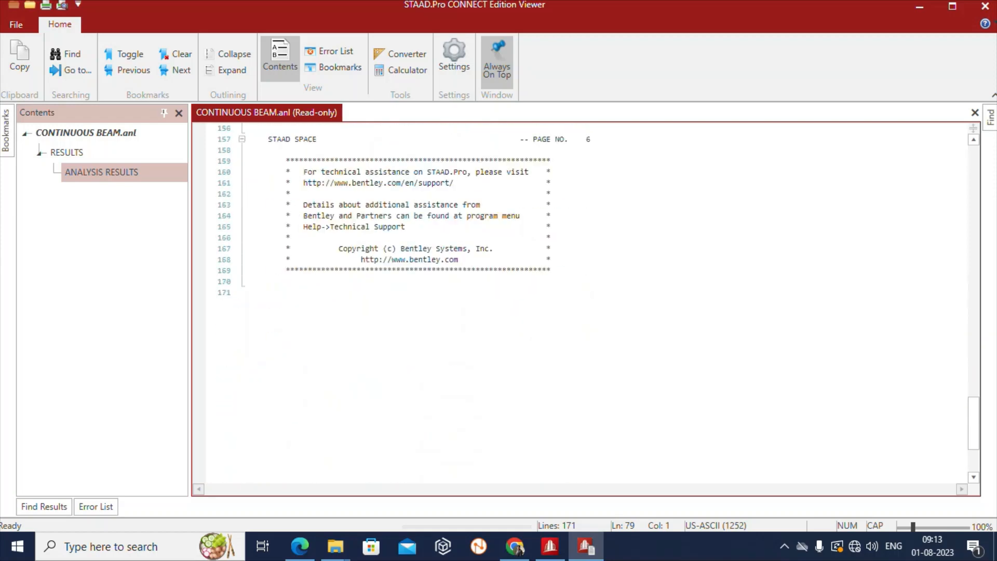
{"action": "left_click", "coordinate": [984, 6]}
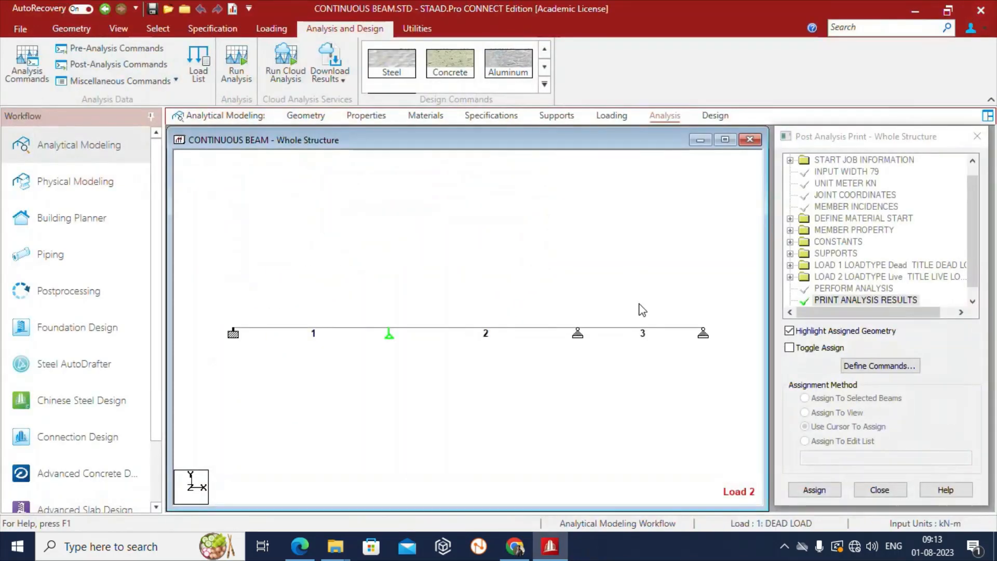
- Switch to the Postprocessing workflow with both the DEAD LOAD and LIVE LOAD cases selected for the results
{"action": "left_click", "coordinate": [80, 292]}
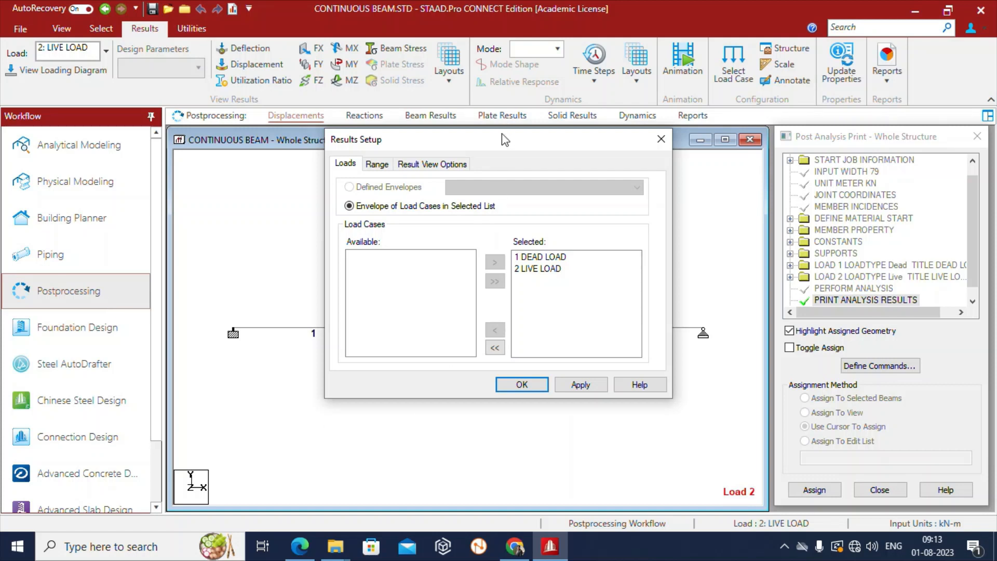
{"action": "left_click_drag", "start_coordinate": [501, 138], "coordinate": [520, 108]}
{"action": "left_click", "coordinate": [560, 239]}
{"action": "left_click", "coordinate": [559, 225]}
{"action": "left_click", "coordinate": [557, 236]}
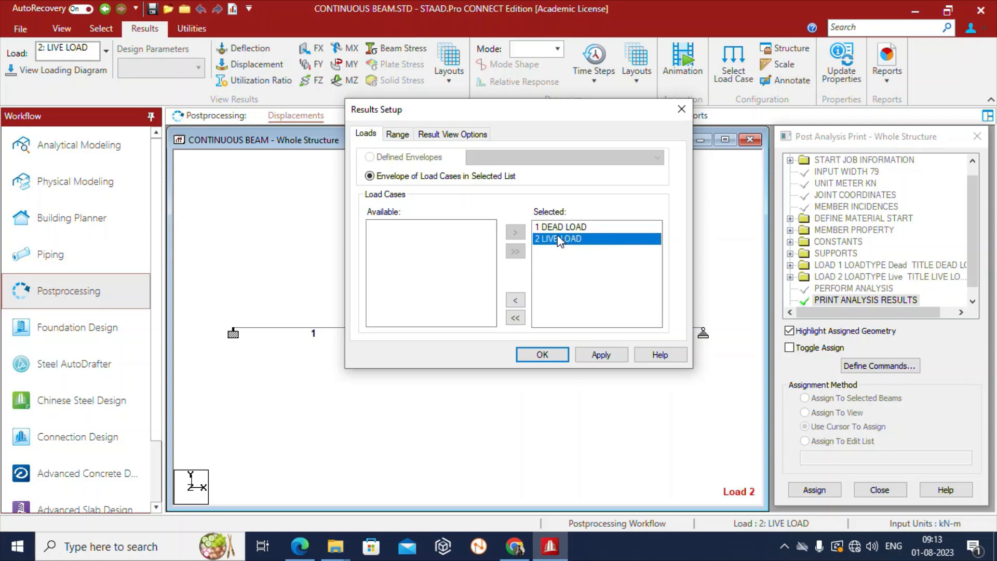
{"action": "left_click", "coordinate": [575, 226]}
{"action": "left_click", "coordinate": [571, 238]}
{"action": "left_click", "coordinate": [567, 227]}
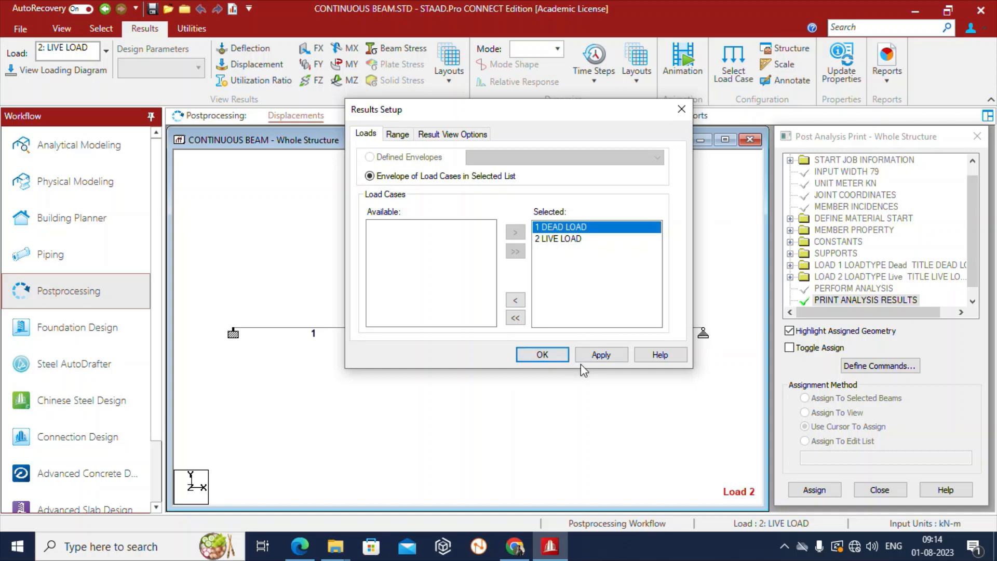
{"action": "left_click", "coordinate": [603, 355]}
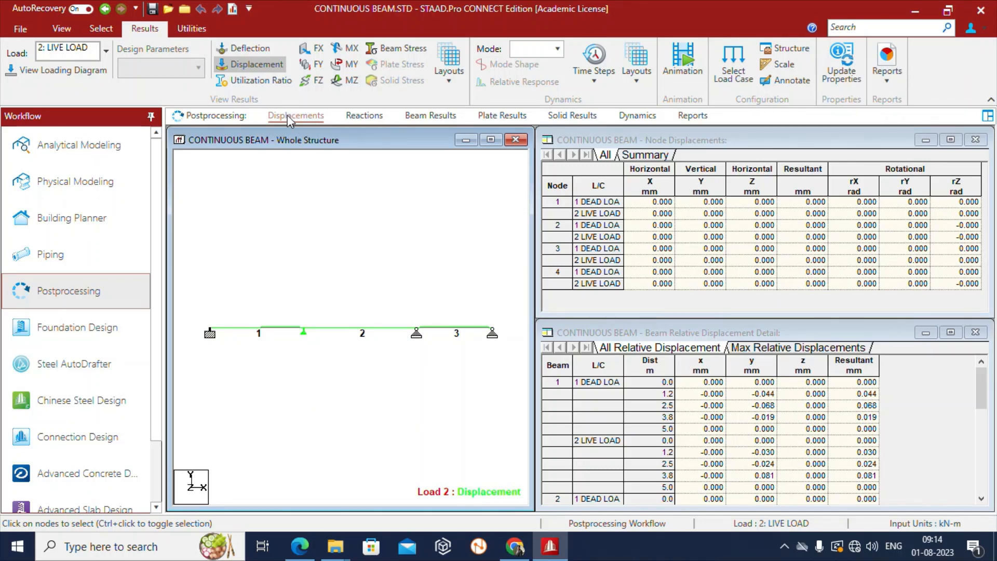
- Maximize the Whole Structure view and annotate the live load displacement diagram with the Max Resultant displacement for all beams
{"action": "left_click", "coordinate": [491, 140]}
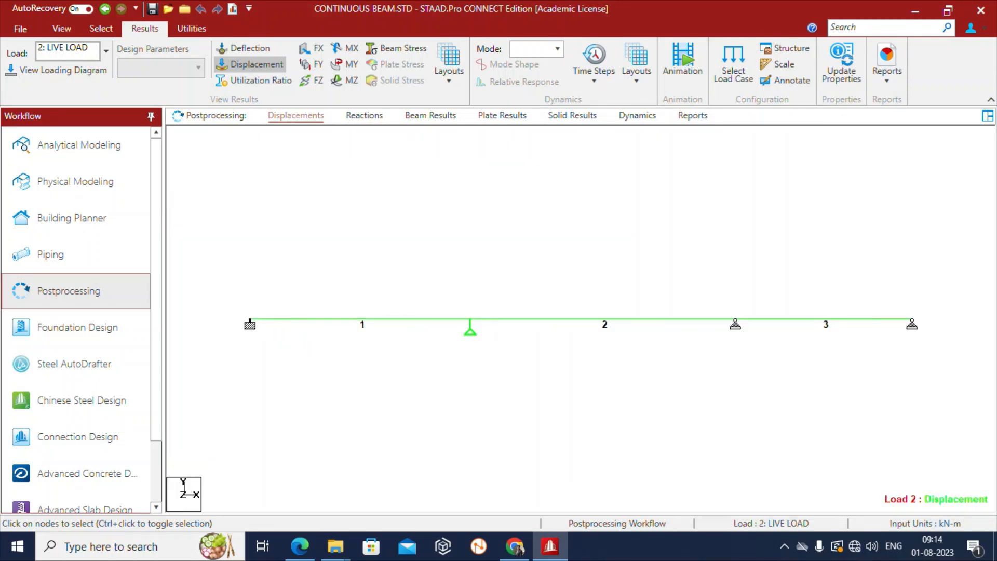
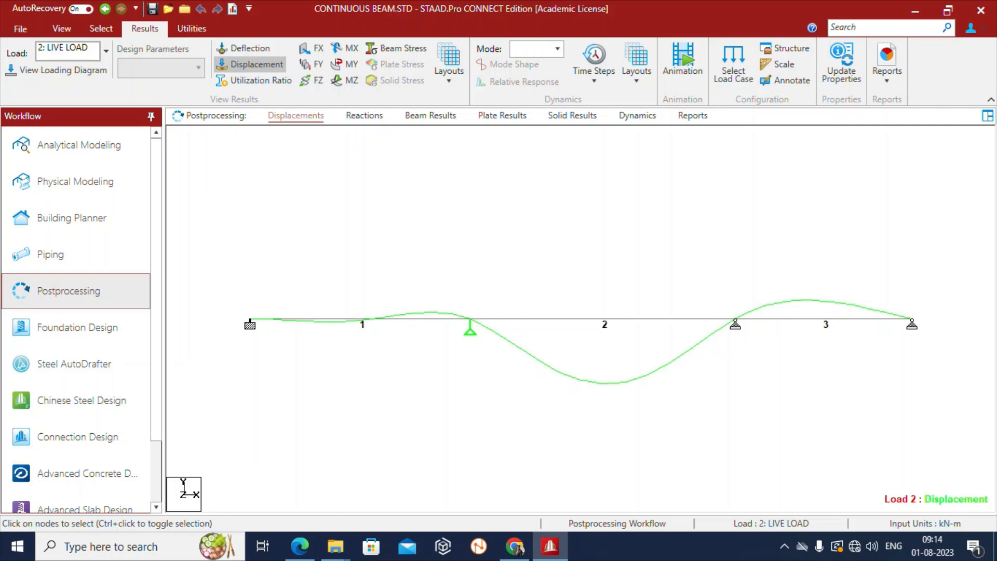
{"action": "left_click", "coordinate": [789, 82]}
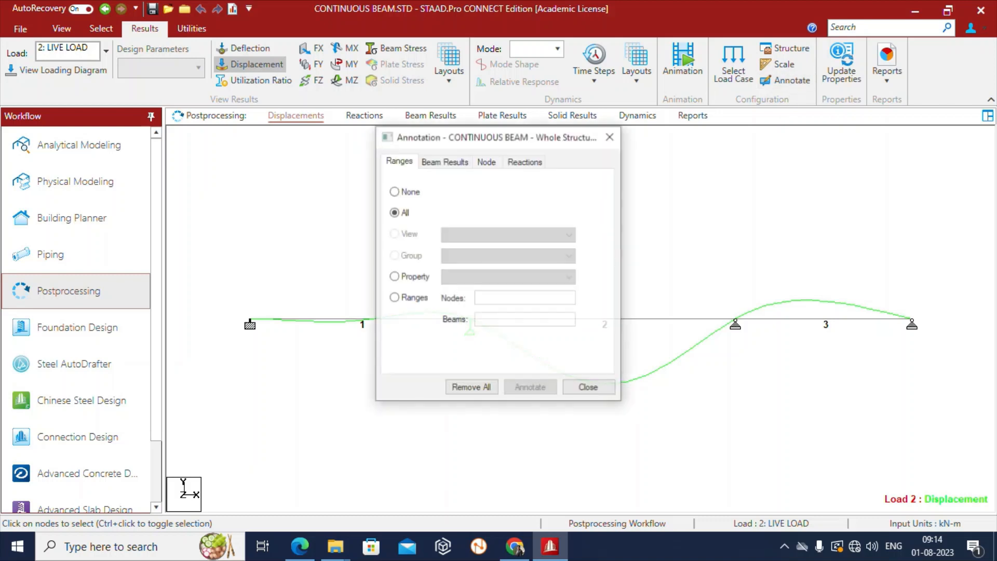
{"action": "left_click_drag", "start_coordinate": [470, 131], "coordinate": [619, 88]}
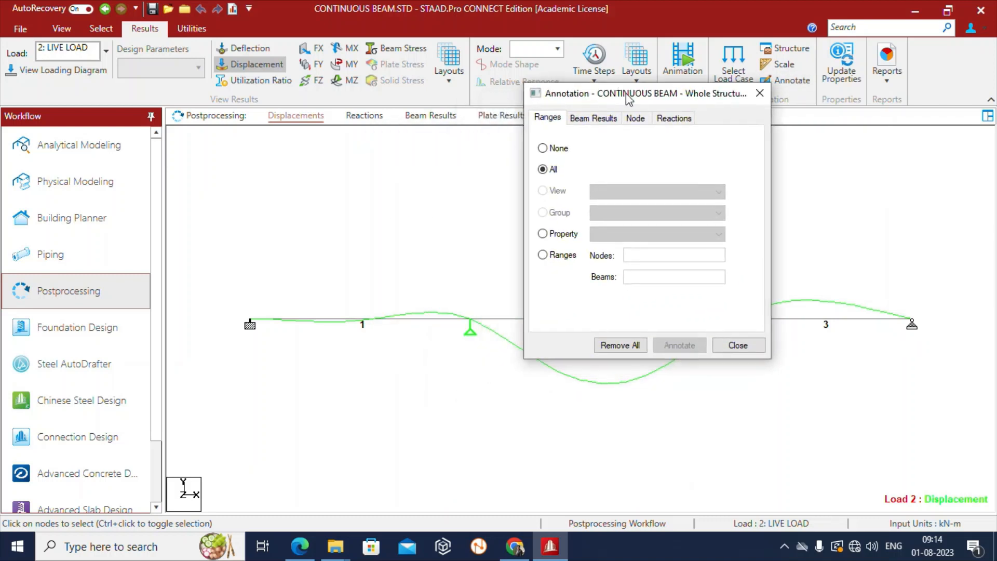
{"action": "left_click", "coordinate": [595, 120]}
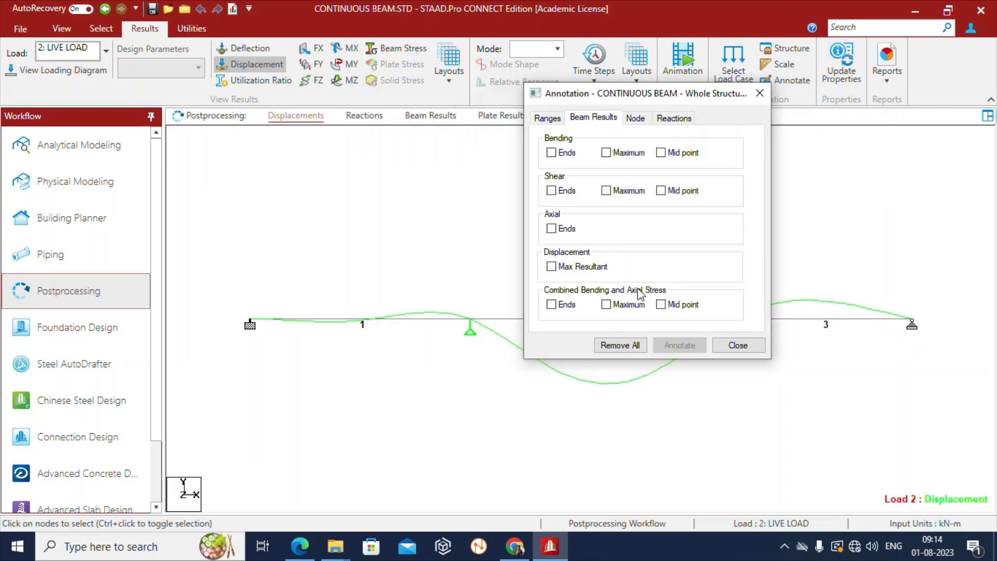
{"action": "left_click_drag", "start_coordinate": [665, 92], "coordinate": [753, 35]}
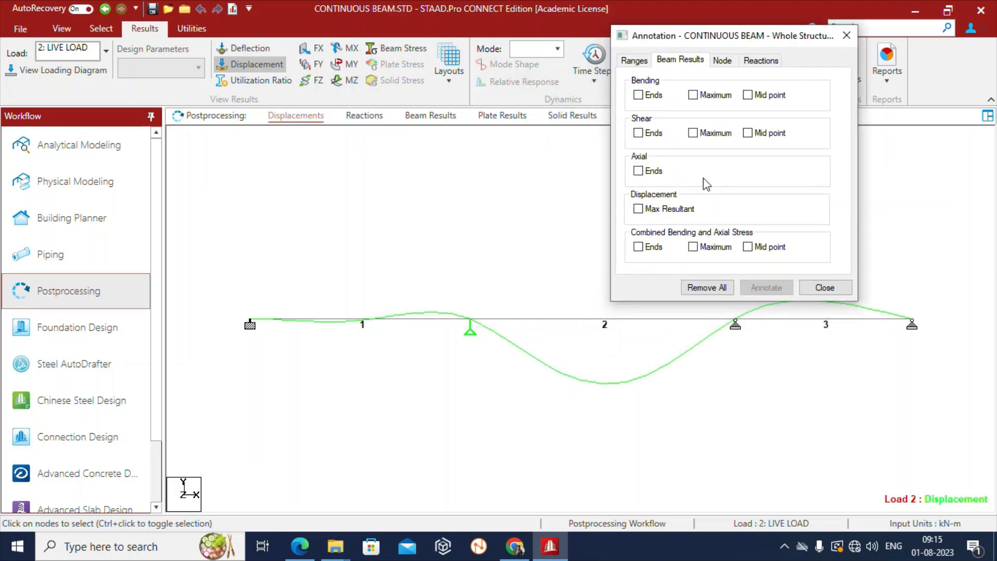
{"action": "left_click", "coordinate": [638, 209]}
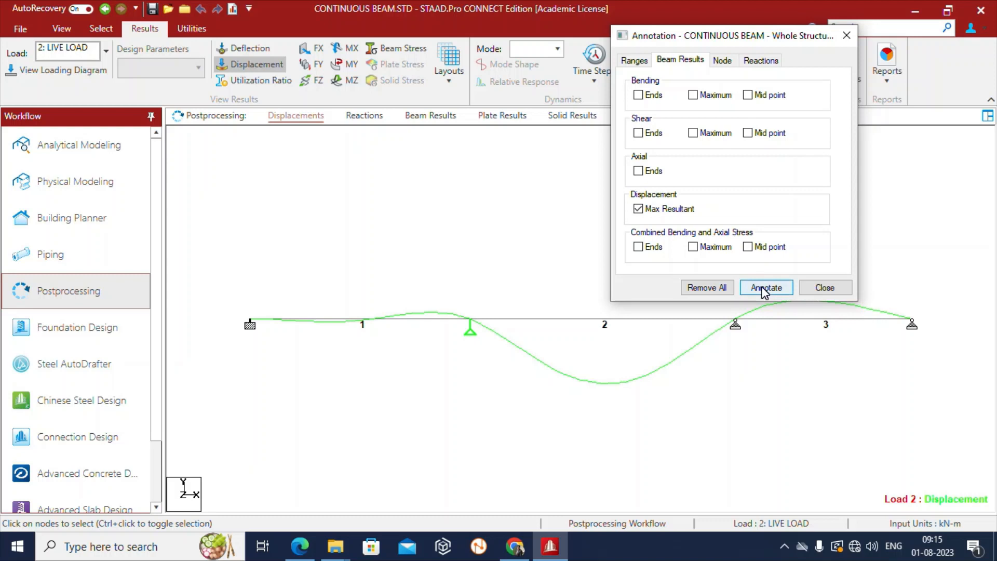
{"action": "left_click", "coordinate": [766, 289]}
{"action": "left_click", "coordinate": [822, 294]}
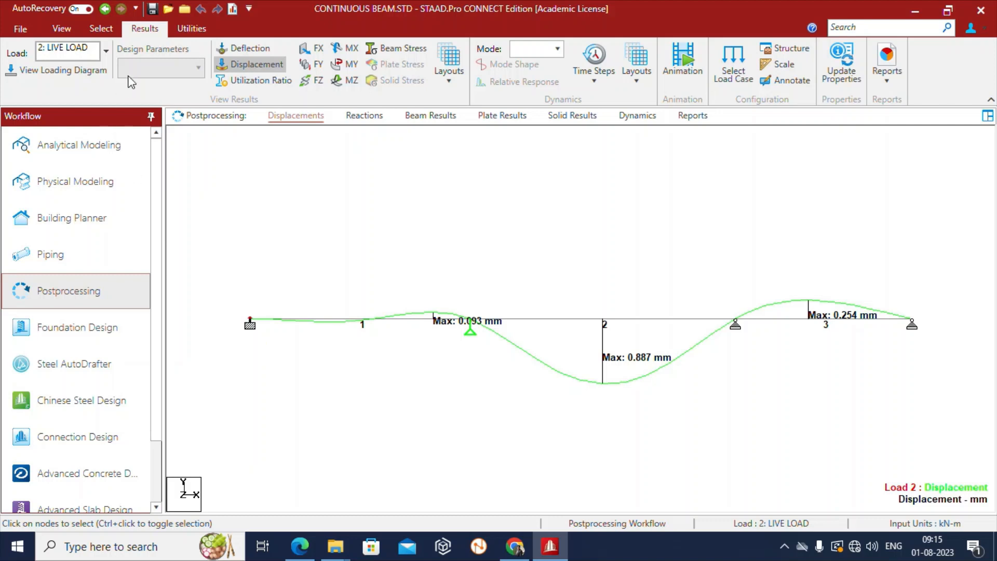
- Hide the displacement diagram and show the LIVE LOAD loading diagram with its load values on the beam
{"action": "left_click", "coordinate": [263, 66]}
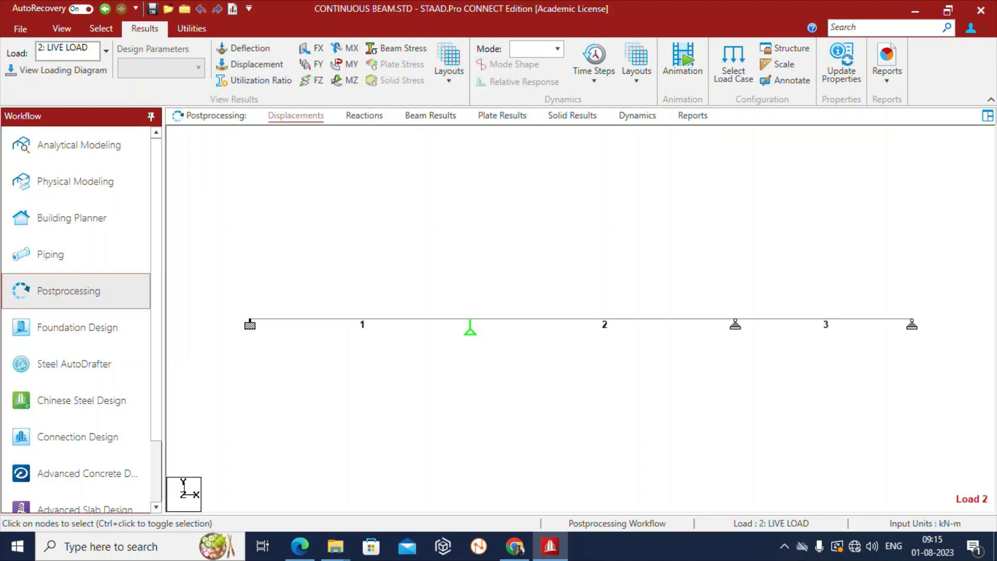
{"action": "left_click", "coordinate": [254, 63]}
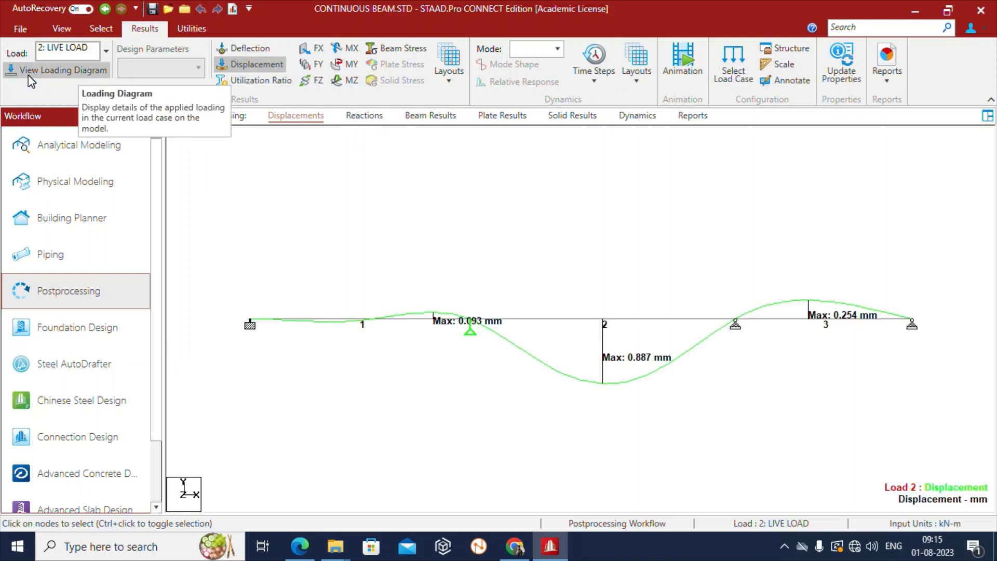
{"action": "left_click", "coordinate": [71, 74]}
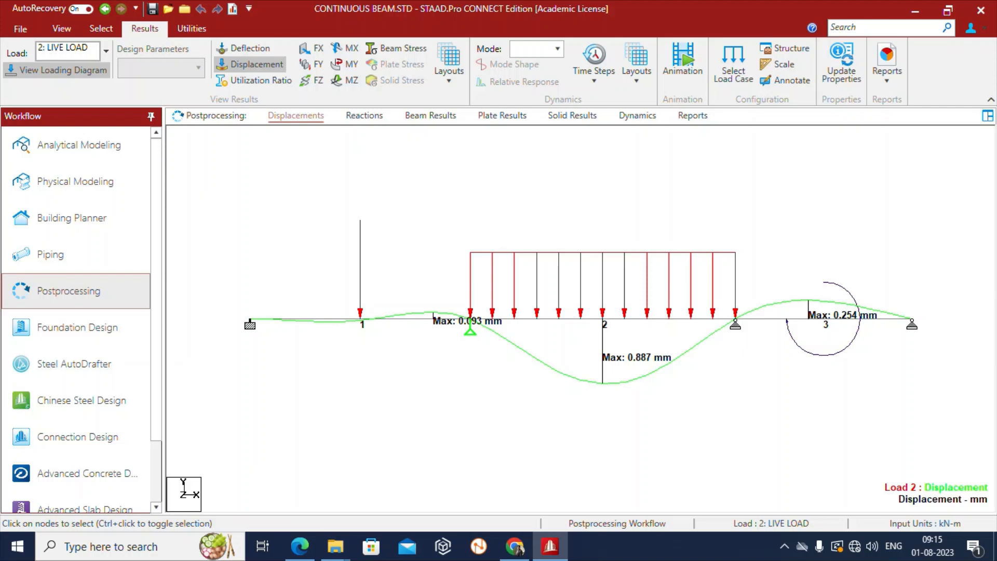
{"action": "left_click", "coordinate": [253, 67]}
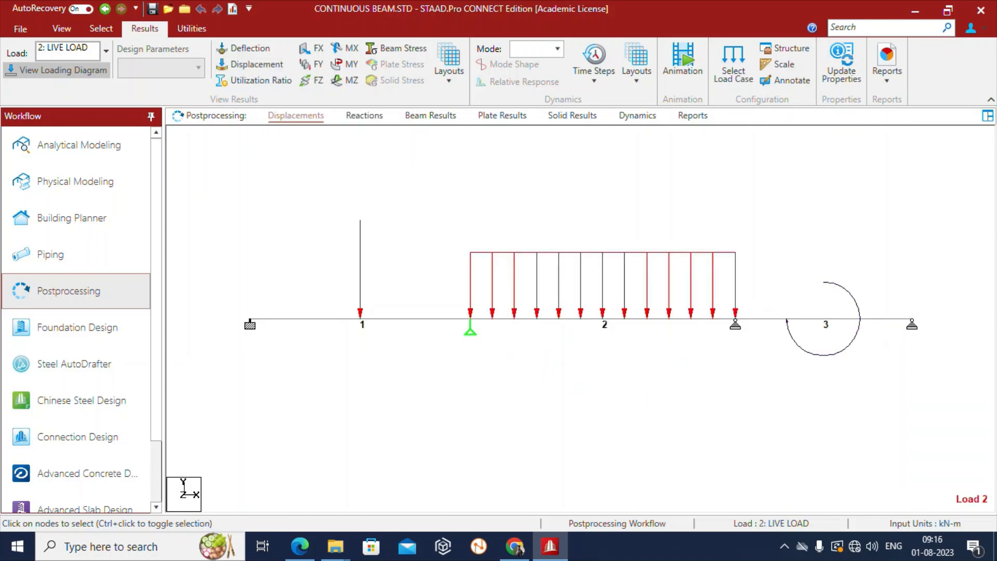
{"action": "middle_click_drag", "start_coordinate": [571, 363], "coordinate": [541, 350]}
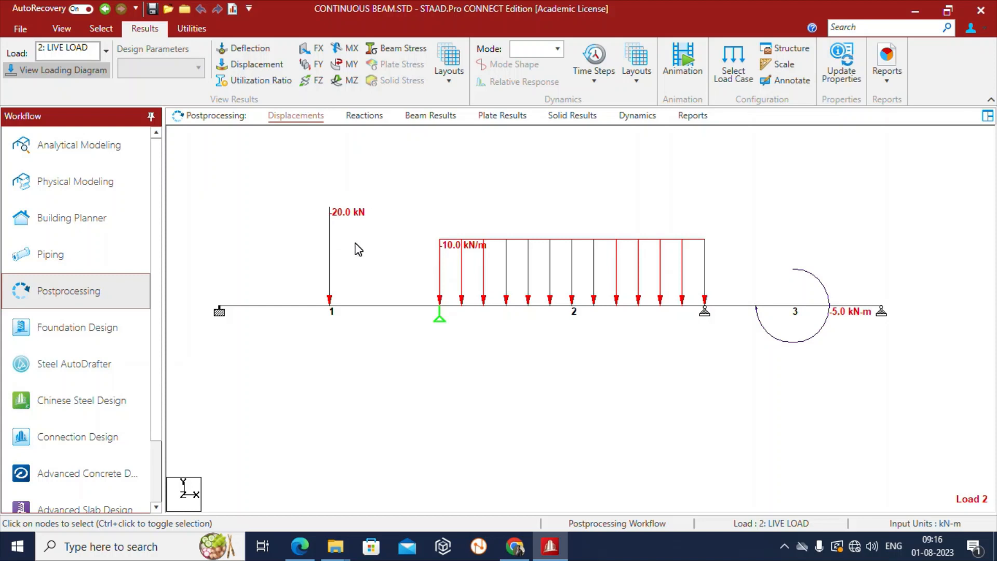
{"action": "key", "text": "shift+v"}
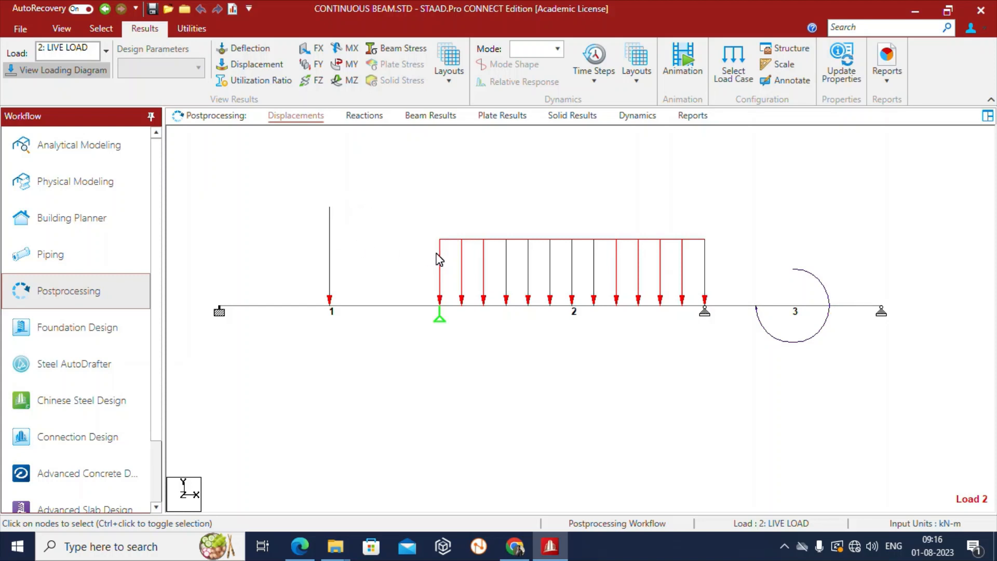
{"action": "key", "text": "shift+v"}
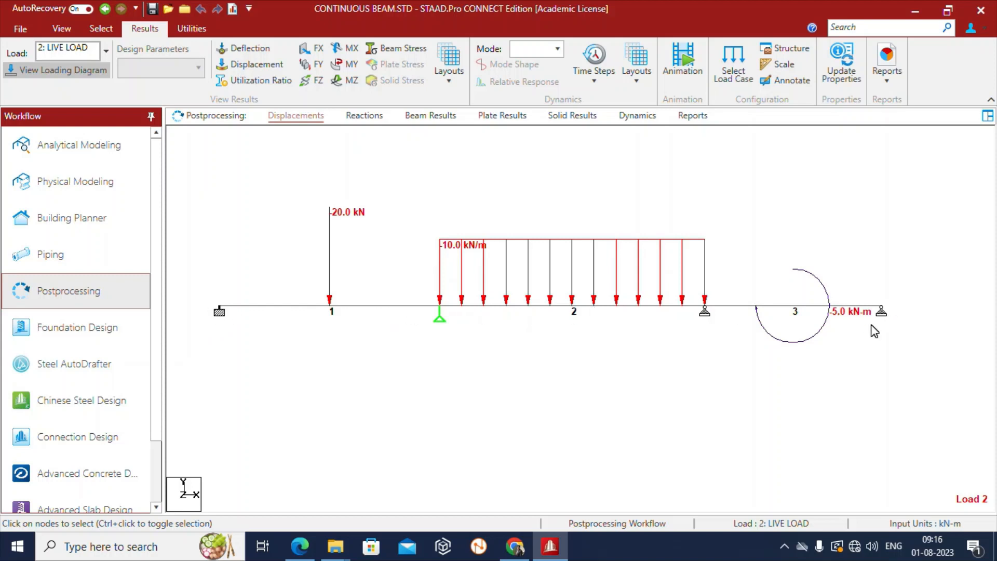
- Dimension the node-to-node distance of each of the three spans along the beam
{"action": "left_click", "coordinate": [192, 29]}
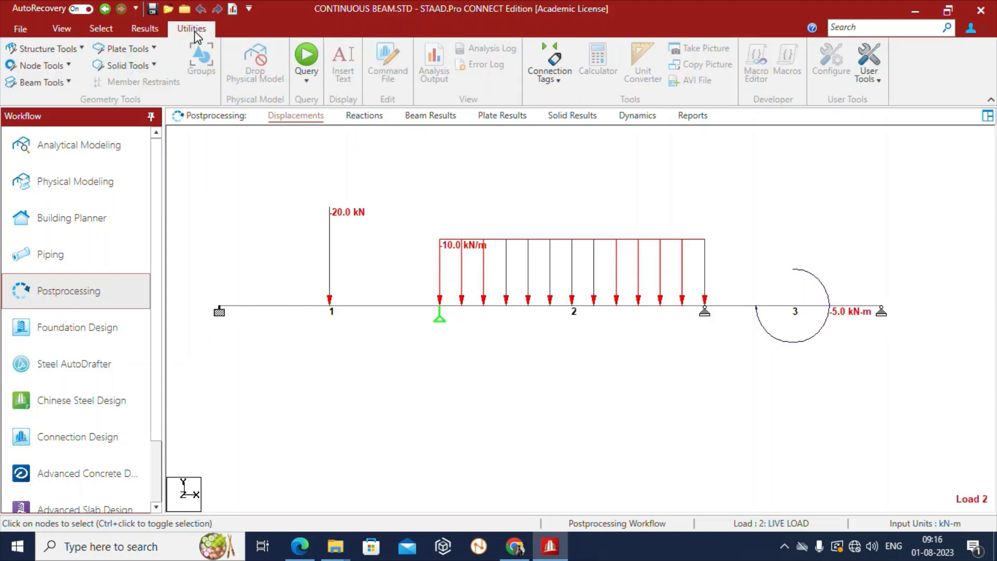
{"action": "left_click", "coordinate": [69, 66]}
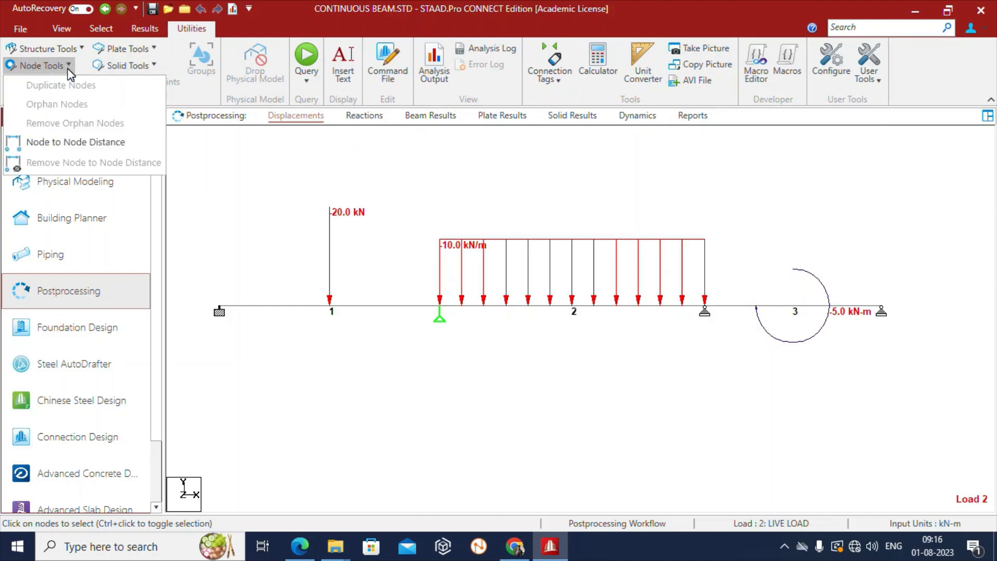
{"action": "left_click", "coordinate": [67, 144]}
{"action": "left_click", "coordinate": [219, 307]}
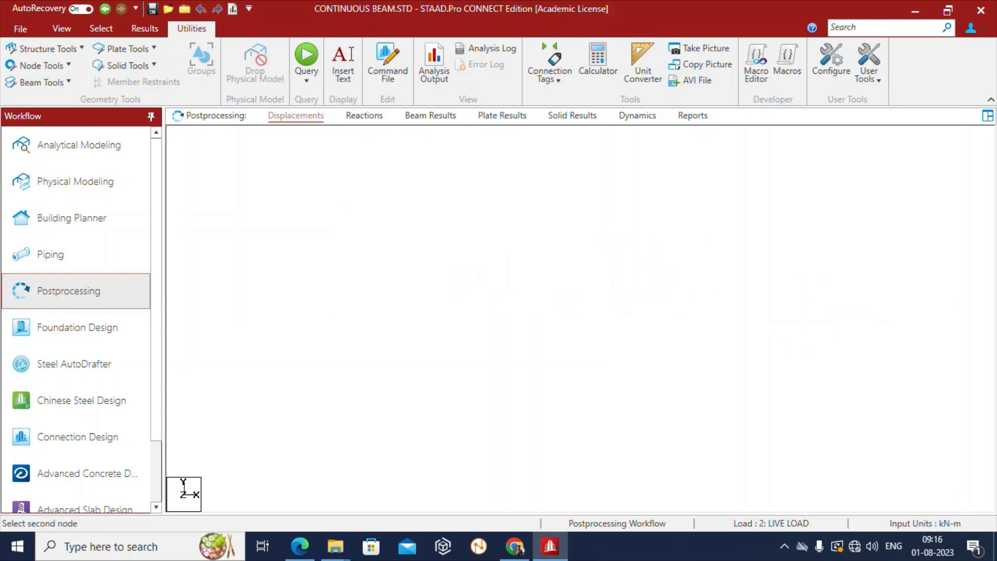
{"action": "left_click", "coordinate": [440, 306]}
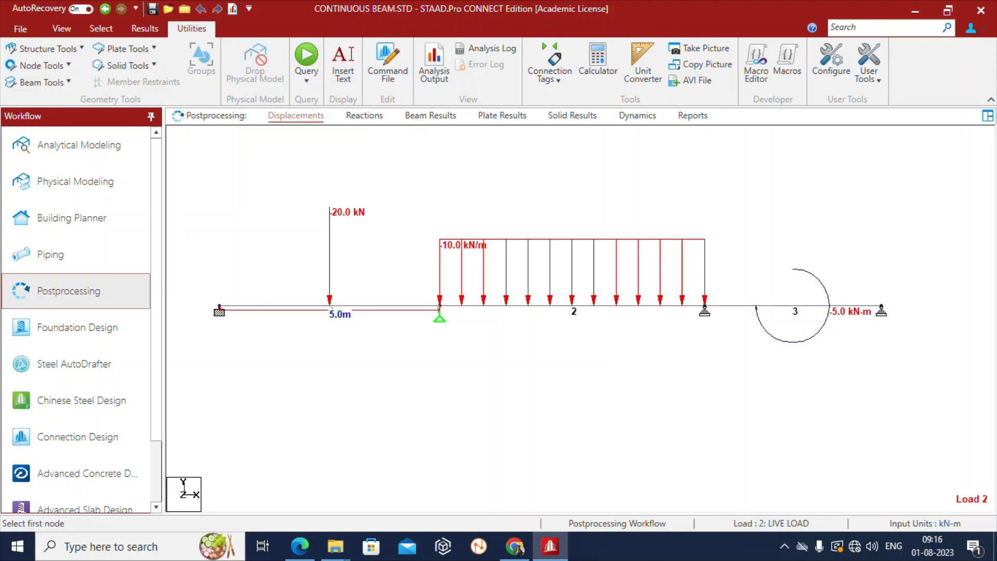
{"action": "left_click", "coordinate": [440, 306]}
{"action": "left_click", "coordinate": [704, 307]}
{"action": "left_click", "coordinate": [705, 308]}
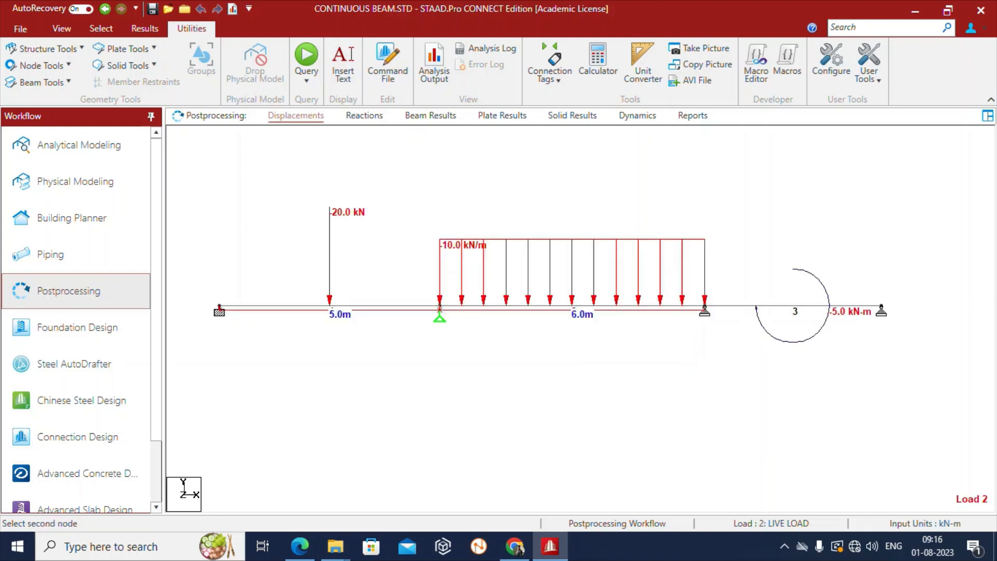
{"action": "left_click", "coordinate": [881, 308]}
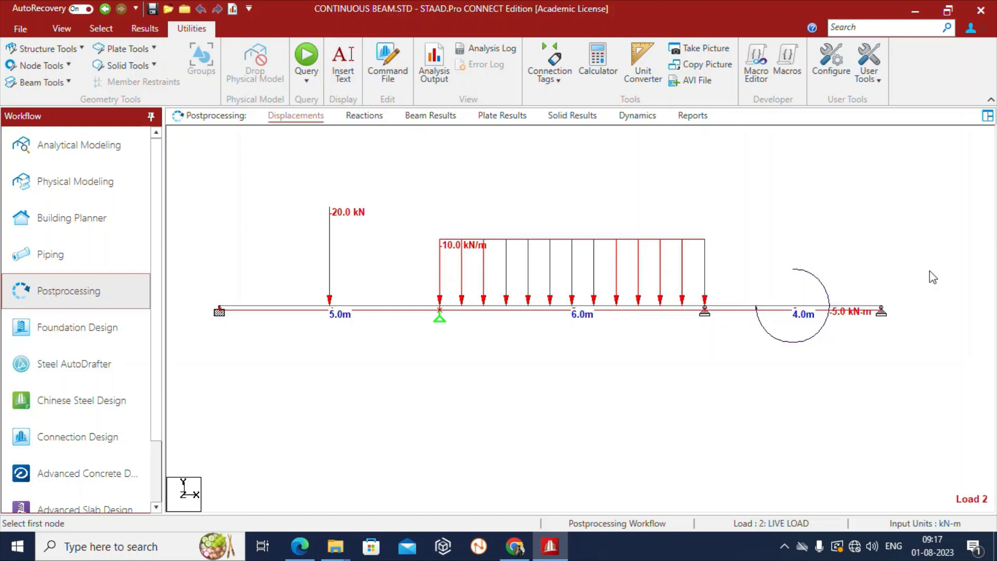
- Take a picture of the dimensioned loading view with the ID LOADING DIAGRAM
{"action": "right_click", "coordinate": [412, 158]}
{"action": "left_click", "coordinate": [477, 280]}
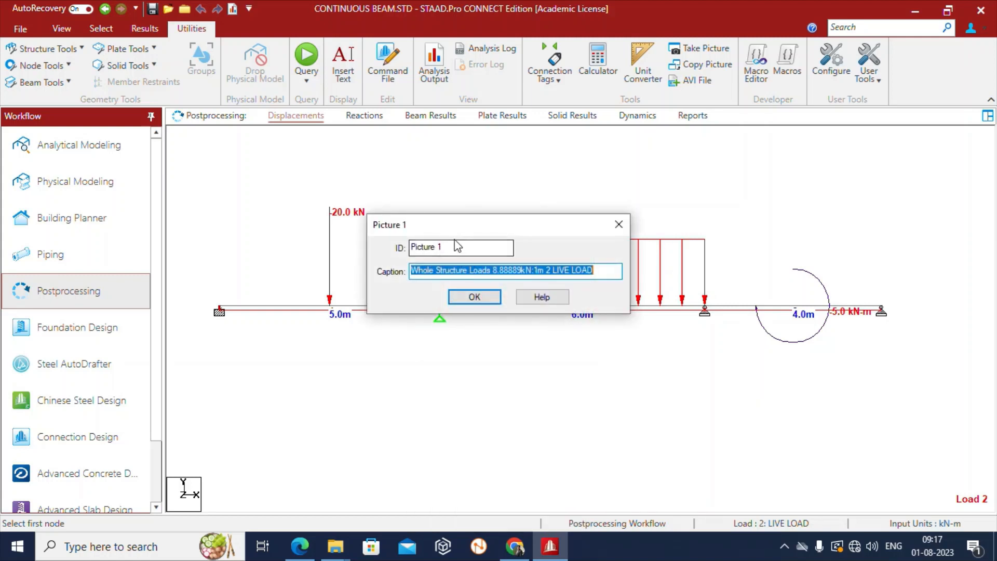
{"action": "left_click", "coordinate": [409, 249]}
{"action": "type", "text": "LO"}
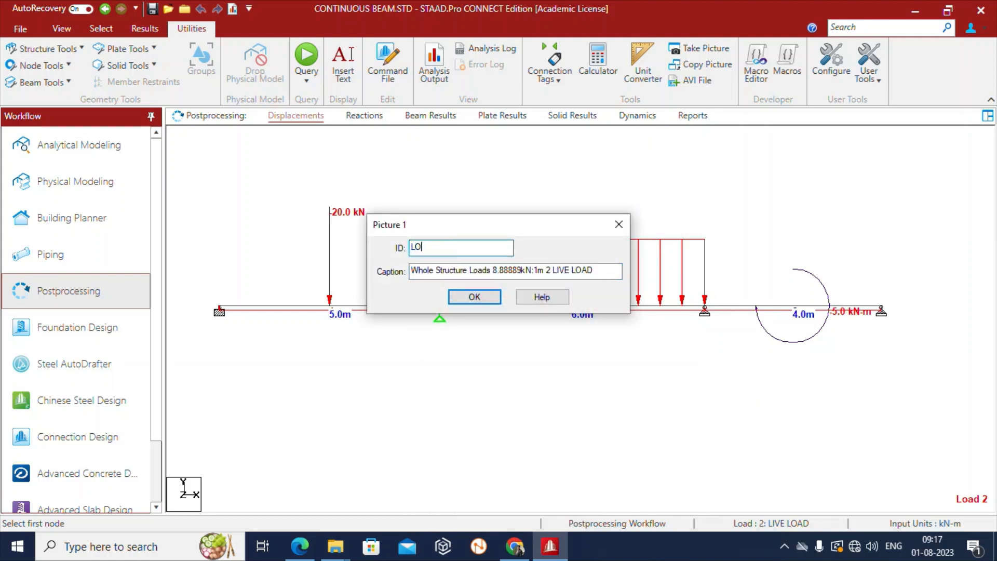
{"action": "type", "text": "ADING DIAGRAM"}
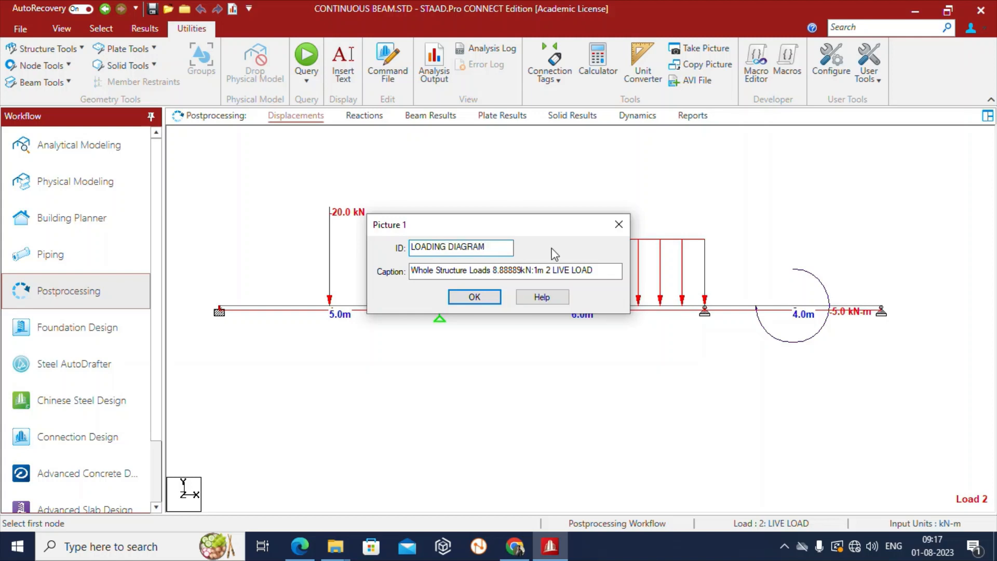
{"action": "key", "text": "Tab"}
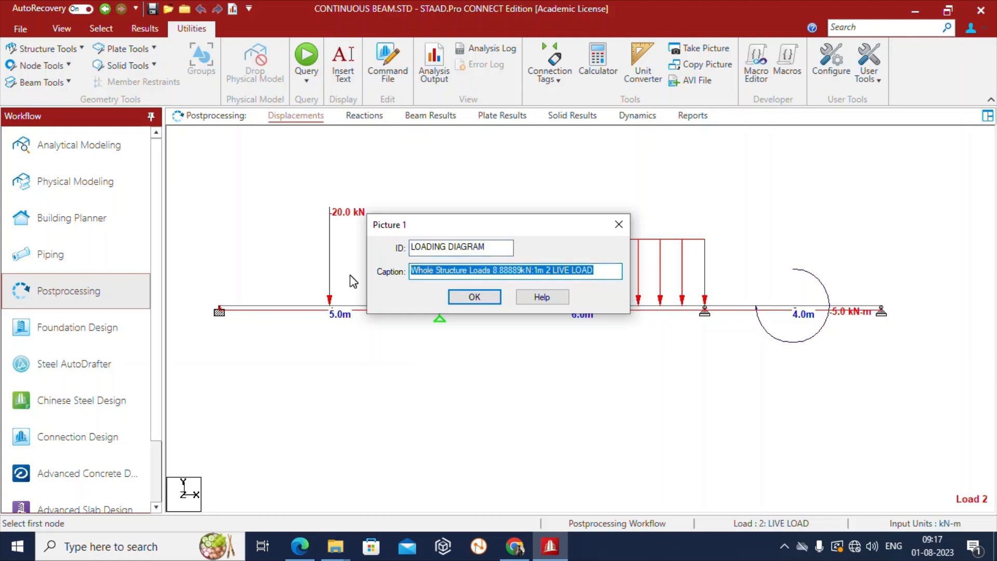
- Caption the captured loading picture LOADING DIAGRAM and save it
{"action": "type", "text": "LOADING DIAGRAM"}
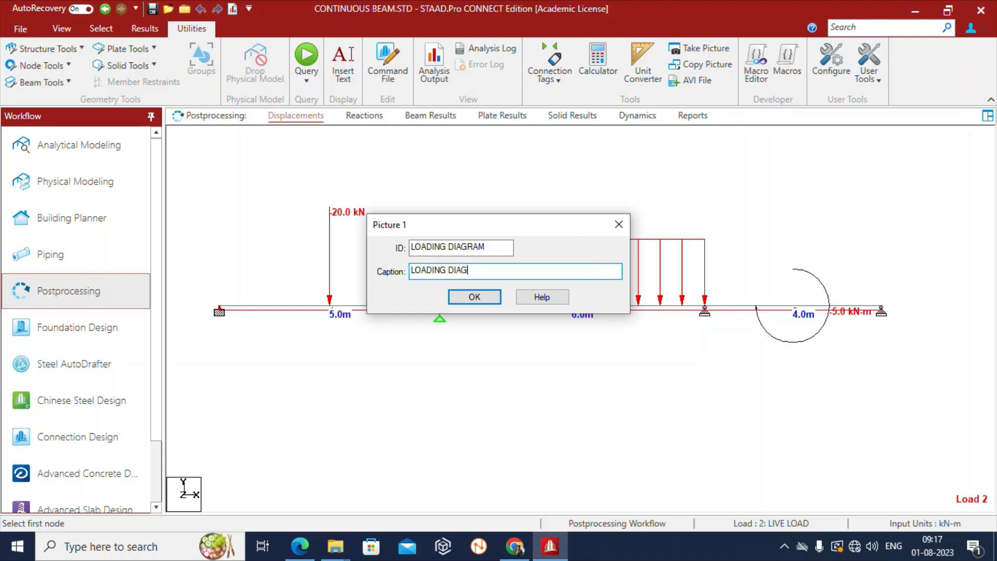
{"action": "left_click", "coordinate": [472, 298]}
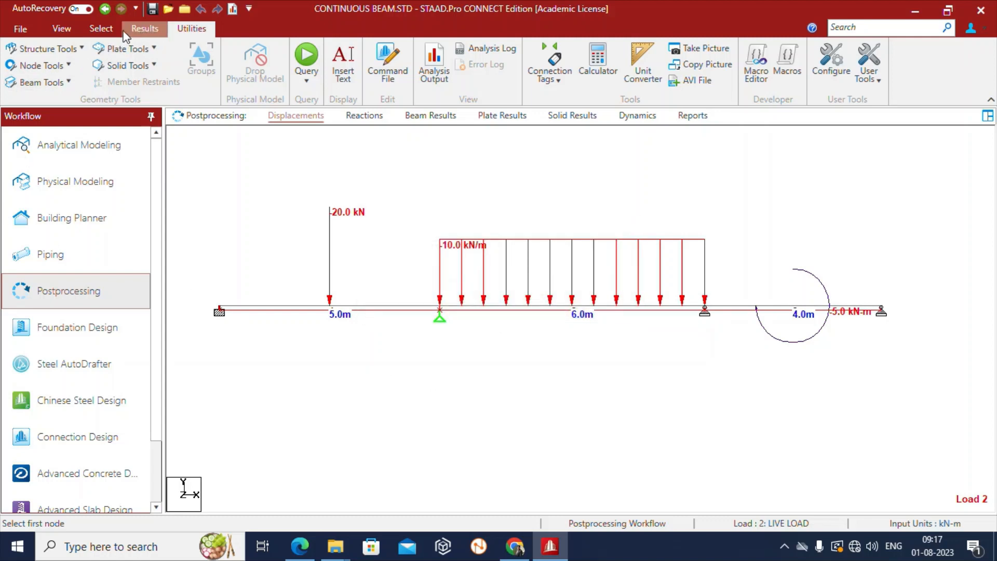
- Turn off the loading diagram and display the beam's displacement diagram for the live load case
{"action": "left_click", "coordinate": [61, 32]}
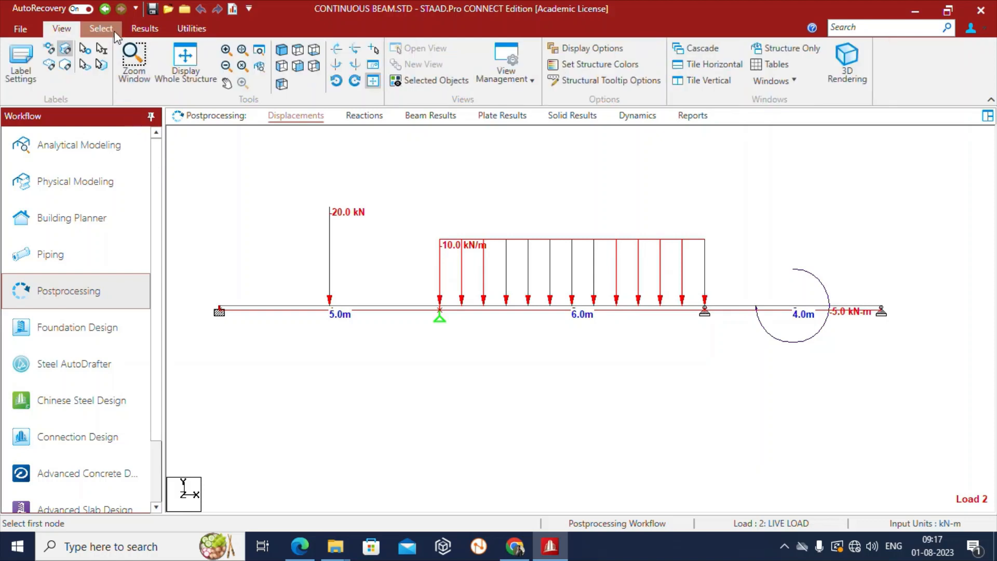
{"action": "left_click", "coordinate": [144, 31]}
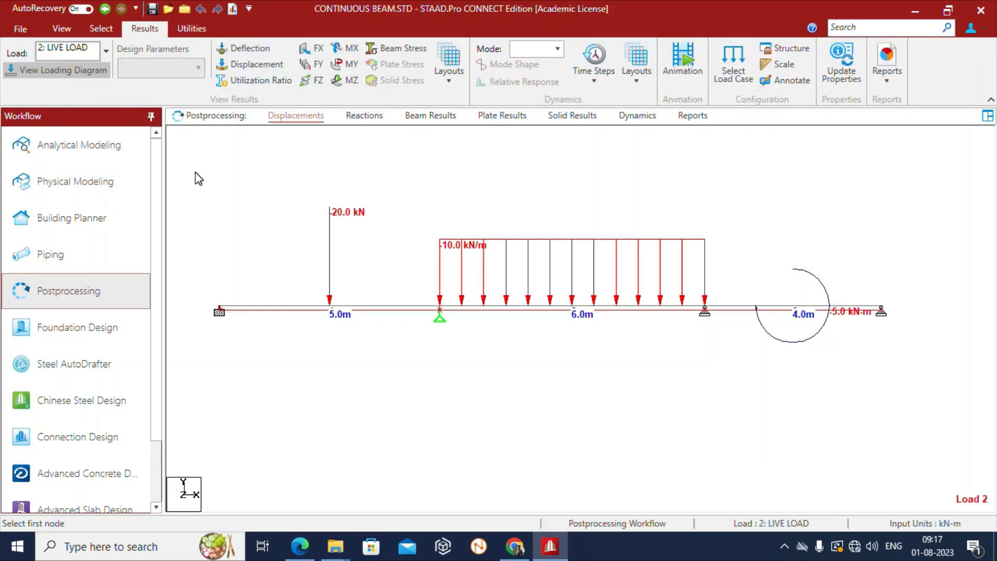
{"action": "left_click", "coordinate": [44, 72]}
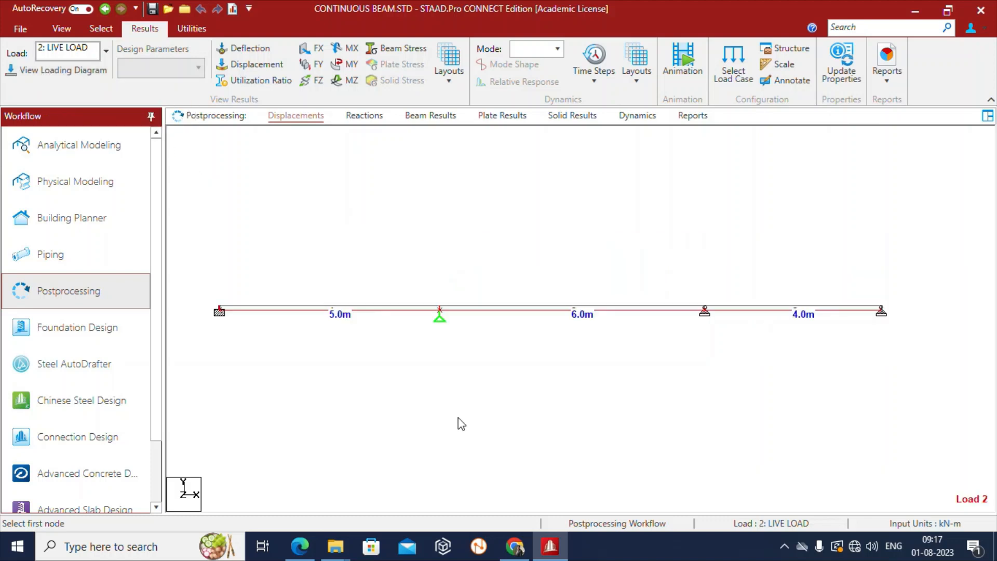
{"action": "left_click", "coordinate": [257, 66]}
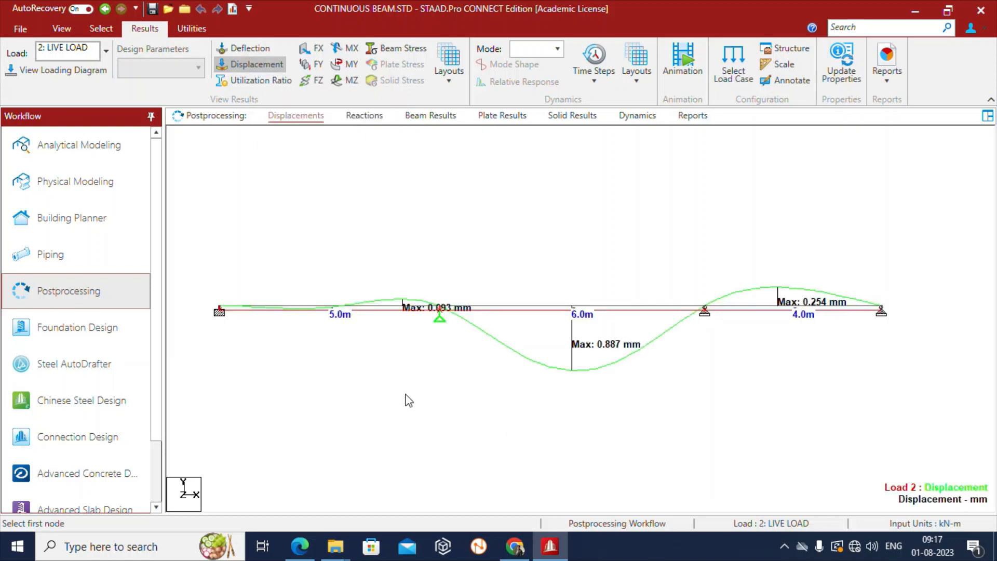
- Take a picture of the displacement diagram with DISPLACEMENT as both its ID and caption
{"action": "right_click", "coordinate": [328, 186]}
{"action": "left_click", "coordinate": [374, 279]}
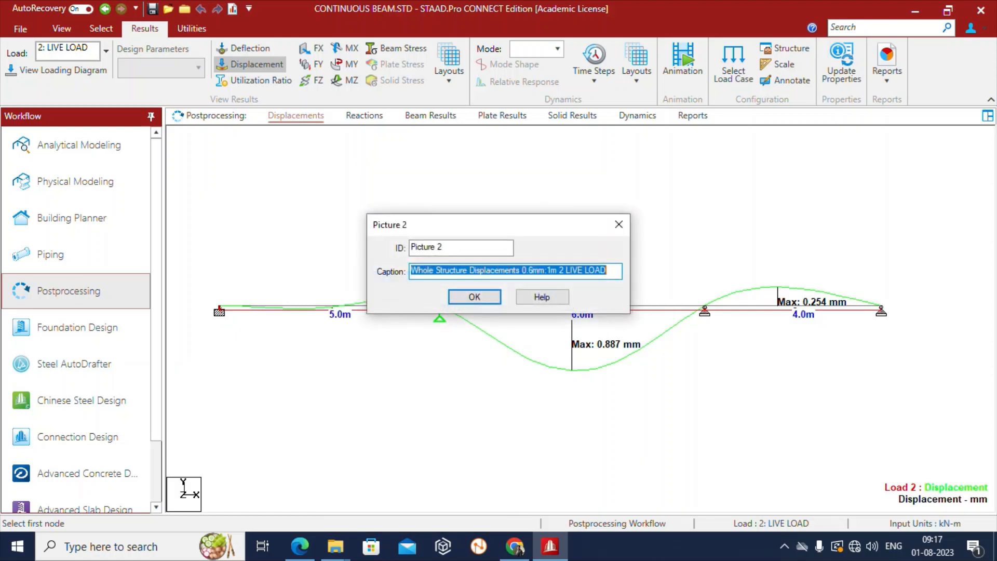
{"action": "key", "text": "shift+Tab"}
{"action": "type", "text": "DI"}
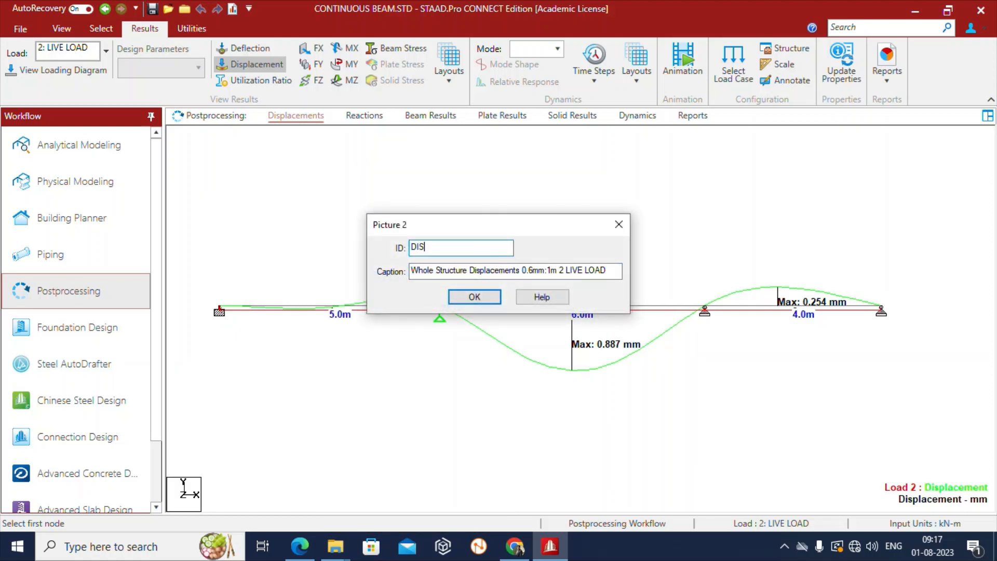
{"action": "type", "text": "SPLACEMENT"}
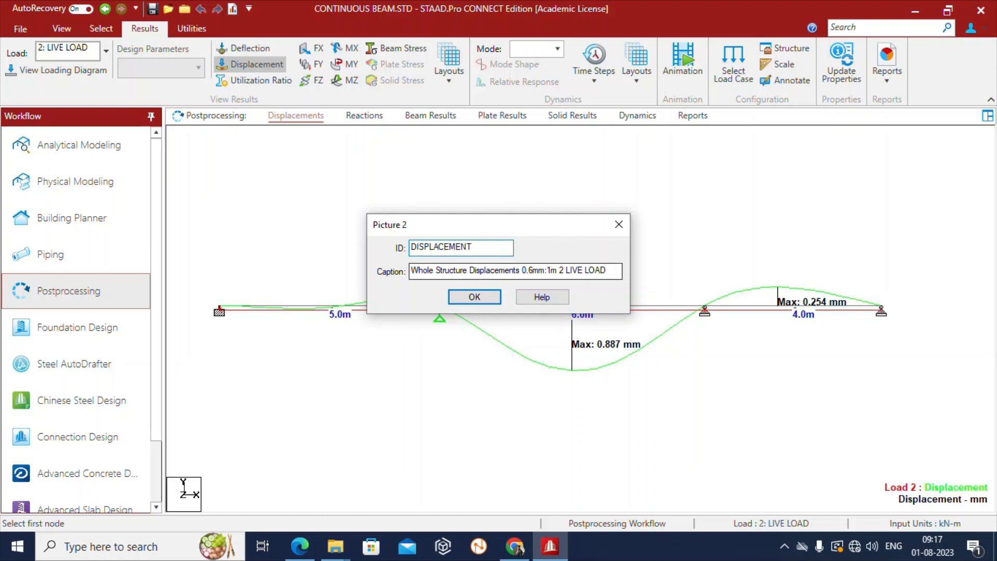
{"action": "key", "text": "Tab"}
{"action": "type", "text": "DI"}
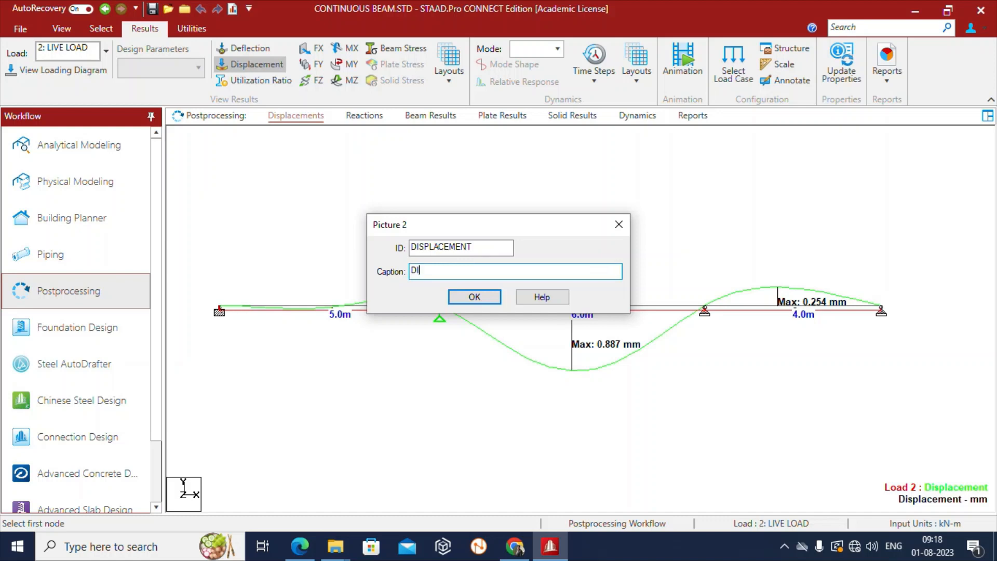
{"action": "type", "text": "SPLACEMENT"}
{"action": "left_click", "coordinate": [472, 296]}
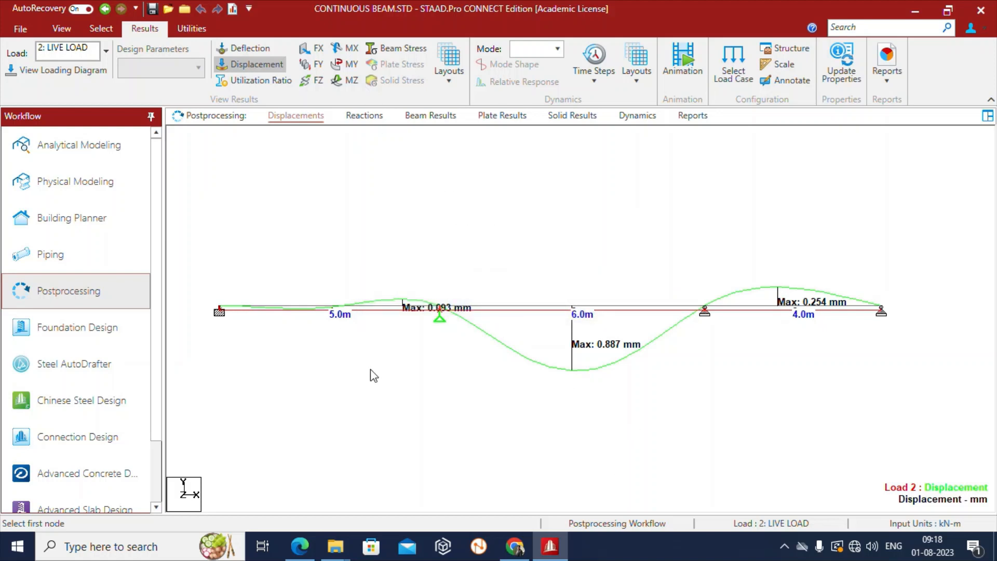
- Show the support reactions in an enlarged structure view and limit their annotation to Global X, Global Y and Global rZ
{"action": "left_click", "coordinate": [365, 116]}
{"action": "left_click", "coordinate": [533, 140]}
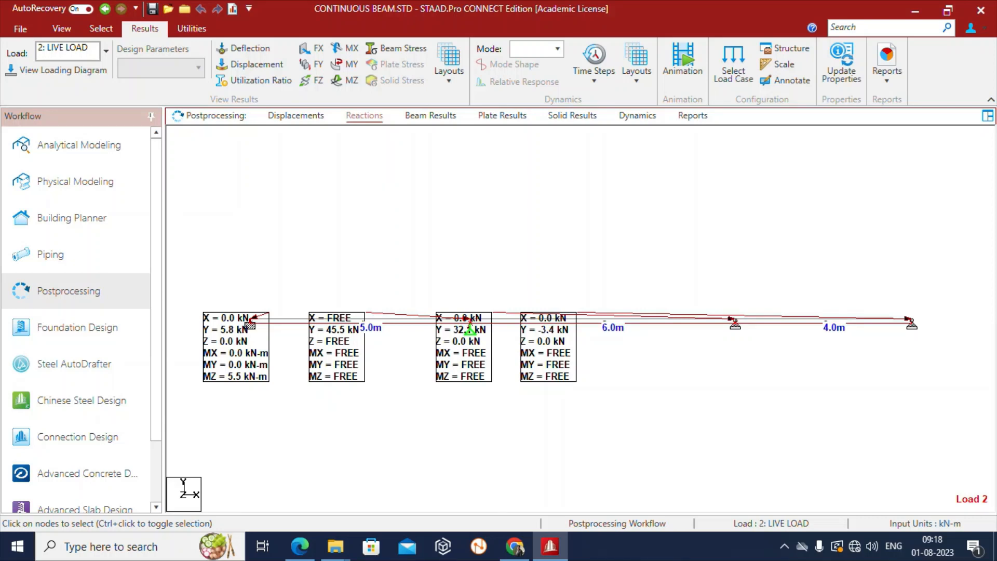
{"action": "left_click", "coordinate": [780, 80]}
{"action": "mouse_move", "coordinate": [529, 143]}
{"action": "left_mouse_down"}
{"action": "mouse_move", "coordinate": [607, 85]}
{"action": "mouse_move", "coordinate": [704, 47]}
{"action": "left_mouse_up"}
{"action": "left_click", "coordinate": [604, 103]}
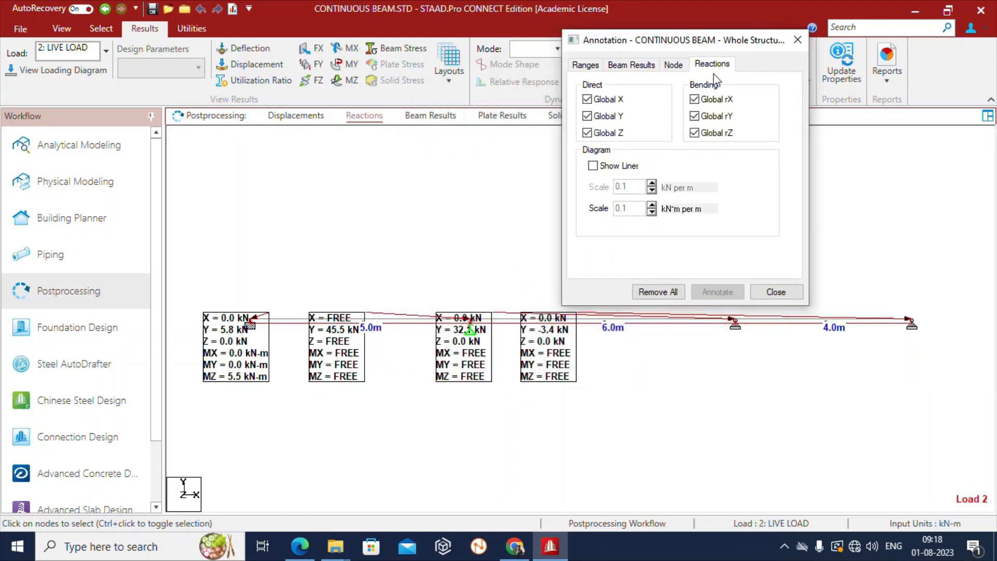
{"action": "left_click", "coordinate": [587, 132]}
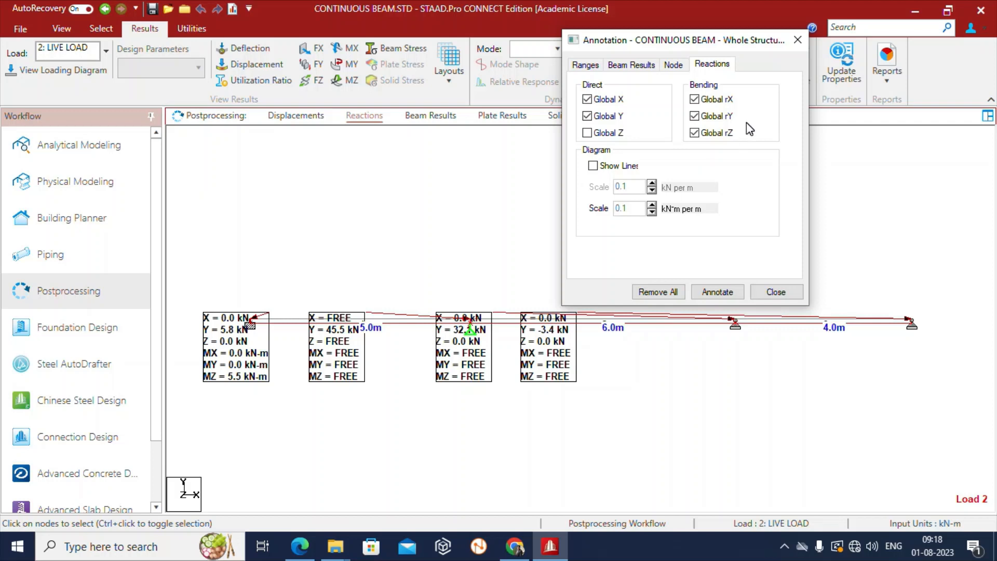
{"action": "left_click", "coordinate": [719, 100]}
{"action": "left_click", "coordinate": [719, 116]}
- Enable reaction lines with both the force and moment scales set to 25, and annotate the beam
{"action": "left_click", "coordinate": [593, 165]}
{"action": "type", "text": "25"}
{"action": "key", "text": "Tab"}
{"action": "type", "text": "25"}
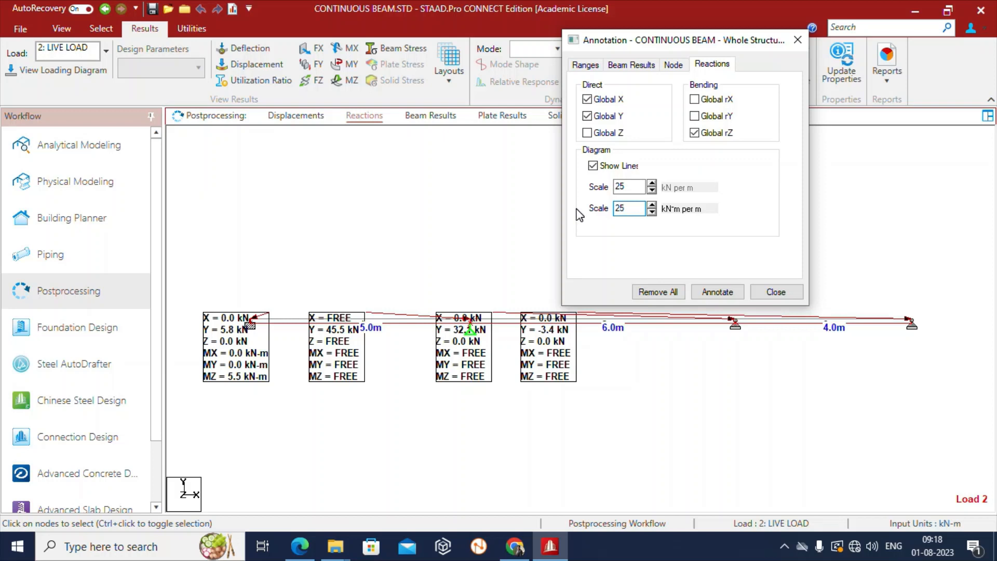
{"action": "left_click", "coordinate": [725, 292]}
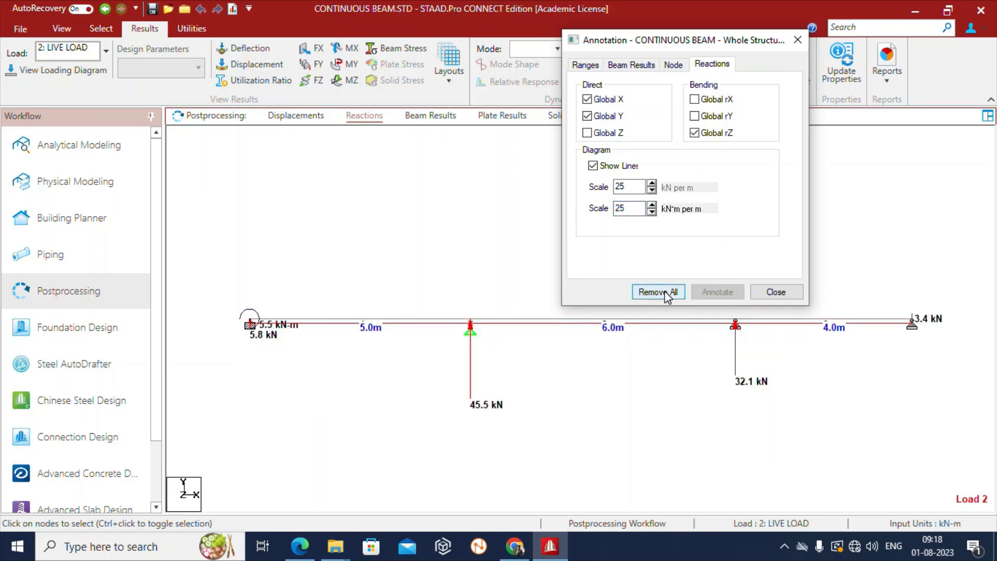
{"action": "left_click", "coordinate": [780, 294]}
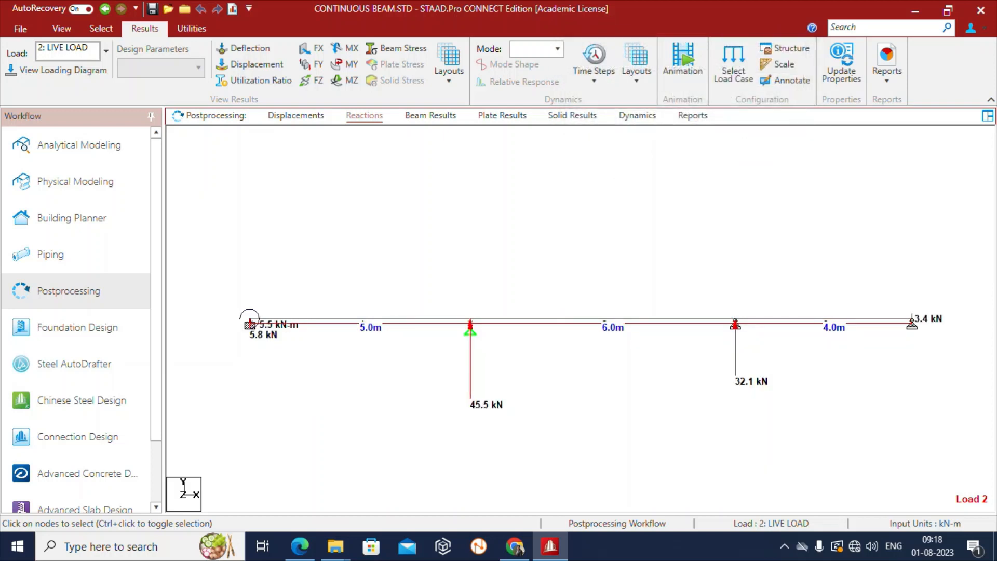
- Take a picture of the annotated support reactions with REACTIONS as both its ID and caption
{"action": "middle_click_drag", "start_coordinate": [769, 311], "coordinate": [750, 267]}
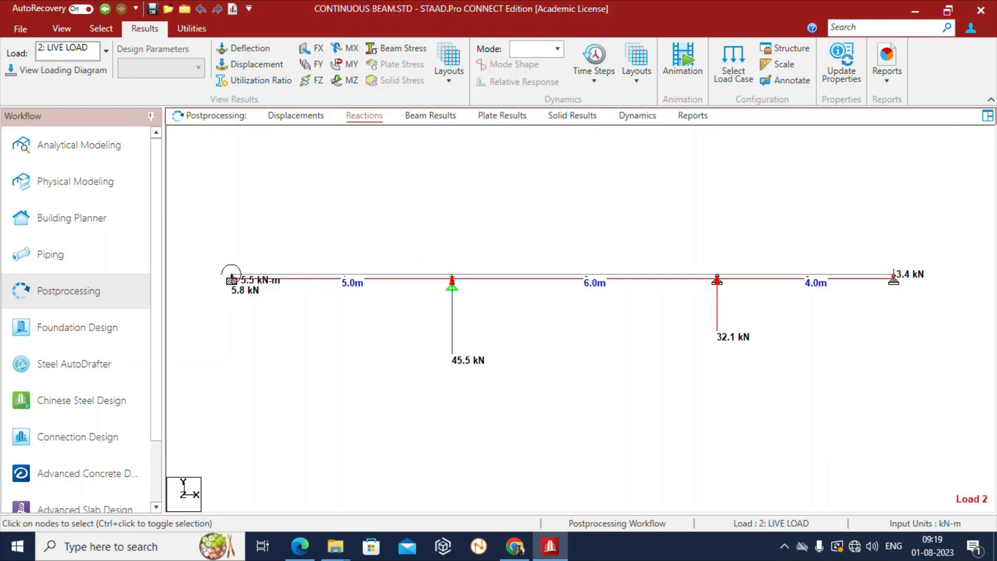
{"action": "right_click", "coordinate": [387, 148]}
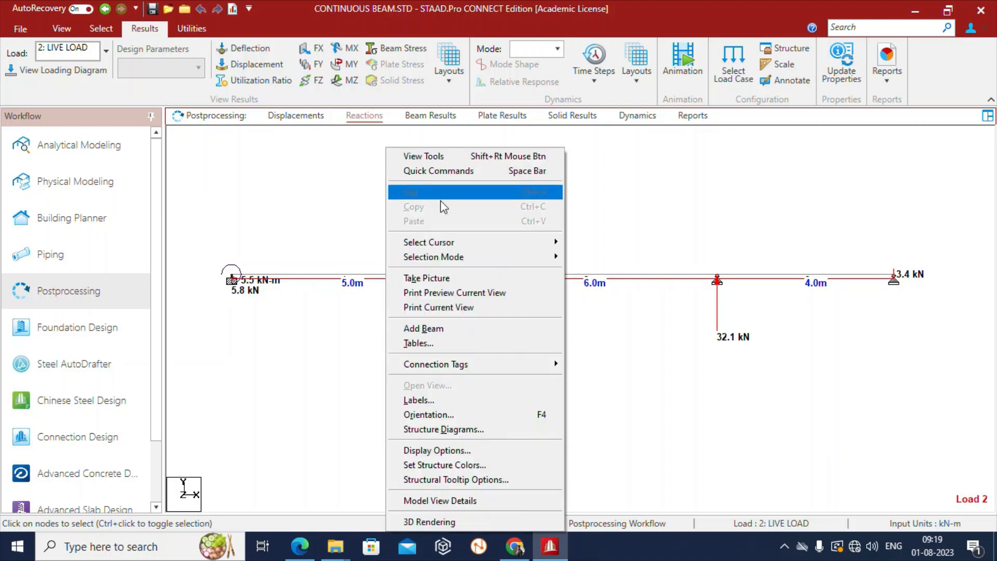
{"action": "left_click", "coordinate": [435, 278]}
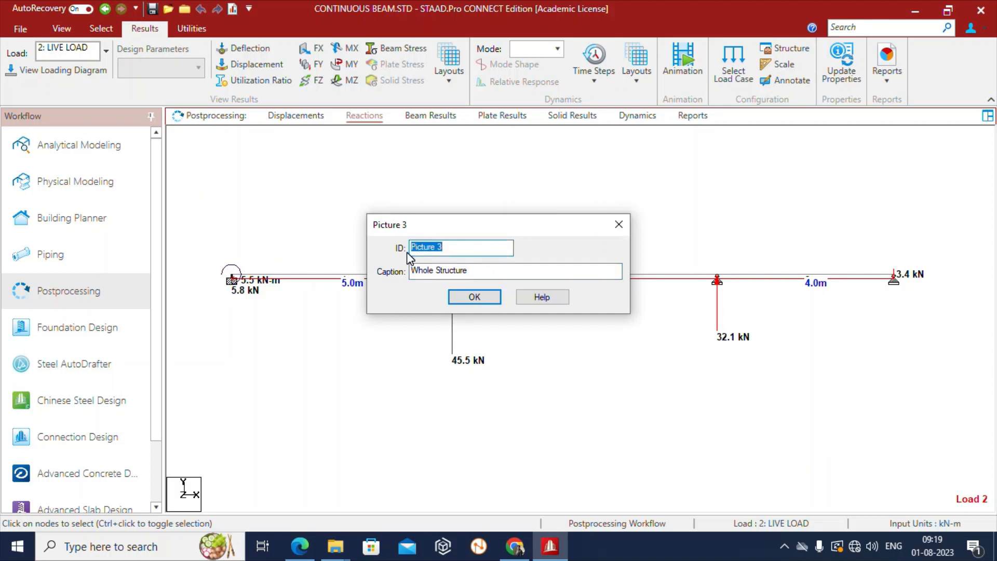
{"action": "type", "text": "REACTIONS"}
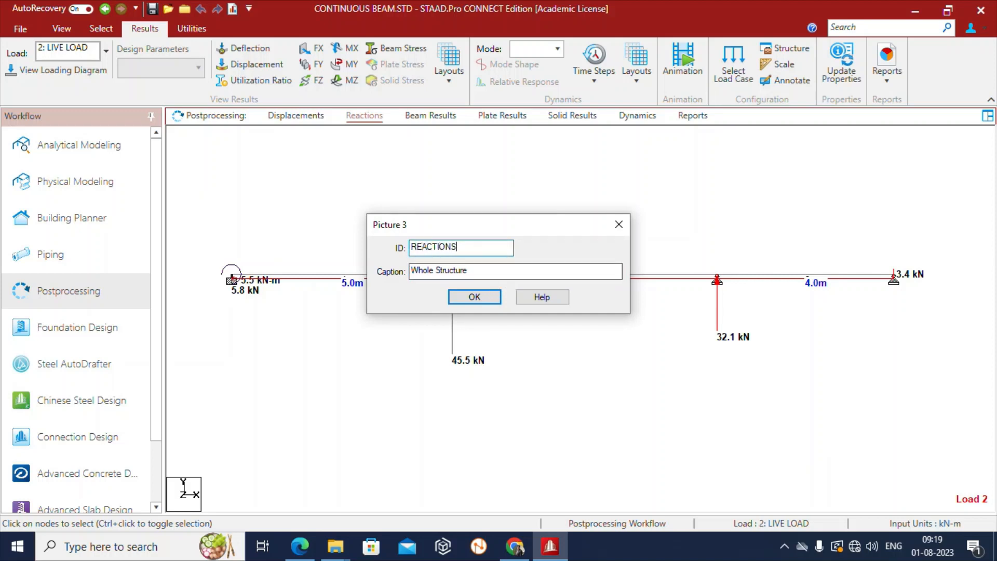
{"action": "key", "text": "Tab"}
{"action": "type", "text": "REACT"}
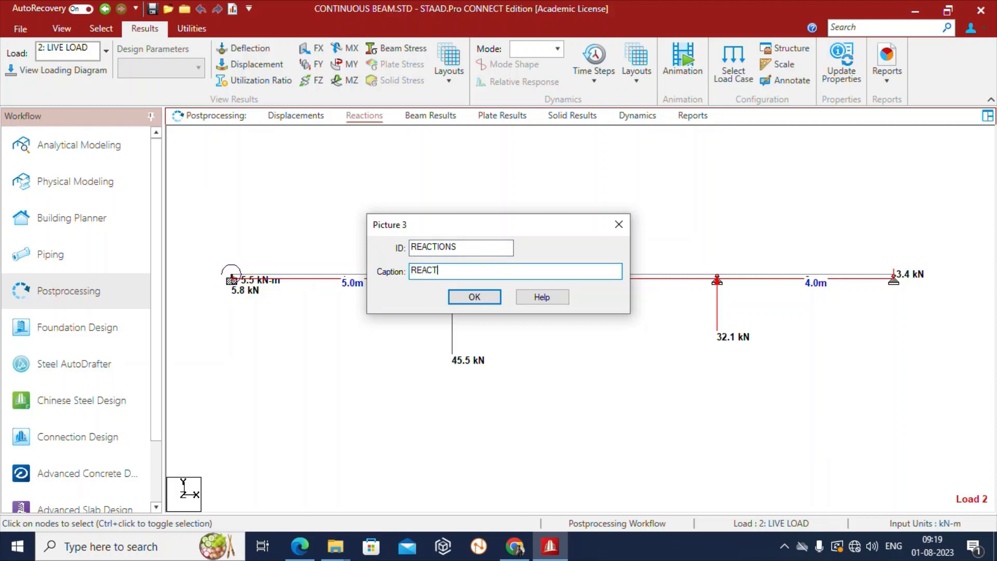
{"action": "type", "text": "IONS"}
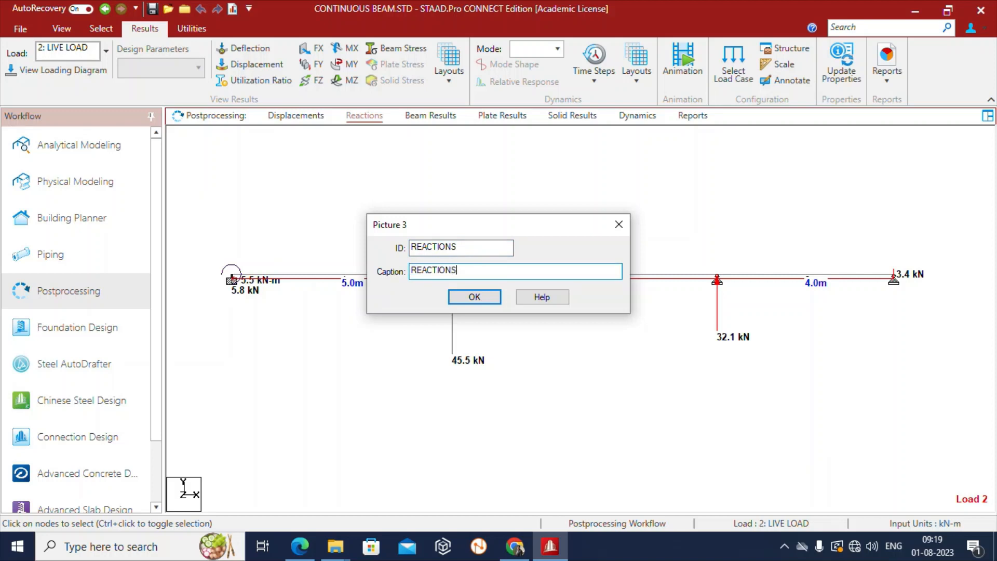
{"action": "left_click", "coordinate": [475, 297]}
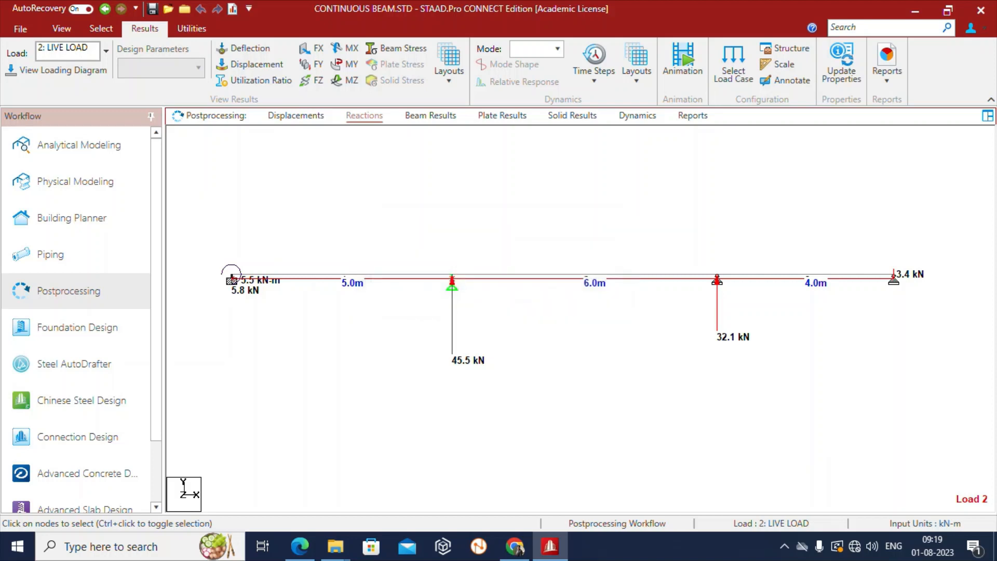
- Show the beam results and enlarge the structure view with the Mz bending moment diagram
{"action": "left_click", "coordinate": [439, 116]}
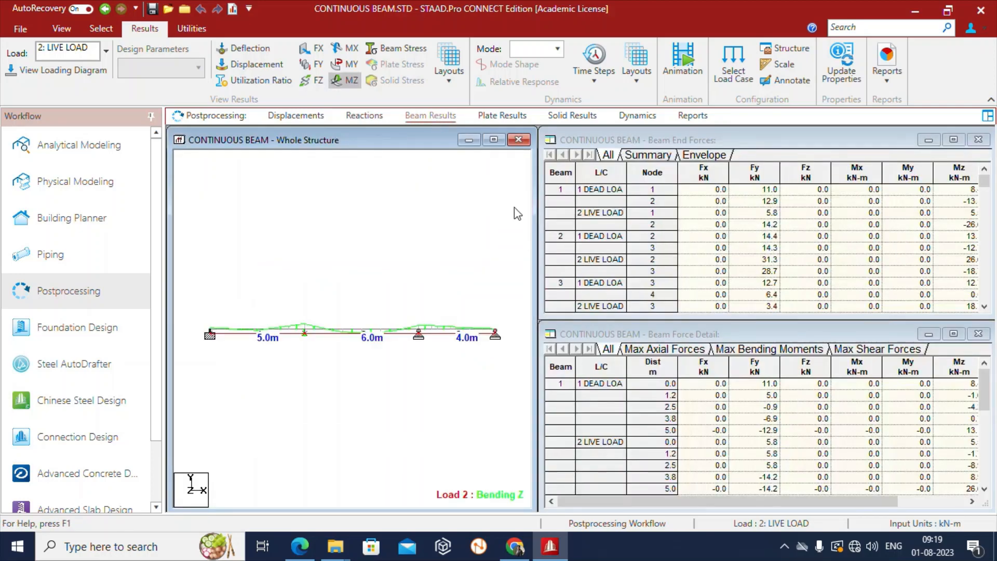
{"action": "left_click", "coordinate": [494, 139]}
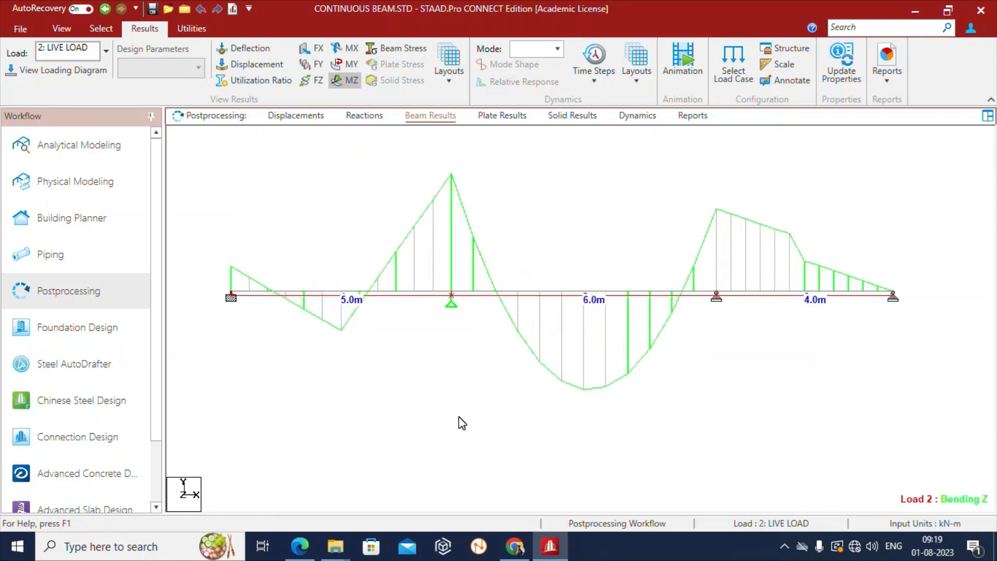
{"action": "middle_click_drag", "start_coordinate": [655, 403], "coordinate": [660, 419]}
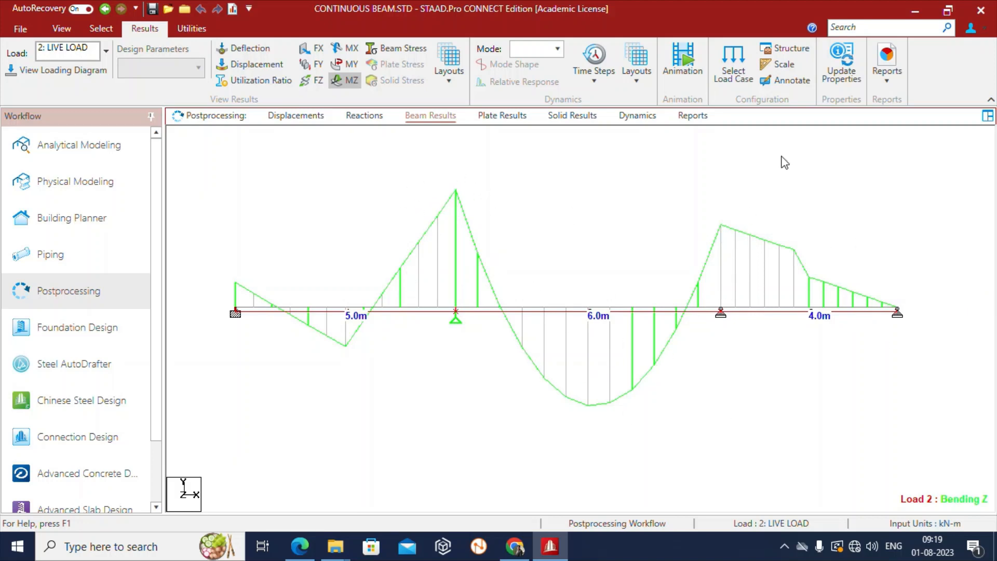
- Annotate the bending moment diagram with its Ends, Maximum and Mid point values
{"action": "left_click", "coordinate": [789, 79]}
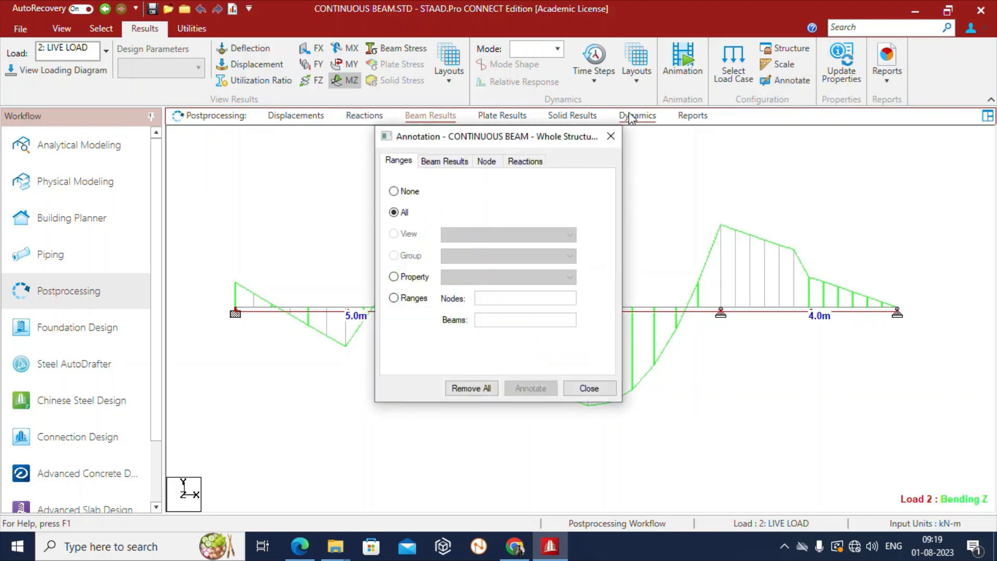
{"action": "left_click_drag", "start_coordinate": [560, 137], "coordinate": [708, 97]}
{"action": "left_click", "coordinate": [593, 122]}
{"action": "left_click_drag", "start_coordinate": [634, 94], "coordinate": [763, 54]}
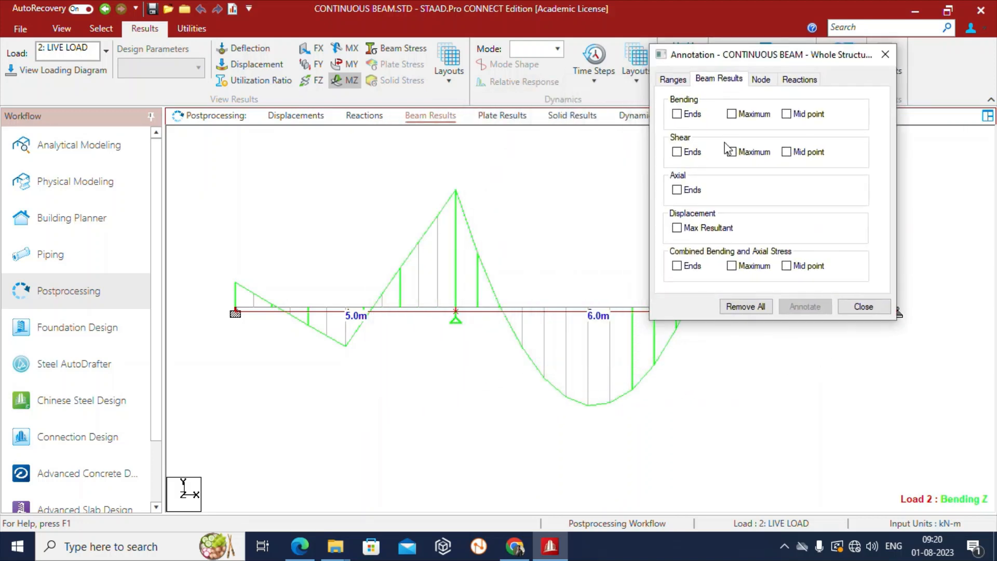
{"action": "left_click", "coordinate": [677, 114]}
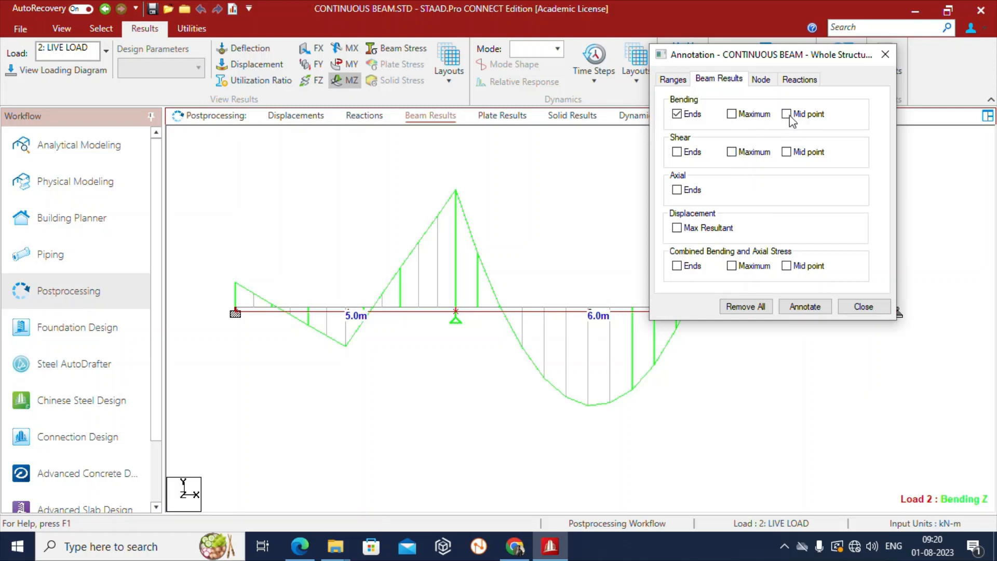
{"action": "left_click", "coordinate": [731, 114]}
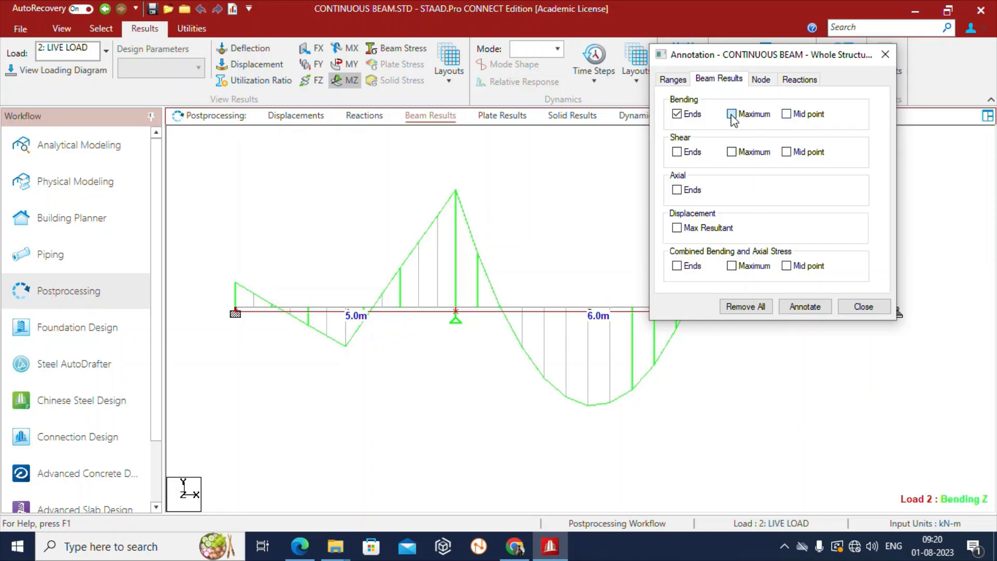
{"action": "left_click", "coordinate": [788, 115]}
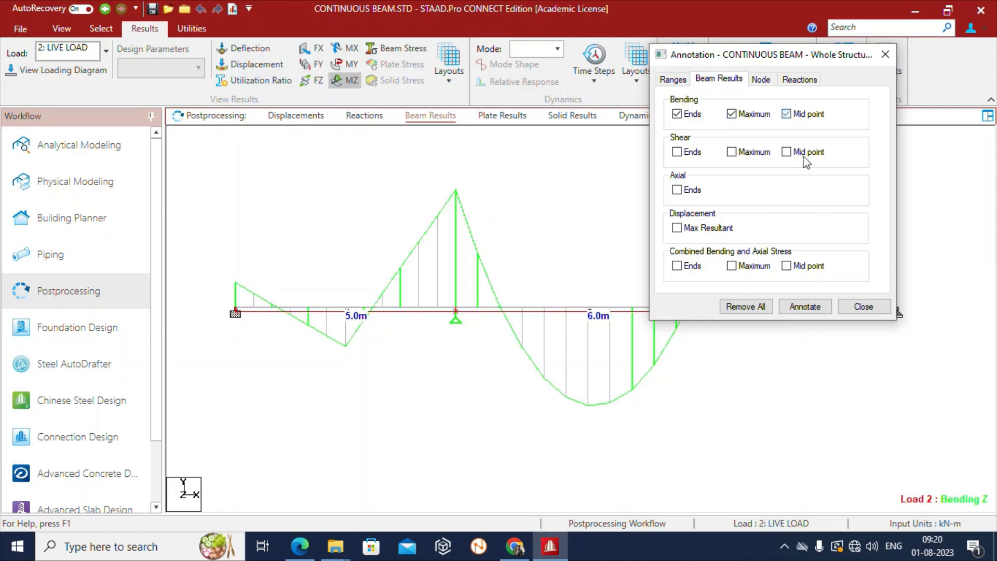
{"action": "left_click", "coordinate": [800, 305]}
{"action": "left_click", "coordinate": [863, 306]}
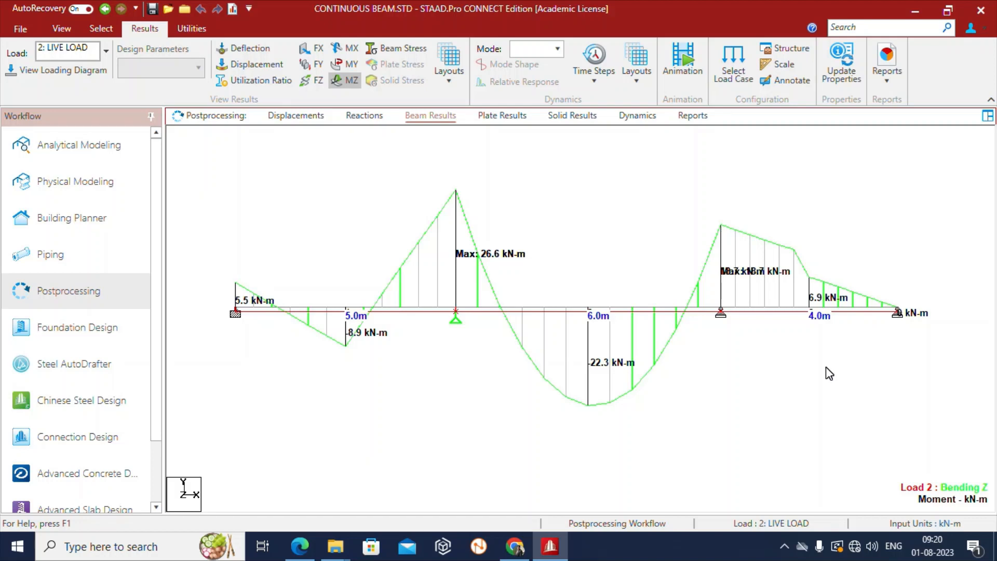
- Take a picture of the annotated bending moment diagram with ID BMD and caption BENDING MOMENT DIAGRAM
{"action": "right_click", "coordinate": [370, 165]}
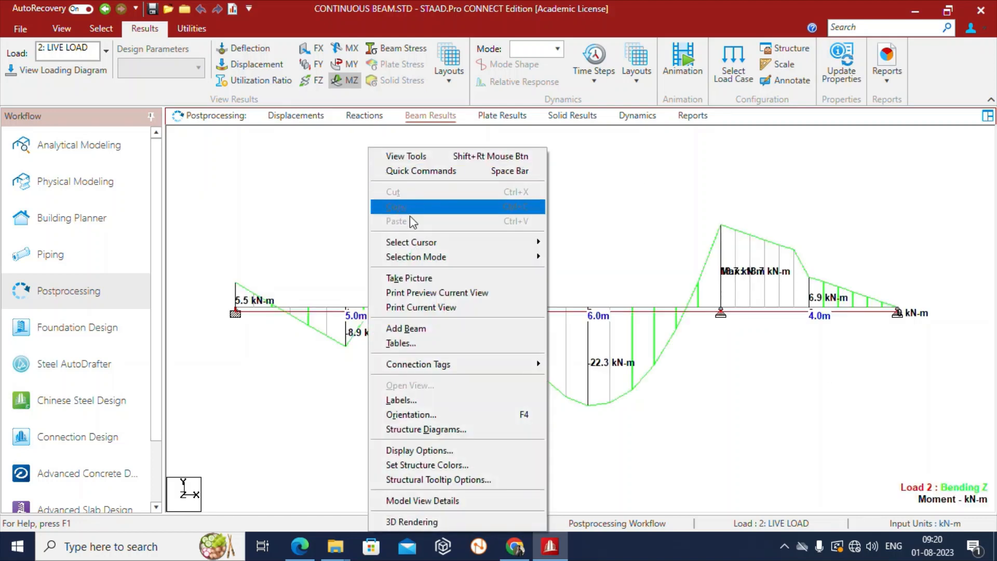
{"action": "left_click", "coordinate": [409, 278]}
{"action": "key", "text": "shift+Tab"}
{"action": "type", "text": "BMD"}
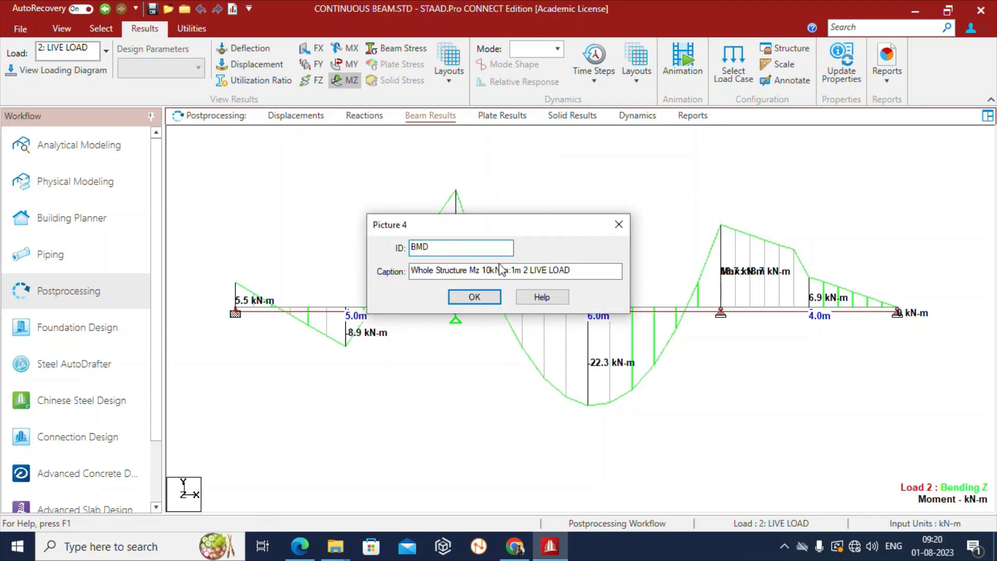
{"action": "key", "text": "Tab"}
{"action": "type", "text": "BENDI"}
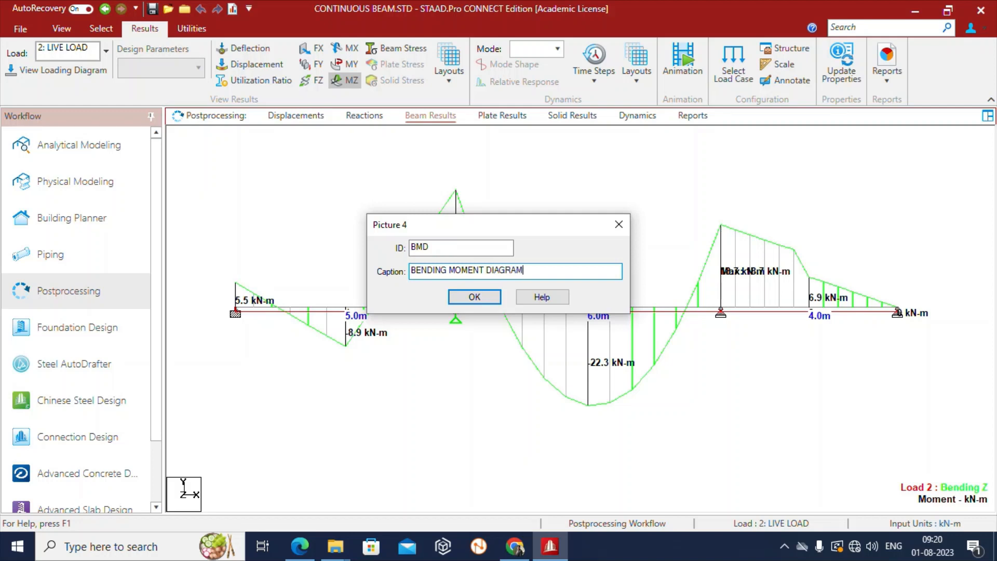
{"action": "left_click", "coordinate": [474, 297]}
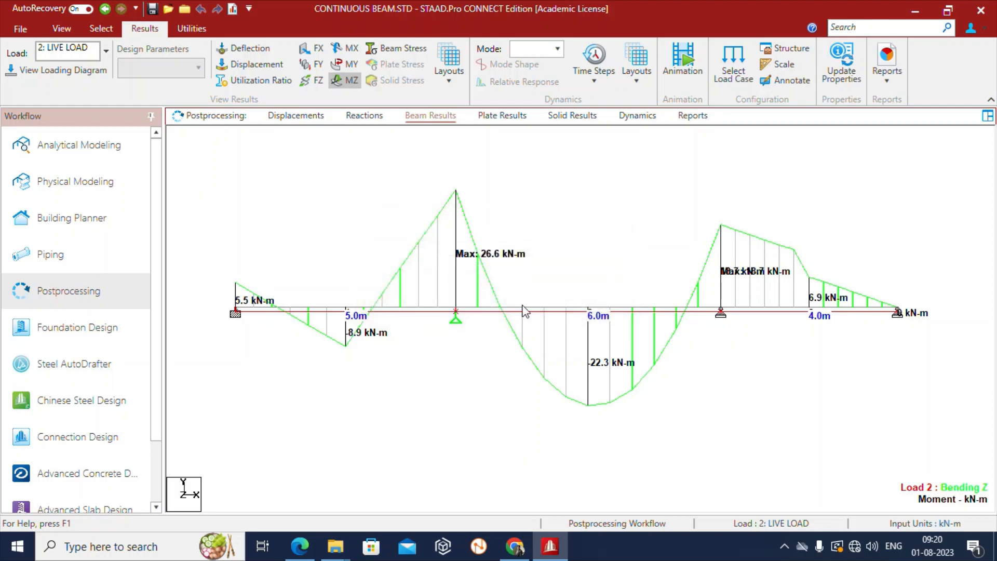
- Turn off the Mz bending moment diagram and display the Fy shear force diagram on the beam instead
{"action": "left_click", "coordinate": [350, 83]}
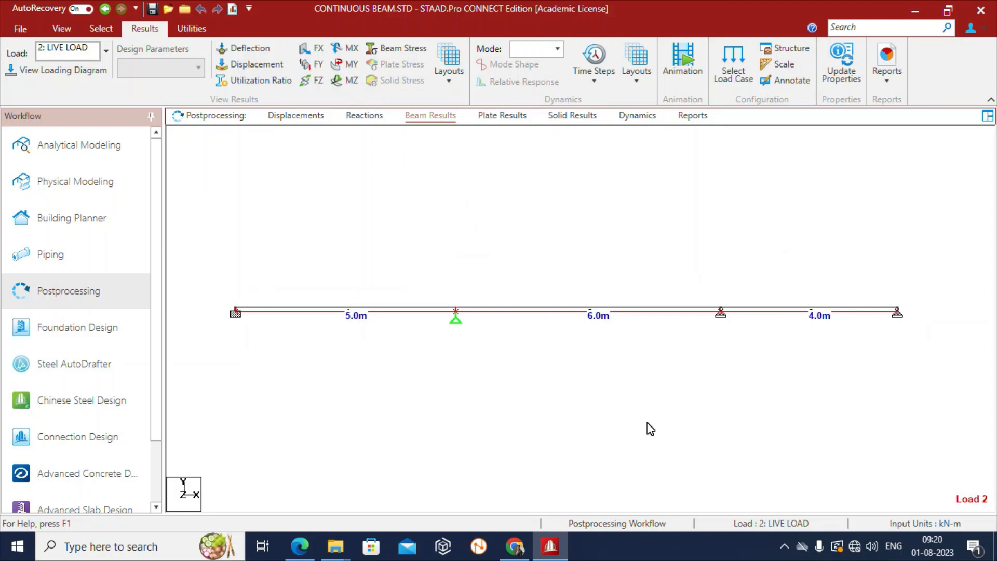
{"action": "left_click", "coordinate": [352, 83]}
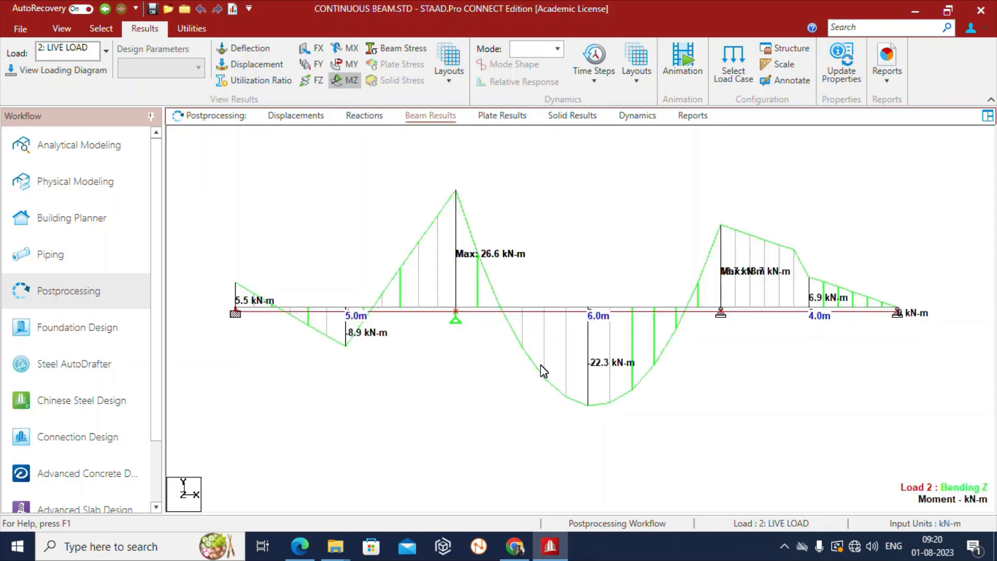
{"action": "left_click", "coordinate": [348, 82]}
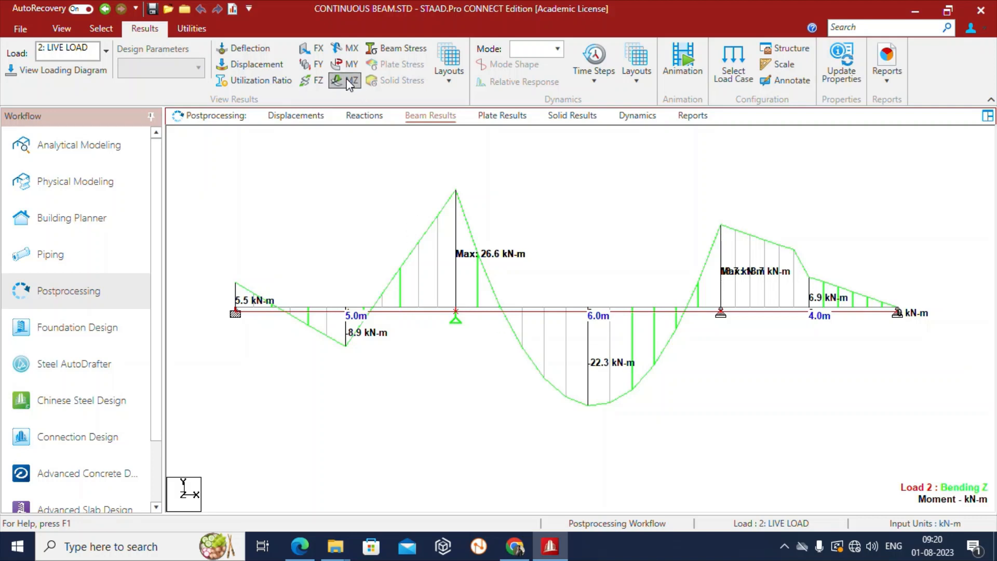
{"action": "left_click", "coordinate": [318, 66]}
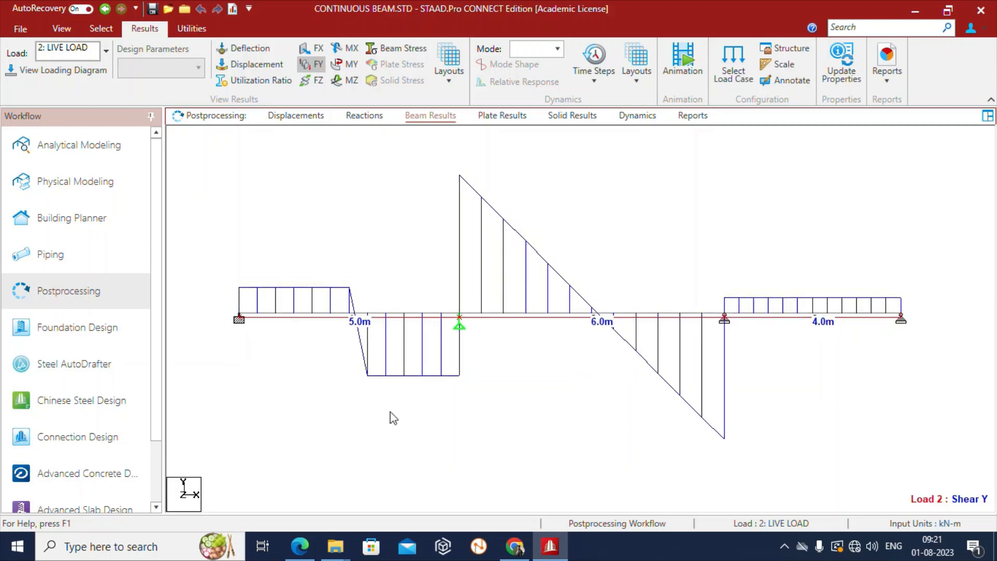
- Annotate the shear force diagram with its Ends and Maximum values
{"action": "left_click", "coordinate": [789, 86]}
{"action": "left_click_drag", "start_coordinate": [556, 136], "coordinate": [719, 92]}
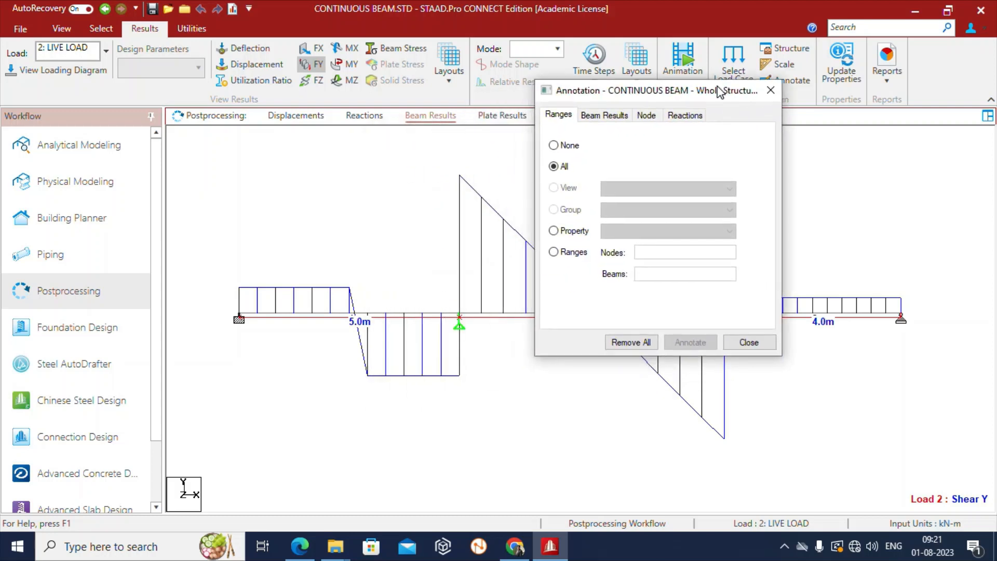
{"action": "left_click", "coordinate": [604, 115]}
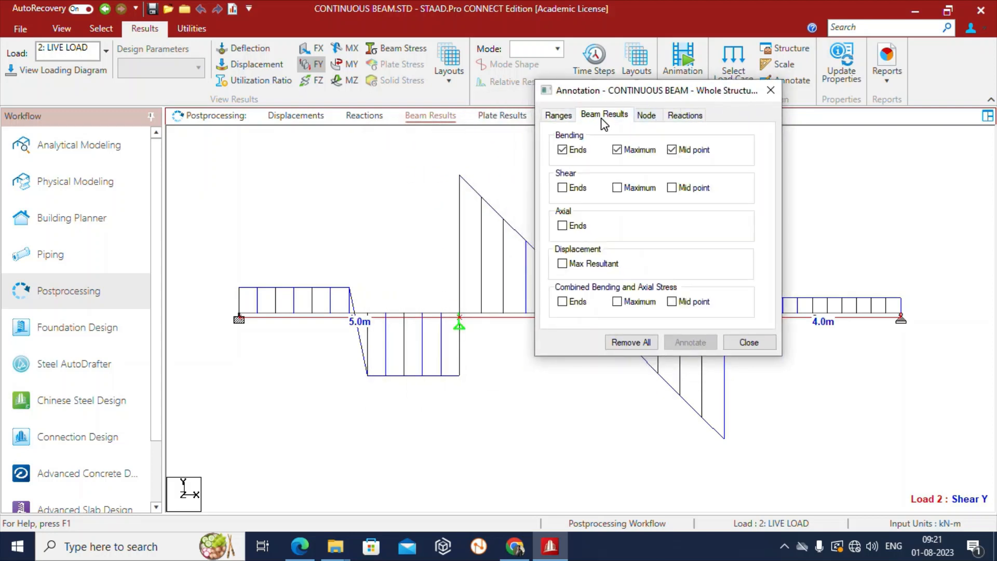
{"action": "left_click", "coordinate": [565, 191]}
{"action": "left_click", "coordinate": [617, 188]}
{"action": "left_click", "coordinate": [675, 343]}
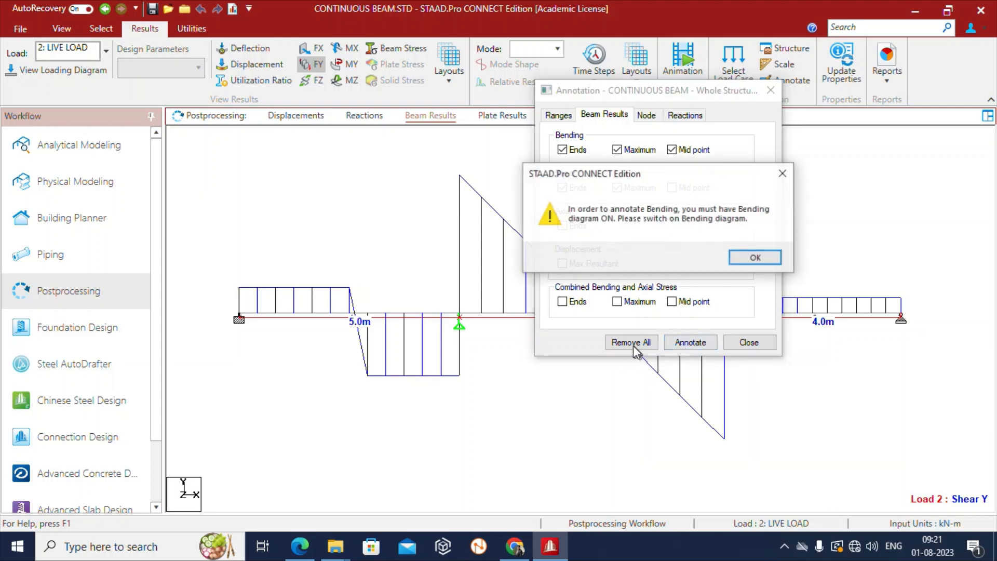
{"action": "left_click", "coordinate": [753, 258]}
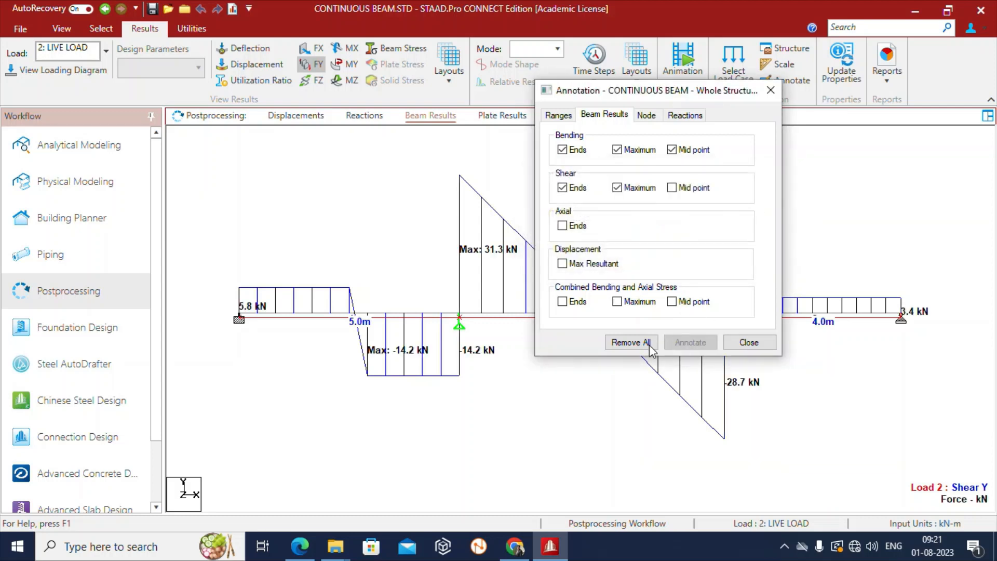
{"action": "left_click", "coordinate": [771, 92]}
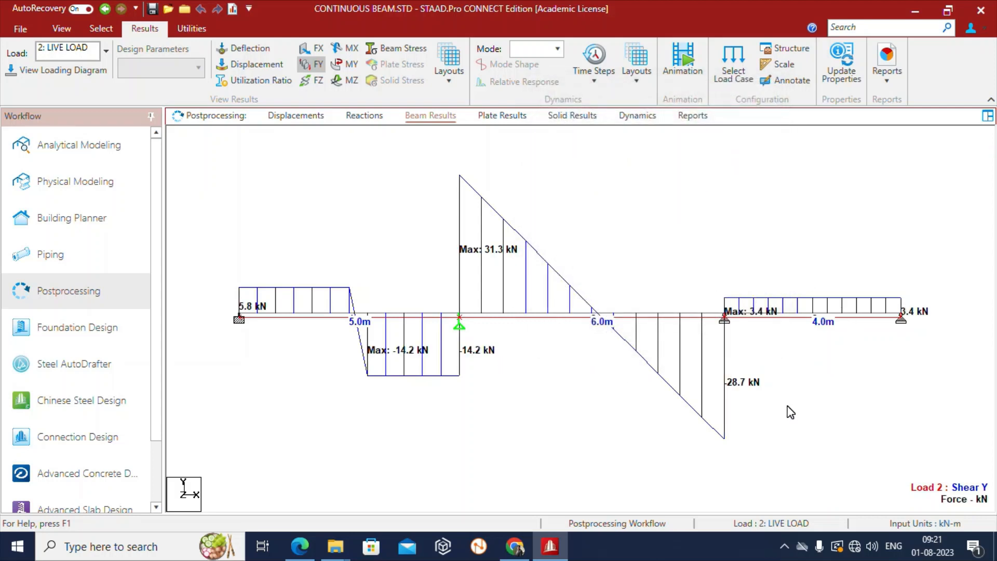
- Take a picture of the annotated shear force diagram with ID SFD and caption SHEAR FORCE DIAGRAM
{"action": "left_click", "coordinate": [550, 158]}
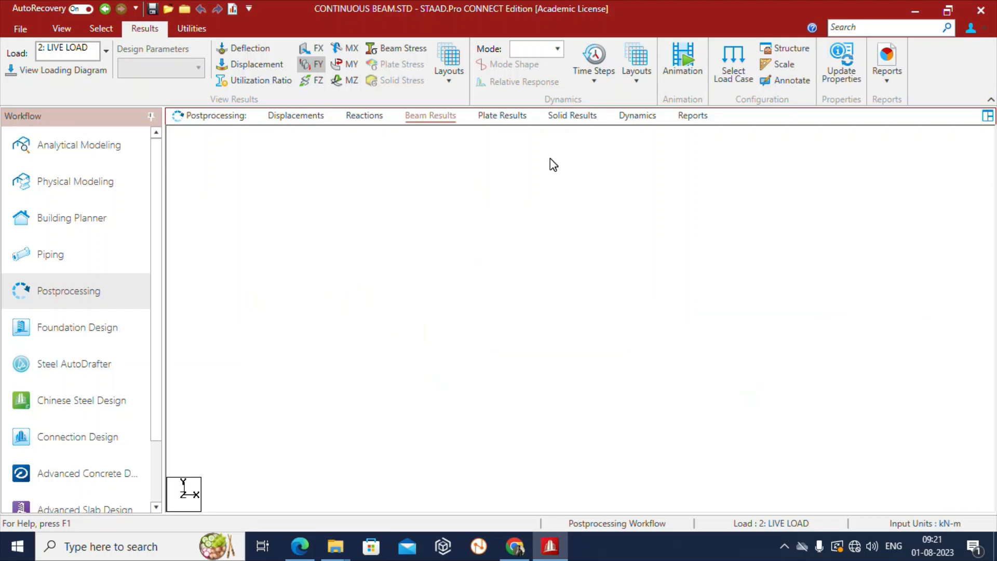
{"action": "right_click", "coordinate": [550, 158]}
{"action": "left_click", "coordinate": [605, 278]}
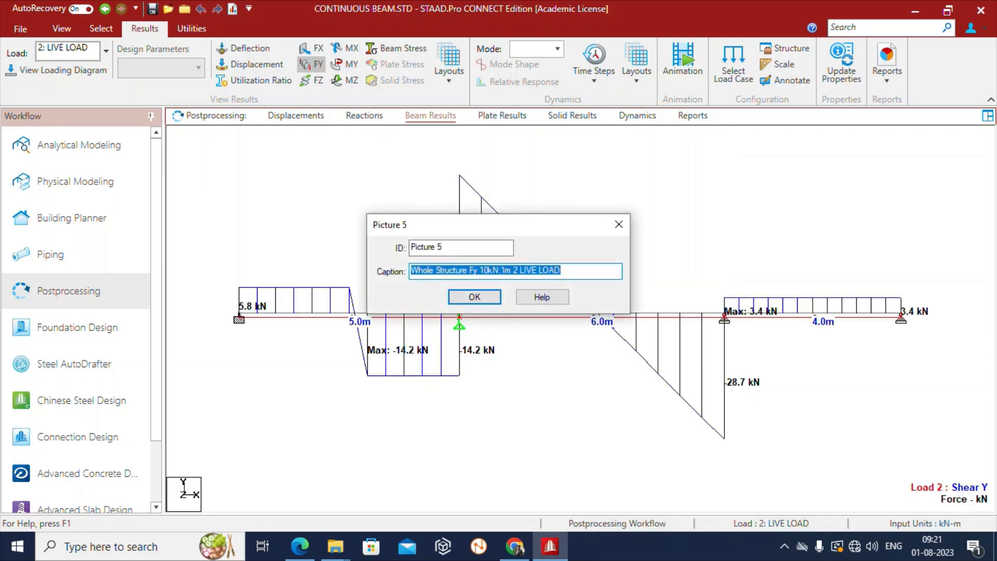
{"action": "key", "text": "shift+Tab"}
{"action": "type", "text": "S"}
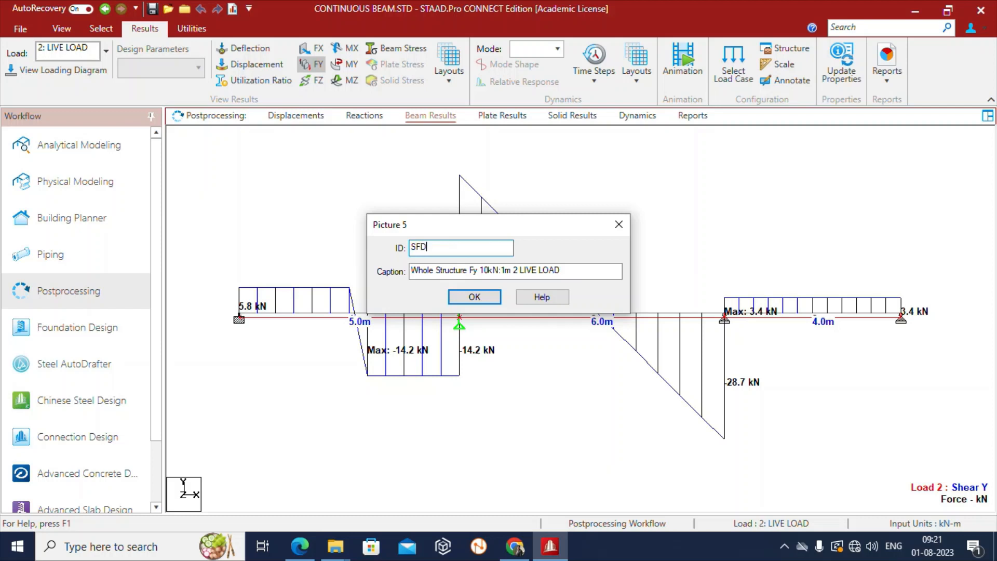
{"action": "key", "text": "Tab"}
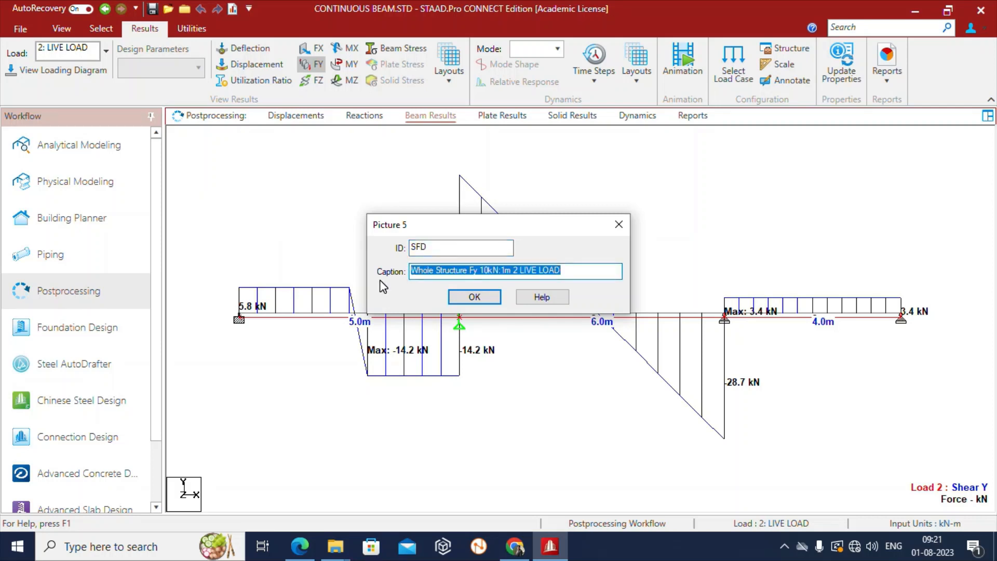
{"action": "type", "text": "SHEAR FORCE DIAGRAM"}
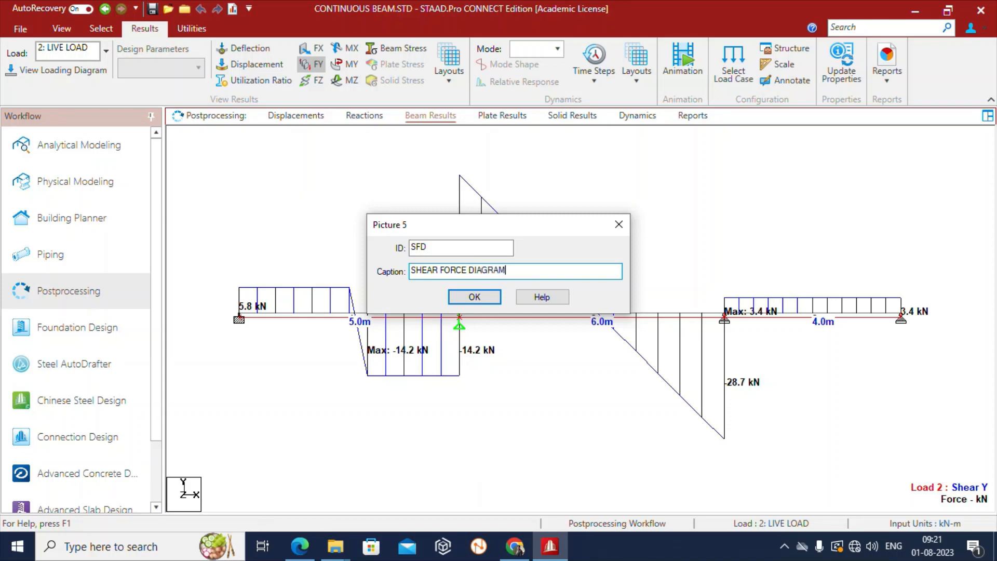
{"action": "left_click", "coordinate": [474, 296]}
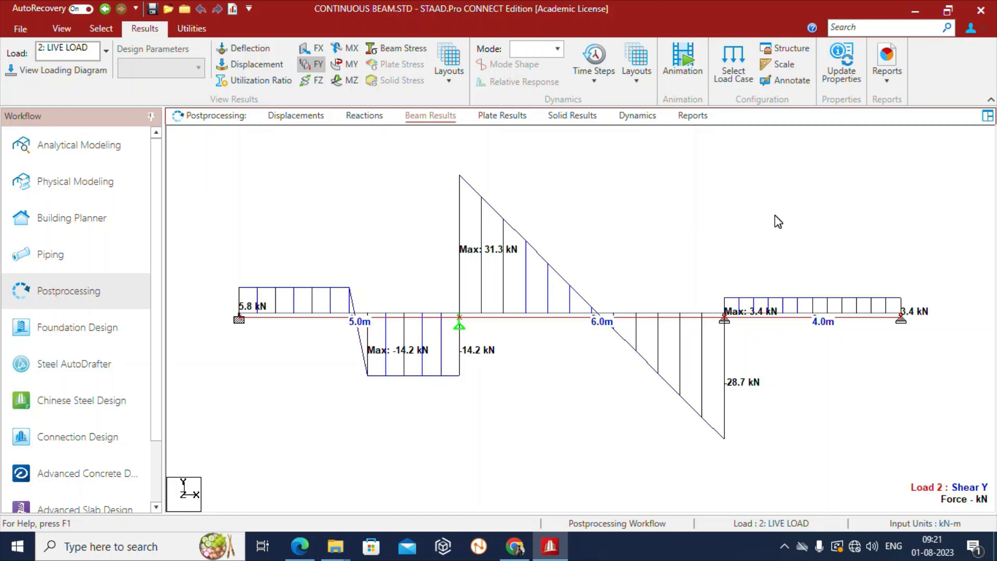
- Open the report setup and add Beam Max Moments from the Output items to the report
{"action": "left_click", "coordinate": [692, 116]}
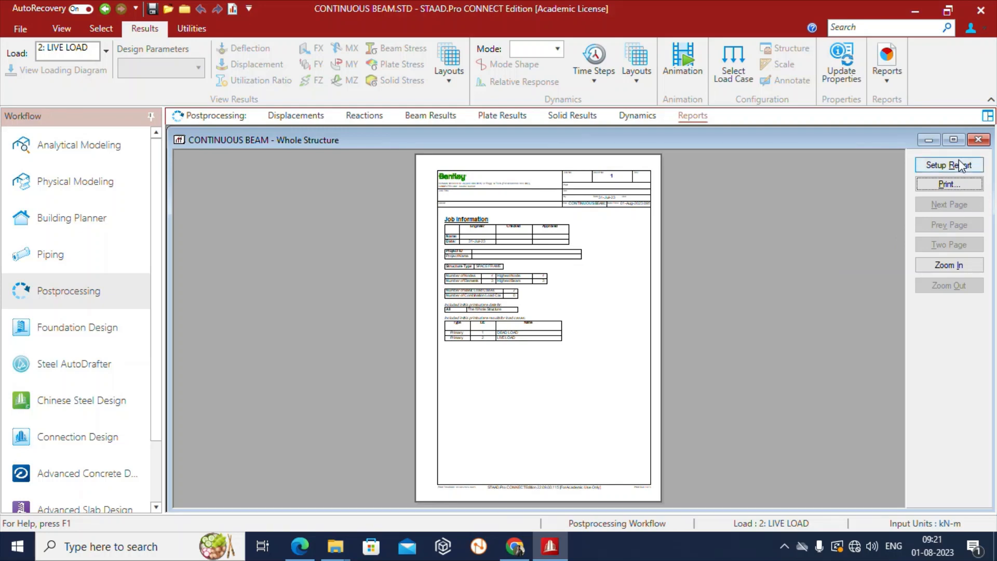
{"action": "left_click", "coordinate": [942, 165]}
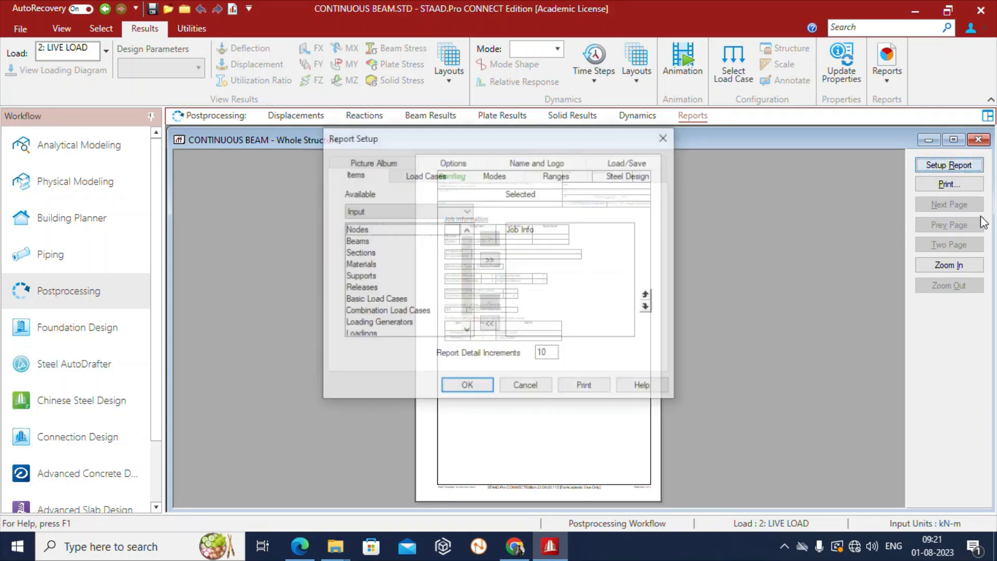
{"action": "left_click_drag", "start_coordinate": [464, 148], "coordinate": [410, 94]}
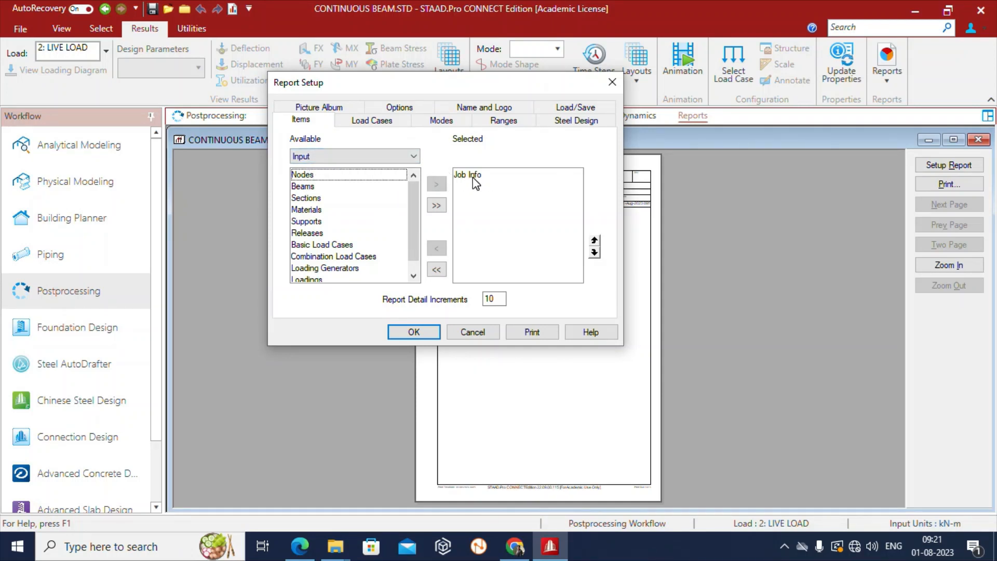
{"action": "left_click", "coordinate": [343, 157]}
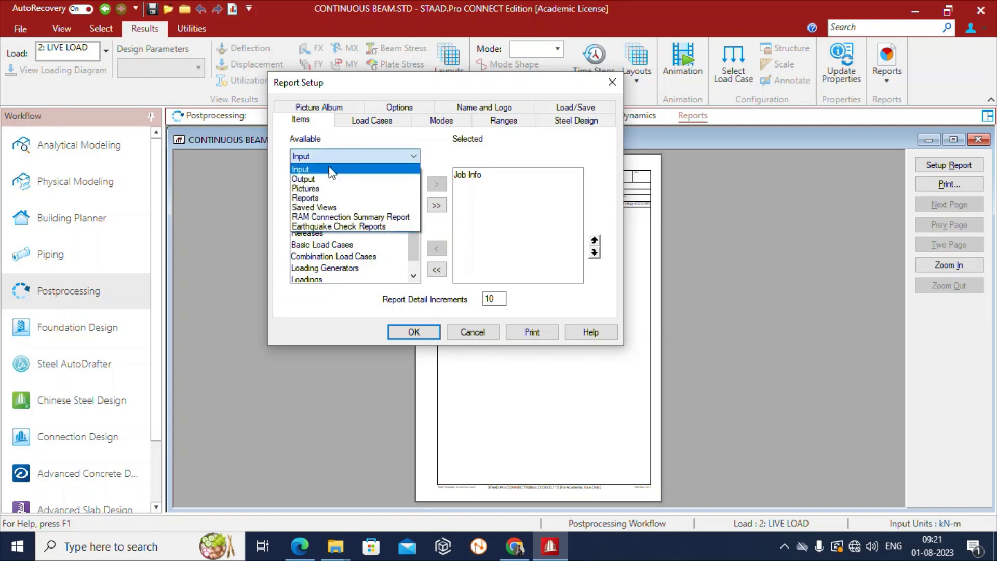
{"action": "left_click", "coordinate": [311, 180]}
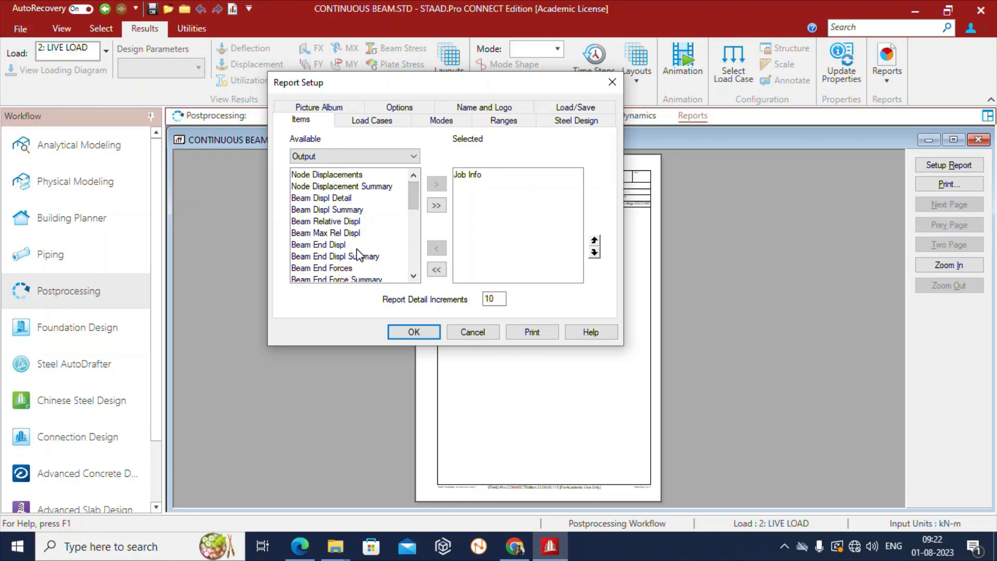
{"action": "scroll", "coordinate": [353, 256], "scroll_direction": "down", "scroll_amount": 2}
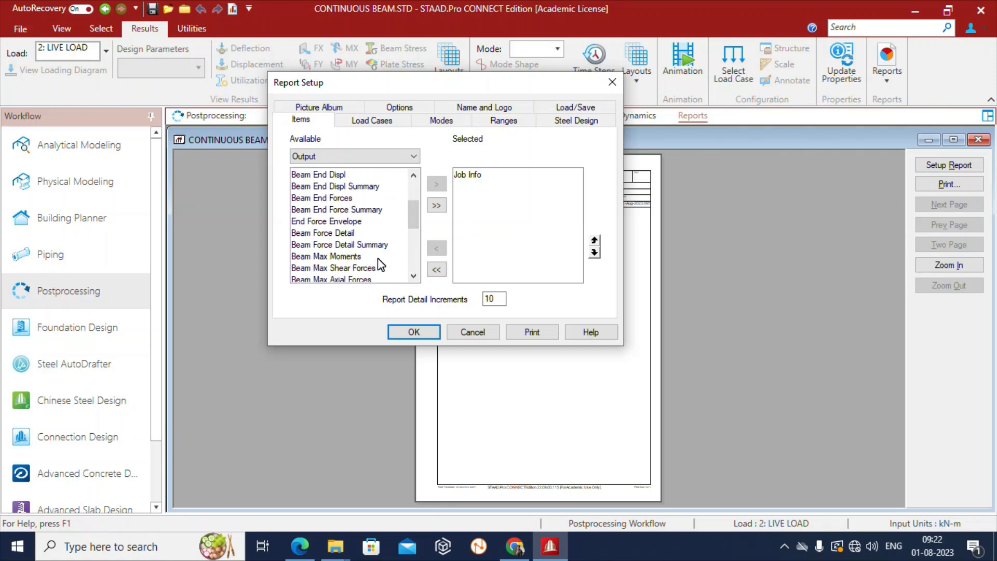
{"action": "left_click", "coordinate": [311, 260]}
{"action": "left_click", "coordinate": [435, 186]}
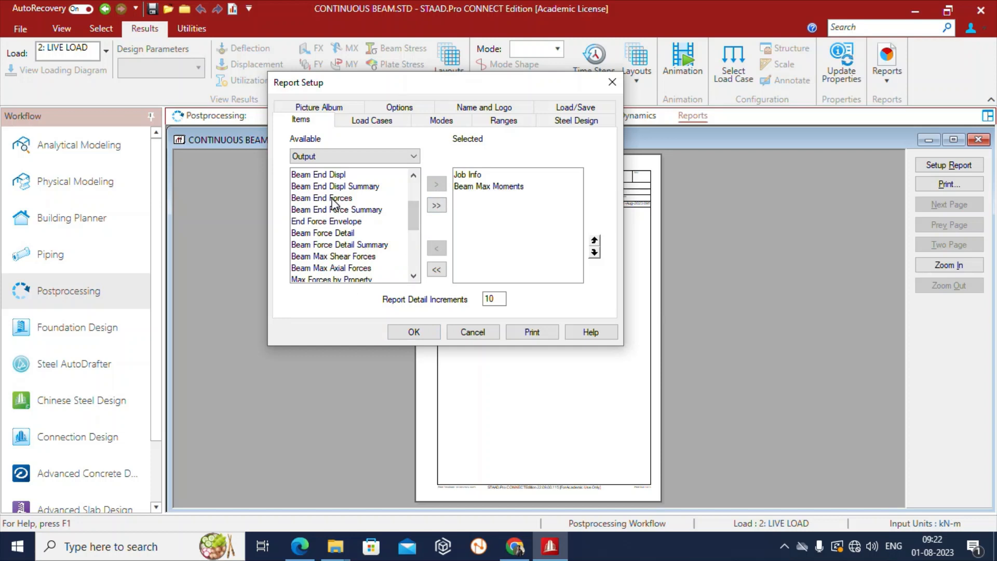
- Add the Reactions and Beam Displ Detail output items to the report's selected items
{"action": "scroll", "coordinate": [343, 244], "scroll_direction": "down", "scroll_amount": 2}
{"action": "left_click", "coordinate": [317, 257]}
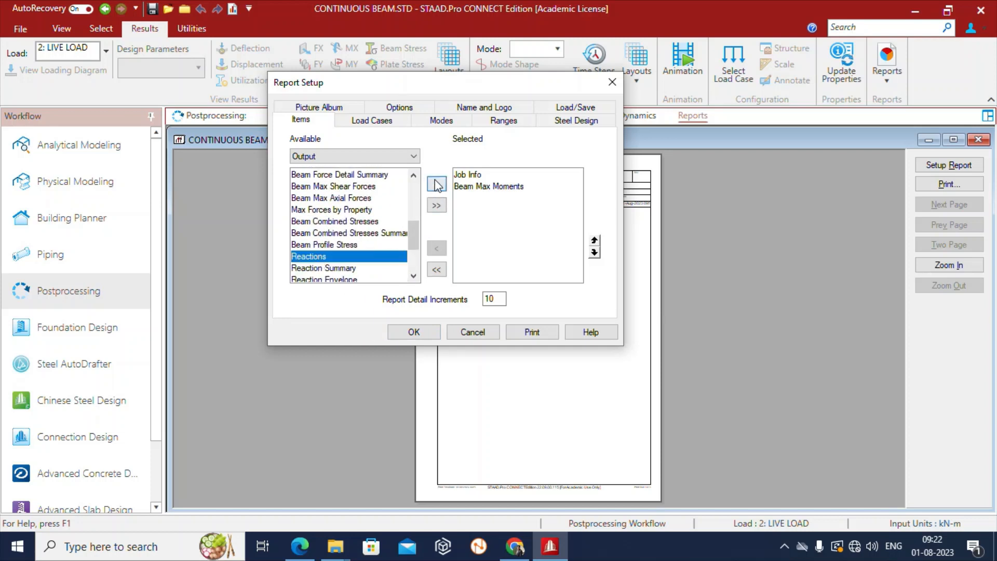
{"action": "left_click", "coordinate": [435, 186]}
{"action": "scroll", "coordinate": [356, 256], "scroll_direction": "down", "scroll_amount": 1}
{"action": "scroll", "coordinate": [356, 256], "scroll_direction": "up", "scroll_amount": 3}
{"action": "scroll", "coordinate": [335, 217], "scroll_direction": "up", "scroll_amount": 1}
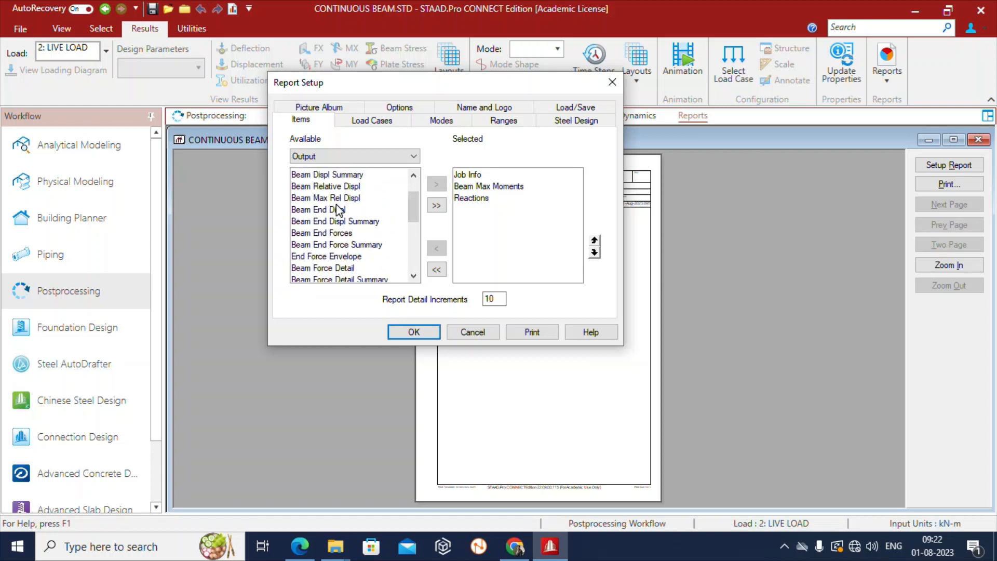
{"action": "scroll", "coordinate": [339, 211], "scroll_direction": "up", "scroll_amount": 1}
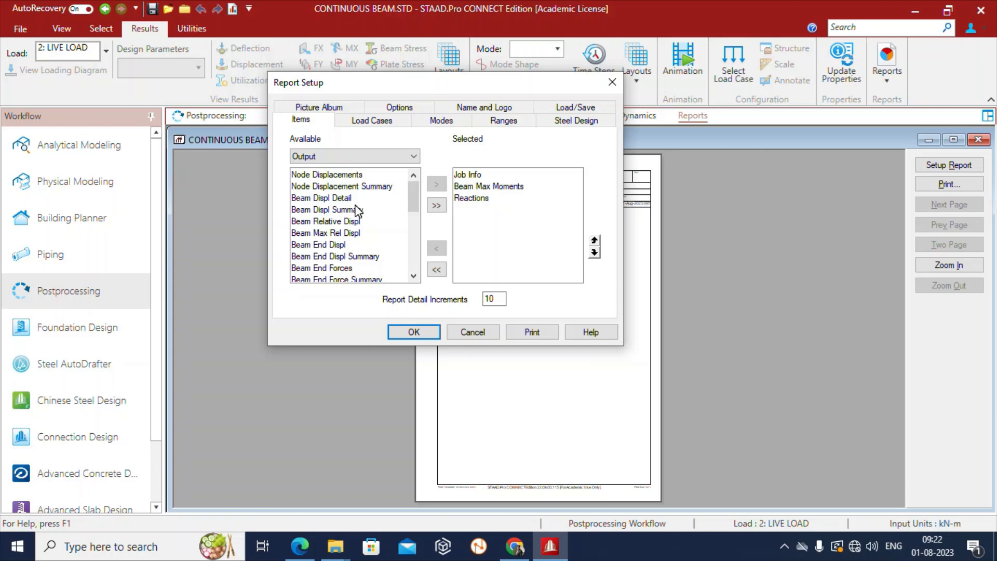
{"action": "left_click", "coordinate": [318, 175]}
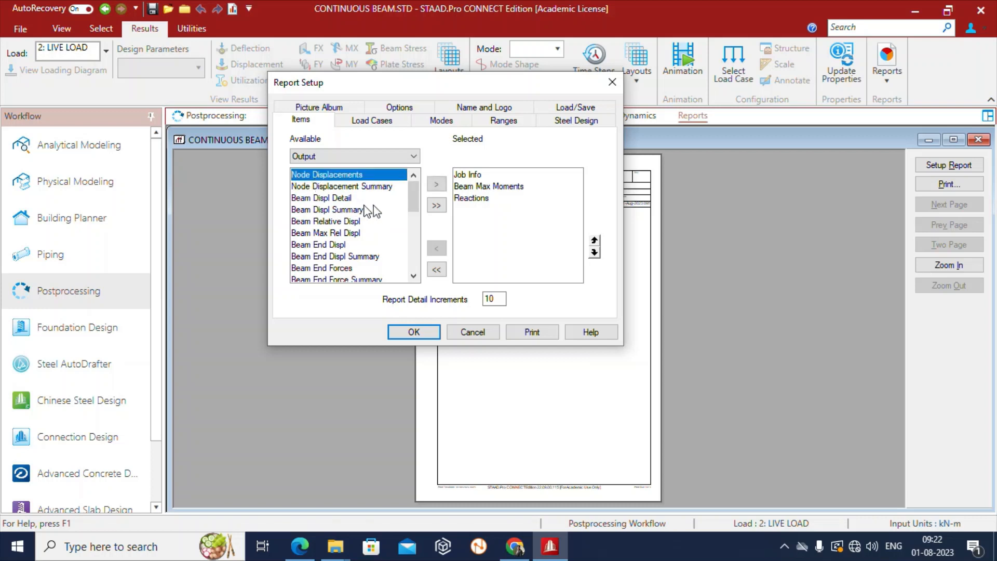
{"action": "left_click", "coordinate": [307, 198]}
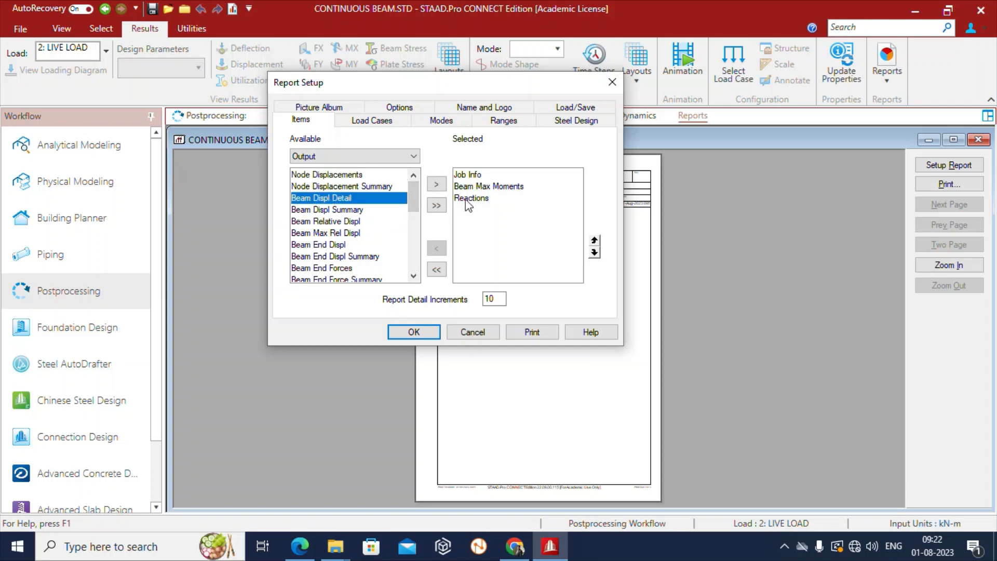
{"action": "left_click", "coordinate": [436, 184]}
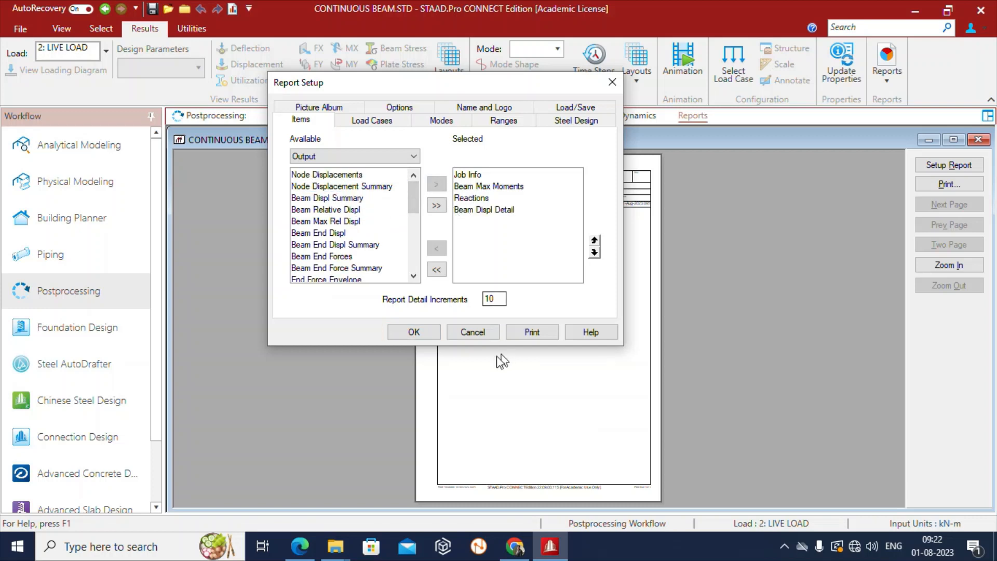
- Add all the saved pictures, from LOADING DIAGRAM to SFD, to the report's selected items
{"action": "left_click", "coordinate": [327, 158]}
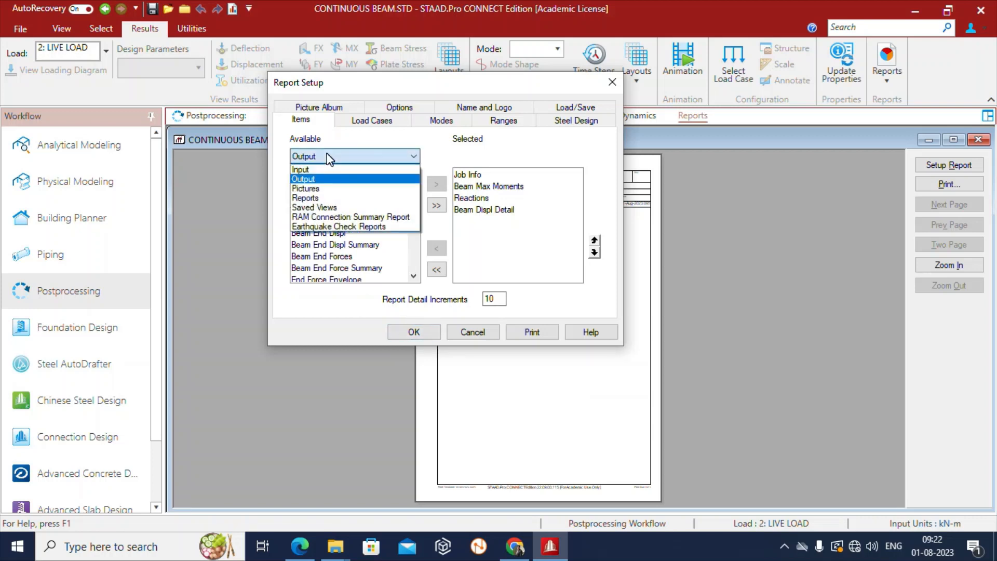
{"action": "left_click", "coordinate": [316, 189]}
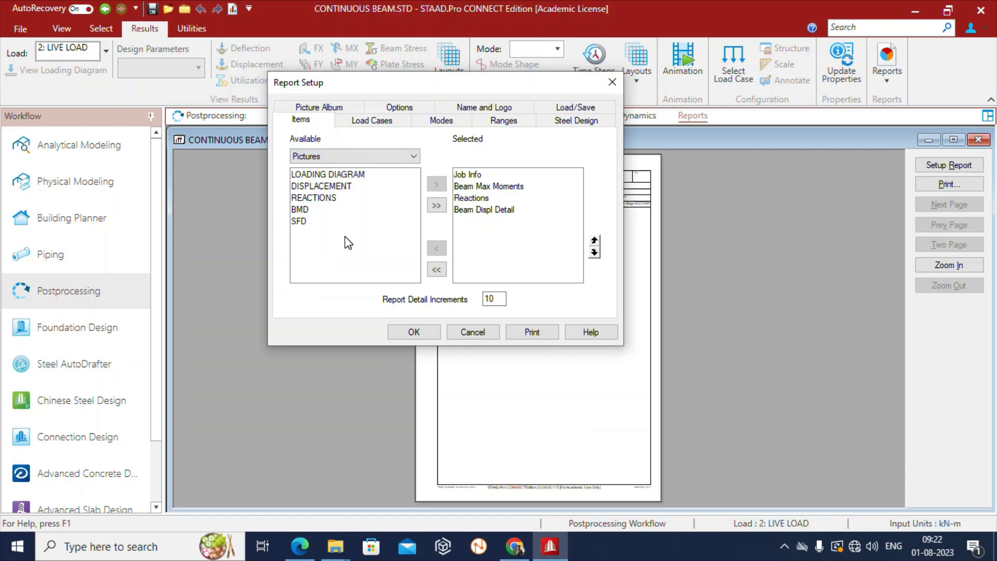
{"action": "left_click", "coordinate": [436, 208]}
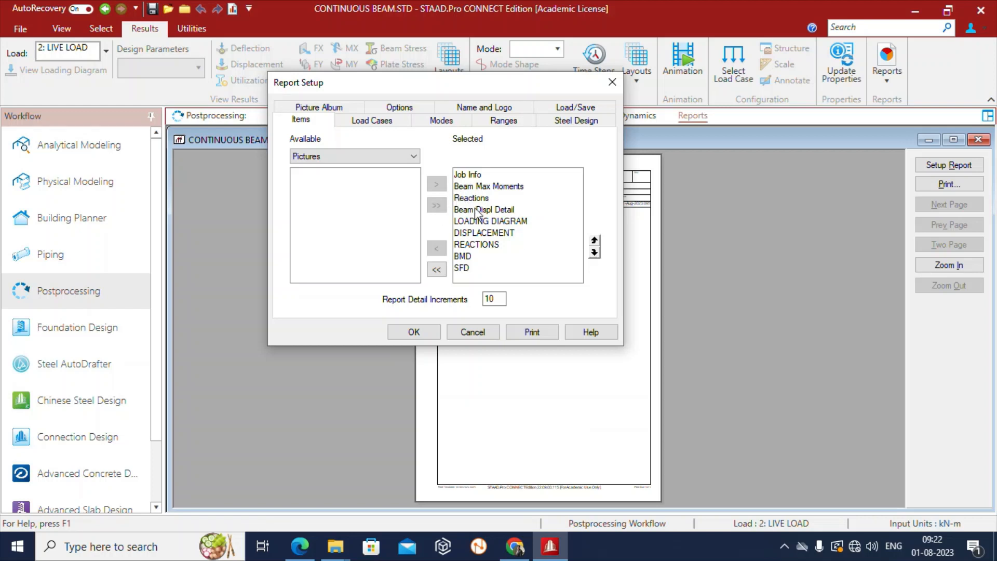
- Move the LOADING DIAGRAM picture up the report's selected items so it directly follows Job Info
{"action": "left_click", "coordinate": [484, 224]}
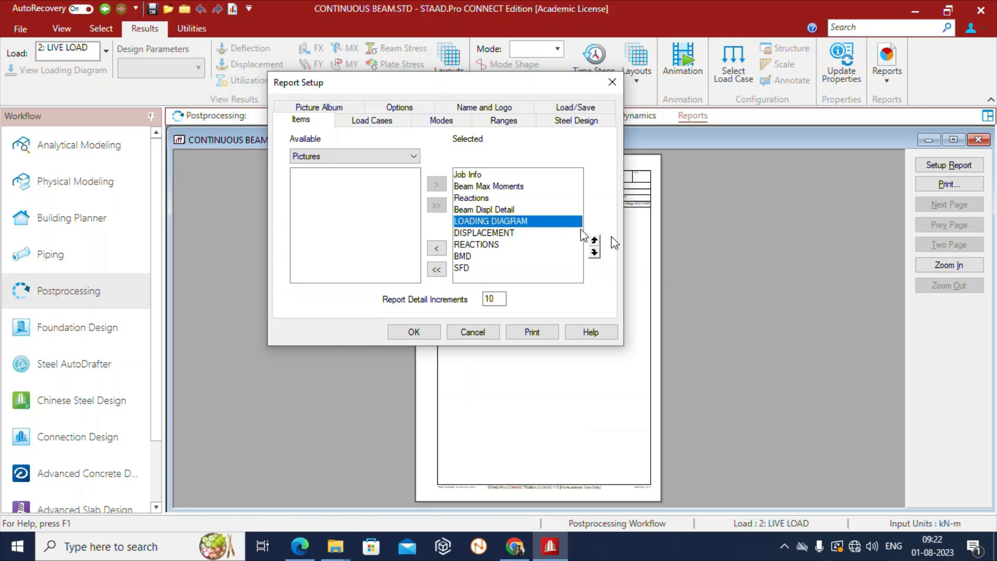
{"action": "left_click", "coordinate": [594, 241]}
{"action": "left_click", "coordinate": [594, 240]}
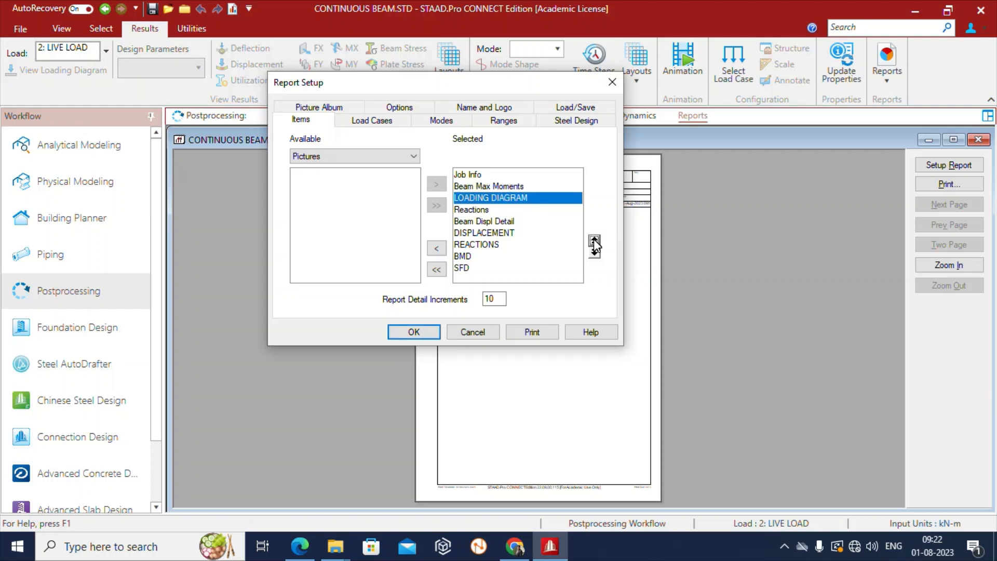
{"action": "left_click", "coordinate": [594, 240]}
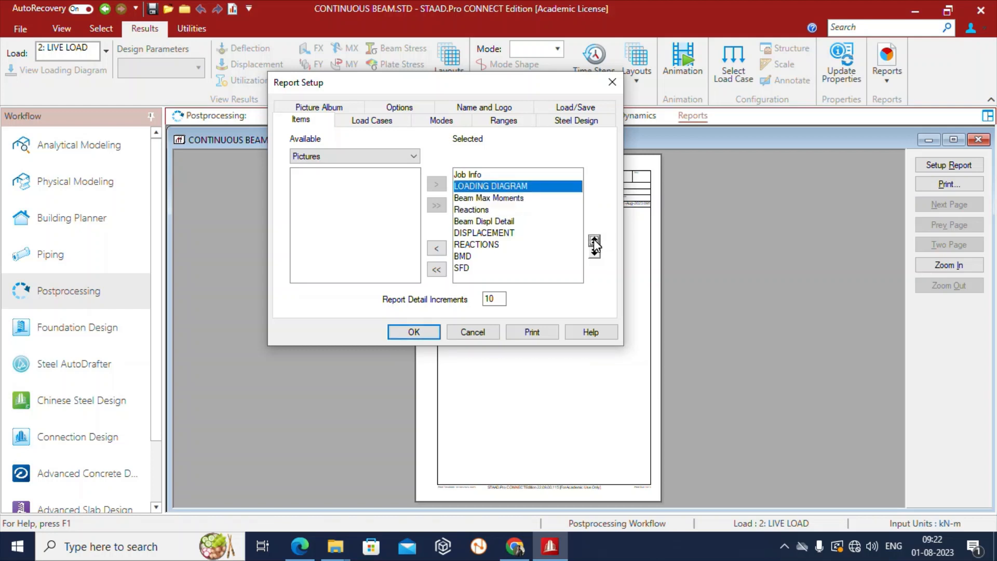
- Reorder the report items so the Reactions table and the REACTIONS picture sit together directly above Beam Max Moments
{"action": "left_click", "coordinate": [473, 210]}
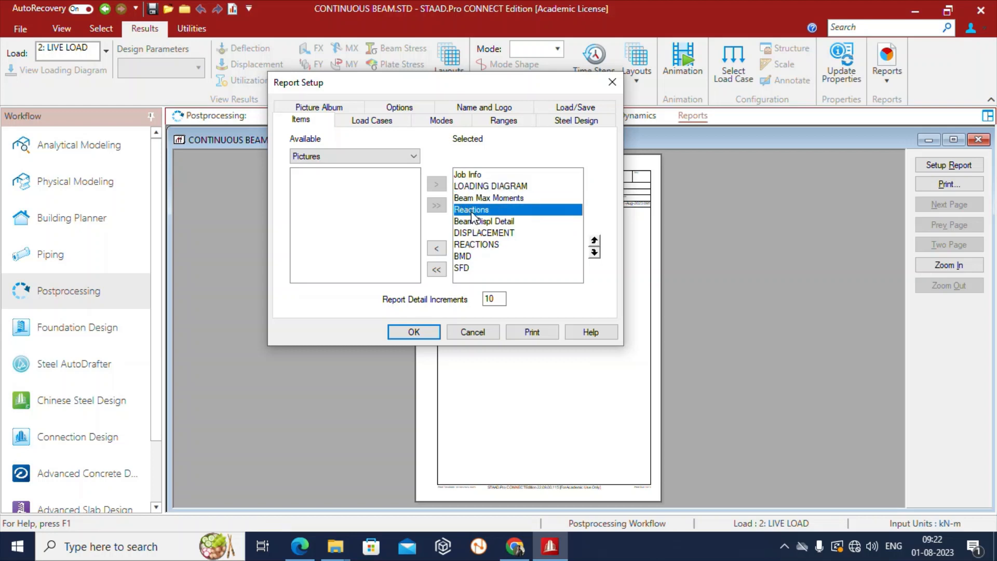
{"action": "left_click", "coordinate": [595, 239]}
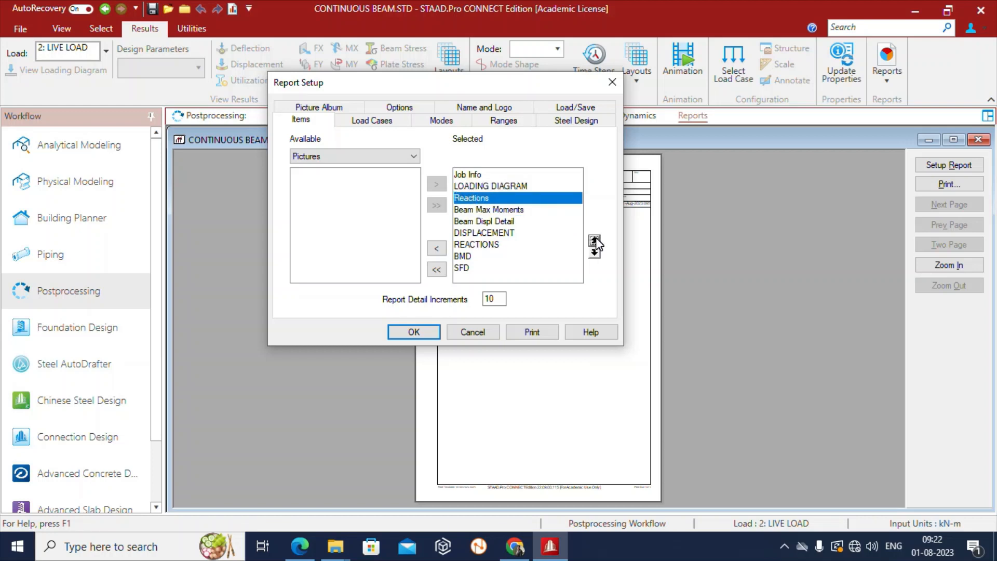
{"action": "left_click", "coordinate": [488, 245]}
{"action": "left_click", "coordinate": [594, 240]}
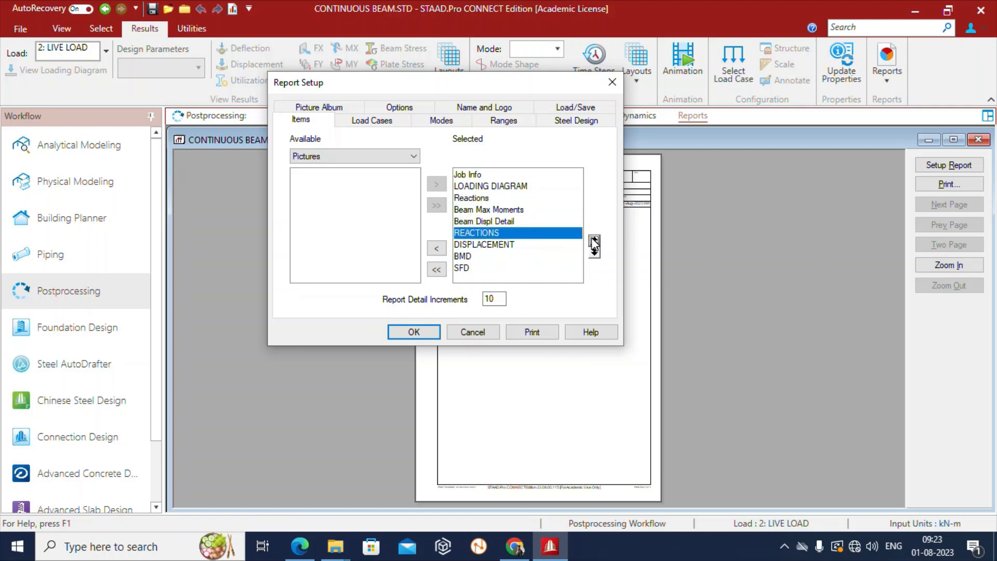
{"action": "left_click", "coordinate": [594, 240]}
{"action": "left_click", "coordinate": [593, 240]}
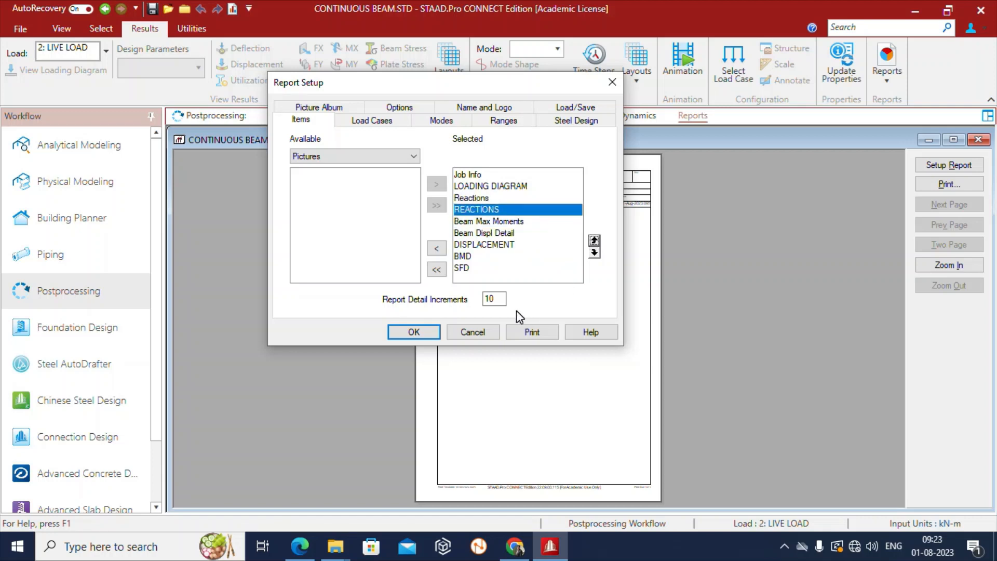
- Move Beam Displ Detail and the DISPLACEMENT picture above Beam Max Moments in the report order
{"action": "left_click", "coordinate": [483, 235]}
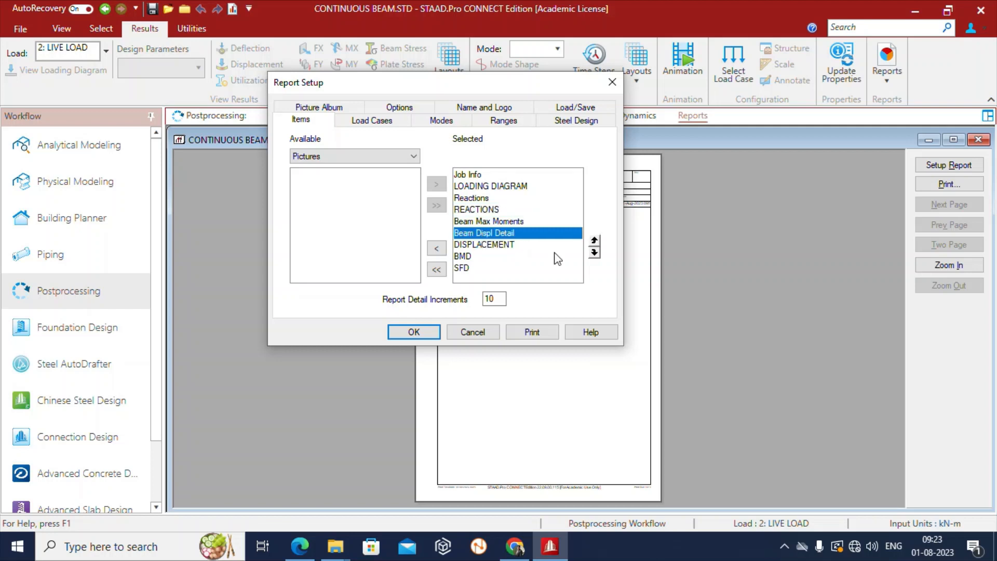
{"action": "left_click", "coordinate": [594, 240]}
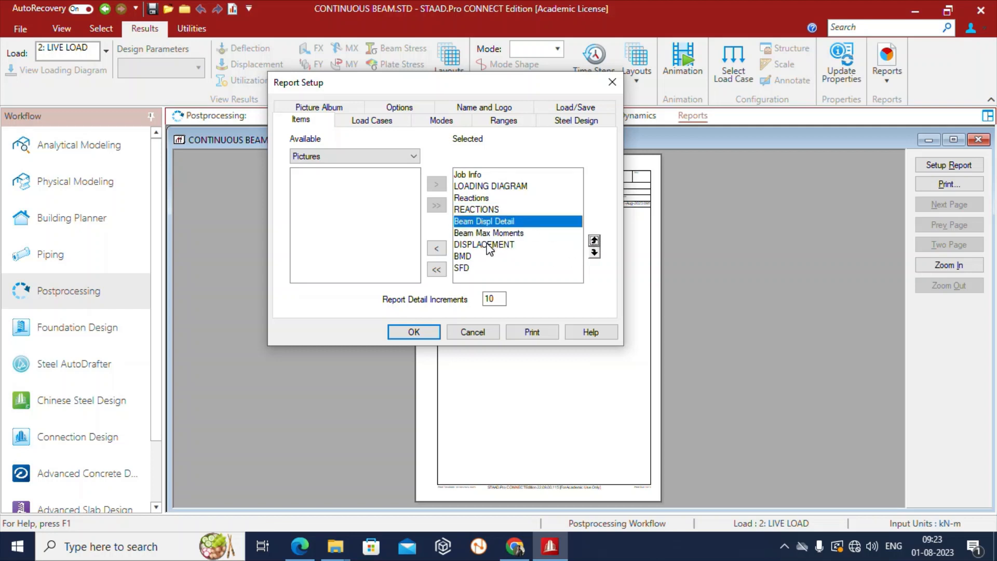
{"action": "left_click", "coordinate": [489, 244]}
{"action": "left_click", "coordinate": [594, 239]}
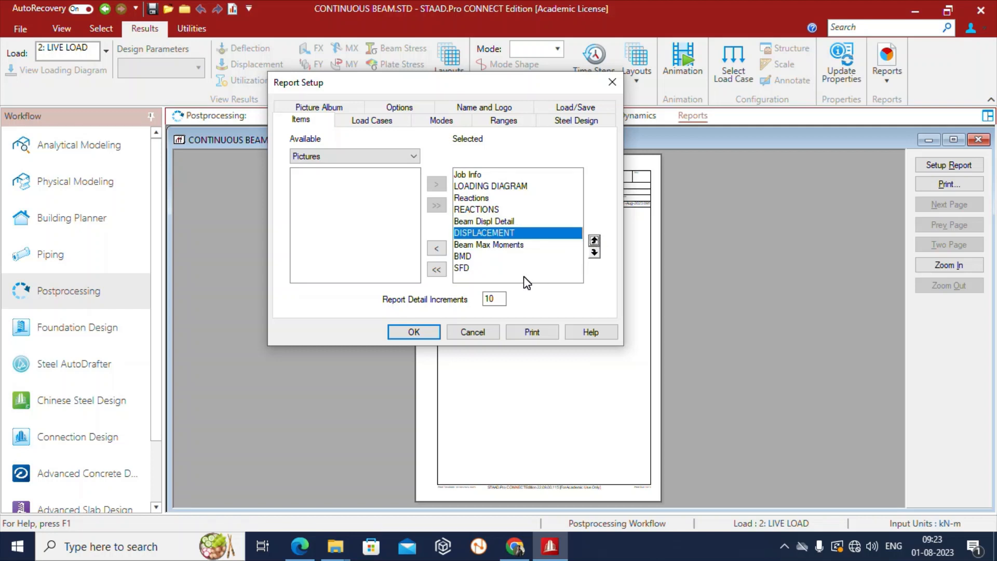
- Place the SFD picture ahead of BMD in the selected items and apply the report setup
{"action": "left_click", "coordinate": [466, 257]}
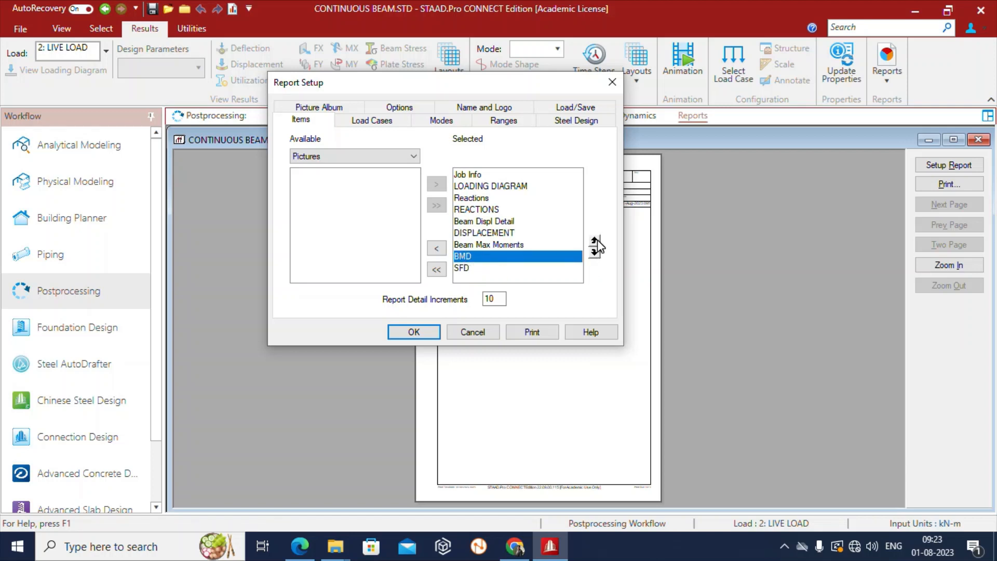
{"action": "left_click", "coordinate": [464, 269]}
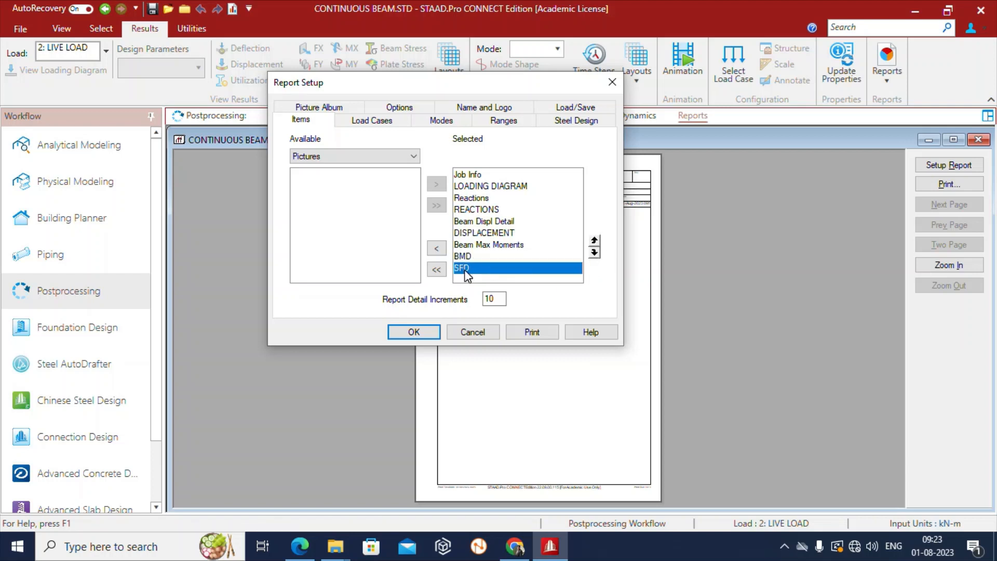
{"action": "left_click", "coordinate": [594, 240]}
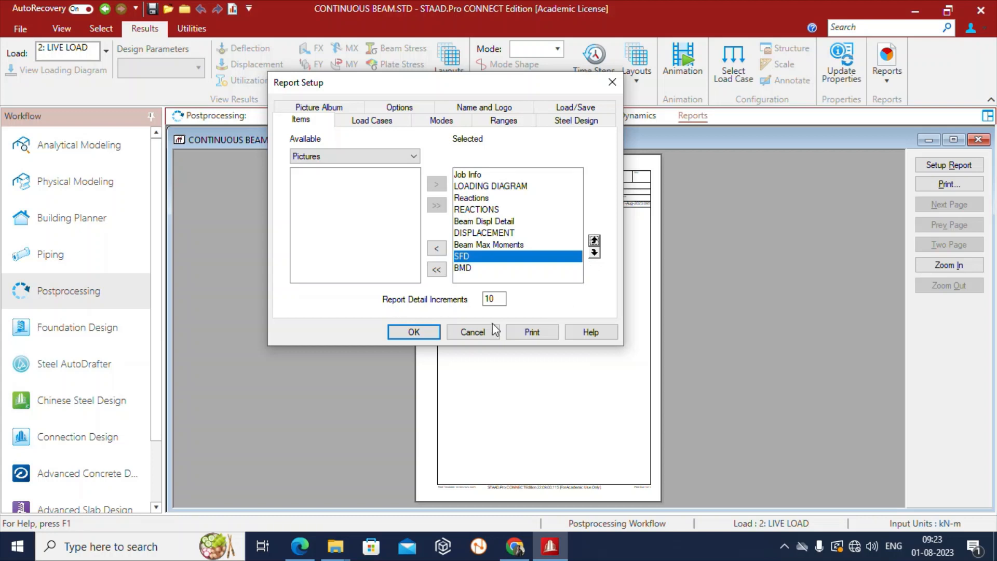
{"action": "left_click", "coordinate": [414, 332]}
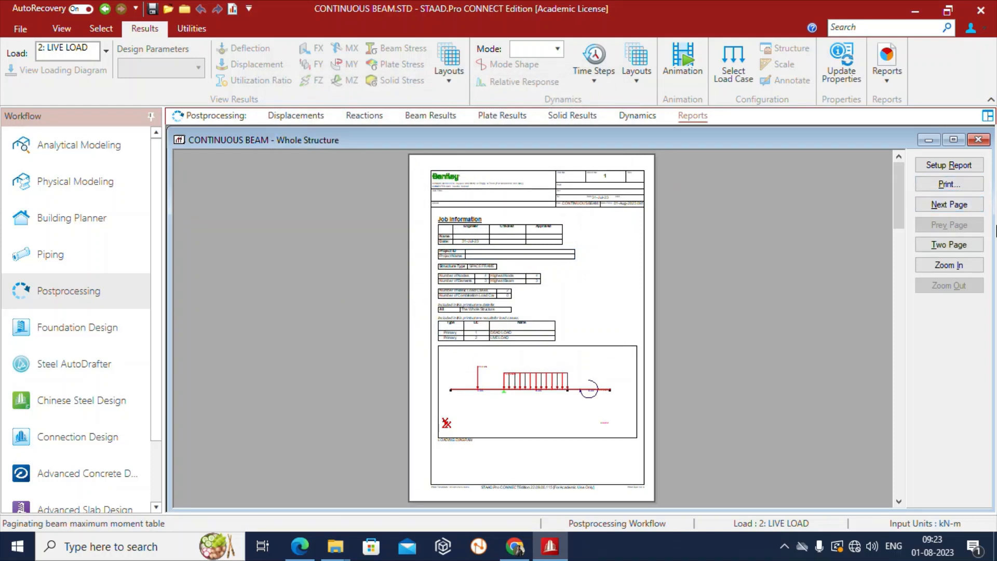
- Print all report pages with Microsoft Print to PDF, saving the file as CONTINUOUS BEAM in the Continuous Beam folder
{"action": "left_click", "coordinate": [949, 183]}
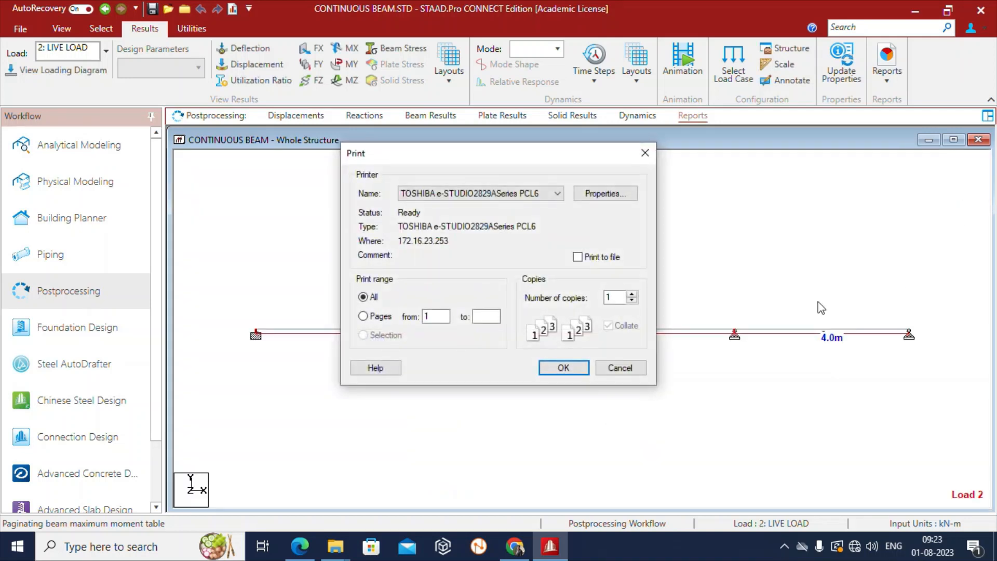
{"action": "left_click", "coordinate": [555, 194]}
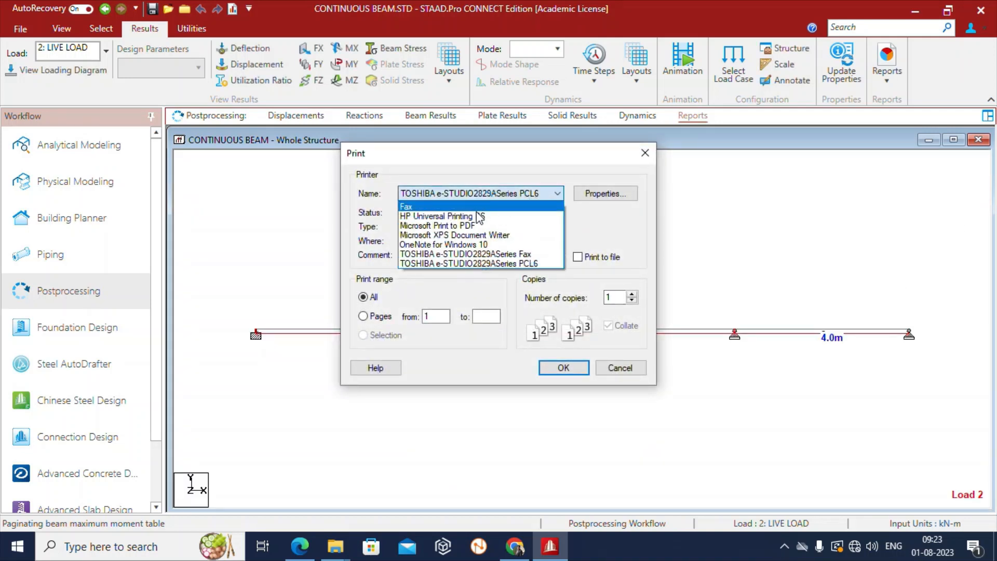
{"action": "left_click", "coordinate": [468, 225]}
{"action": "left_click", "coordinate": [581, 375]}
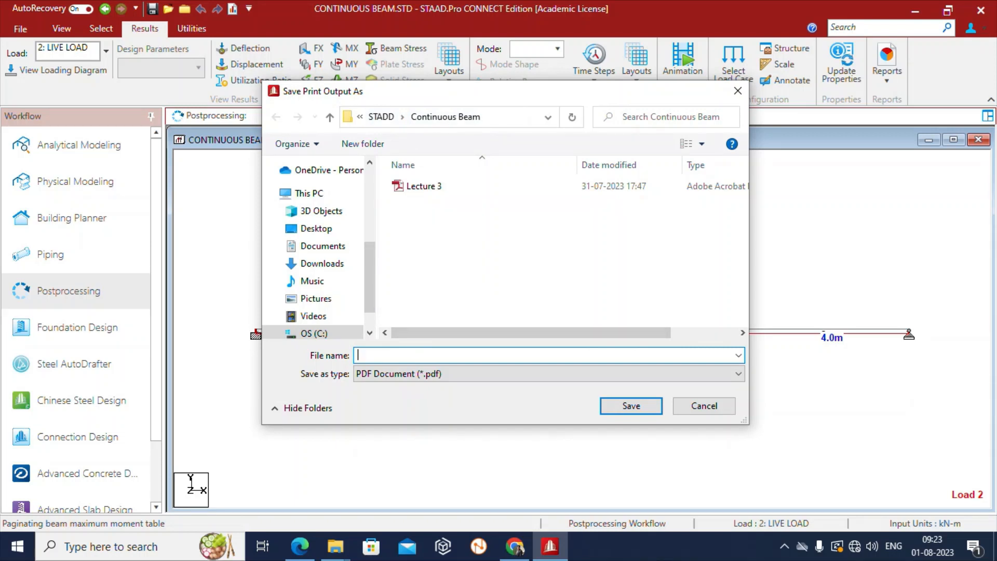
{"action": "type", "text": "CO"}
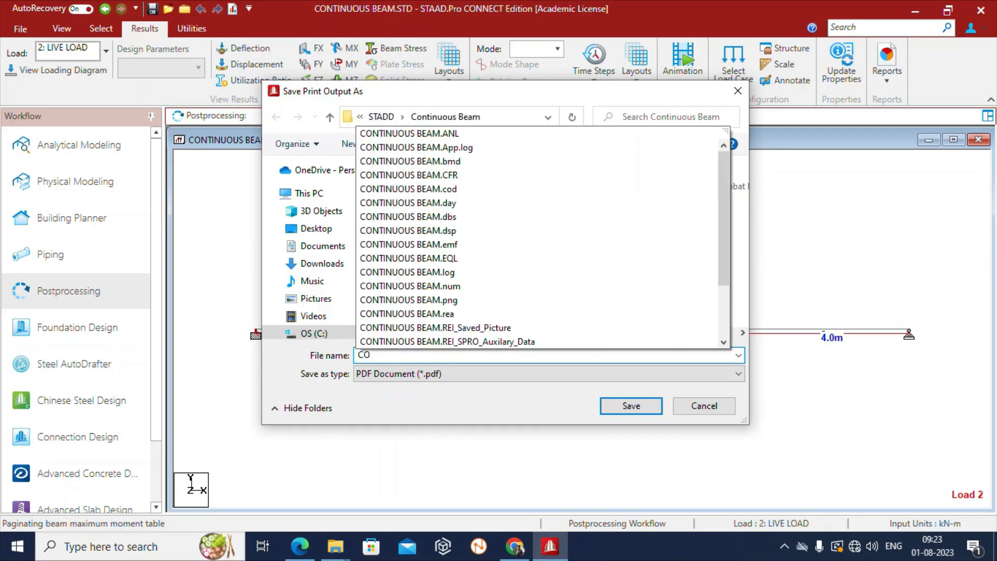
{"action": "type", "text": "NTINUP"}
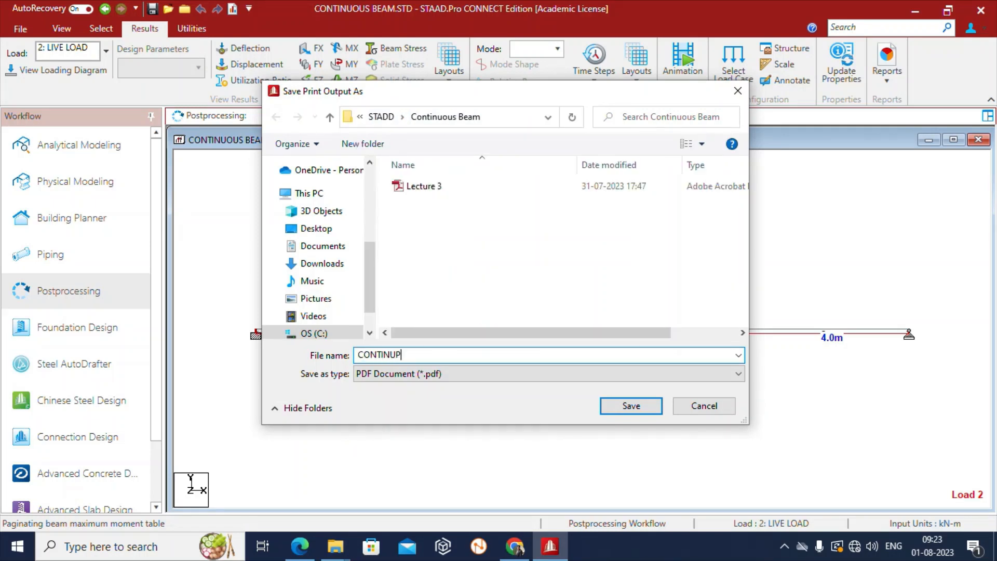
{"action": "key", "text": "BackSpace"}
{"action": "type", "text": "OUS BEAM"}
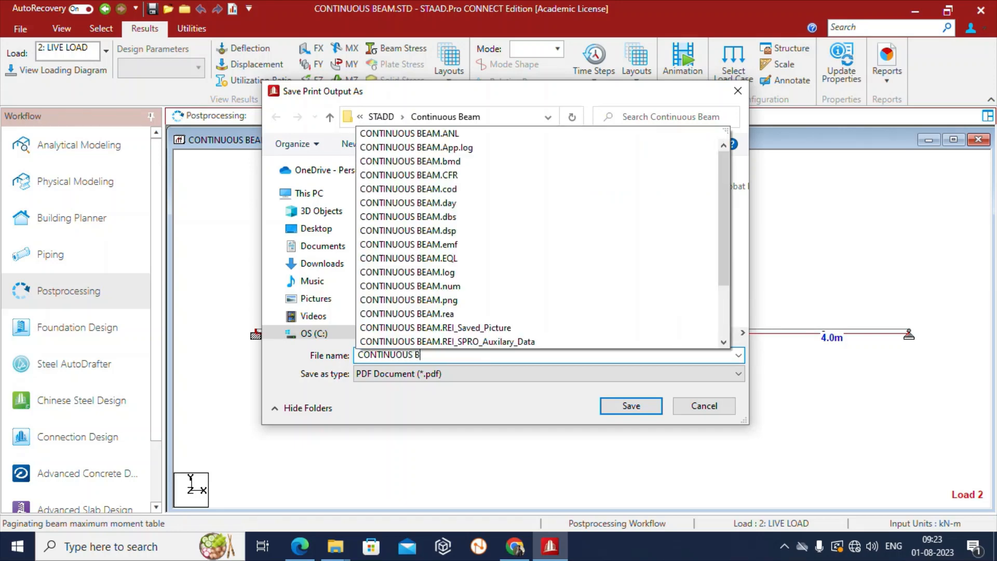
{"action": "left_click", "coordinate": [629, 405]}
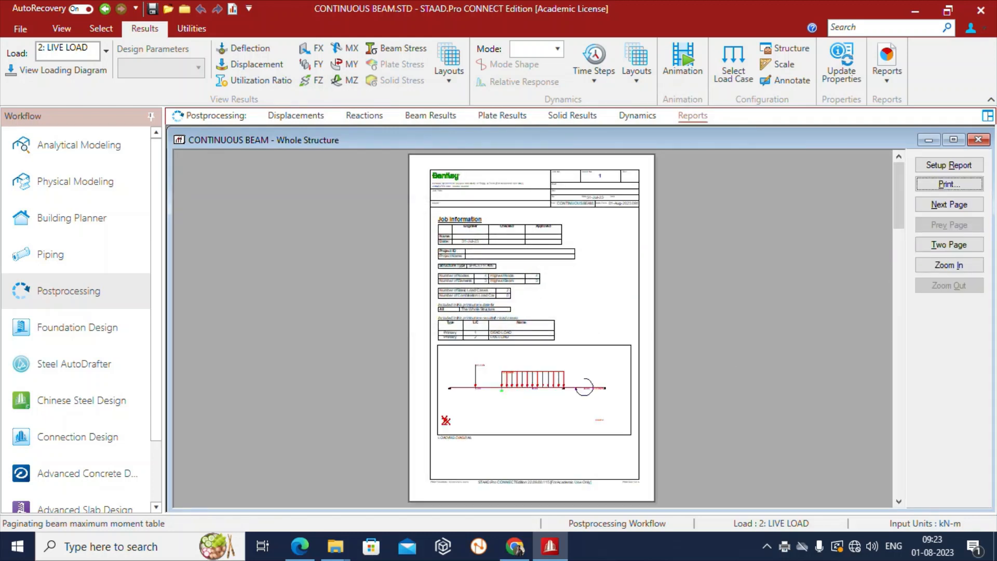
- Review every page of the report preview, from the job information to the shear force and bending moment diagrams, and close it
{"action": "left_click", "coordinate": [531, 328]}
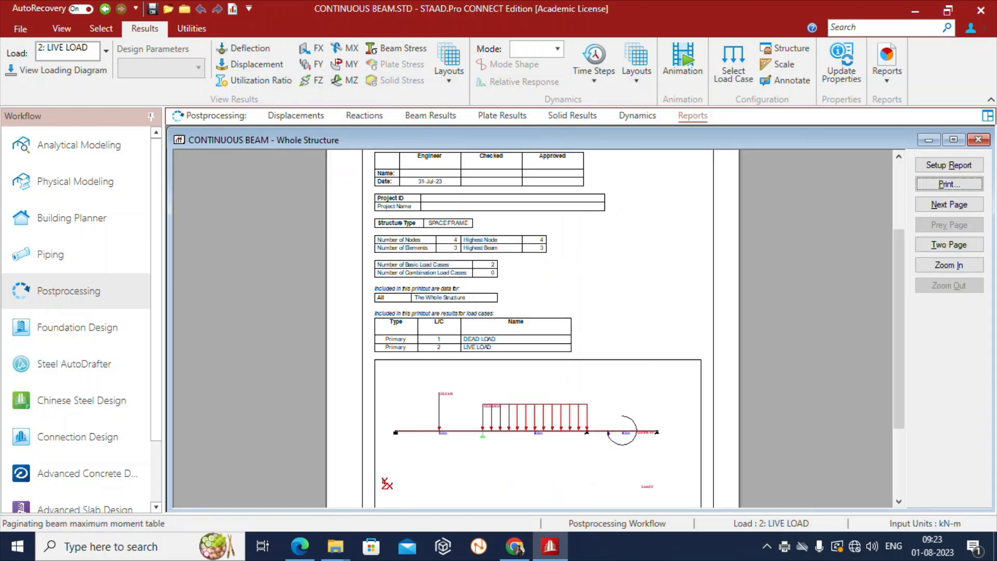
{"action": "scroll", "coordinate": [532, 328], "scroll_direction": "down", "scroll_amount": 3}
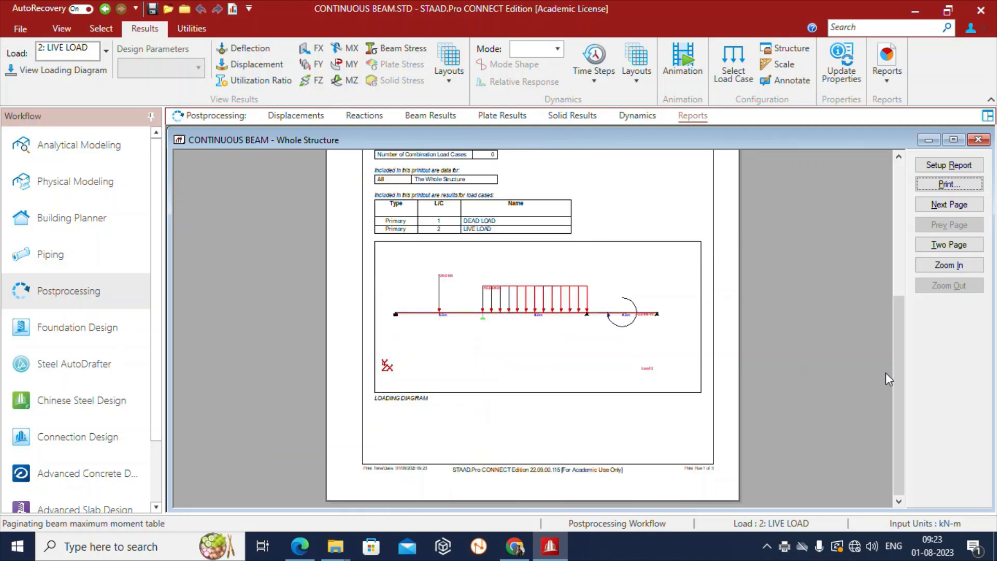
{"action": "left_click", "coordinate": [961, 206]}
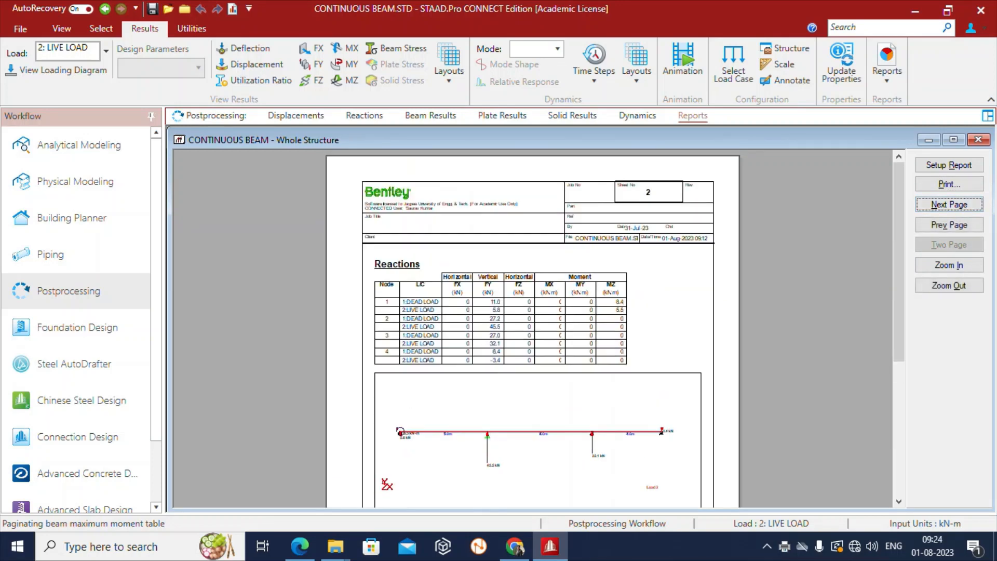
{"action": "scroll", "coordinate": [531, 328], "scroll_direction": "down", "scroll_amount": 3}
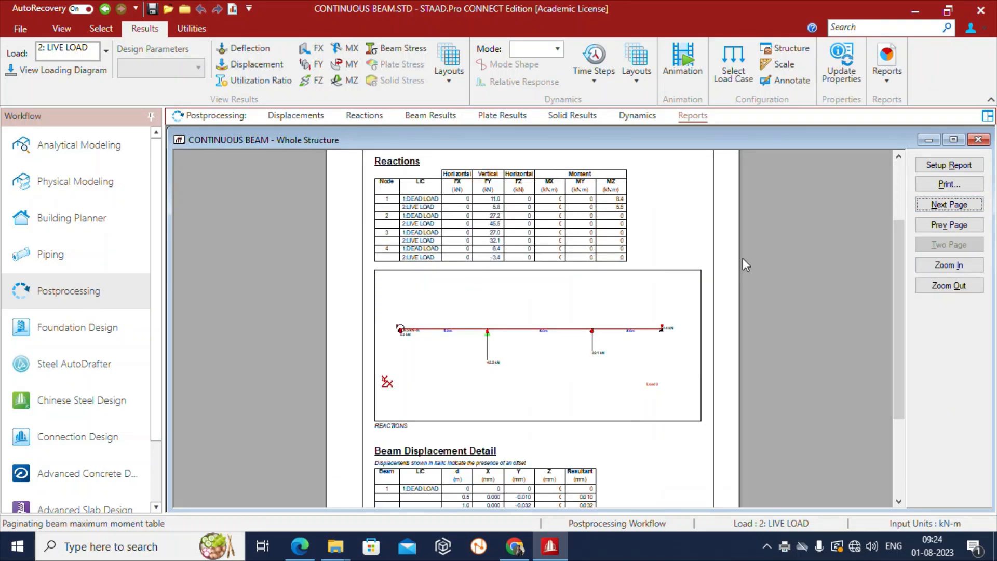
{"action": "left_click", "coordinate": [949, 205]}
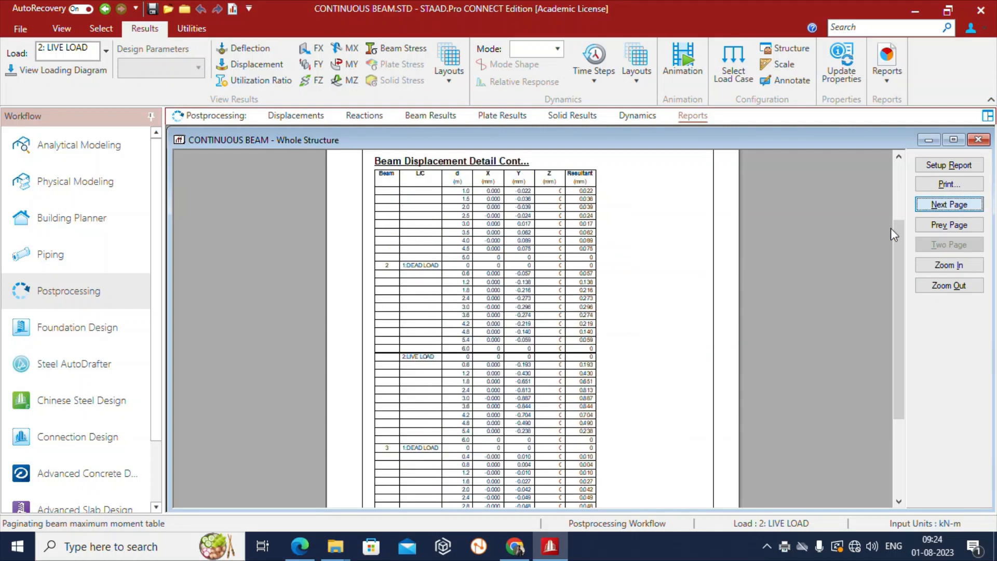
{"action": "left_click", "coordinate": [949, 205]}
{"action": "scroll", "coordinate": [532, 328], "scroll_direction": "down", "scroll_amount": 3}
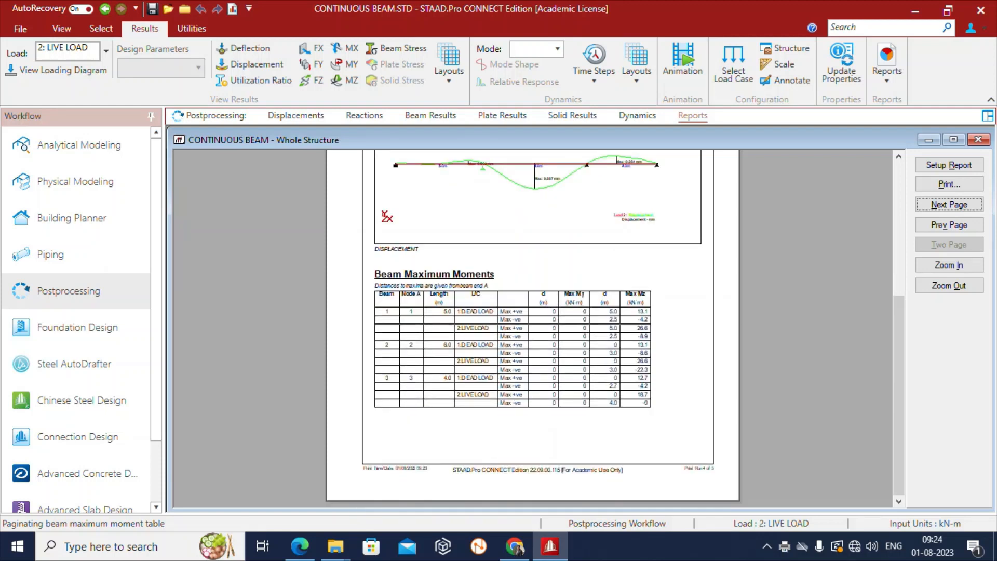
{"action": "left_click", "coordinate": [950, 205]}
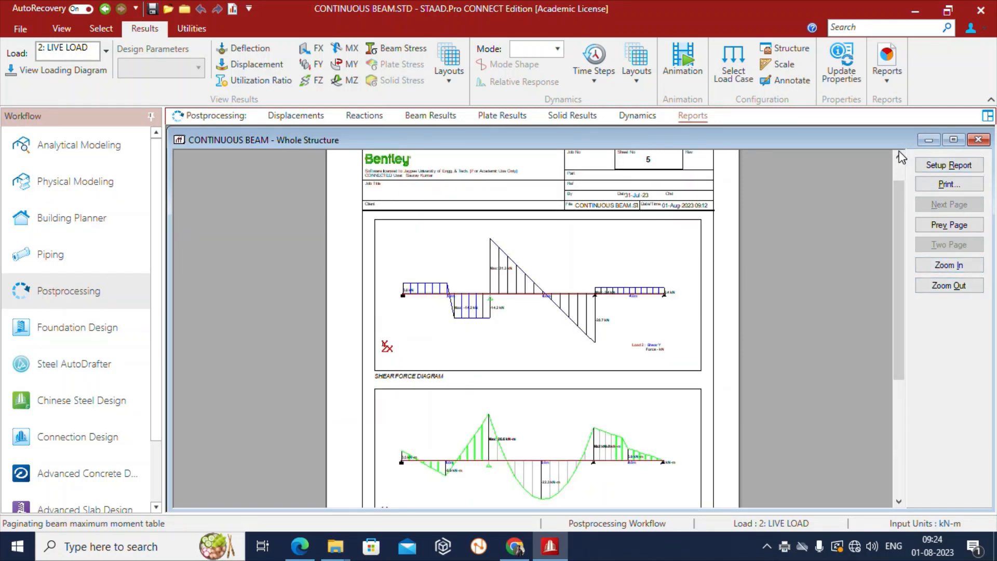
{"action": "left_click", "coordinate": [981, 141]}
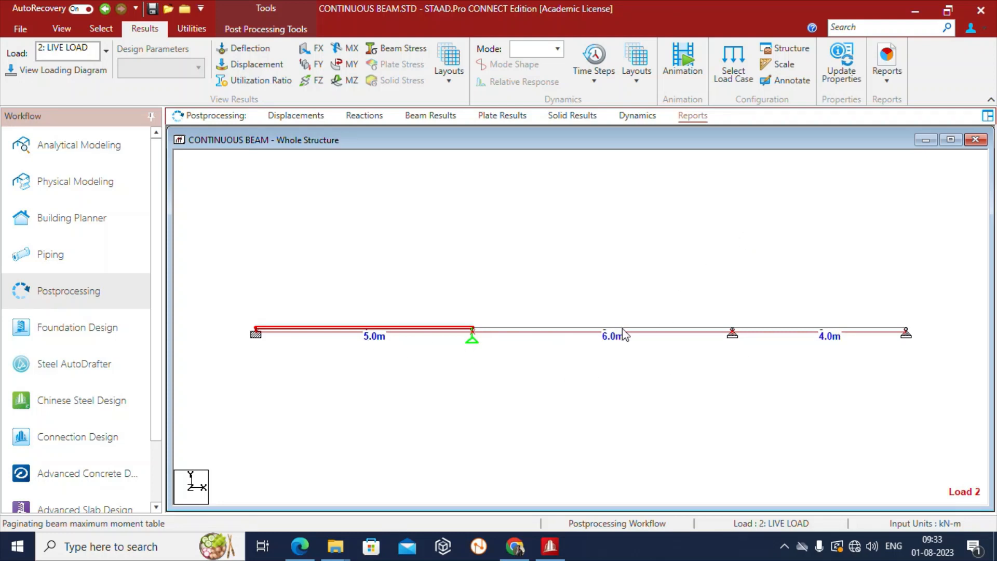
- Open the beam details of the 6.0 m middle span and examine its geometry and section and material properties
{"action": "mouse_move", "coordinate": [661, 332]}
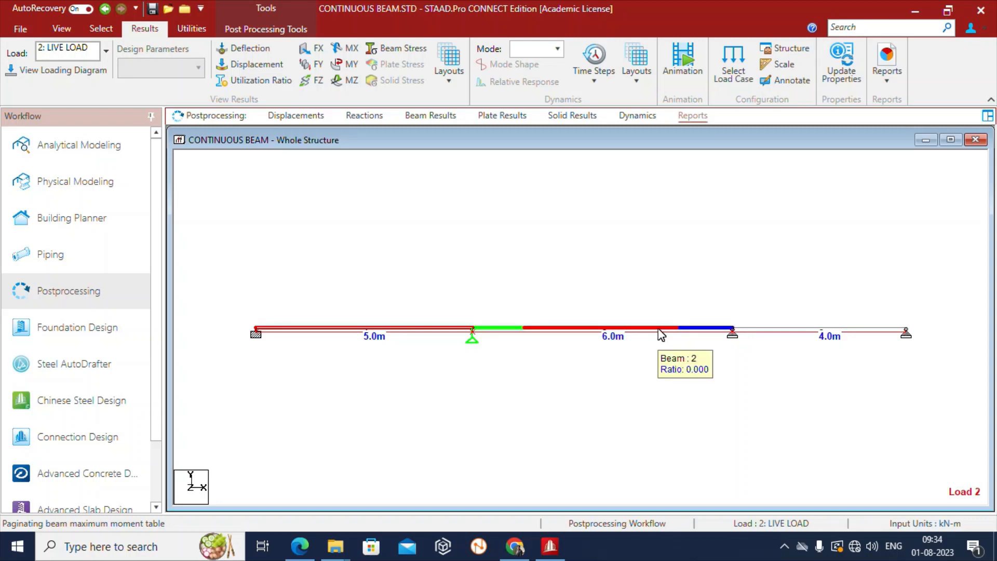
{"action": "double_click", "coordinate": [660, 329]}
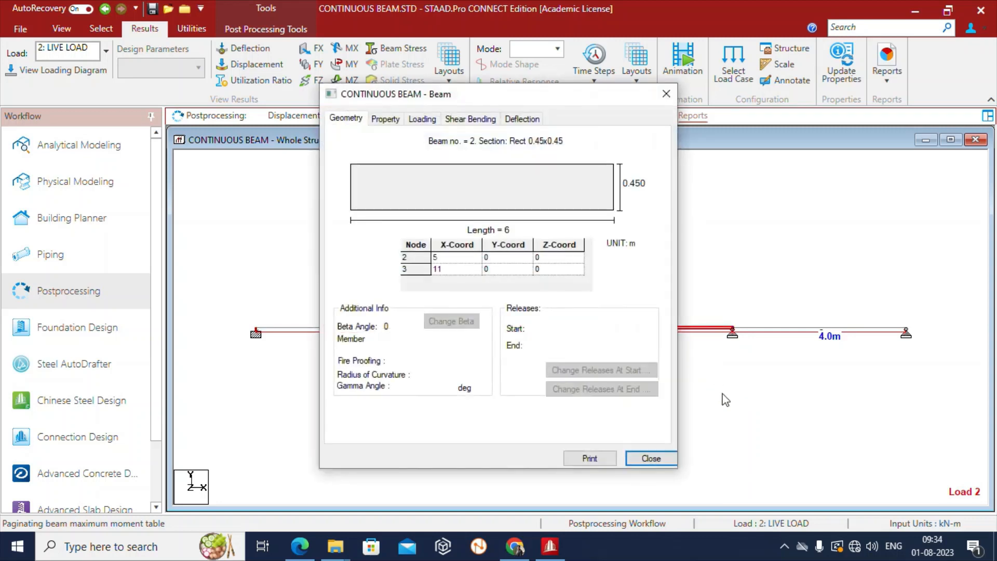
{"action": "left_click_drag", "start_coordinate": [502, 97], "coordinate": [494, 61]}
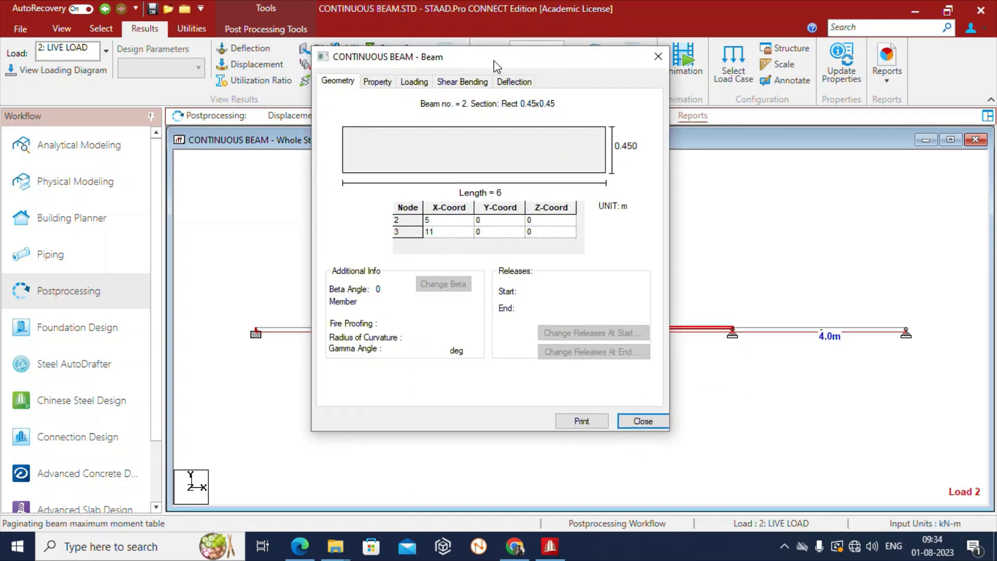
{"action": "left_click", "coordinate": [377, 83]}
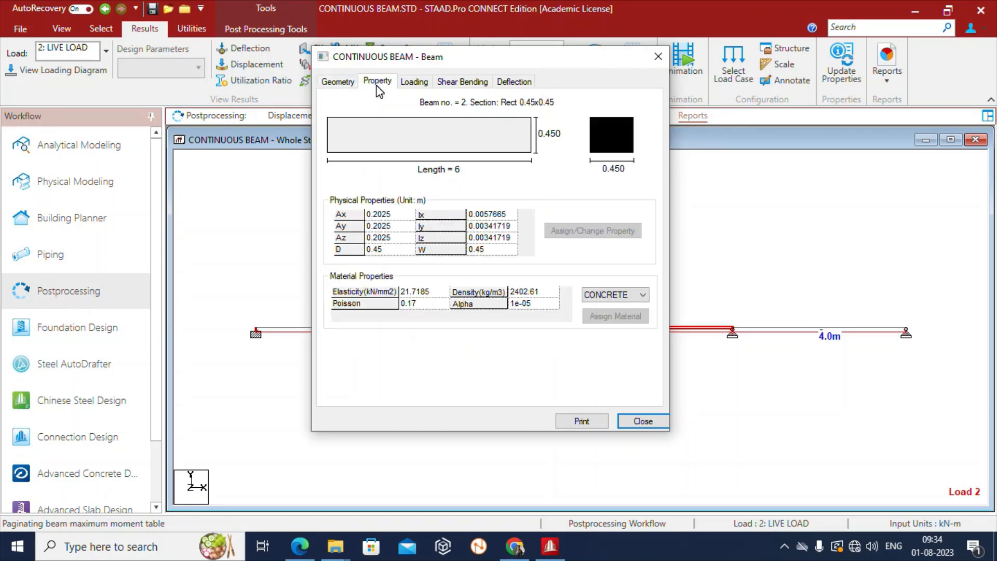
- Inspect the middle span's loading for load case 2:LIVE LOAD and display its shear bending results
{"action": "left_click", "coordinate": [414, 83]}
{"action": "left_click", "coordinate": [597, 153]}
{"action": "left_click", "coordinate": [592, 162]}
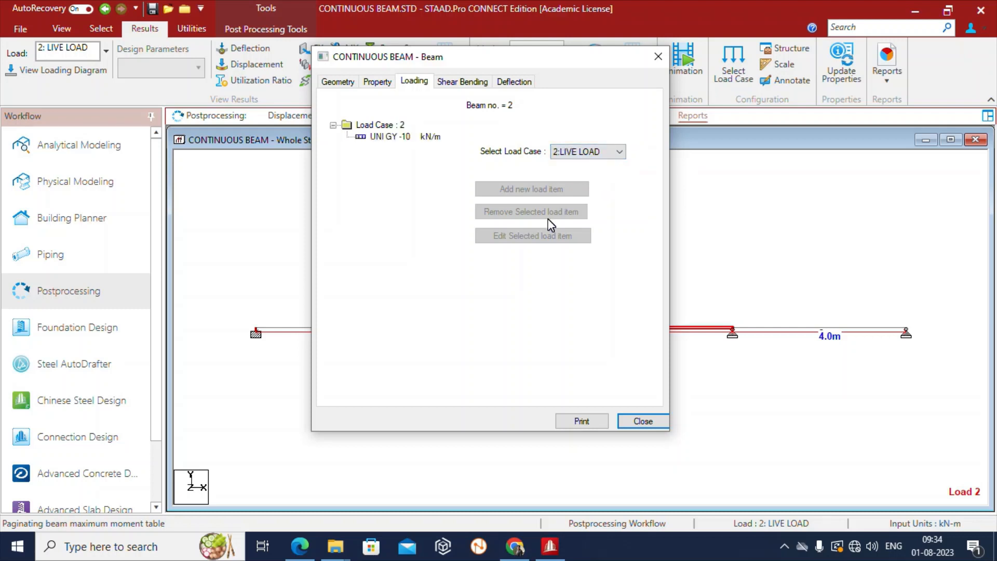
{"action": "left_click", "coordinate": [469, 85]}
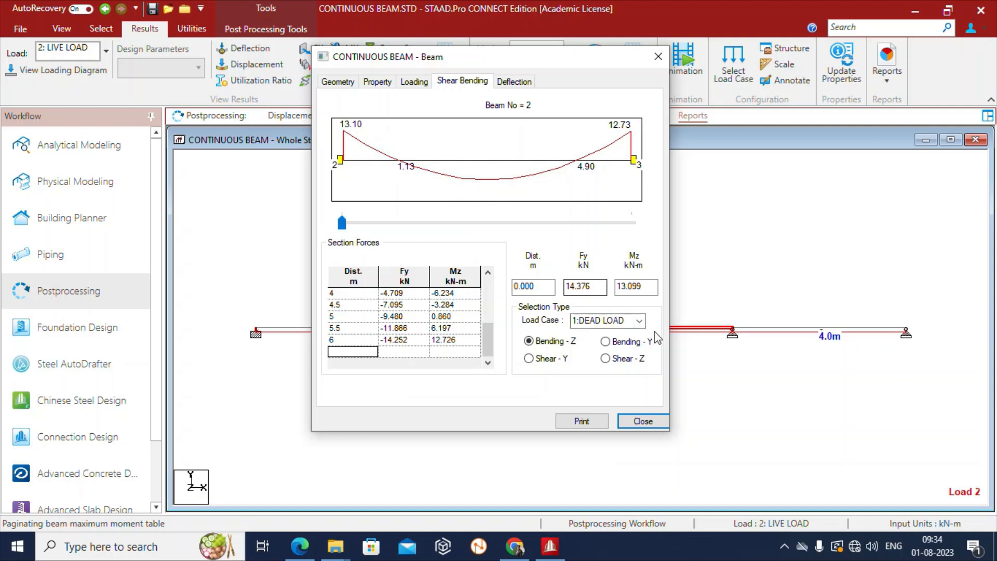
- Compare the middle span's Bending-Z diagram and section forces for load cases 2:LIVE LOAD and 1:DEAD LOAD
{"action": "left_click", "coordinate": [639, 320]}
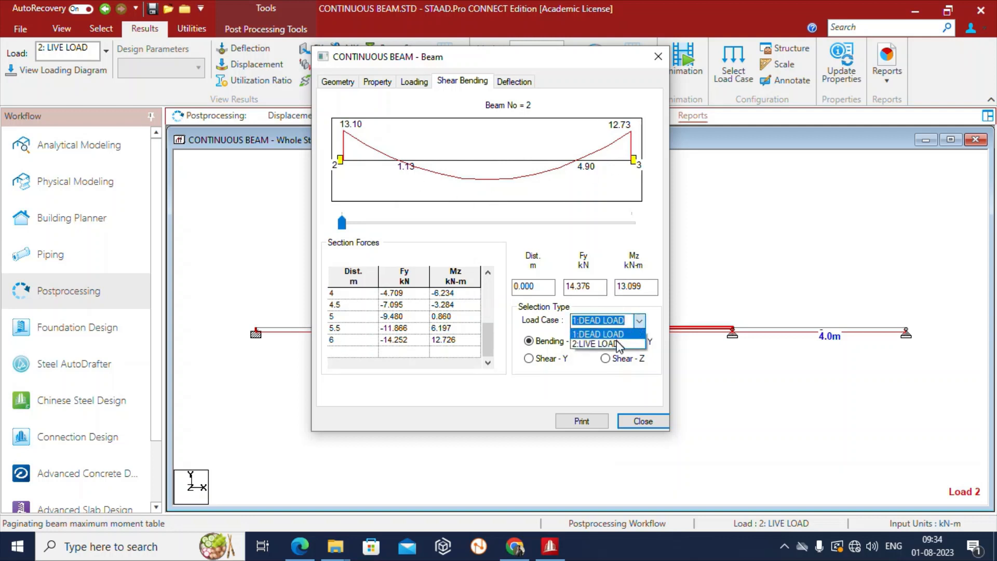
{"action": "left_click", "coordinate": [597, 344]}
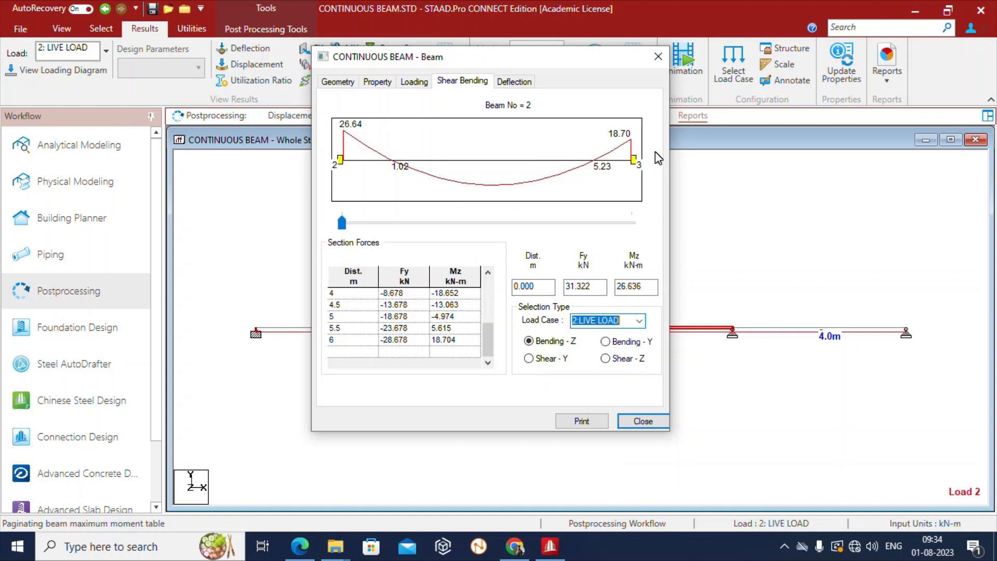
{"action": "left_click", "coordinate": [639, 320]}
{"action": "left_click", "coordinate": [597, 333]}
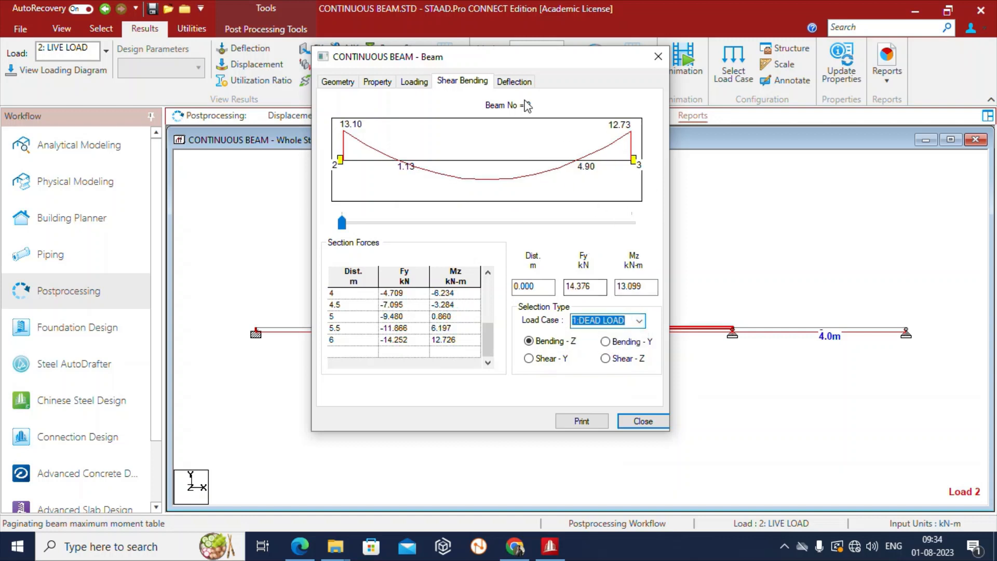
- Inspect the middle span's global deflection in the Y direction under 1:DEAD LOAD and close the beam details
{"action": "left_click", "coordinate": [513, 83]}
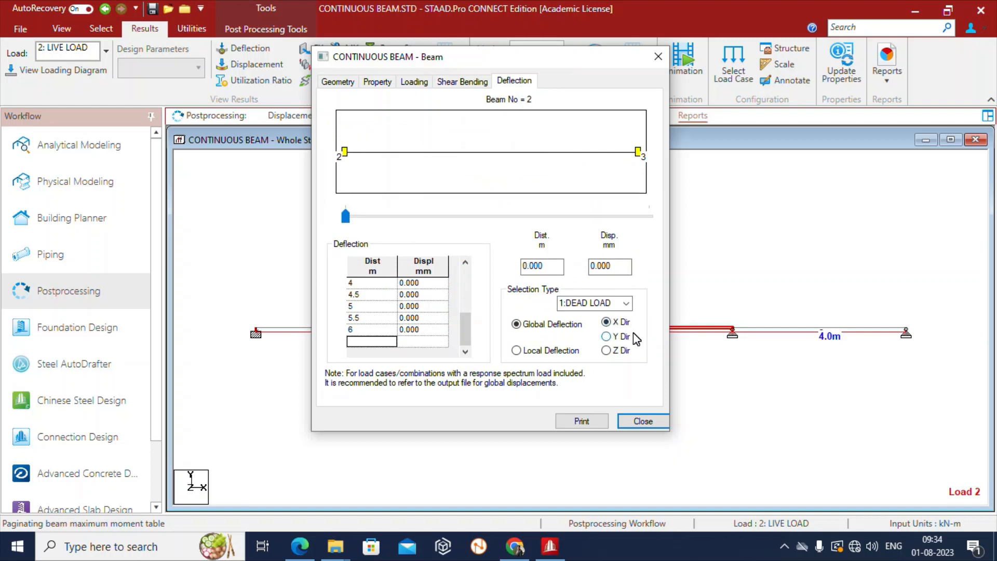
{"action": "left_click", "coordinate": [607, 337]}
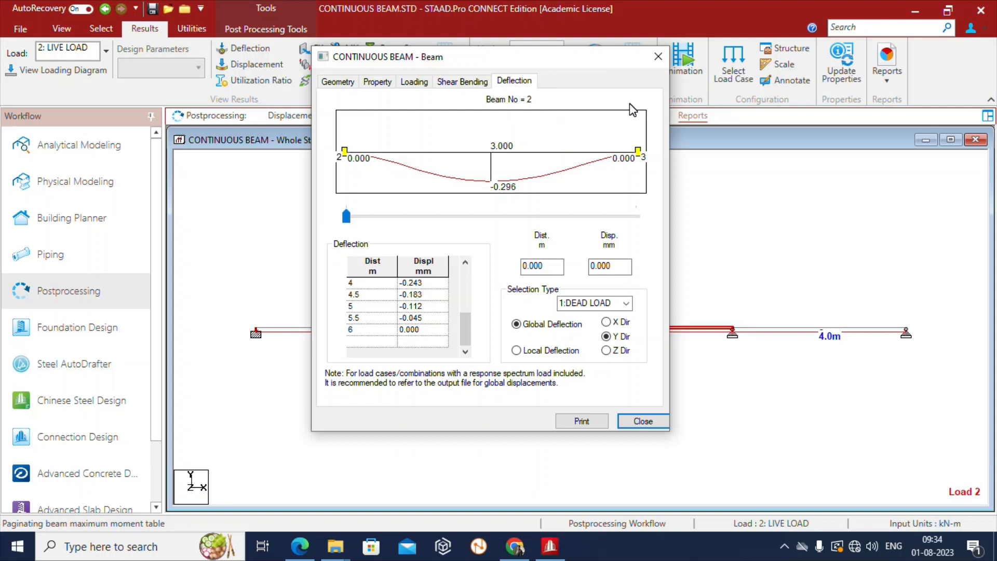
{"action": "left_click", "coordinate": [658, 56]}
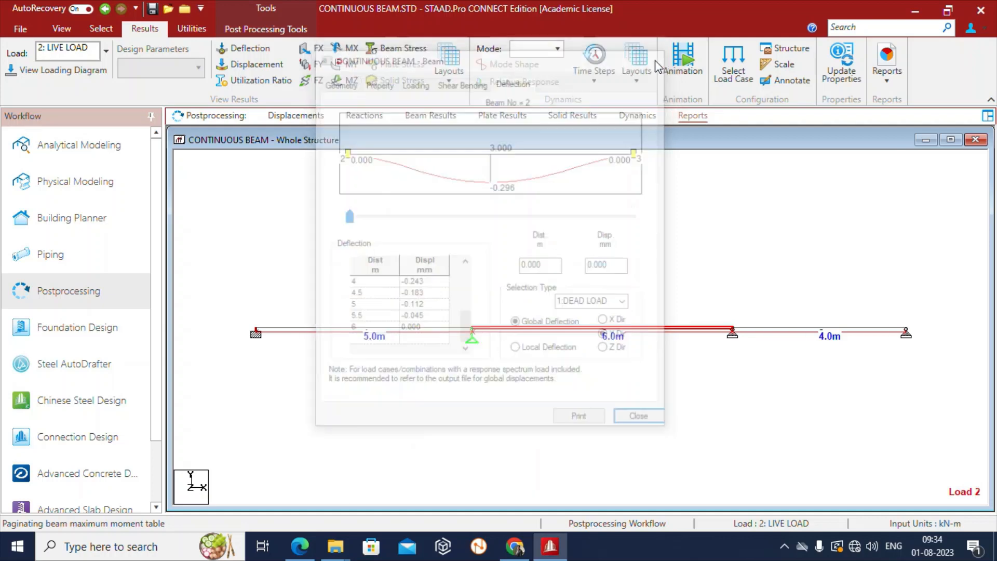
- Return to the Analytical Modeling workflow, deselect the middle span and start a concrete design to code IS456
{"action": "left_click", "coordinate": [111, 153]}
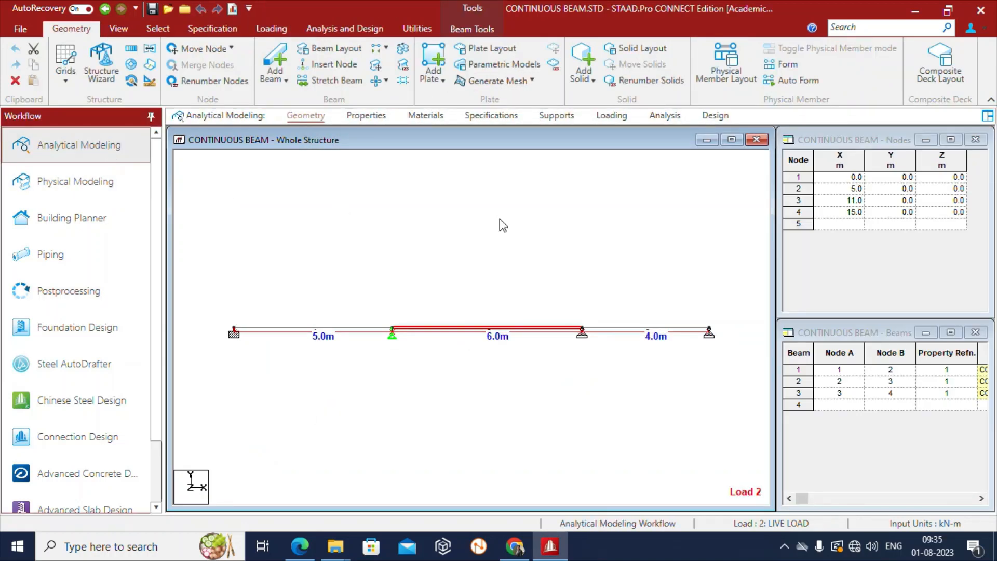
{"action": "left_click", "coordinate": [532, 359]}
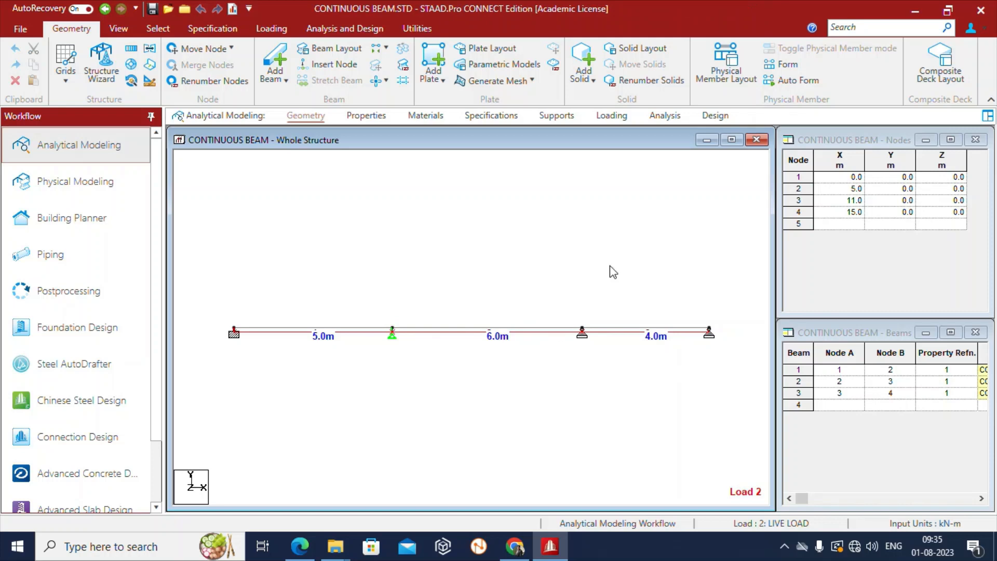
{"action": "left_click", "coordinate": [718, 116]}
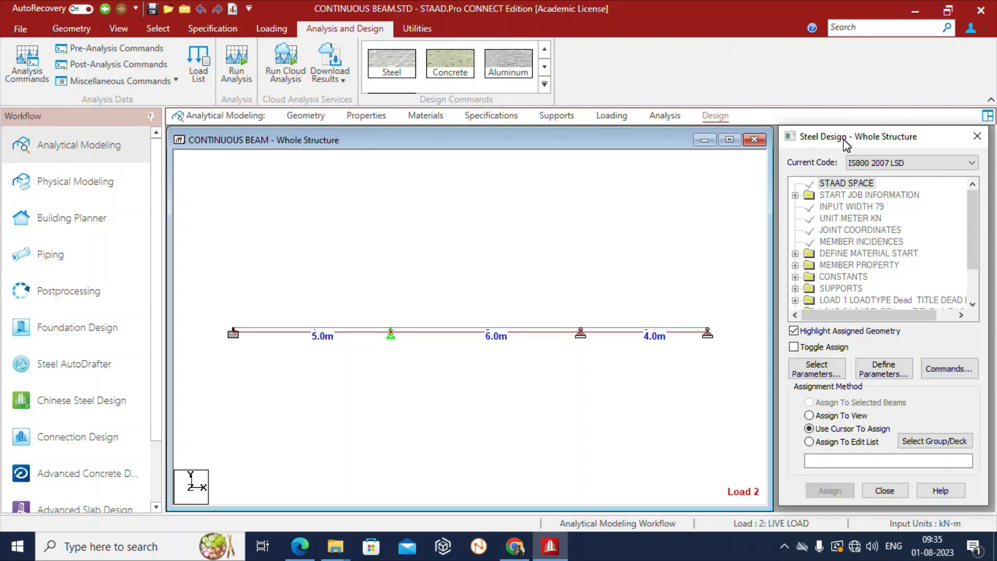
{"action": "left_click", "coordinate": [455, 76]}
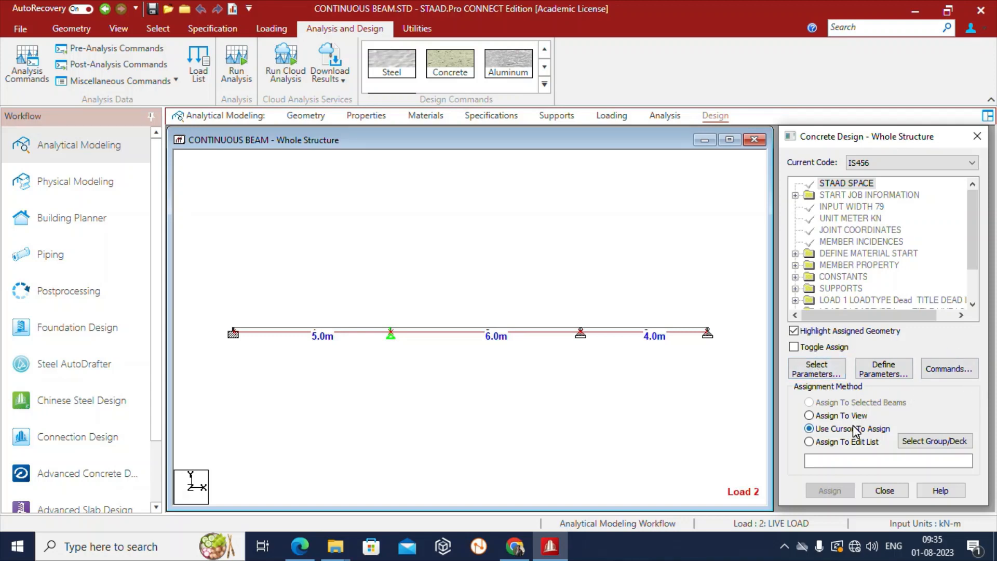
- Clear all selected concrete design parameters and add only Clb, the clear cover for outermost bottom reinforcement
{"action": "left_click", "coordinate": [819, 372]}
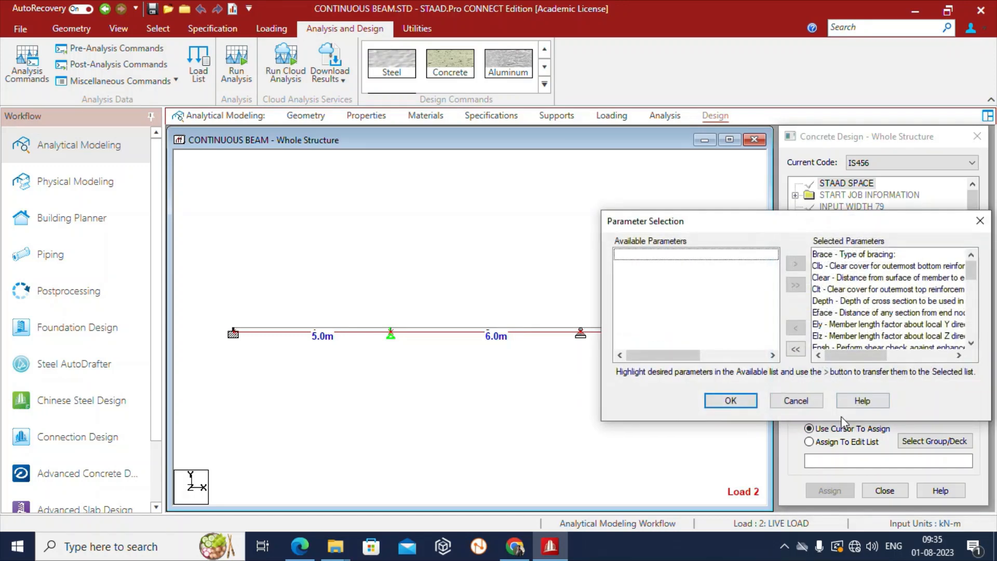
{"action": "left_click_drag", "start_coordinate": [749, 228], "coordinate": [514, 124]}
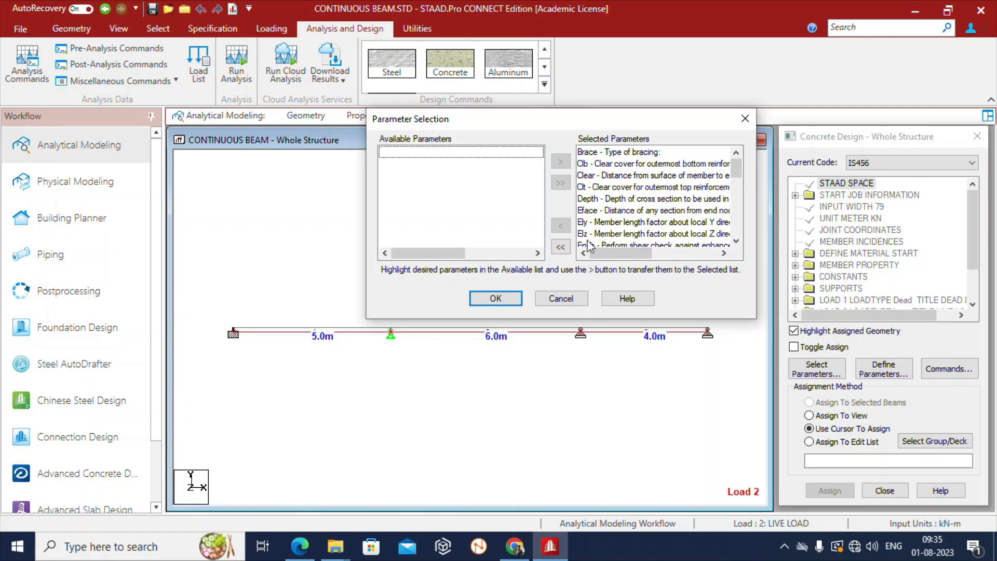
{"action": "left_click", "coordinate": [561, 247]}
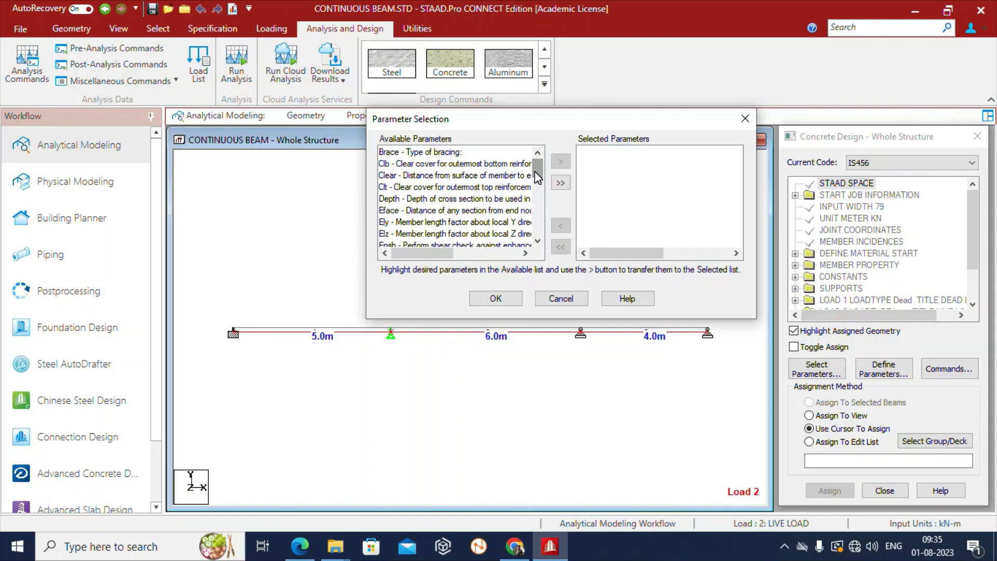
{"action": "left_click", "coordinate": [410, 164]}
{"action": "left_click", "coordinate": [561, 162]}
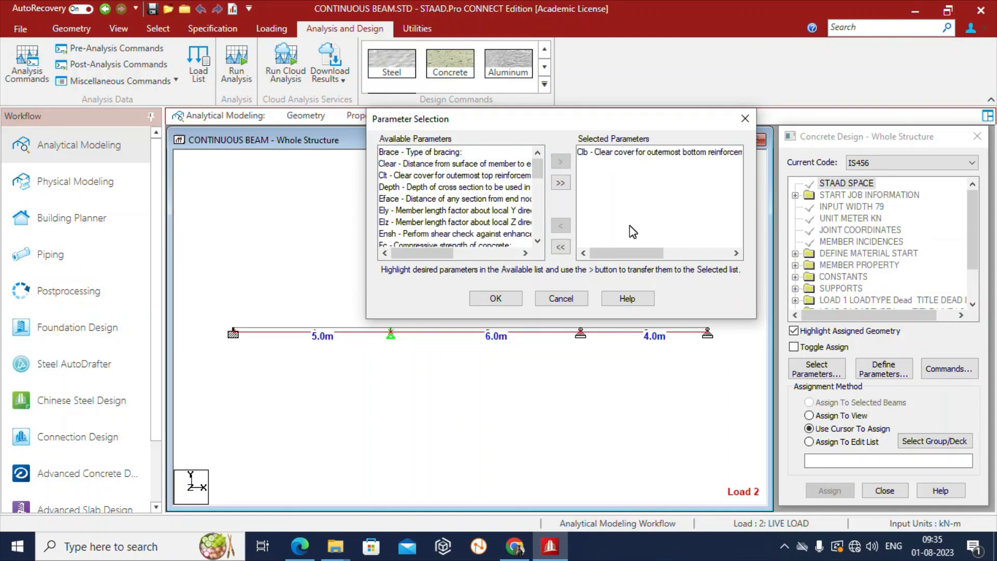
- Add the Fc, Fymain and Fysec strength parameters to the concrete design selection and accept it
{"action": "scroll", "coordinate": [538, 166], "scroll_direction": "down", "scroll_amount": 1}
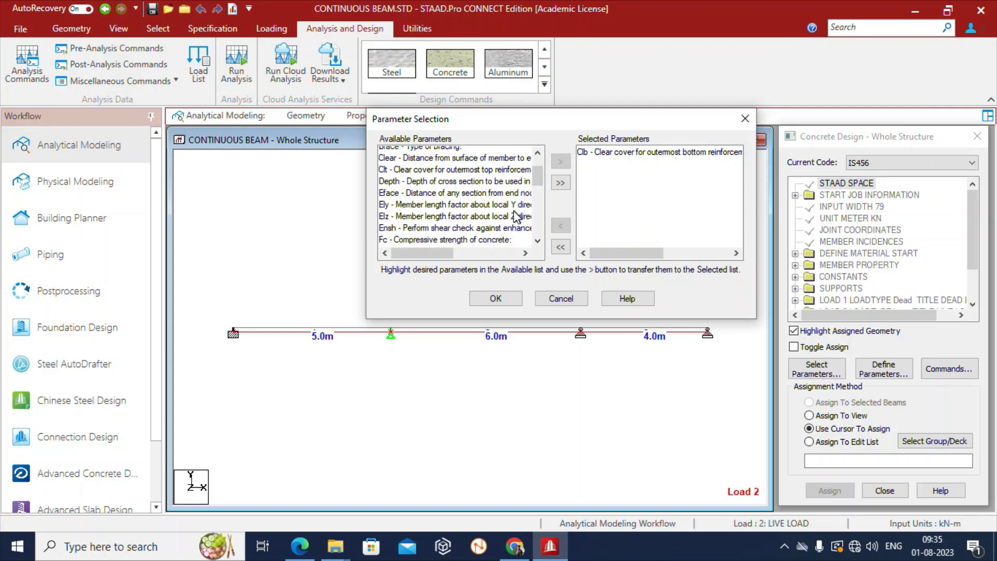
{"action": "left_click", "coordinate": [400, 210]}
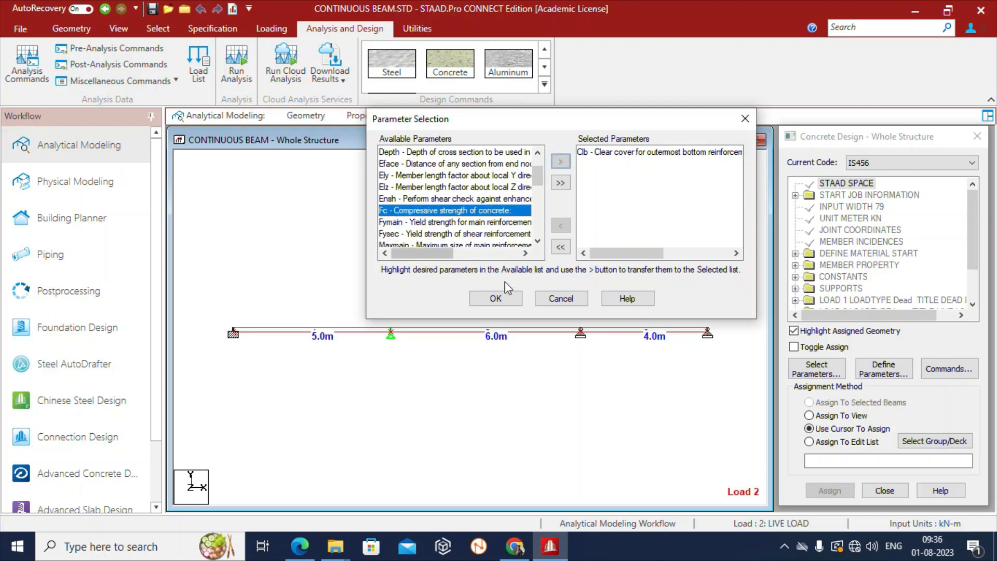
{"action": "left_click", "coordinate": [561, 162]}
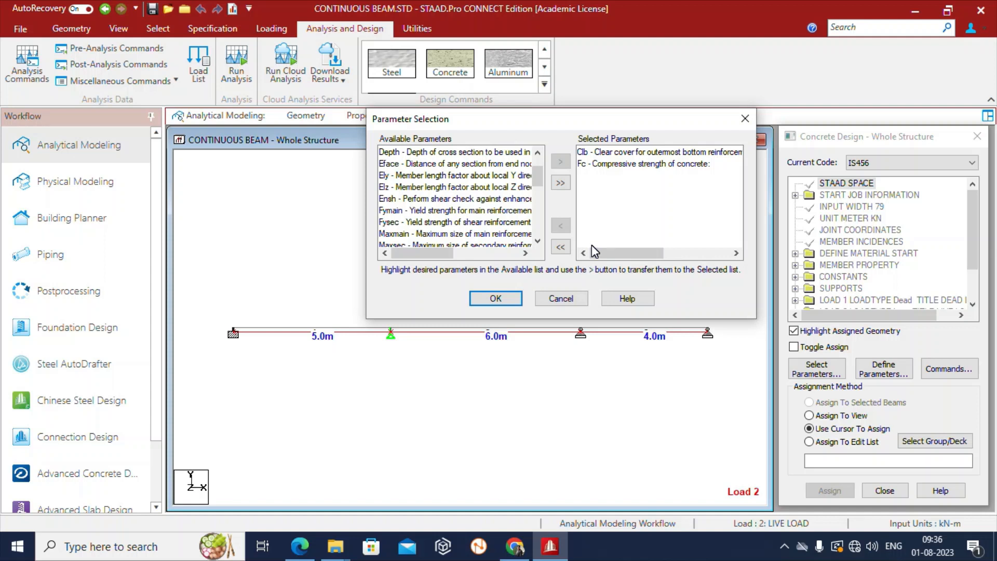
{"action": "left_click", "coordinate": [399, 210]}
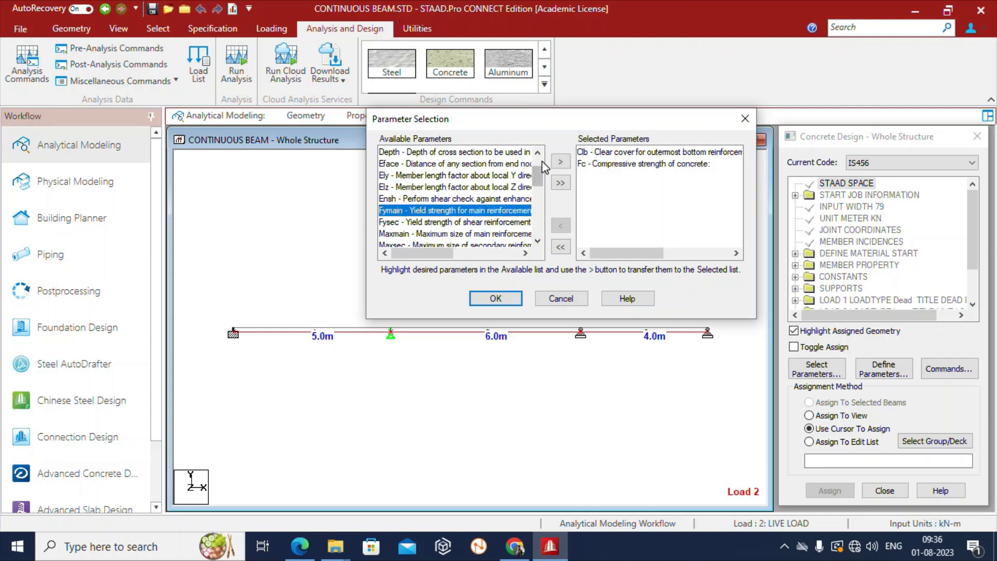
{"action": "left_click", "coordinate": [560, 162]}
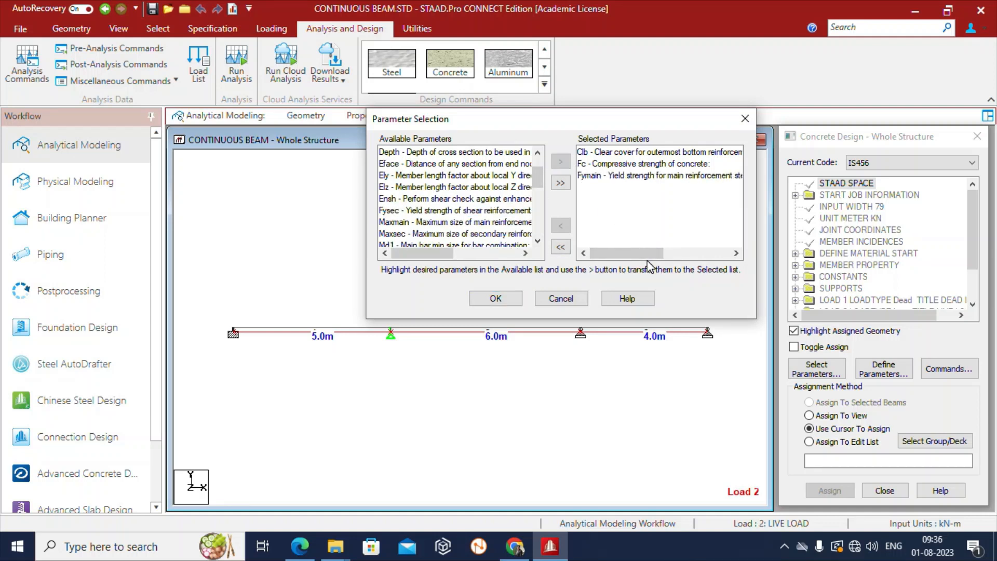
{"action": "left_click", "coordinate": [413, 210]}
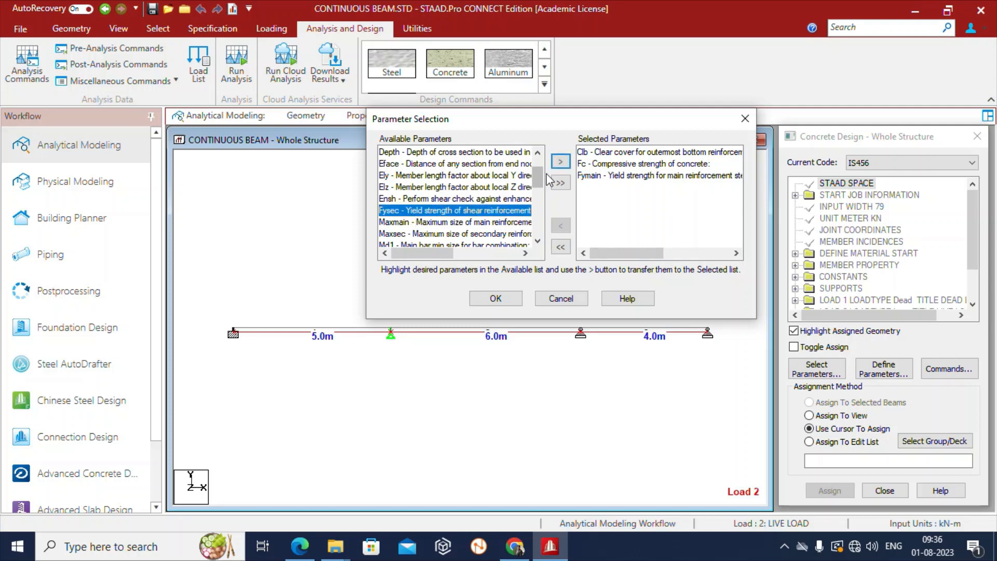
{"action": "left_click", "coordinate": [560, 162]}
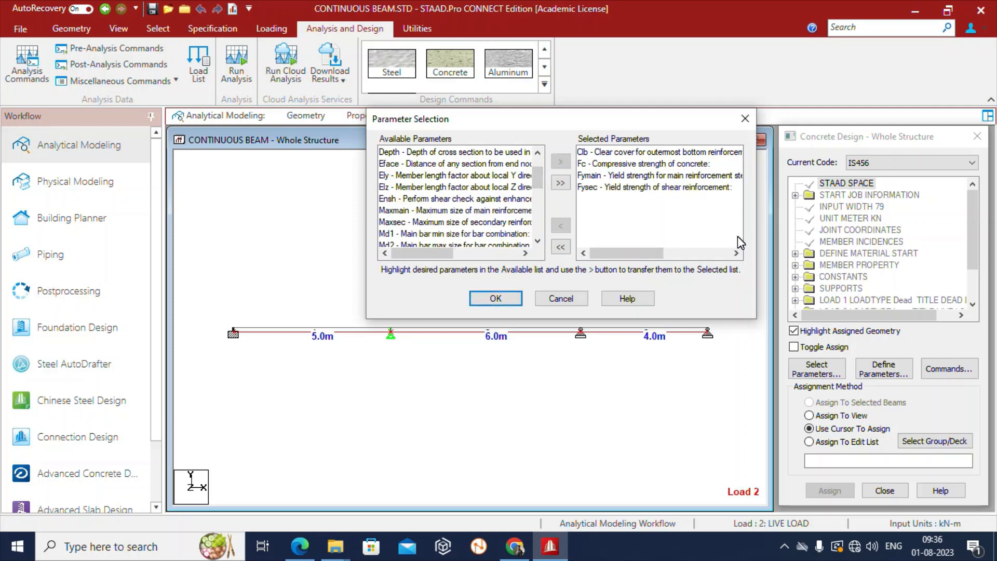
{"action": "scroll", "coordinate": [446, 226], "scroll_direction": "down", "scroll_amount": 1}
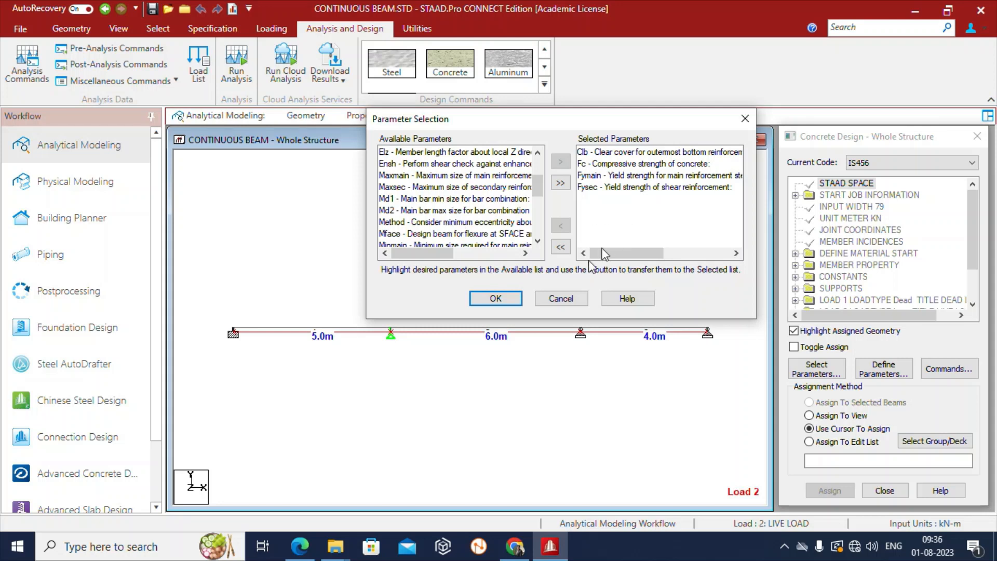
{"action": "left_click", "coordinate": [497, 300]}
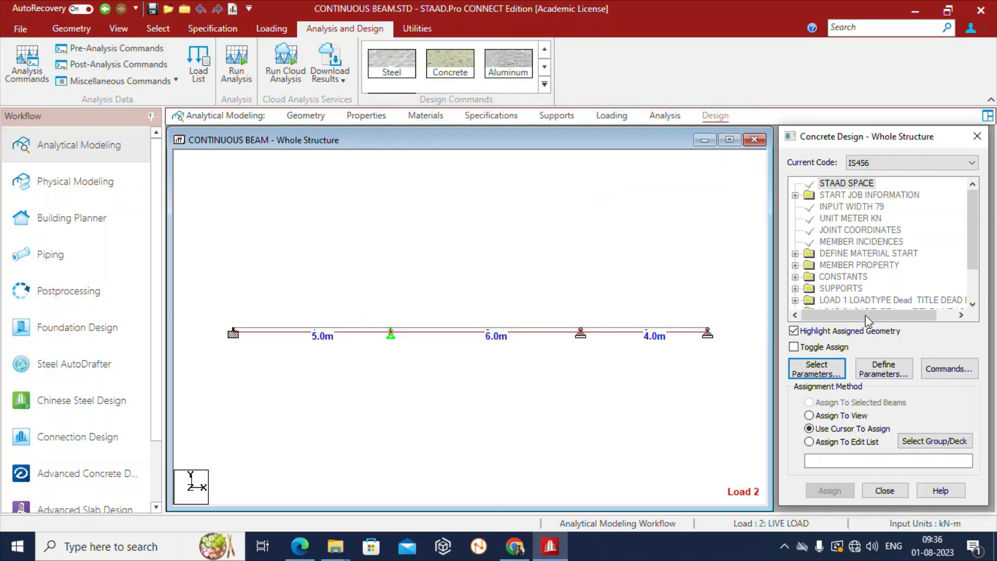
- Define the FC design parameter with a concrete compressive strength of 20000 kN/m2 and add it
{"action": "left_click", "coordinate": [888, 369]}
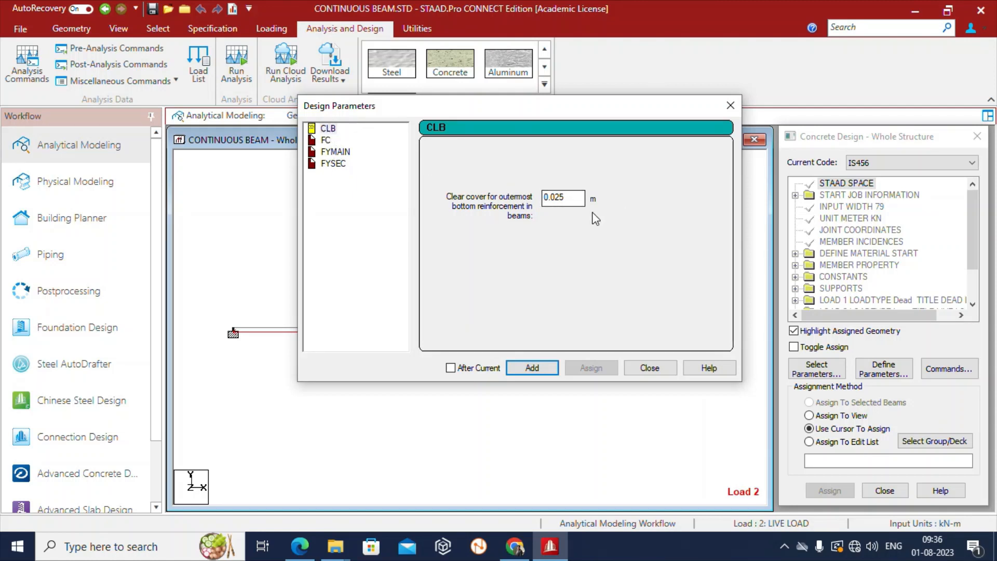
{"action": "left_click", "coordinate": [327, 141]}
{"action": "key", "text": "Tab"}
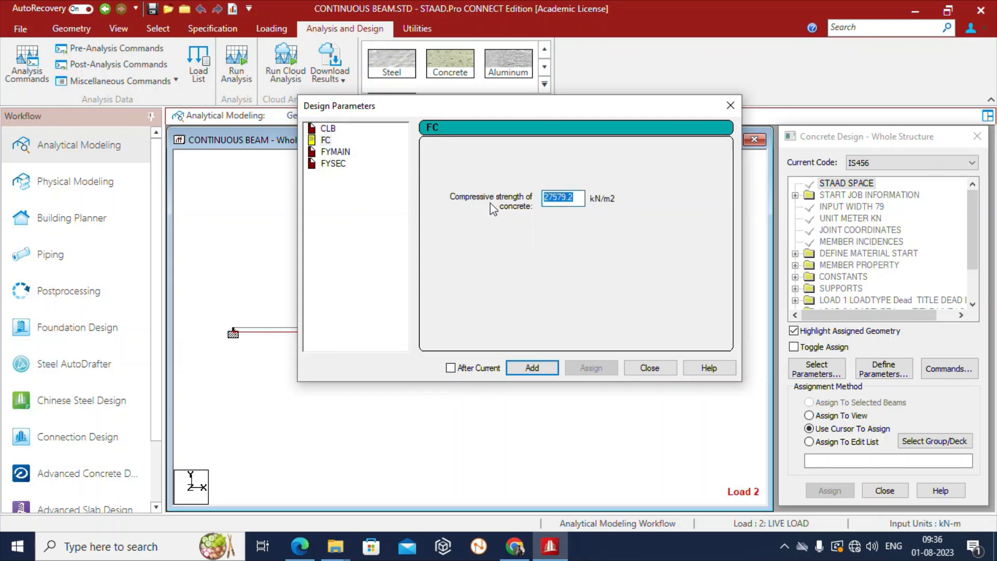
{"action": "type", "text": "2"}
{"action": "type", "text": "0000"}
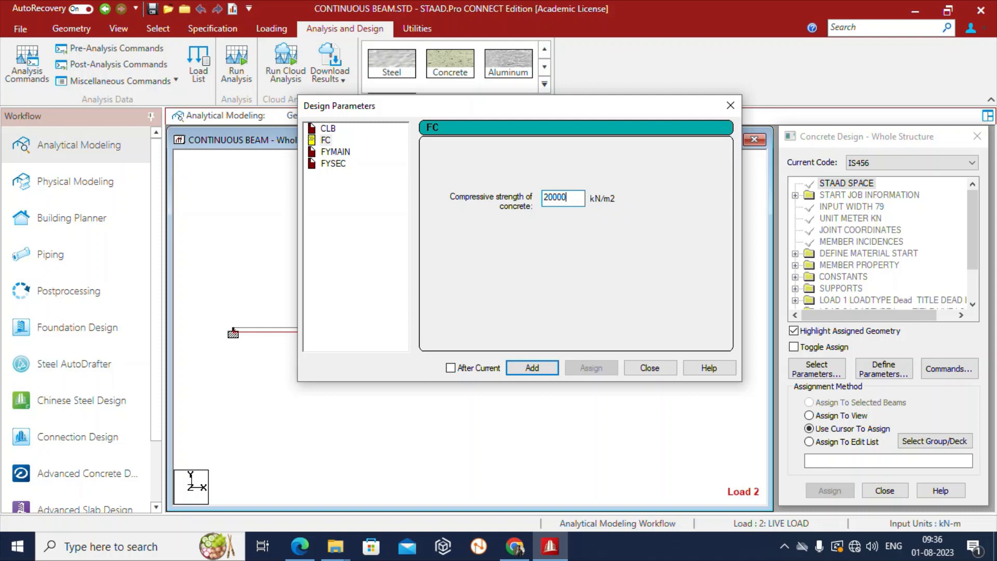
{"action": "left_click", "coordinate": [539, 367]}
- Define the FYMAIN parameter with a main reinforcement yield strength of 415000 kN/m2 and add it
{"action": "left_click", "coordinate": [336, 153]}
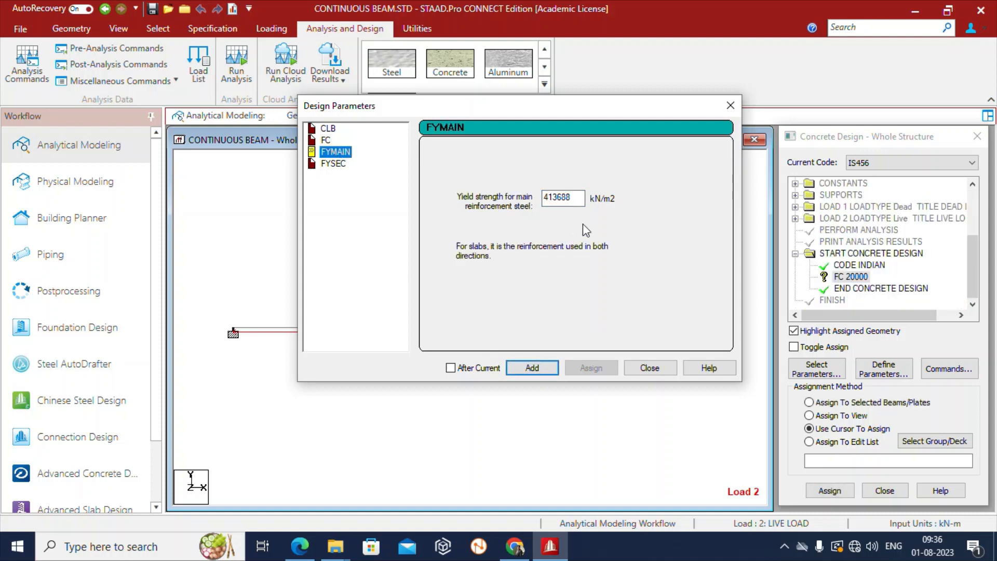
{"action": "left_click_drag", "start_coordinate": [580, 198], "coordinate": [519, 209]}
{"action": "type", "text": "415000"}
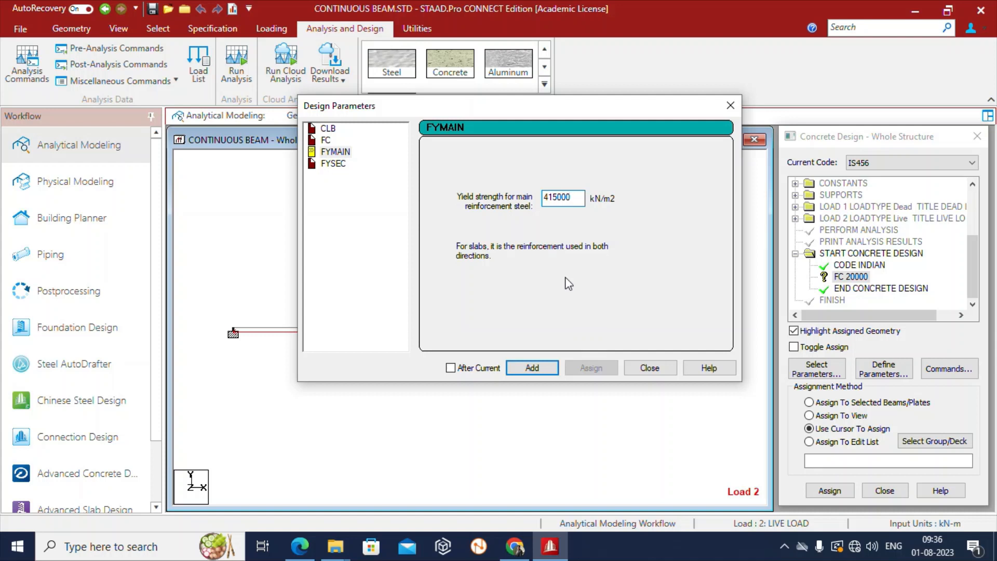
{"action": "left_click", "coordinate": [540, 368]}
- Add the FYSEC parameter with a shear reinforcement yield strength of 415000 kN/m2 and finish defining parameters
{"action": "left_click", "coordinate": [333, 164]}
{"action": "left_click_drag", "start_coordinate": [581, 198], "coordinate": [540, 205]}
{"action": "type", "text": "415000"}
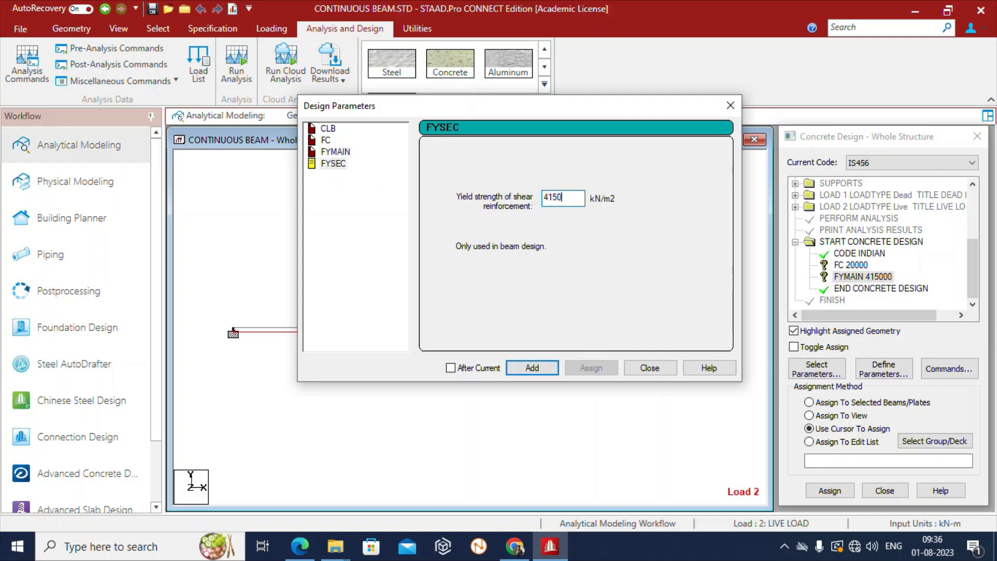
{"action": "left_click", "coordinate": [540, 368]}
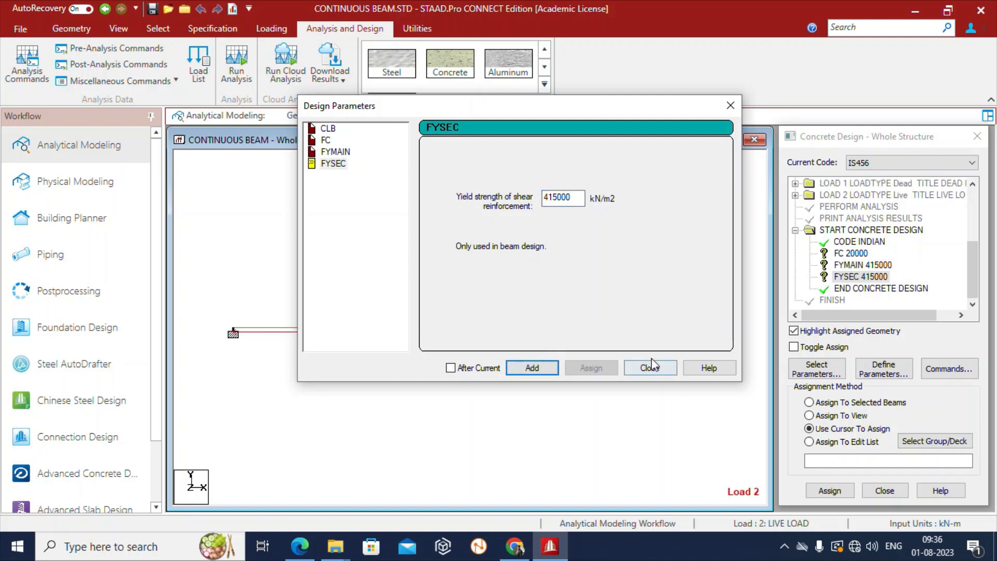
{"action": "left_click", "coordinate": [650, 368]}
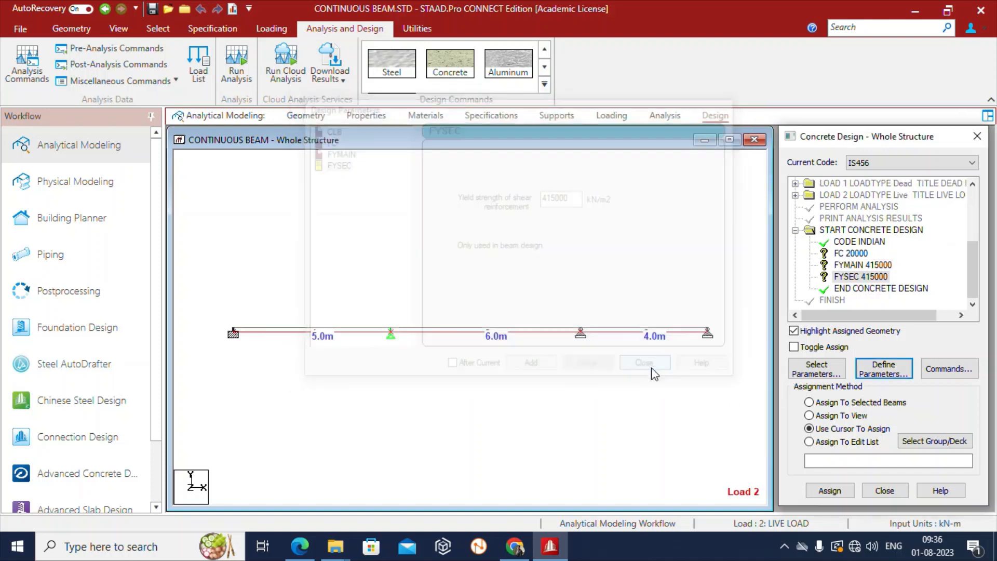
- Assign the FC 20000 concrete strength parameter to all three selected beams of the continuous beam
{"action": "left_click", "coordinate": [854, 255]}
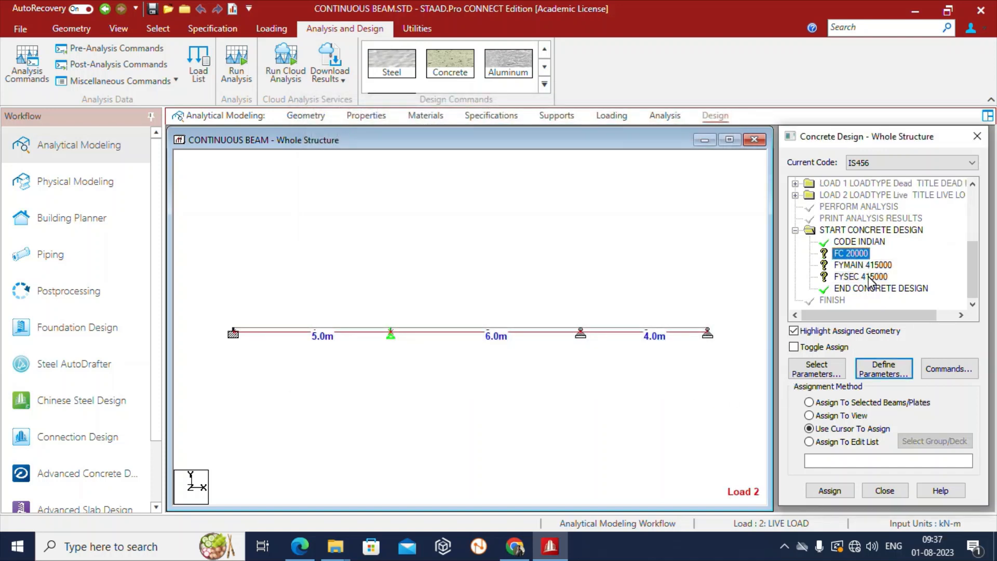
{"action": "left_click", "coordinate": [861, 265]}
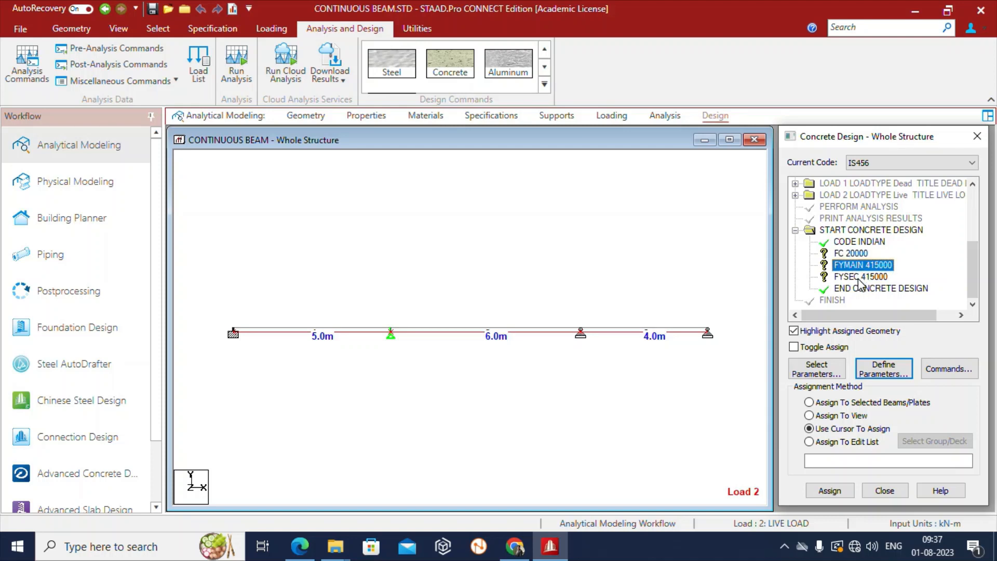
{"action": "left_click", "coordinate": [859, 277]}
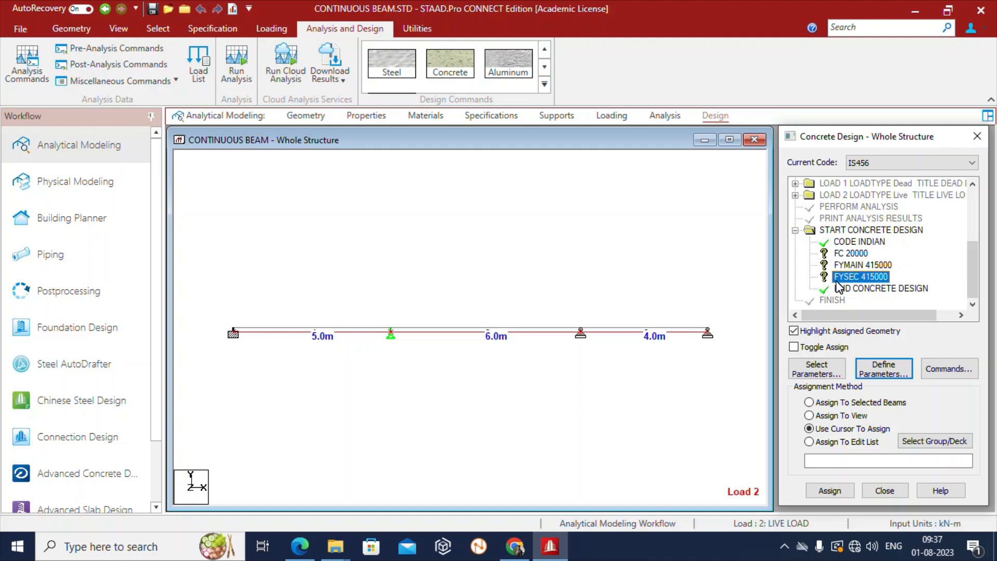
{"action": "left_click", "coordinate": [848, 254]}
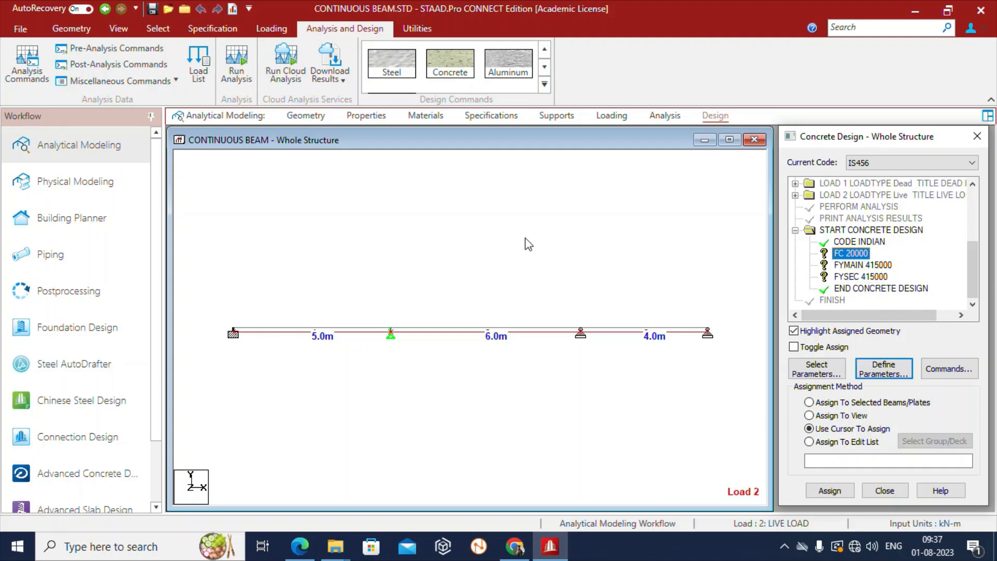
{"action": "left_click_drag", "start_coordinate": [203, 282], "coordinate": [748, 375]}
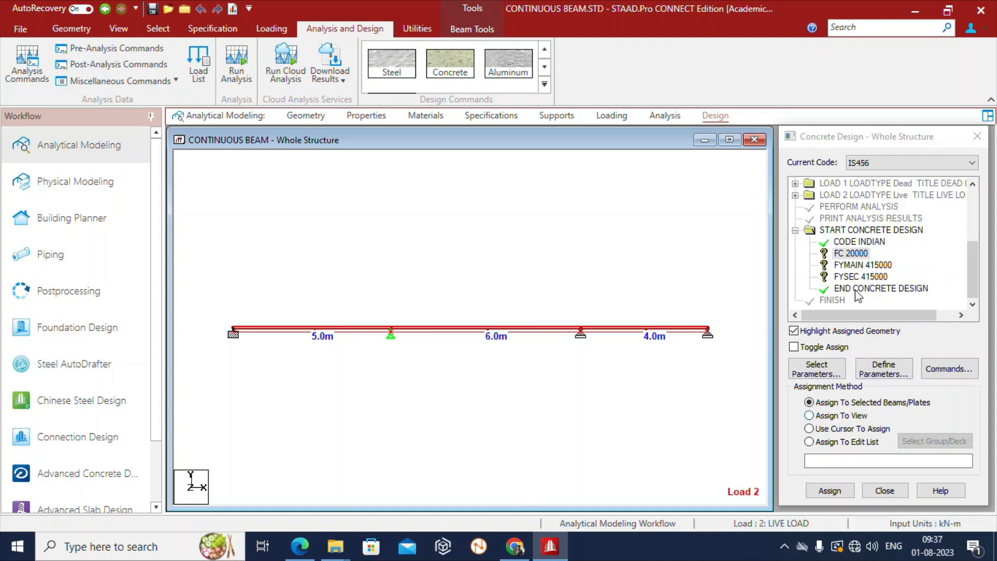
{"action": "left_click", "coordinate": [851, 254]}
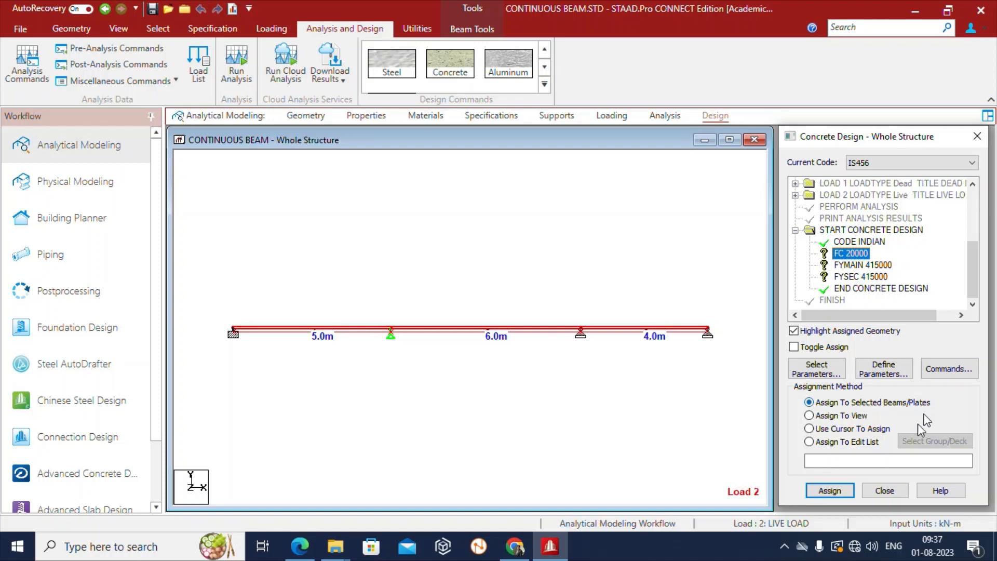
{"action": "left_click", "coordinate": [829, 490]}
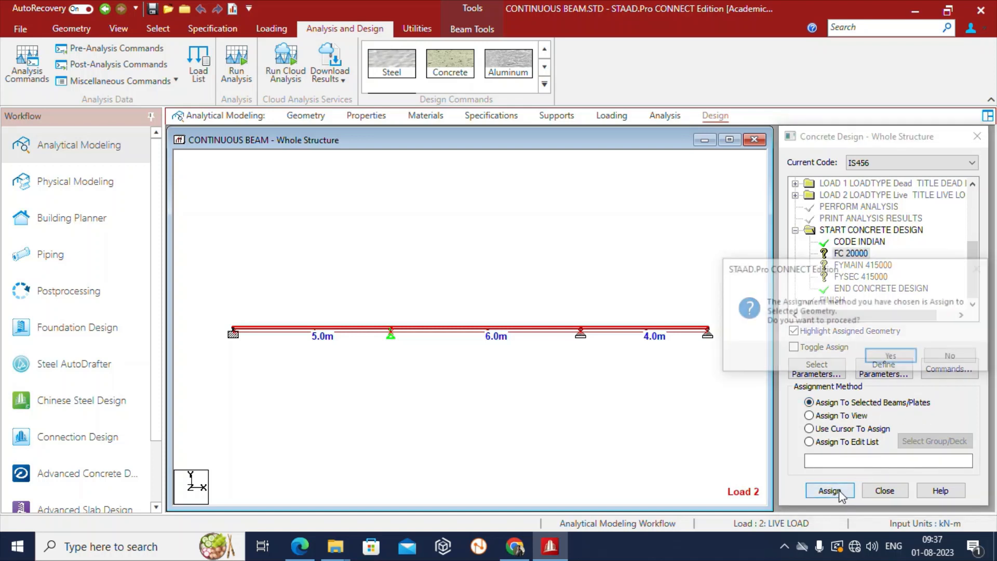
{"action": "left_click", "coordinate": [890, 357]}
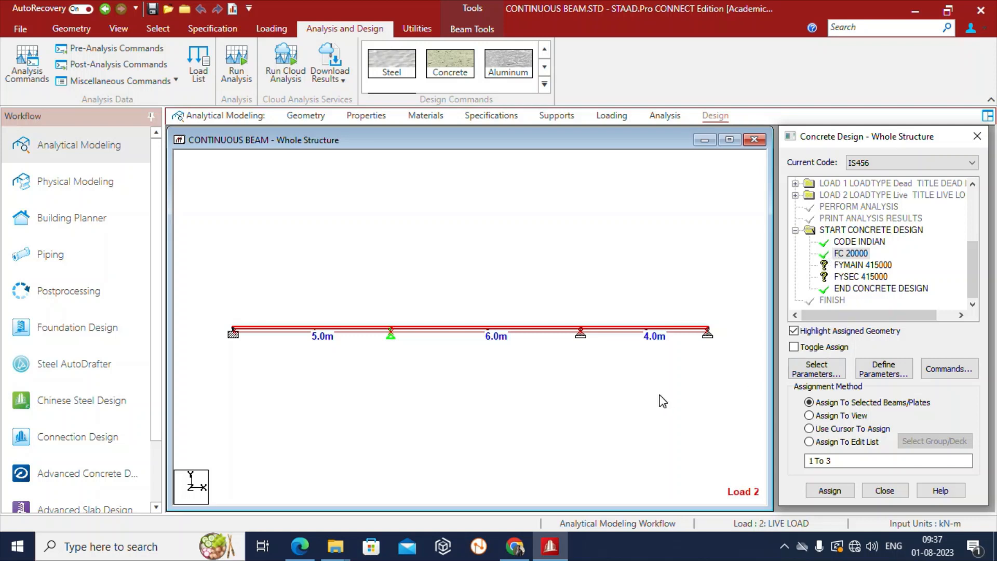
- Assign the FYMAIN 415000 main reinforcement parameter to all three selected beams
{"action": "left_click", "coordinate": [809, 429]}
{"action": "left_click_drag", "start_coordinate": [204, 282], "coordinate": [715, 437]}
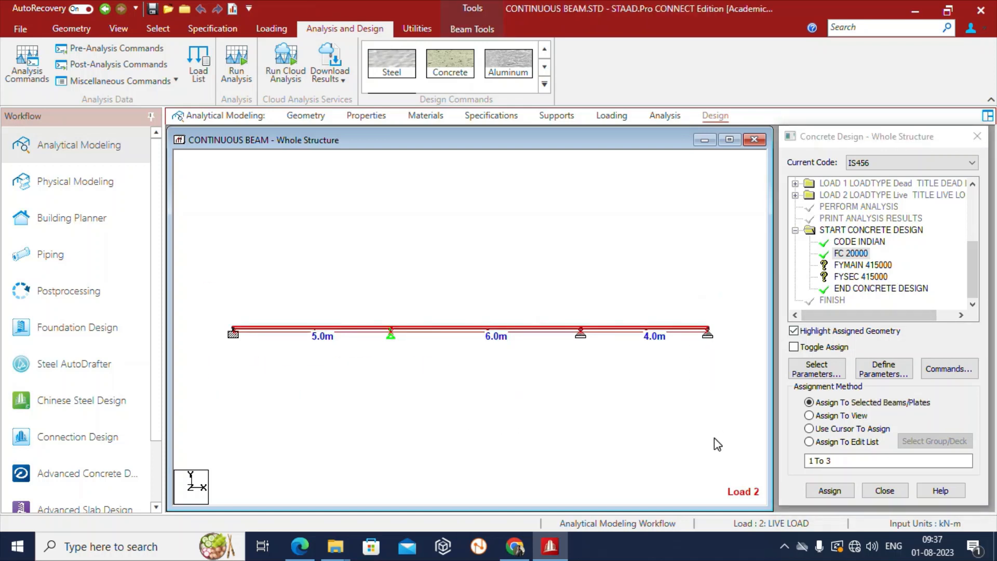
{"action": "left_click", "coordinate": [857, 265]}
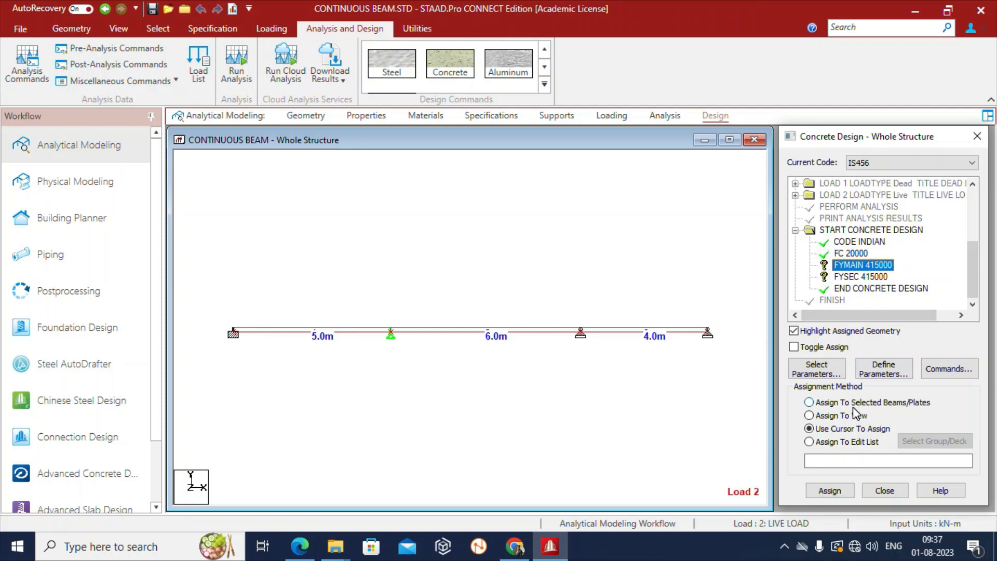
{"action": "left_click_drag", "start_coordinate": [205, 296], "coordinate": [732, 392]}
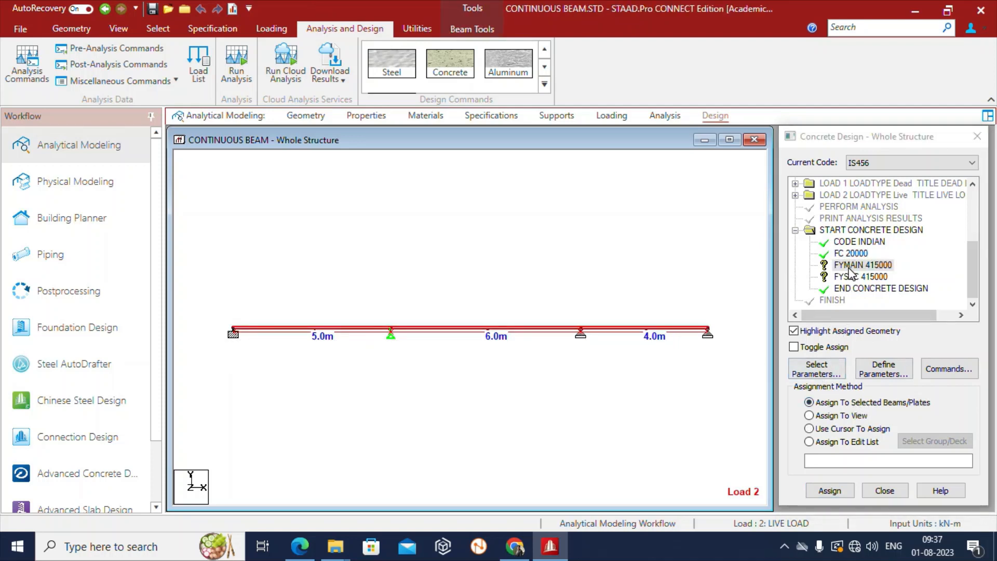
{"action": "left_click", "coordinate": [851, 266]}
{"action": "left_click", "coordinate": [829, 491]}
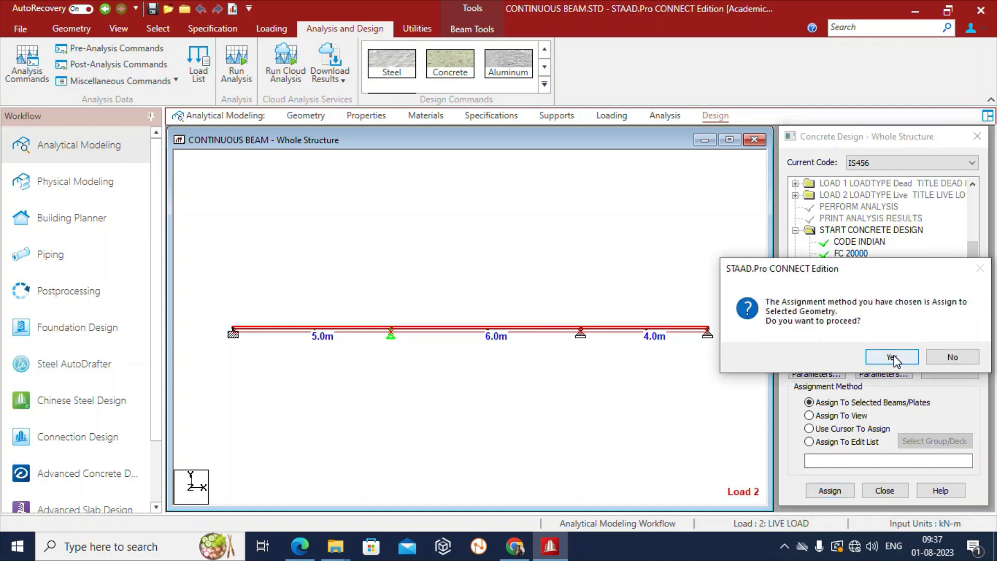
{"action": "left_click", "coordinate": [892, 358]}
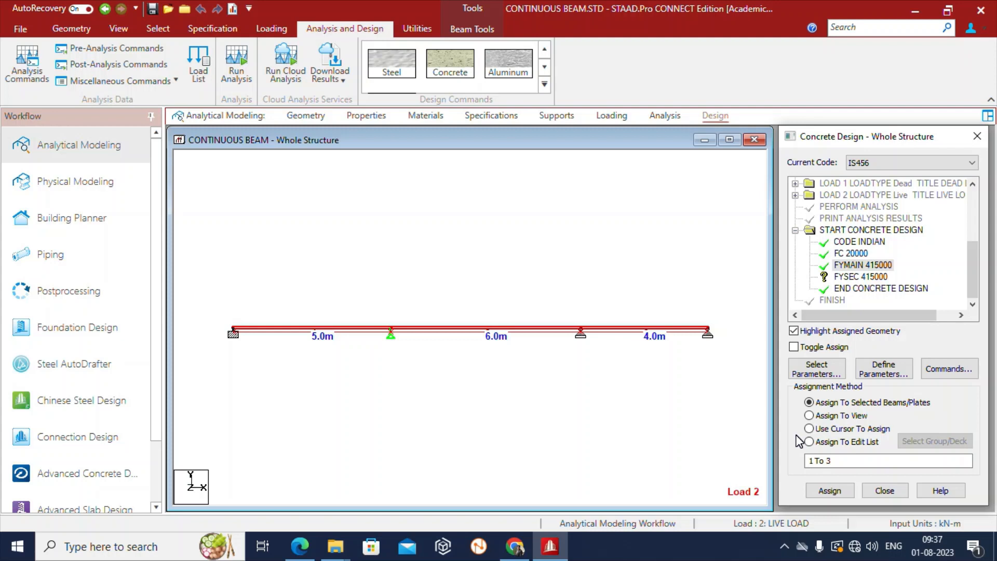
- Assign the FYSEC 415000 shear reinforcement parameter to all three selected beams
{"action": "left_click", "coordinate": [862, 276]}
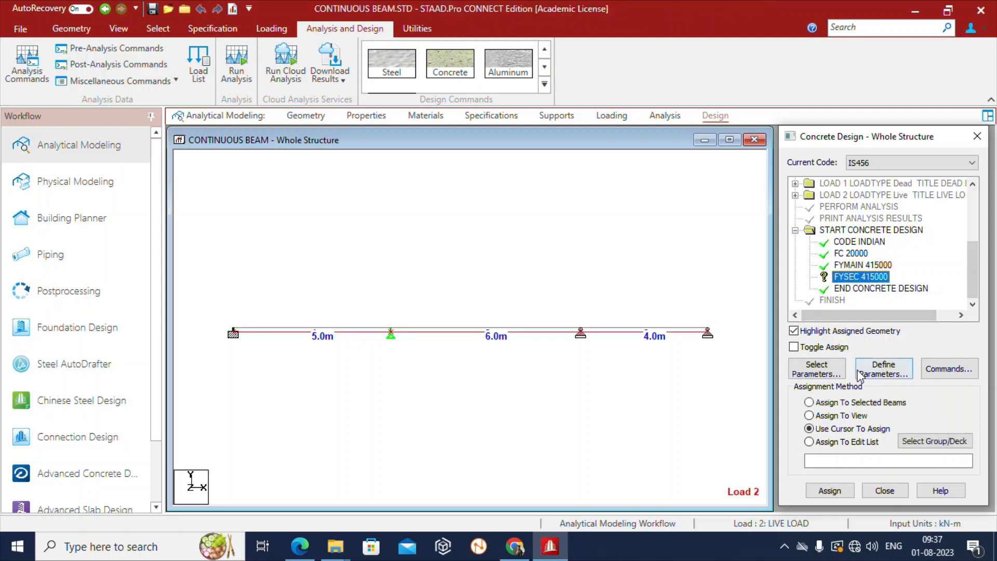
{"action": "left_click_drag", "start_coordinate": [197, 289], "coordinate": [733, 391]}
{"action": "left_click", "coordinate": [853, 279]}
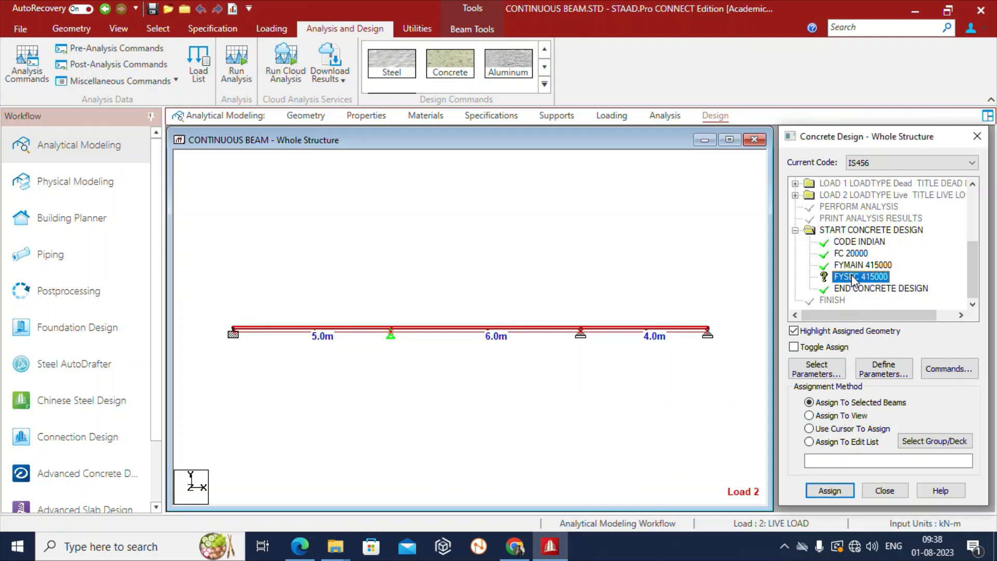
{"action": "left_click", "coordinate": [829, 490]}
{"action": "left_click", "coordinate": [901, 357]}
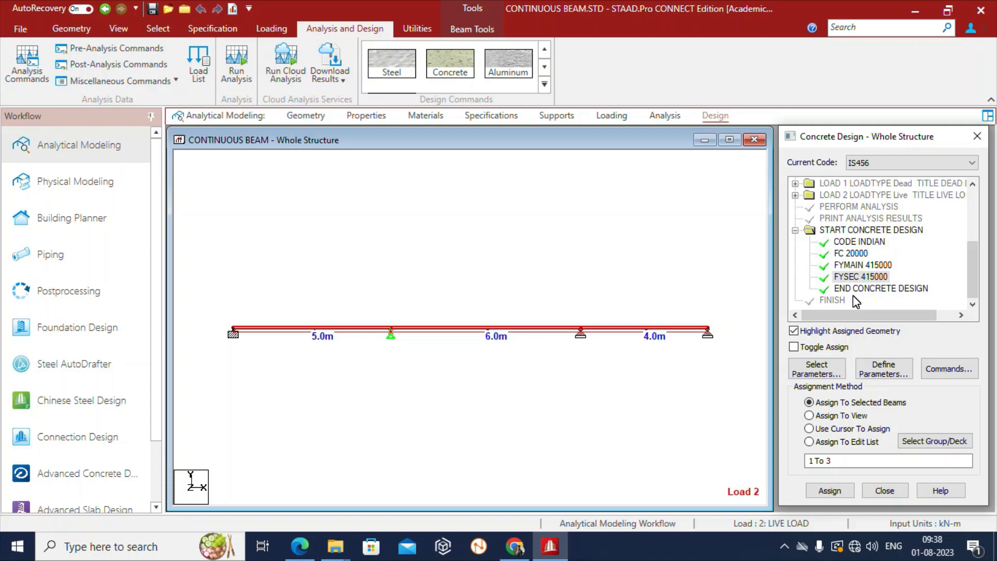
- Add the DESIGN BEAM and TAKE OFF commands to the concrete design and finish adding design commands
{"action": "left_click", "coordinate": [962, 370]}
{"action": "left_click_drag", "start_coordinate": [685, 180], "coordinate": [421, 113]}
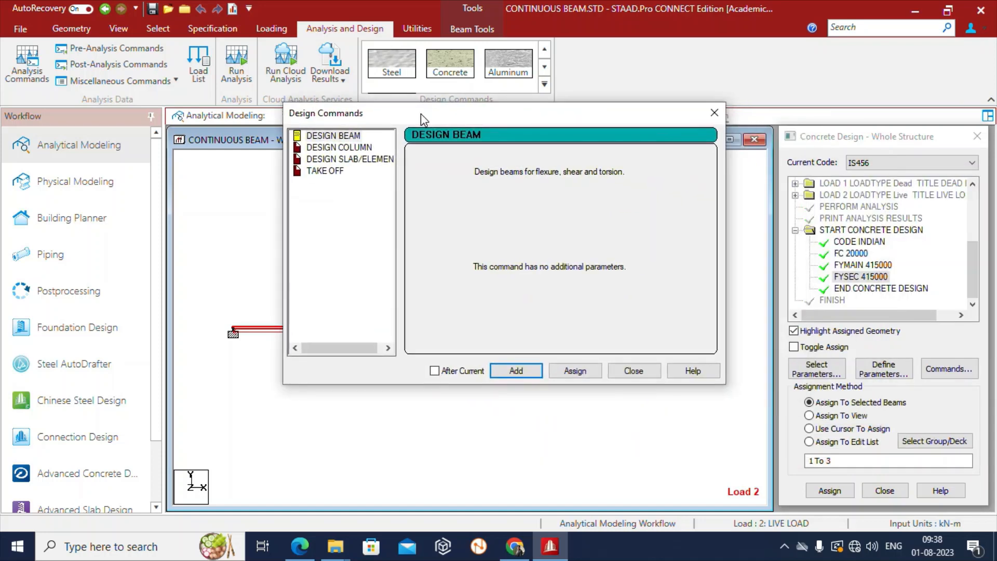
{"action": "left_click", "coordinate": [332, 136]}
{"action": "left_click", "coordinate": [521, 366]}
{"action": "left_click", "coordinate": [325, 172]}
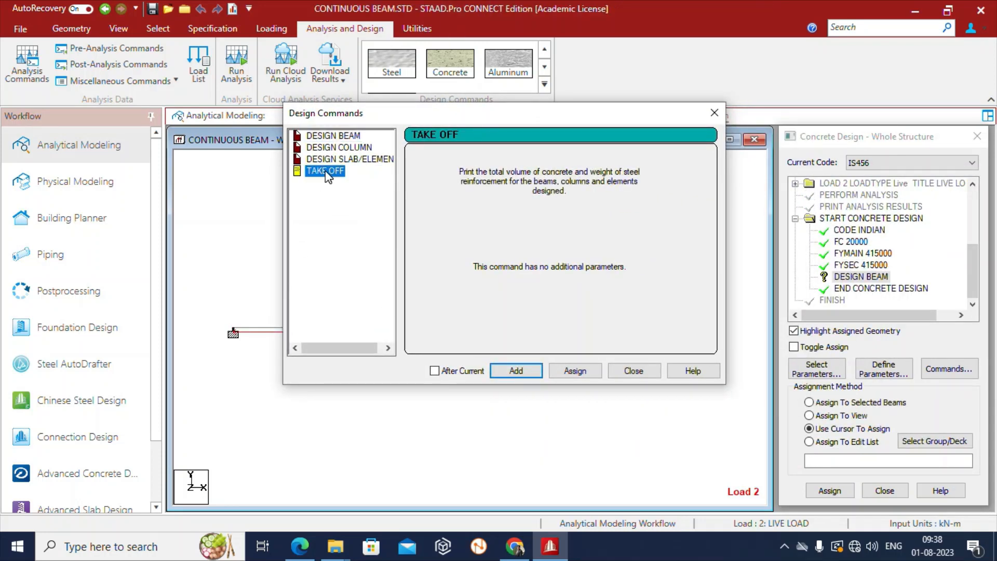
{"action": "left_click", "coordinate": [514, 370]}
{"action": "left_click", "coordinate": [635, 370]}
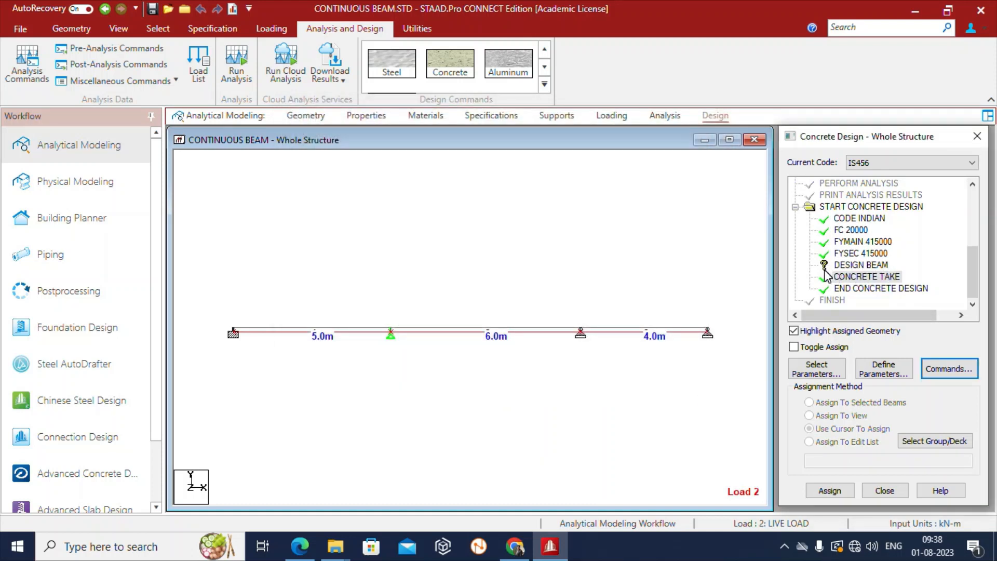
- Assign the DESIGN BEAM command to all three selected beams
{"action": "left_click", "coordinate": [857, 266]}
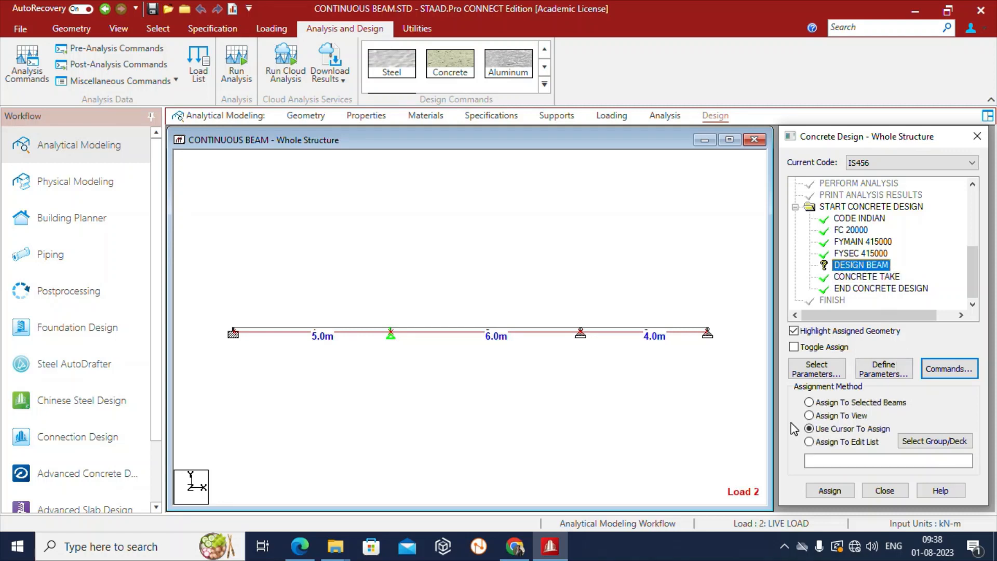
{"action": "left_click_drag", "start_coordinate": [191, 273], "coordinate": [720, 413]}
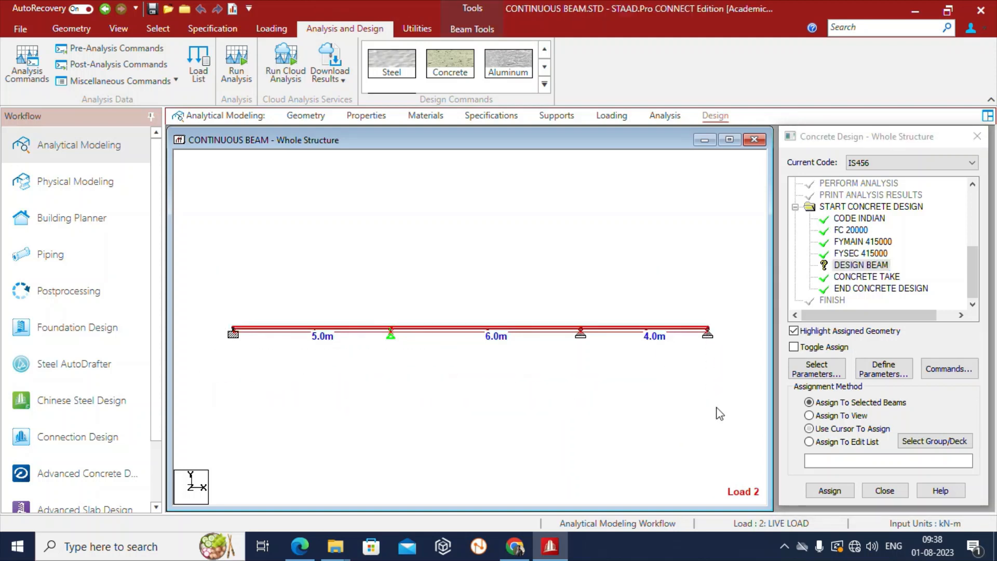
{"action": "left_click", "coordinate": [871, 268]}
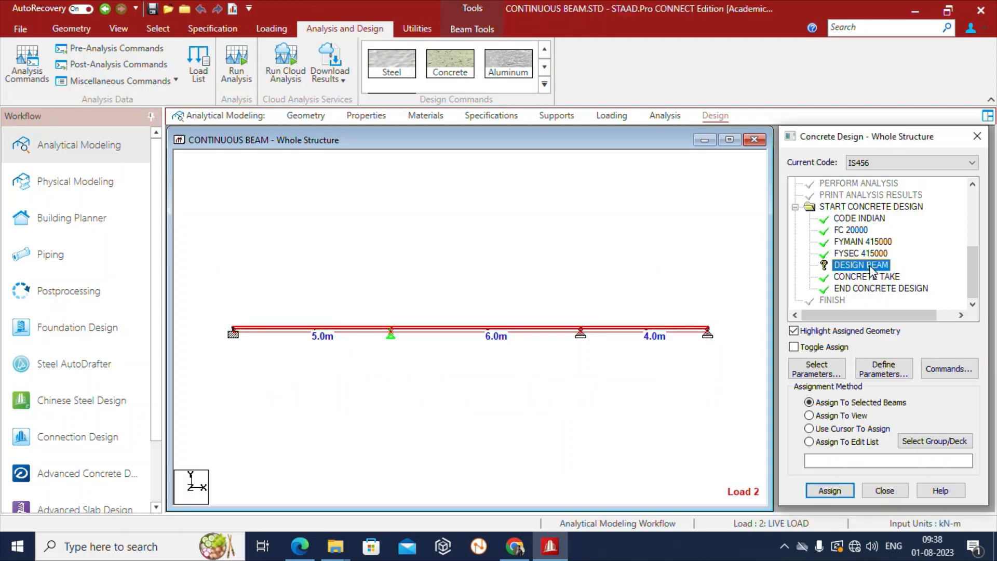
{"action": "left_click", "coordinate": [831, 490]}
{"action": "left_click", "coordinate": [892, 357]}
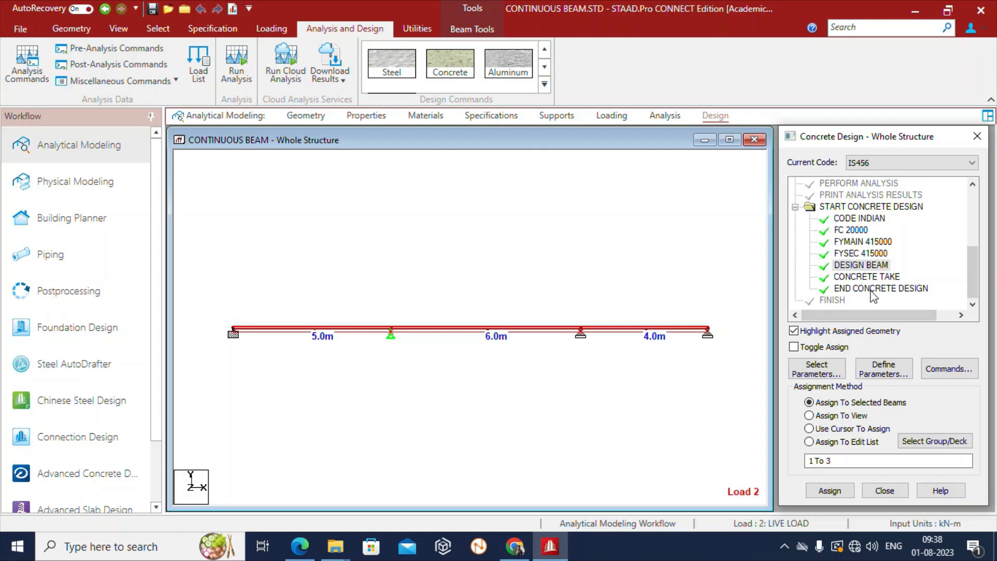
- Save the modified structure, run the analysis with concrete design, and stay in modeling mode when closing the run report
{"action": "left_click", "coordinate": [244, 60]}
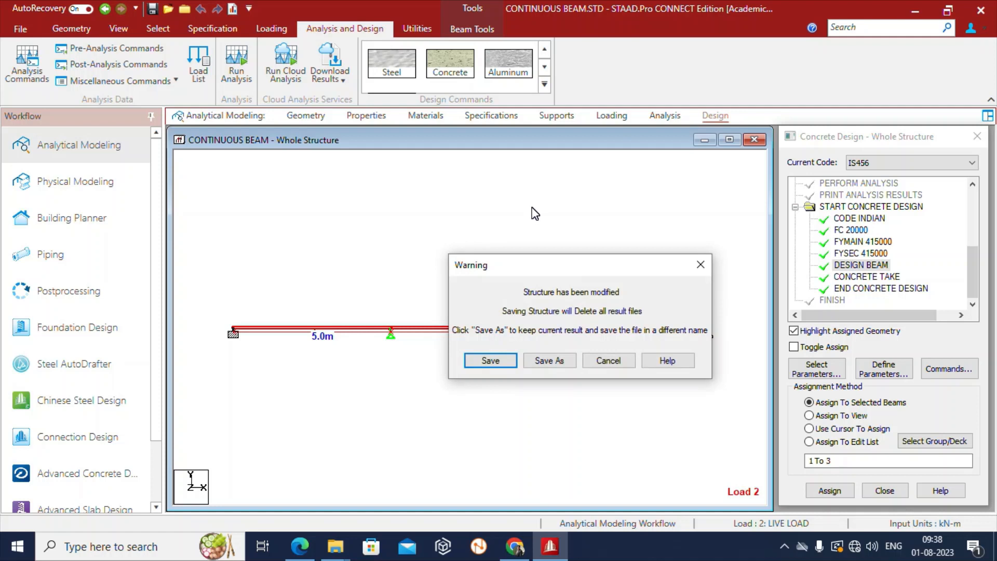
{"action": "left_click_drag", "start_coordinate": [602, 271], "coordinate": [568, 141]}
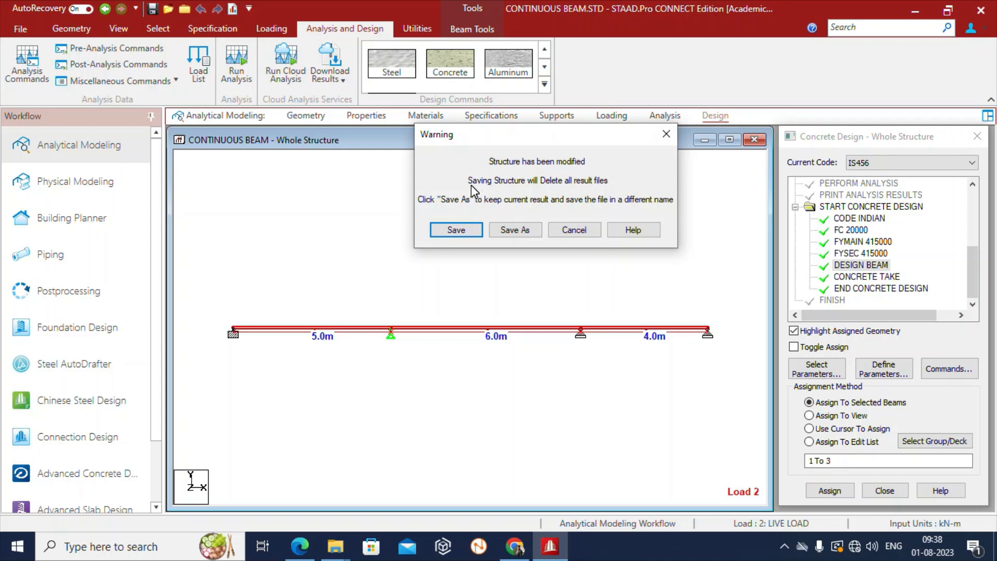
{"action": "left_click", "coordinate": [456, 230]}
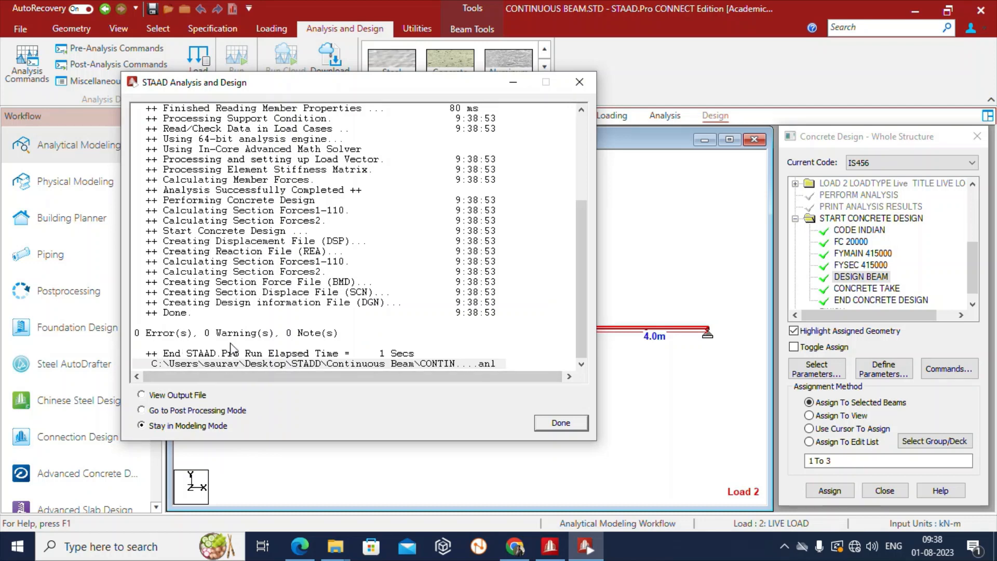
{"action": "left_click", "coordinate": [563, 425]}
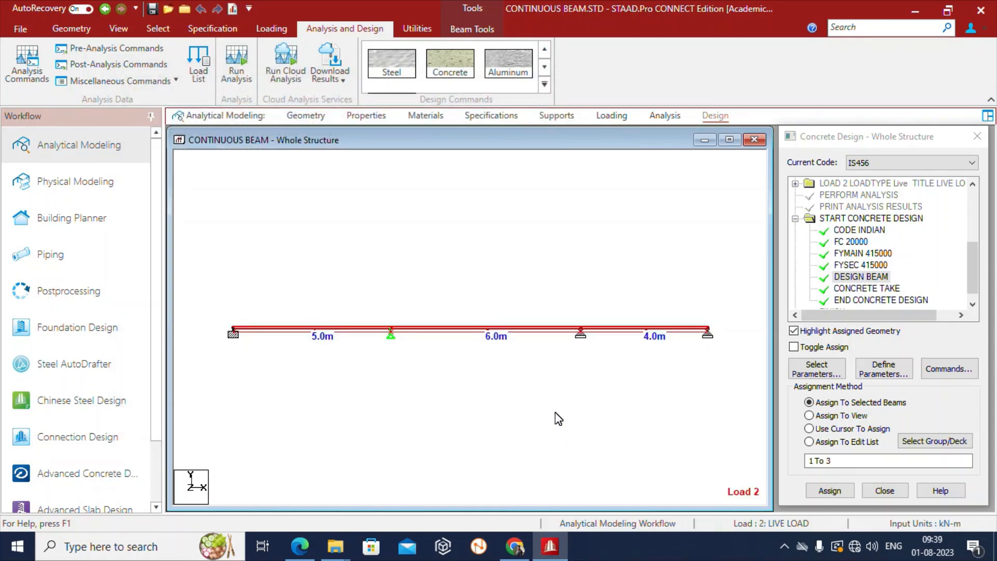
- Examine the concrete design results of the 6 m middle beam in the postprocessing beam results
{"action": "left_click", "coordinate": [51, 295]}
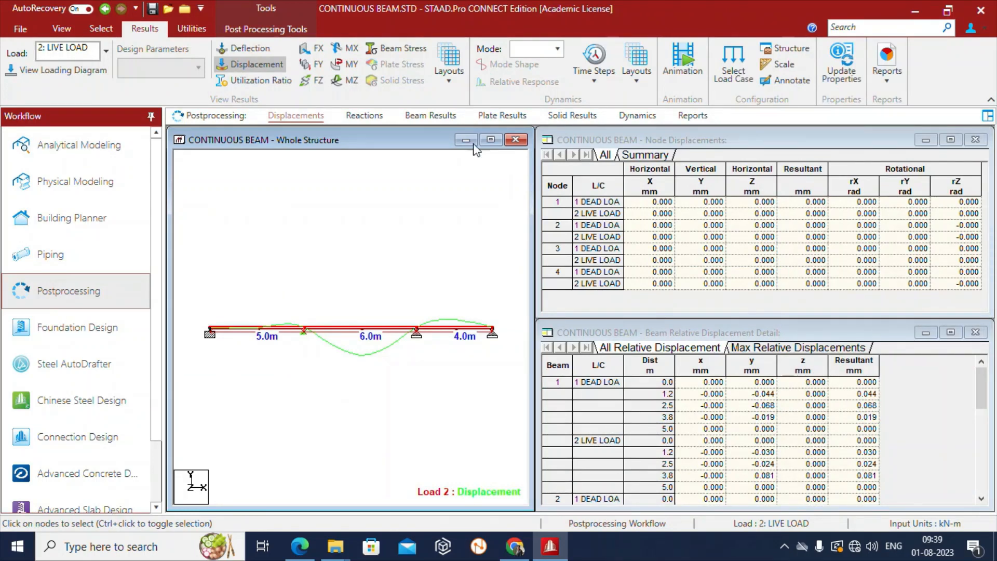
{"action": "left_click", "coordinate": [434, 123]}
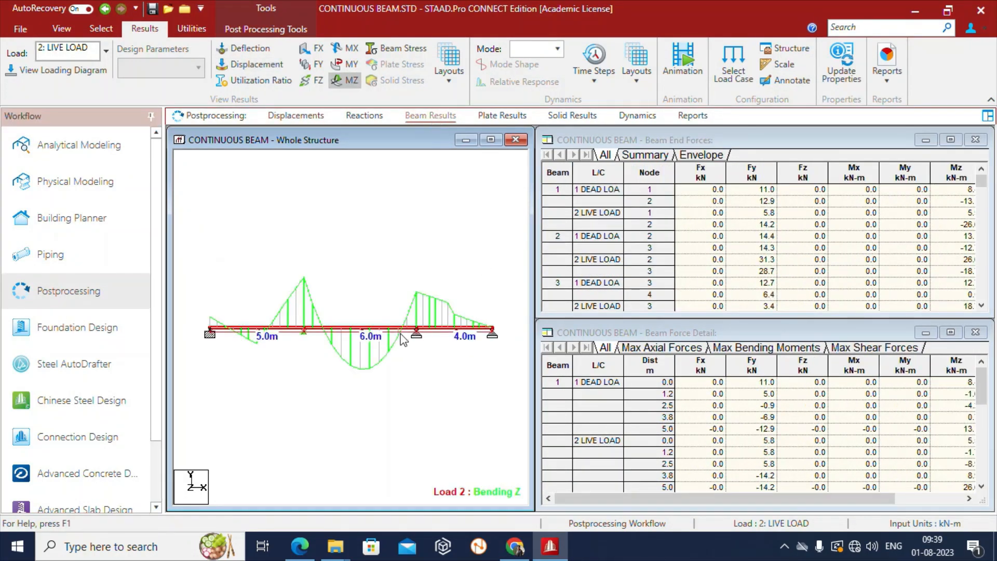
{"action": "left_click", "coordinate": [353, 329]}
{"action": "double_click", "coordinate": [353, 329]}
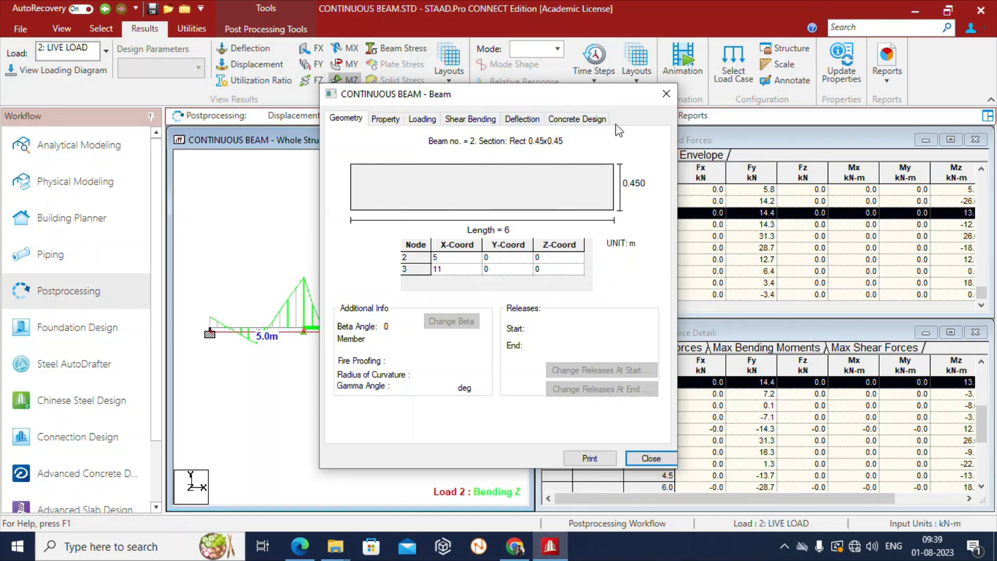
{"action": "left_click", "coordinate": [574, 121]}
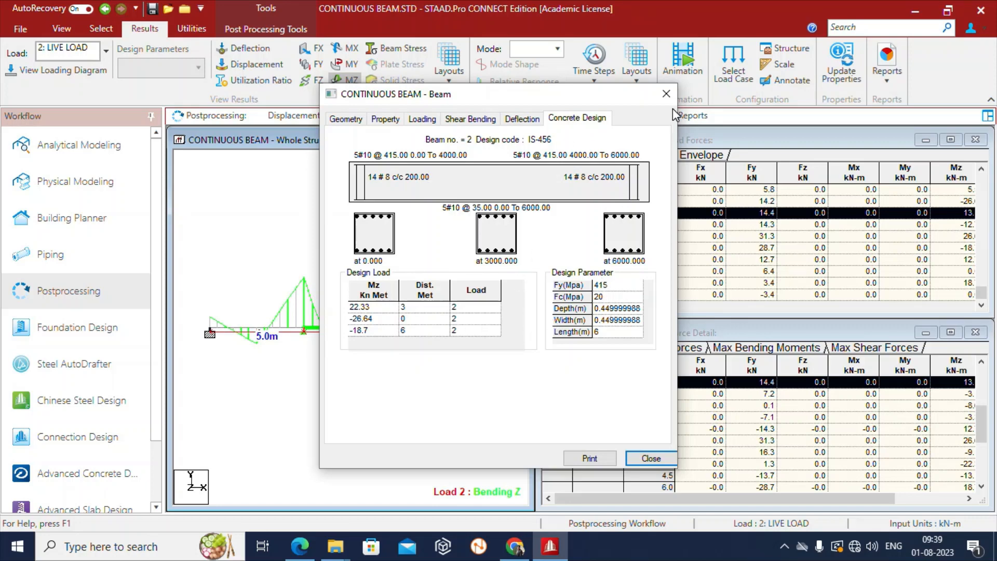
{"action": "left_click", "coordinate": [667, 92]}
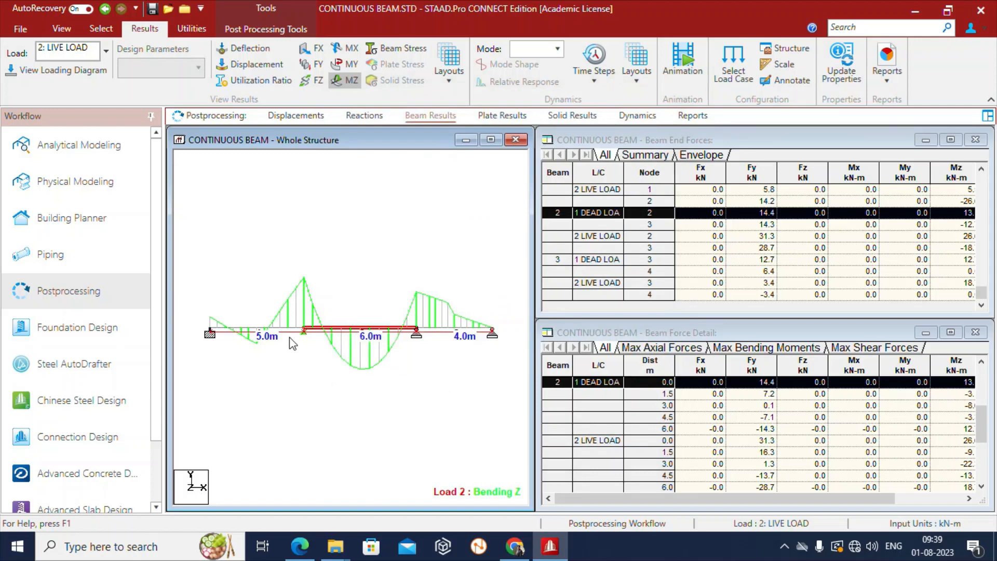
- Examine the concrete design results of the 5 m first-span beam, then close its details
{"action": "double_click", "coordinate": [271, 330]}
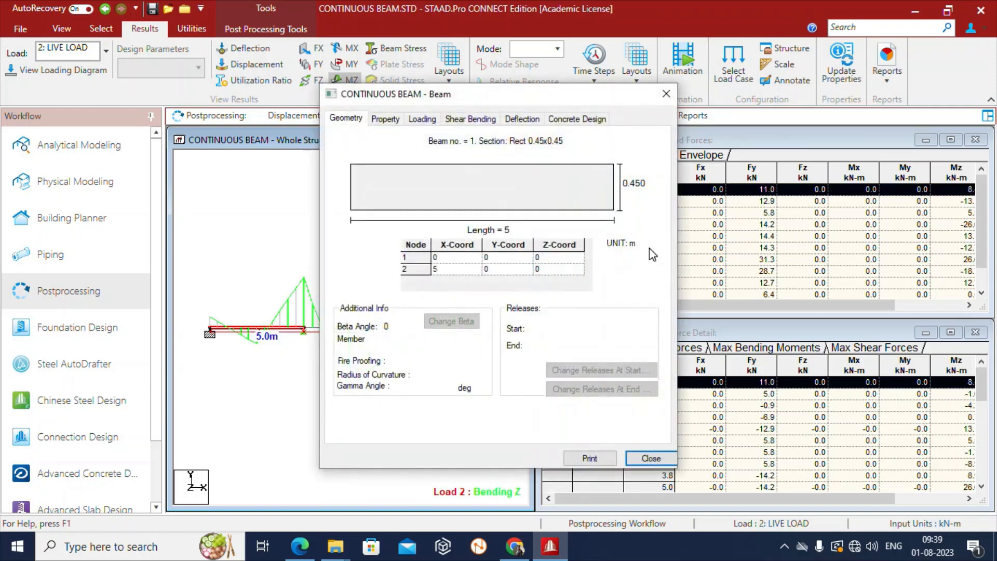
{"action": "left_click", "coordinate": [571, 120]}
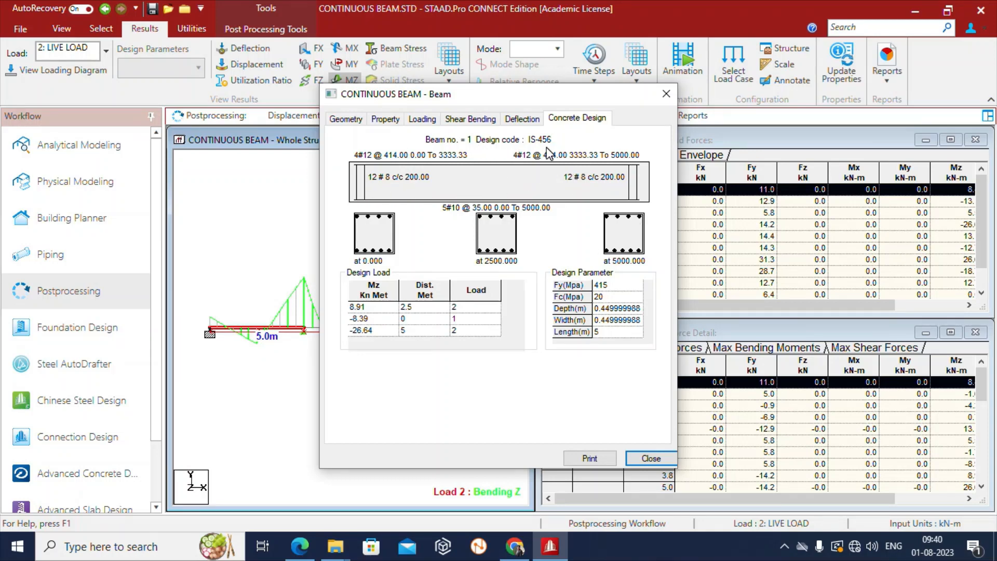
{"action": "left_click", "coordinate": [667, 95]}
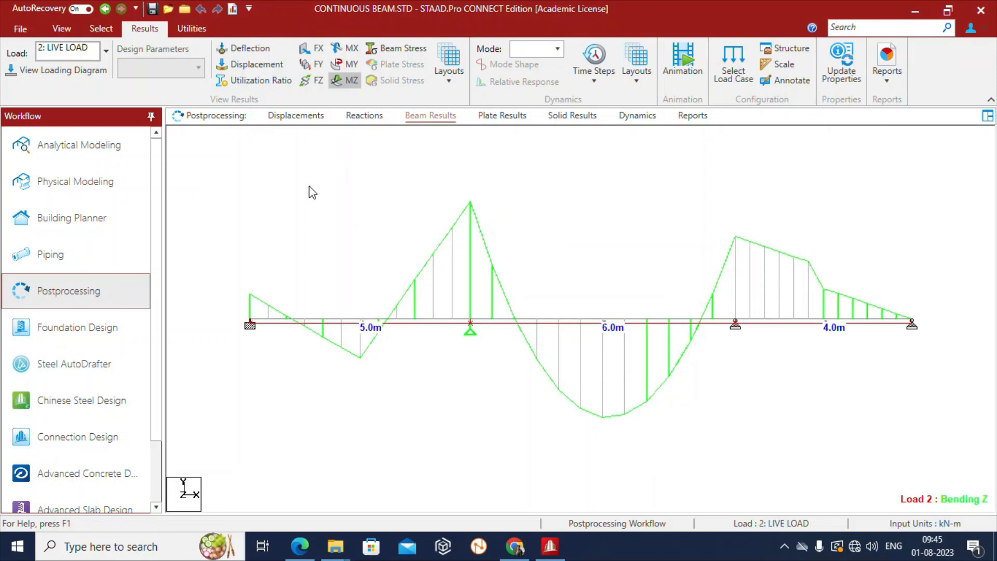
- Examine the concrete design results of the 6 m middle beam again, then close its details
{"action": "double_click", "coordinate": [579, 327]}
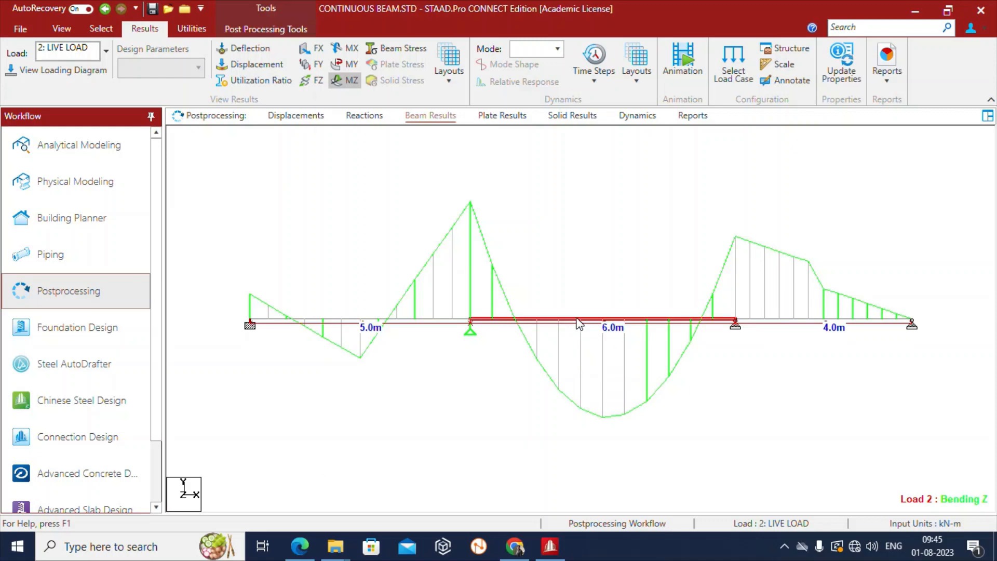
{"action": "left_click", "coordinate": [565, 119]}
{"action": "left_click_drag", "start_coordinate": [514, 99], "coordinate": [516, 71]}
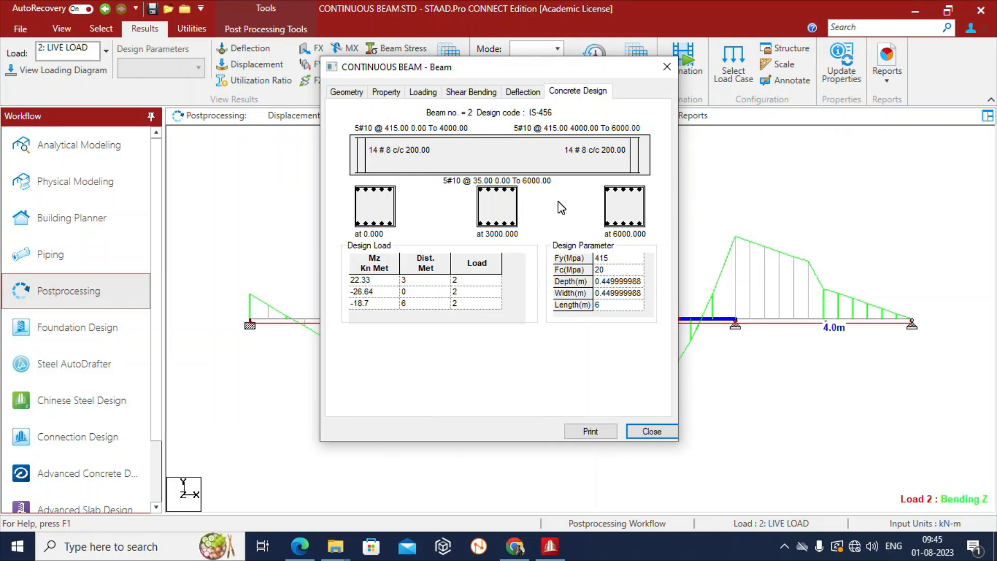
{"action": "left_click_drag", "start_coordinate": [517, 75], "coordinate": [582, 63]}
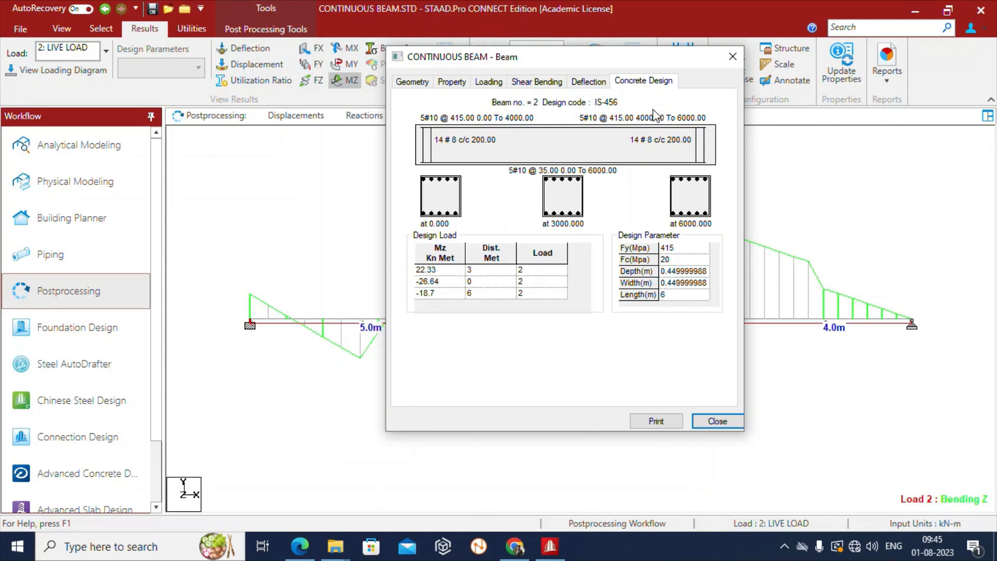
{"action": "left_click", "coordinate": [731, 57]}
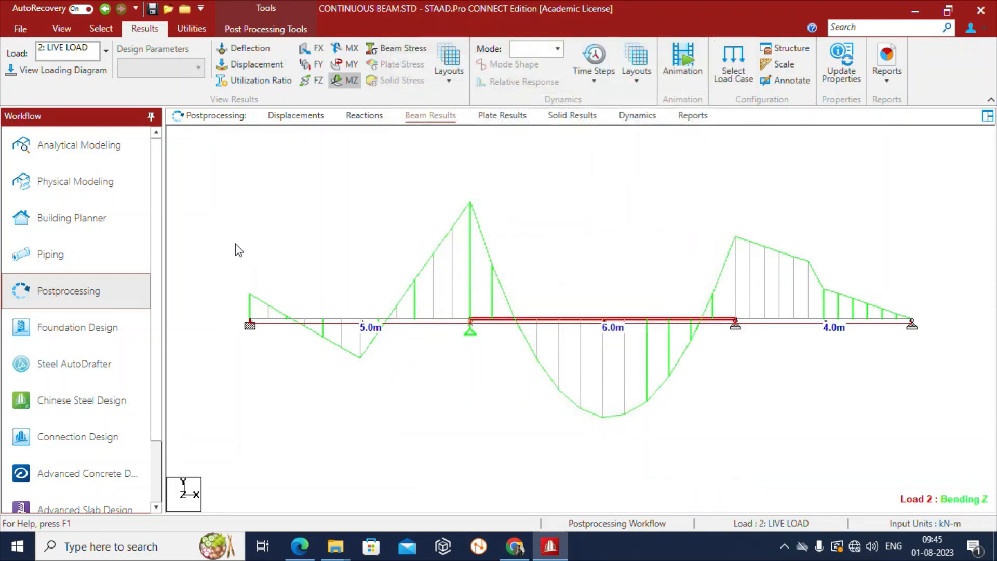
- Return to the analytical modeling workflow and open its design settings
{"action": "left_click", "coordinate": [86, 148]}
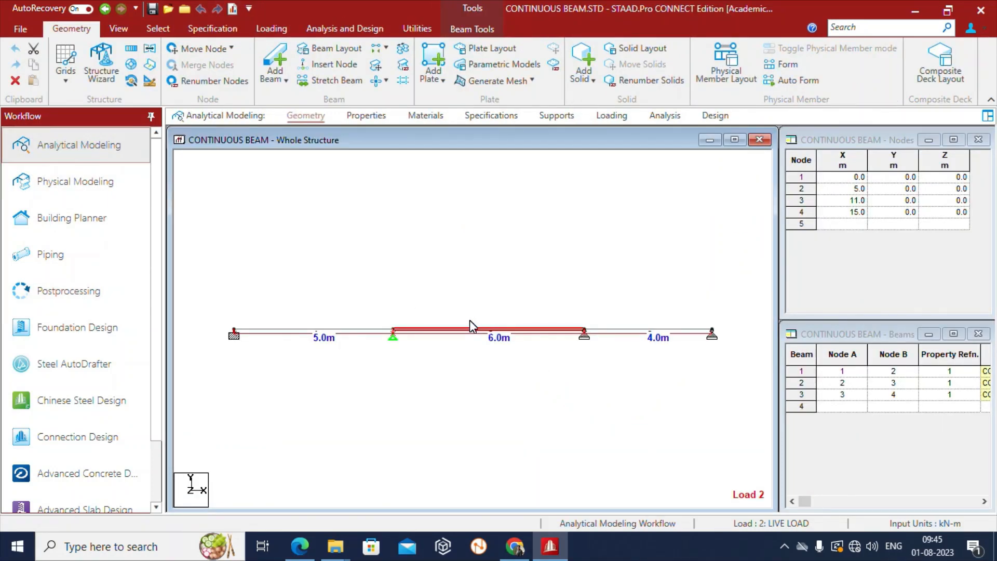
{"action": "left_click", "coordinate": [714, 116]}
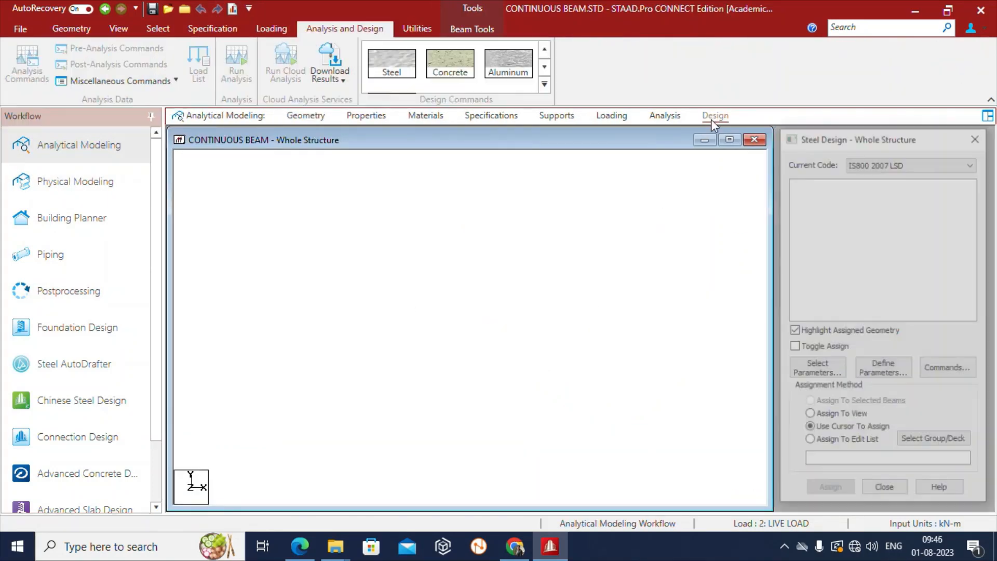
{"action": "left_click_drag", "start_coordinate": [842, 140], "coordinate": [831, 107]}
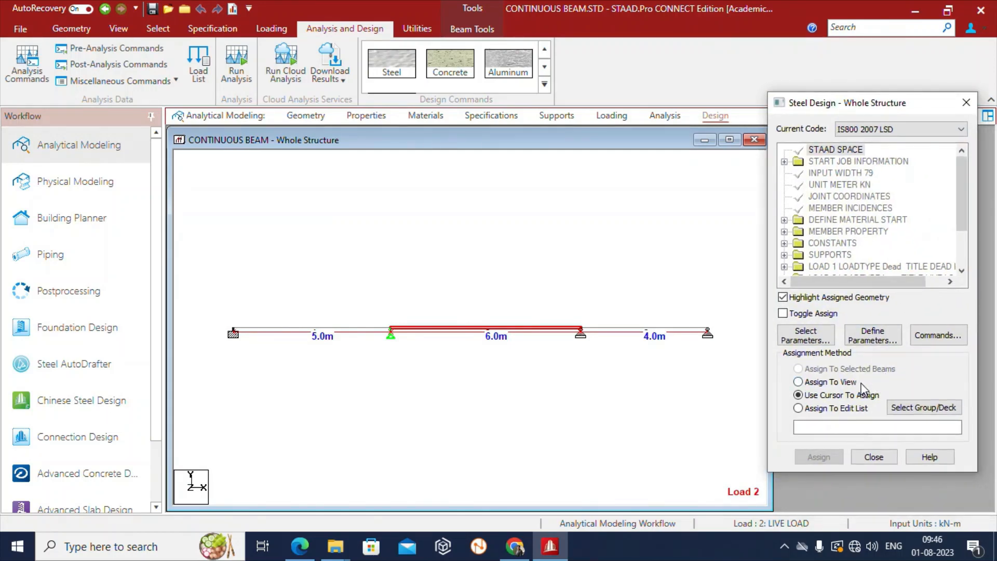
{"action": "left_click", "coordinate": [805, 337]}
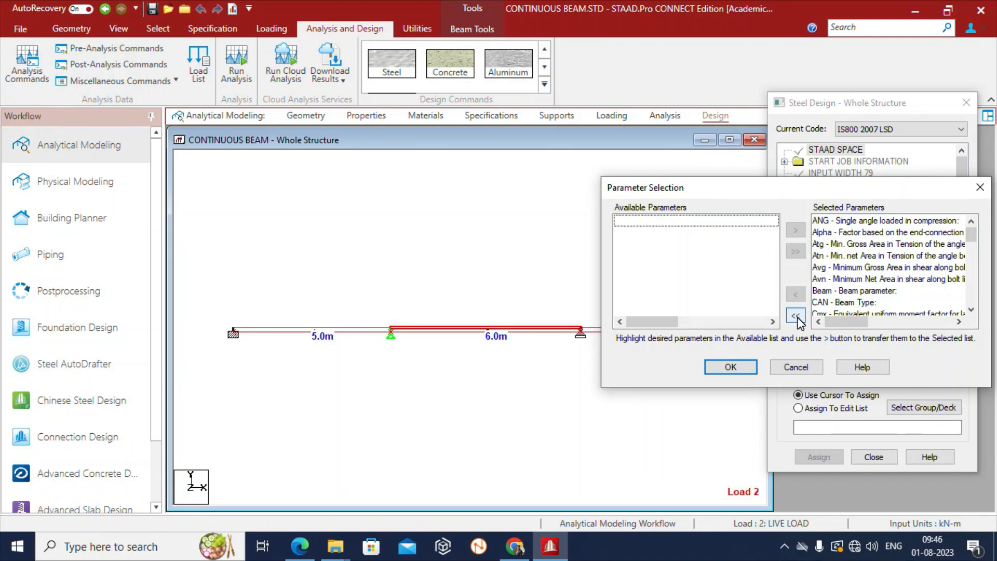
{"action": "left_click", "coordinate": [796, 316]}
{"action": "left_click_drag", "start_coordinate": [741, 191], "coordinate": [423, 80]}
{"action": "scroll", "coordinate": [409, 138], "scroll_direction": "down", "scroll_amount": 2}
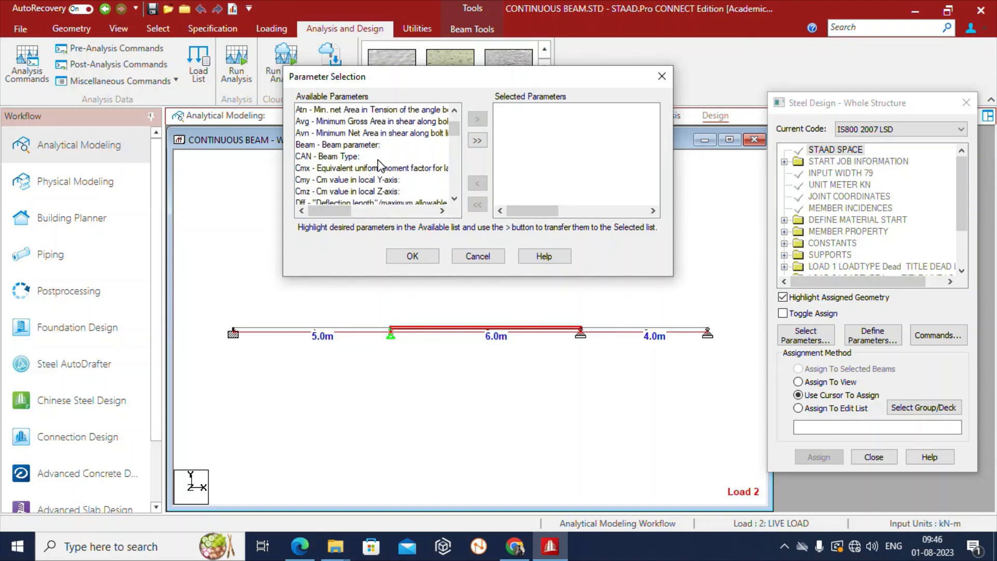
{"action": "scroll", "coordinate": [394, 183], "scroll_direction": "down", "scroll_amount": 2}
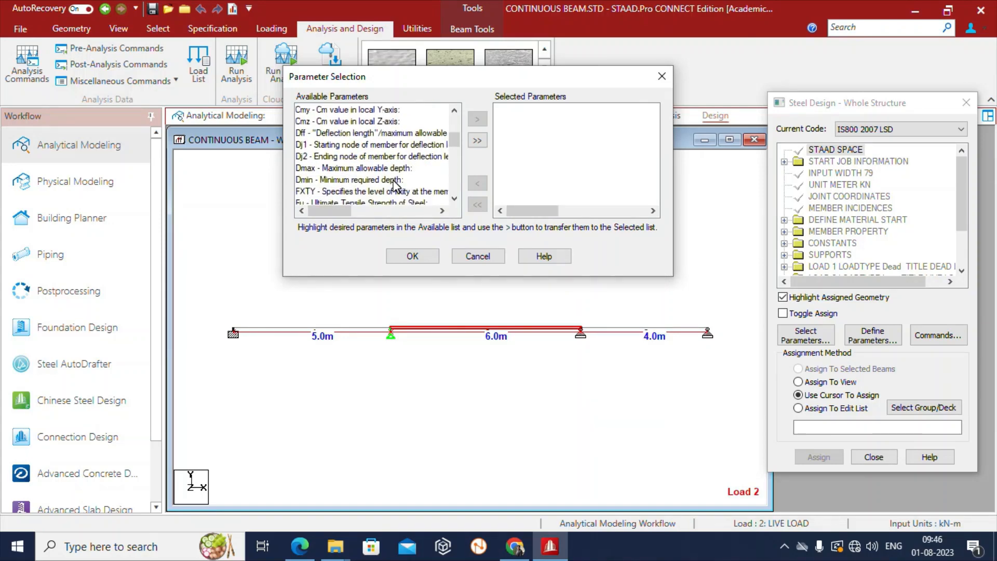
{"action": "scroll", "coordinate": [394, 183], "scroll_direction": "up", "scroll_amount": 3}
{"action": "left_click", "coordinate": [662, 76]}
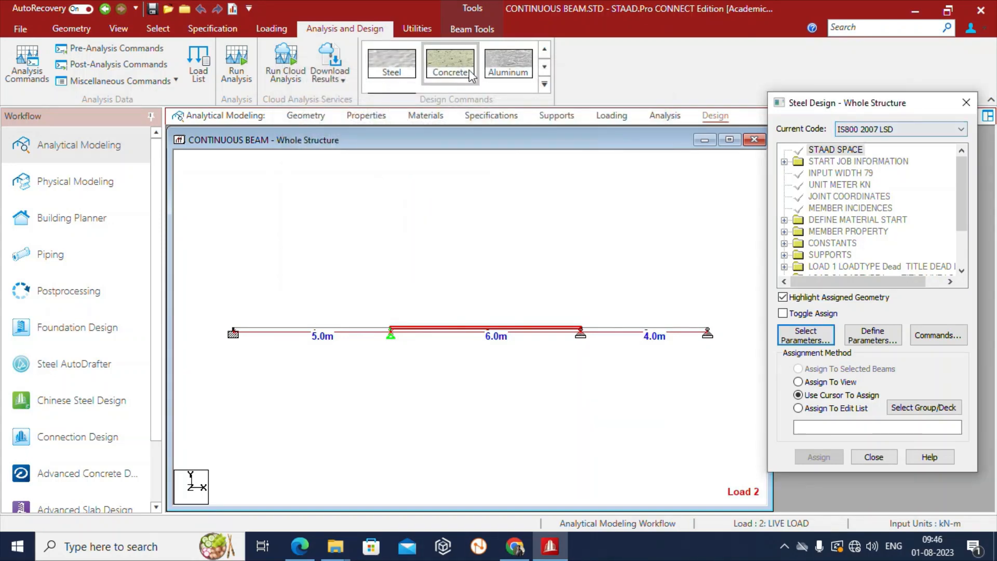
- Switch to concrete design and remove all IS456 parameters from the selected set
{"action": "left_click", "coordinate": [450, 63]}
{"action": "left_click", "coordinate": [817, 368]}
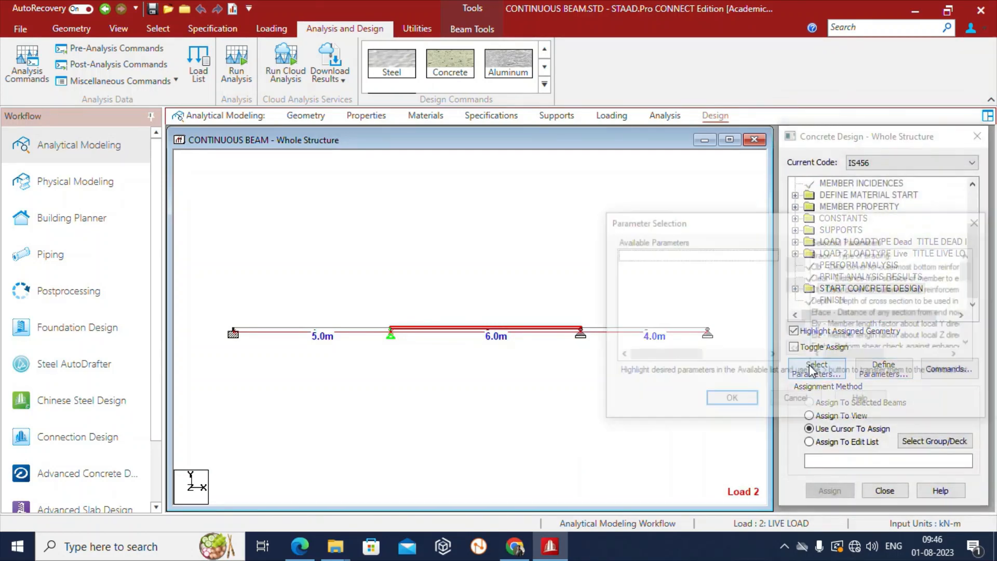
{"action": "left_click_drag", "start_coordinate": [538, 140], "coordinate": [515, 131]}
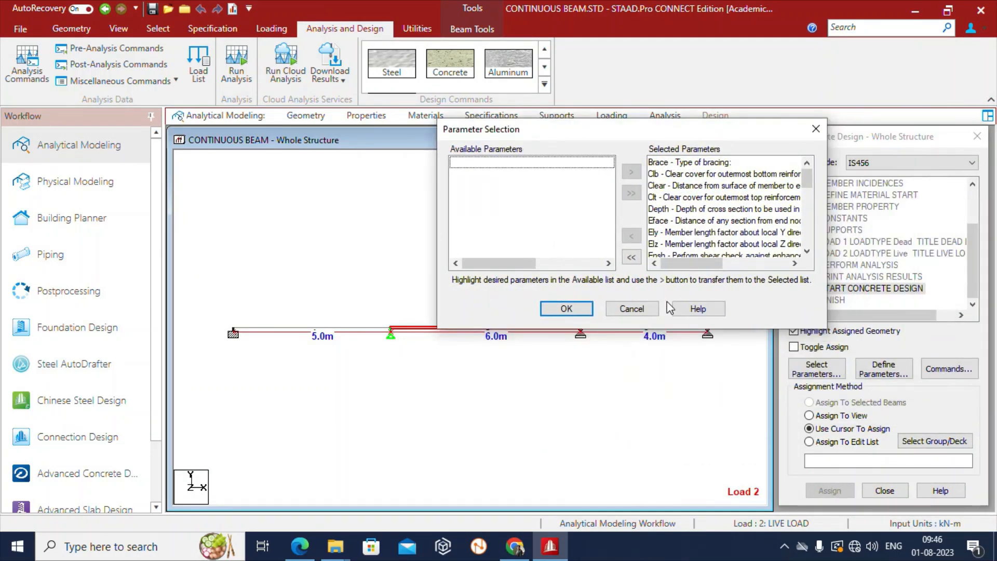
{"action": "left_click", "coordinate": [631, 257]}
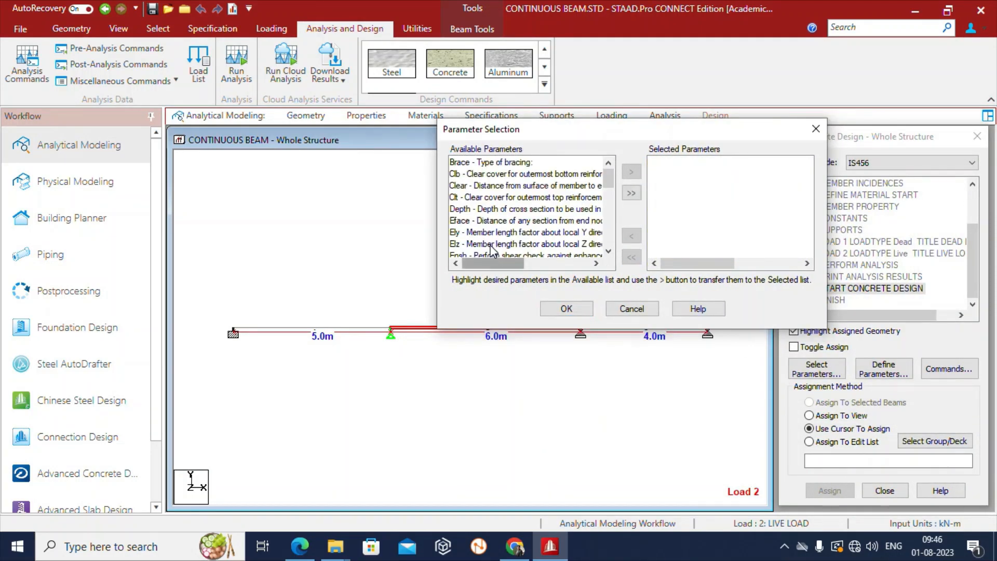
- Include the Clb bottom cover, Fc concrete strength, Fymain and Fysec yield strength parameters in the selection
{"action": "left_click", "coordinate": [477, 175]}
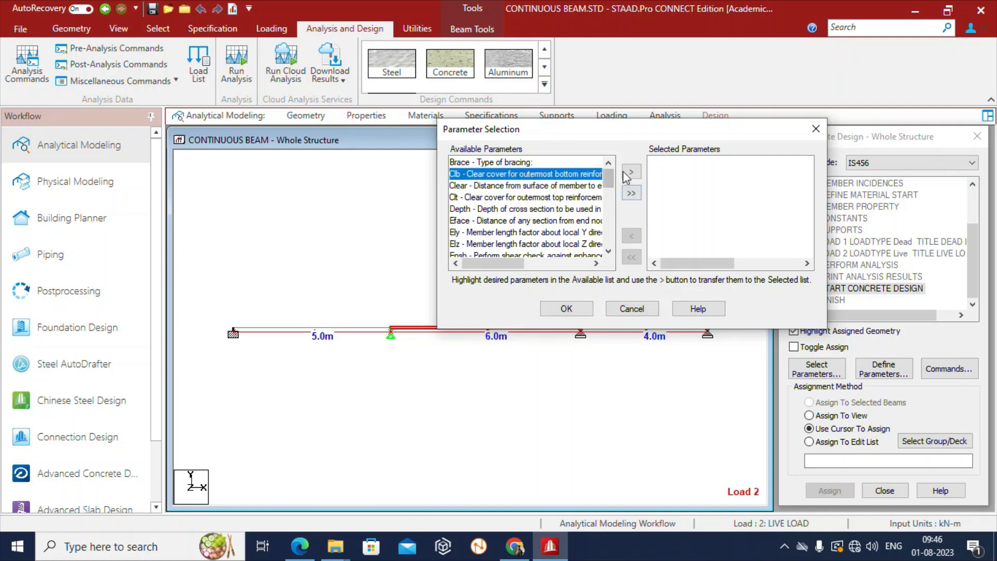
{"action": "left_click", "coordinate": [632, 171]}
{"action": "scroll", "coordinate": [516, 236], "scroll_direction": "down", "scroll_amount": 1}
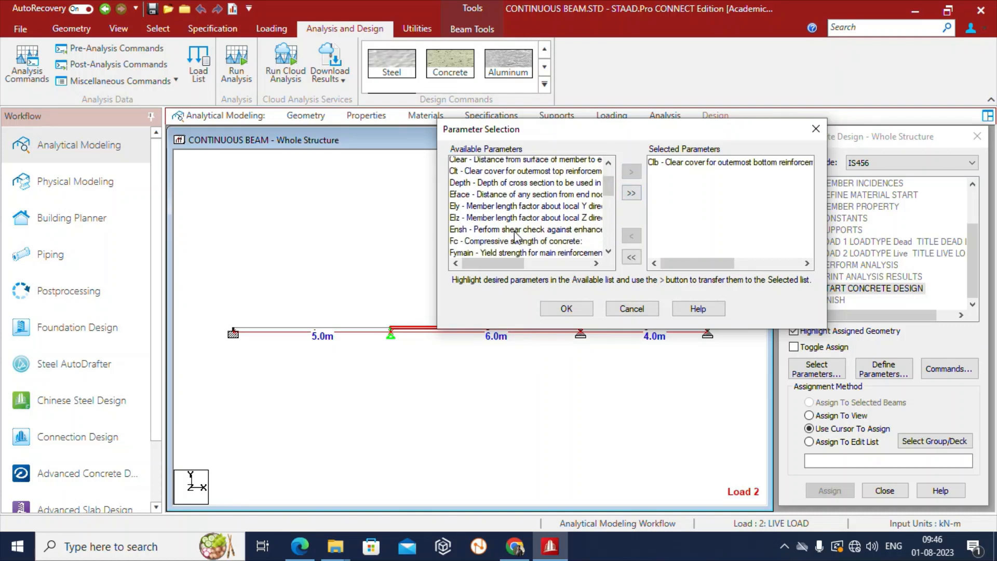
{"action": "left_click", "coordinate": [514, 220]}
{"action": "left_click", "coordinate": [632, 171]}
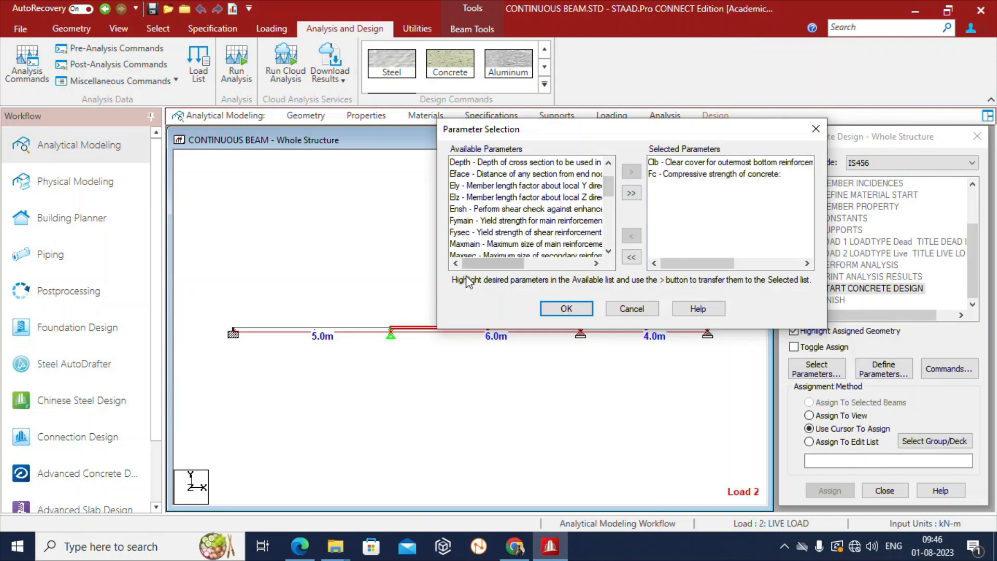
{"action": "left_click", "coordinate": [464, 220]}
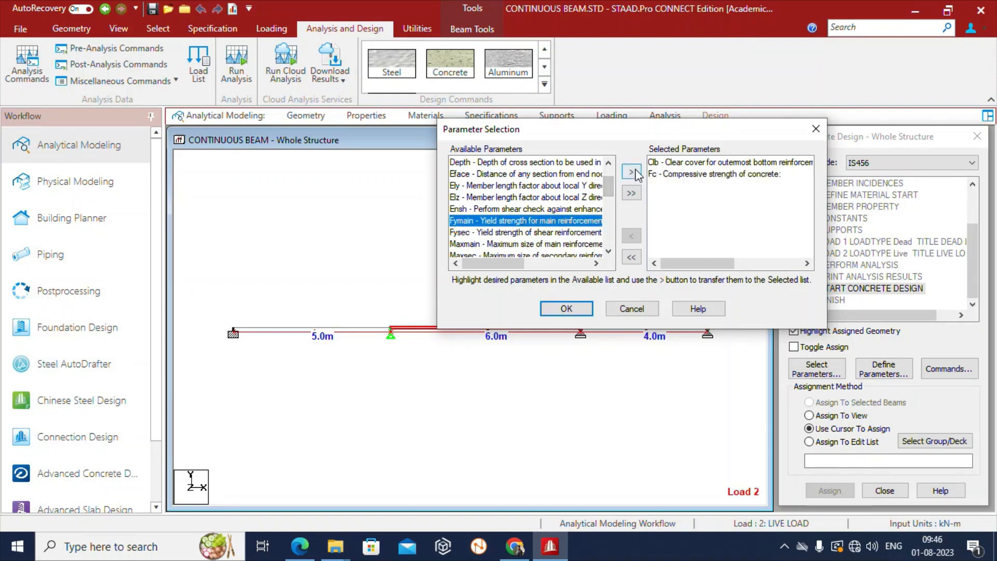
{"action": "left_click", "coordinate": [631, 172]}
{"action": "left_click", "coordinate": [475, 220]}
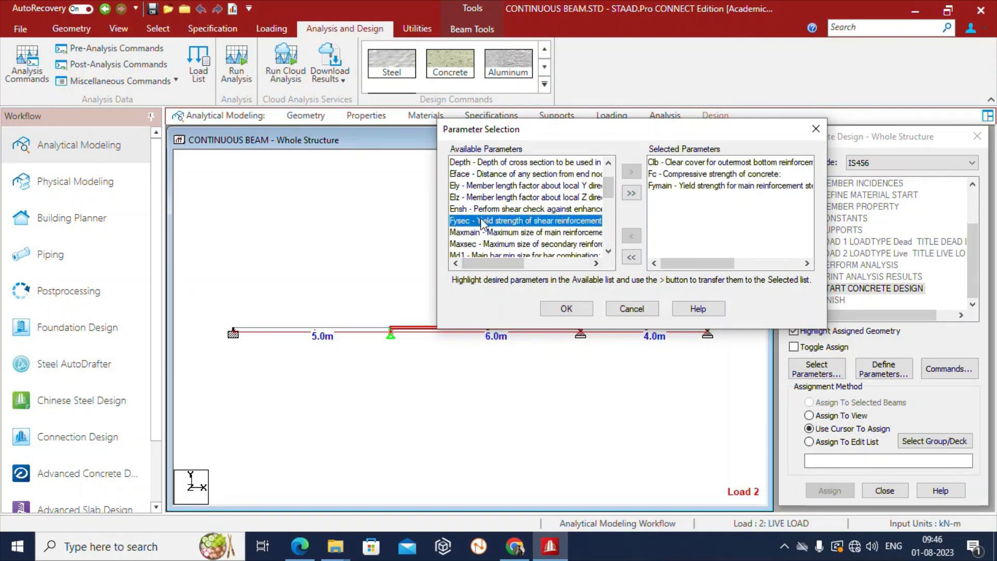
{"action": "left_click", "coordinate": [632, 172]}
- Include the Md1 minimum and Md2 maximum main bar size parameters and confirm the selection
{"action": "scroll", "coordinate": [483, 187], "scroll_direction": "down", "scroll_amount": 3}
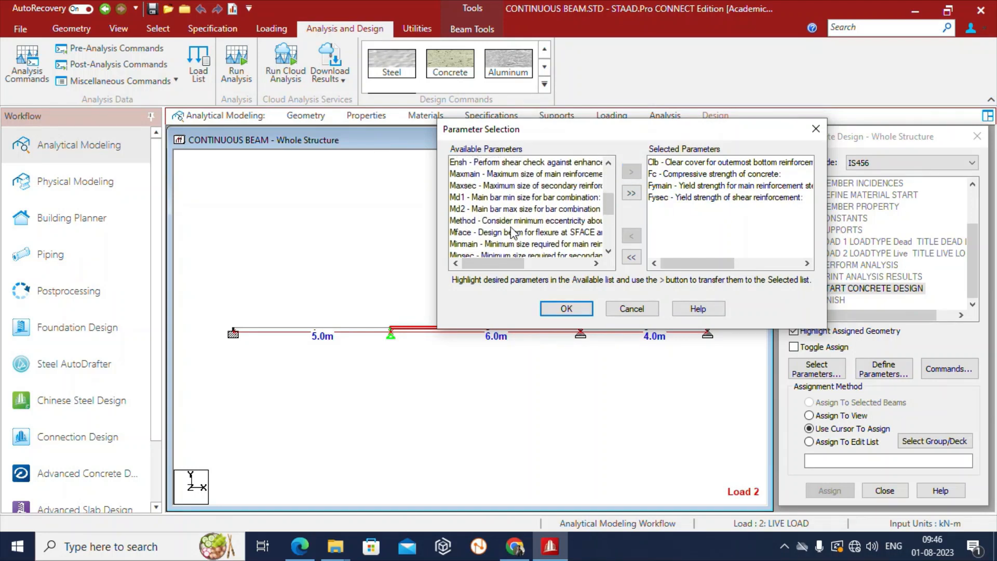
{"action": "left_click", "coordinate": [479, 176]}
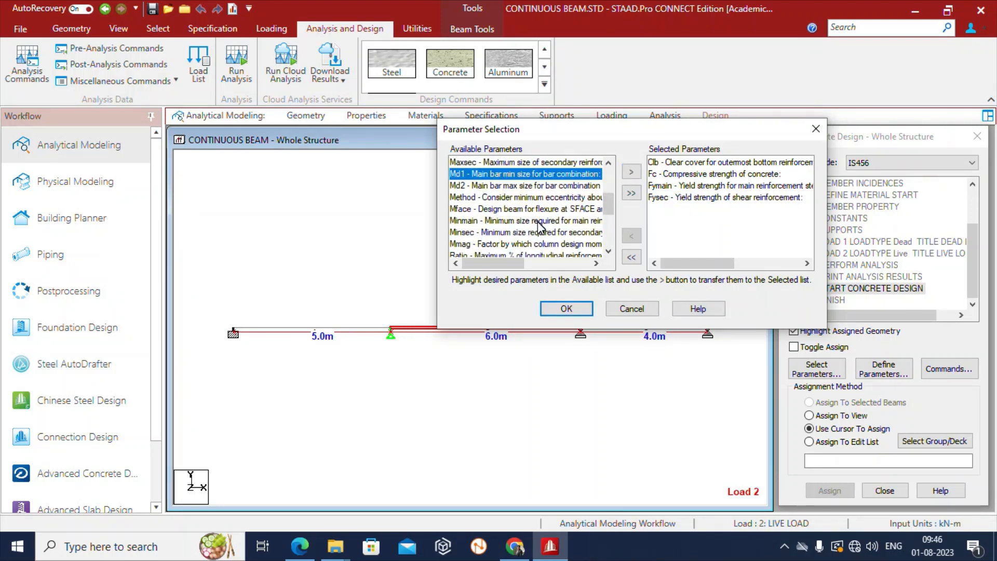
{"action": "left_click", "coordinate": [485, 186]}
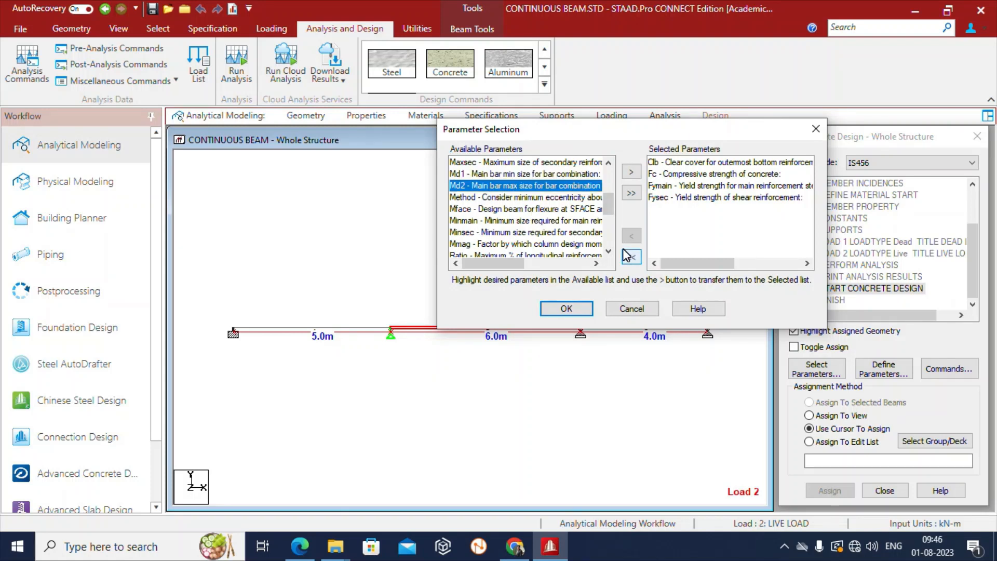
{"action": "left_click", "coordinate": [473, 175]}
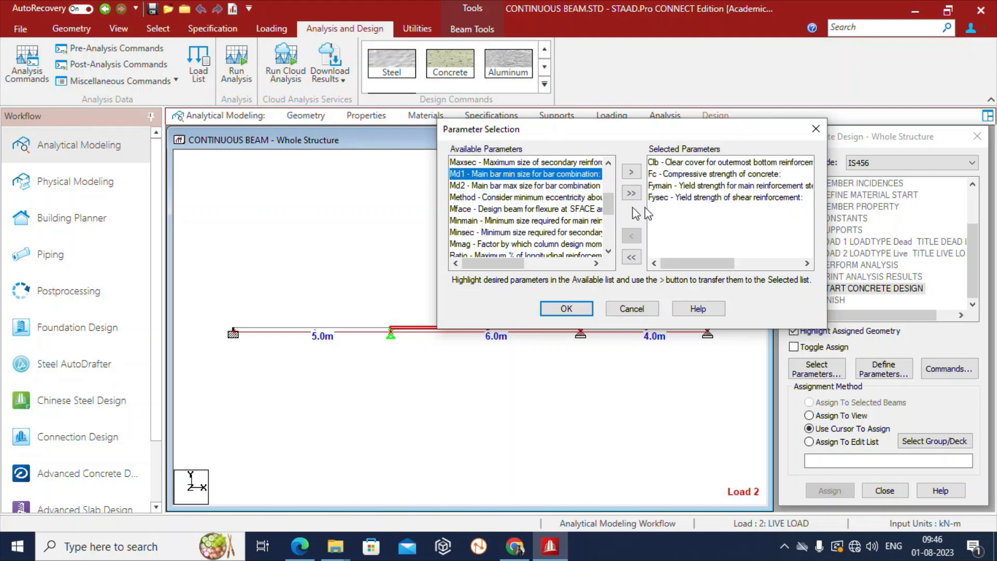
{"action": "left_click", "coordinate": [631, 172]}
{"action": "left_click", "coordinate": [473, 177]}
{"action": "left_click", "coordinate": [631, 171]}
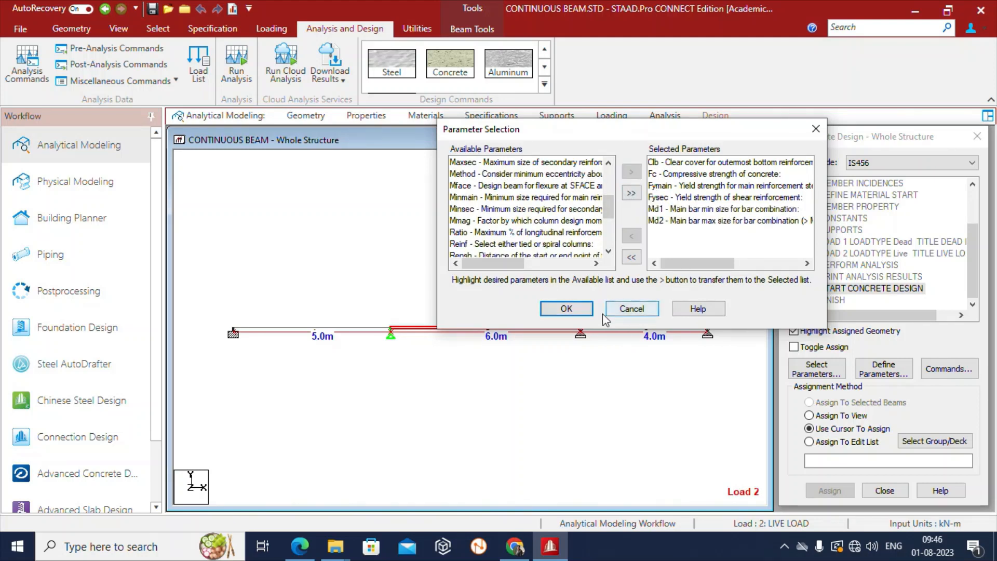
{"action": "left_click", "coordinate": [565, 310]}
- Define the FC concrete compressive strength as 20000 kN/m2 and add it to the concrete design
{"action": "left_click", "coordinate": [890, 369]}
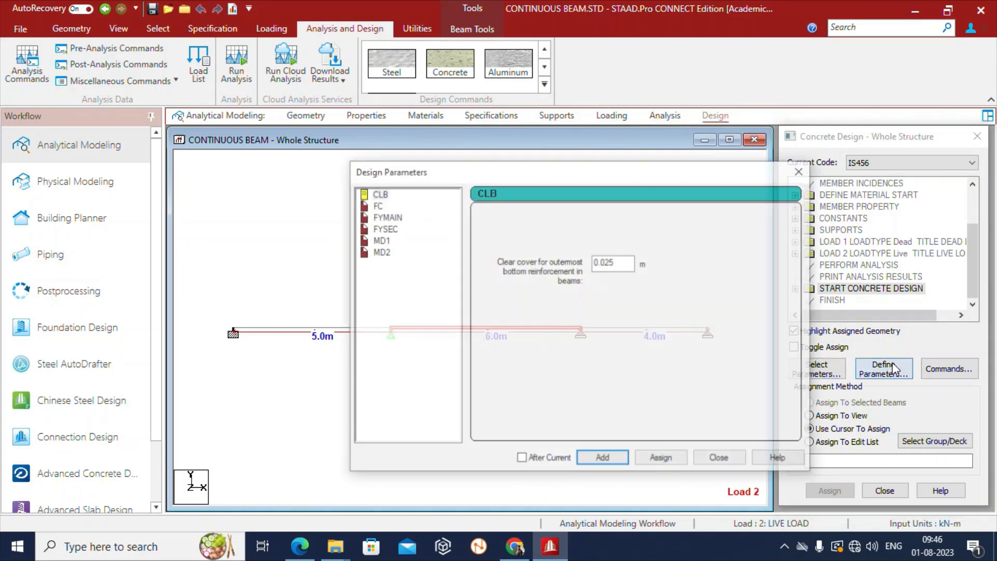
{"action": "left_click_drag", "start_coordinate": [489, 169], "coordinate": [471, 133]}
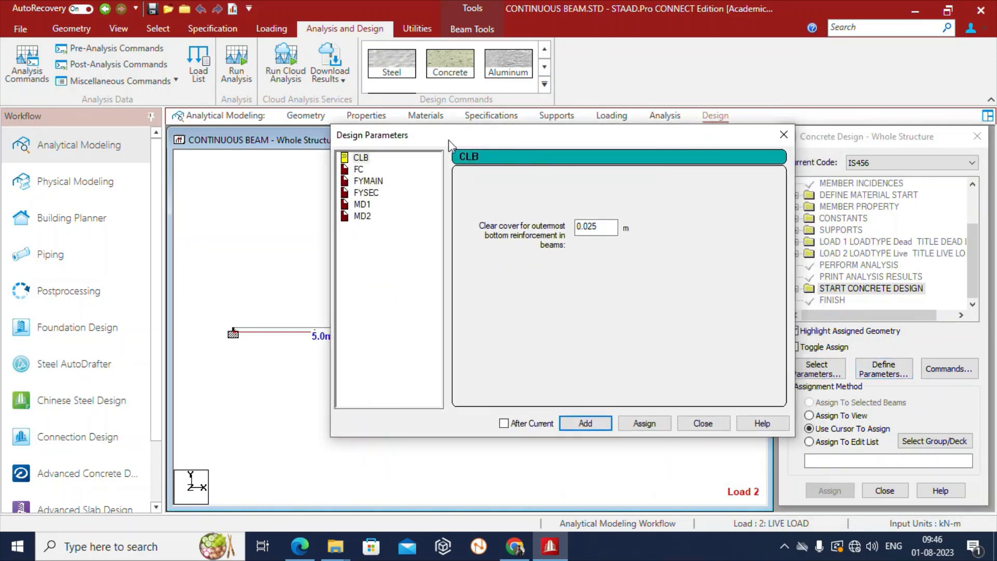
{"action": "left_click", "coordinate": [362, 158]}
{"action": "left_click", "coordinate": [359, 169]}
{"action": "type", "text": "2"}
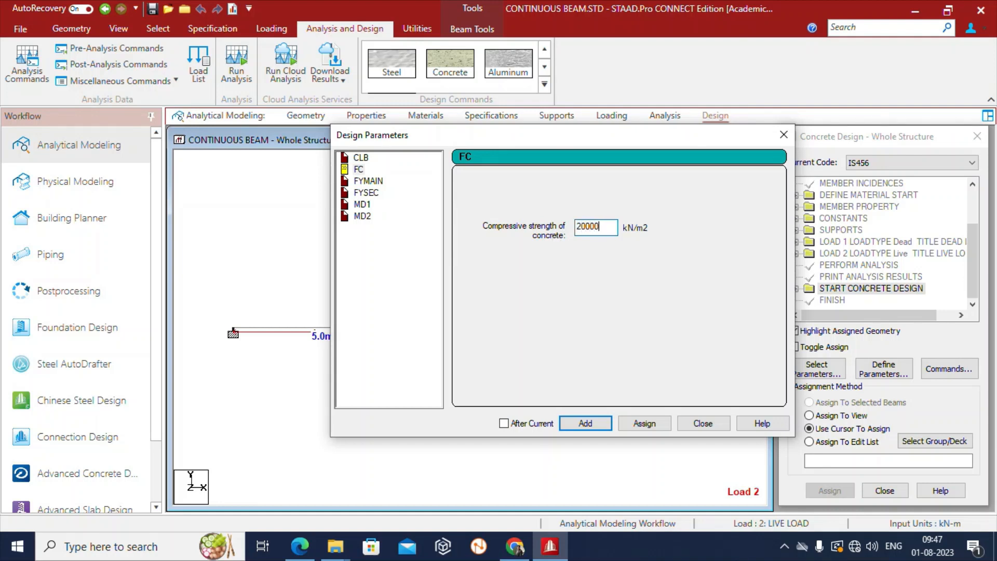
{"action": "type", "text": "0000"}
{"action": "left_click", "coordinate": [585, 423]}
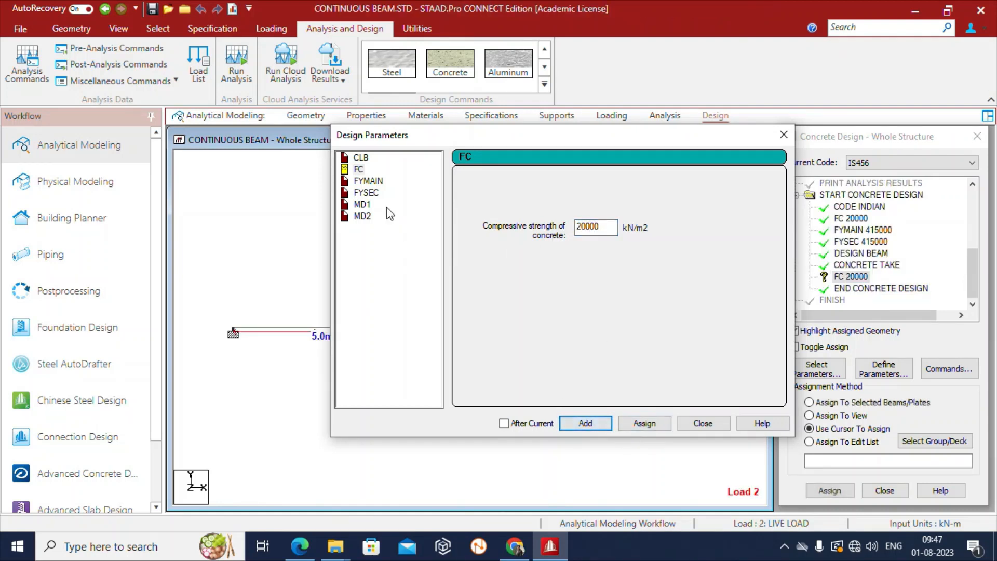
- Add the FYMAIN and FYSEC reinforcement yield strengths, each set to 415000 kN/m2, to the design parameters
{"action": "left_click", "coordinate": [368, 181]}
{"action": "double_click", "coordinate": [603, 227]}
{"action": "type", "text": "415000"}
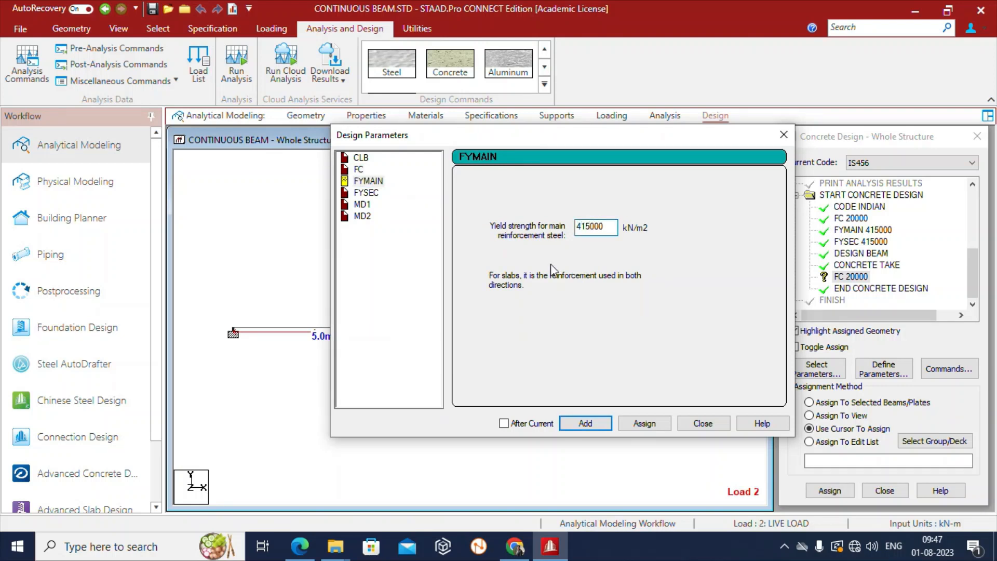
{"action": "left_click", "coordinate": [584, 419]}
{"action": "left_click", "coordinate": [366, 193]}
{"action": "double_click", "coordinate": [596, 227]}
{"action": "type", "text": "415000"}
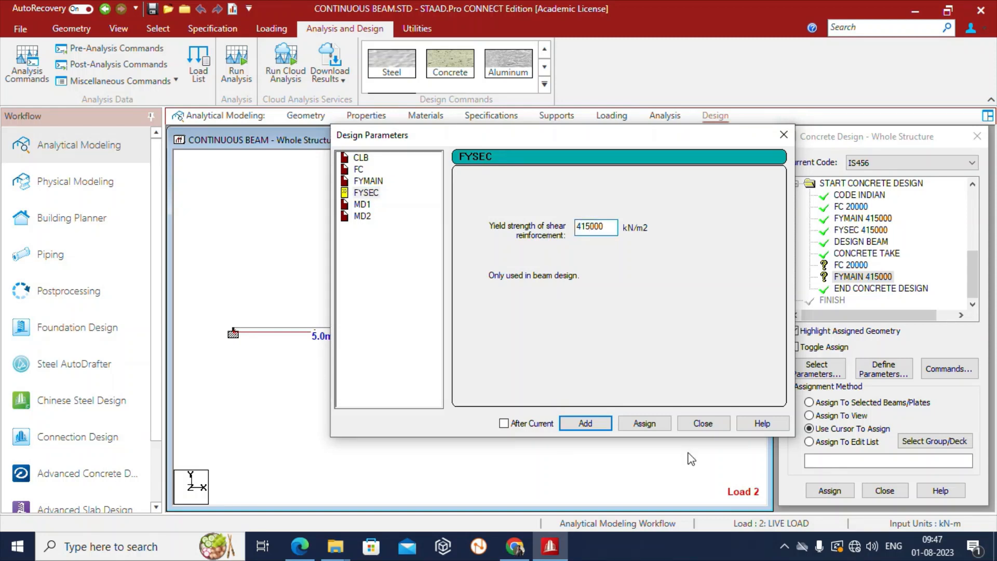
{"action": "left_click", "coordinate": [584, 423]}
- Add bar combination sizes of 12 mm for MD1 and 16 mm for MD2, then close the parameter definitions
{"action": "left_click", "coordinate": [363, 204]}
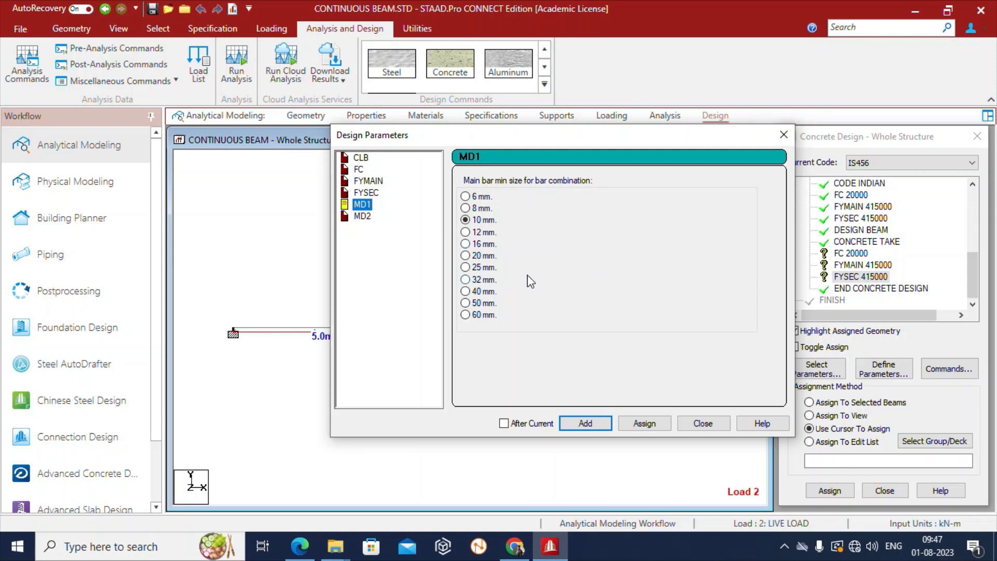
{"action": "left_click", "coordinate": [466, 232]}
{"action": "left_click", "coordinate": [575, 421]}
{"action": "left_click", "coordinate": [364, 216]}
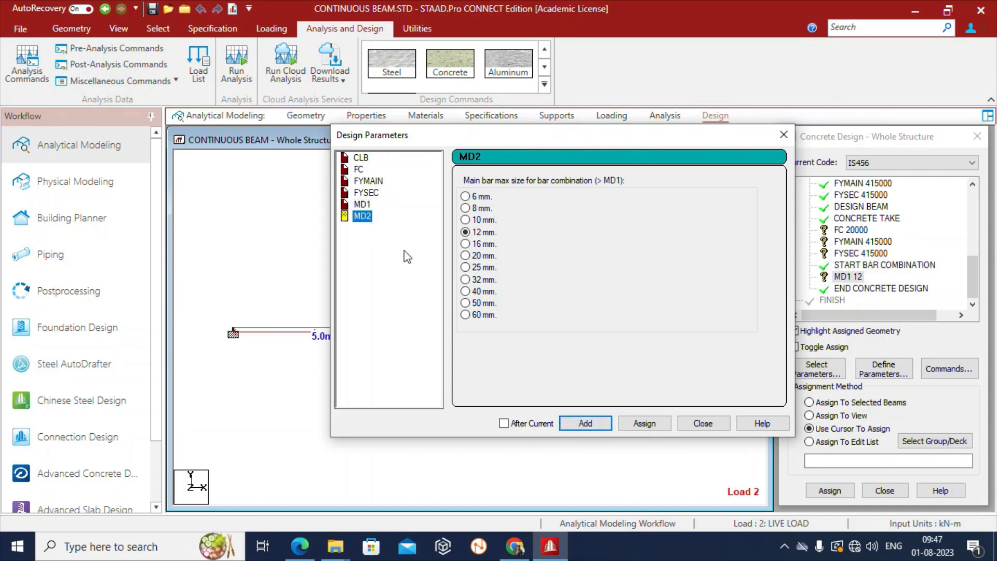
{"action": "left_click", "coordinate": [466, 243]}
{"action": "left_click", "coordinate": [583, 424]}
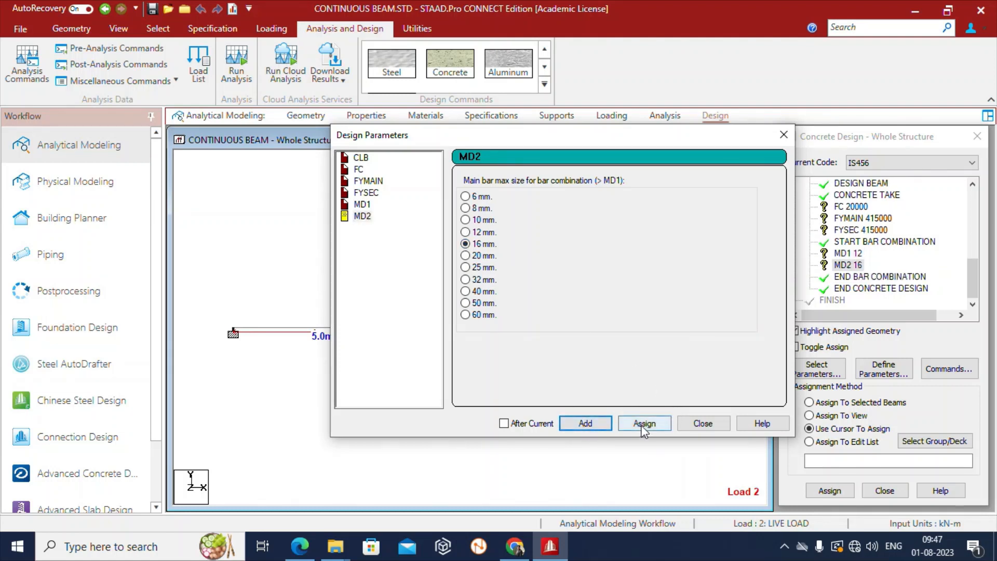
{"action": "left_click", "coordinate": [706, 423]}
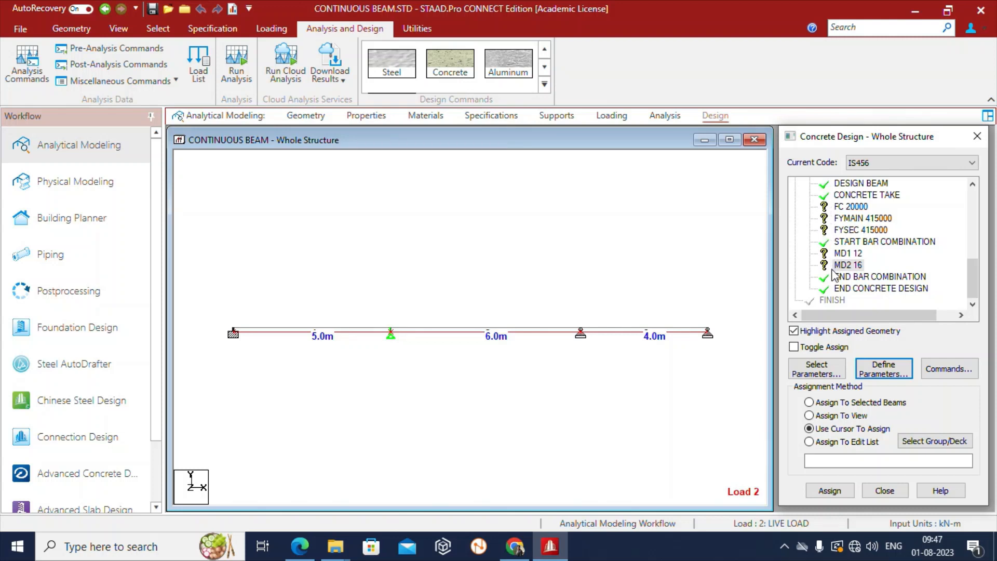
- Assign the newly added FC 20000 concrete strength parameter to all three spans of the continuous beam
{"action": "left_click", "coordinate": [854, 207]}
{"action": "left_click_drag", "start_coordinate": [216, 300], "coordinate": [727, 355]}
{"action": "left_click", "coordinate": [829, 490]}
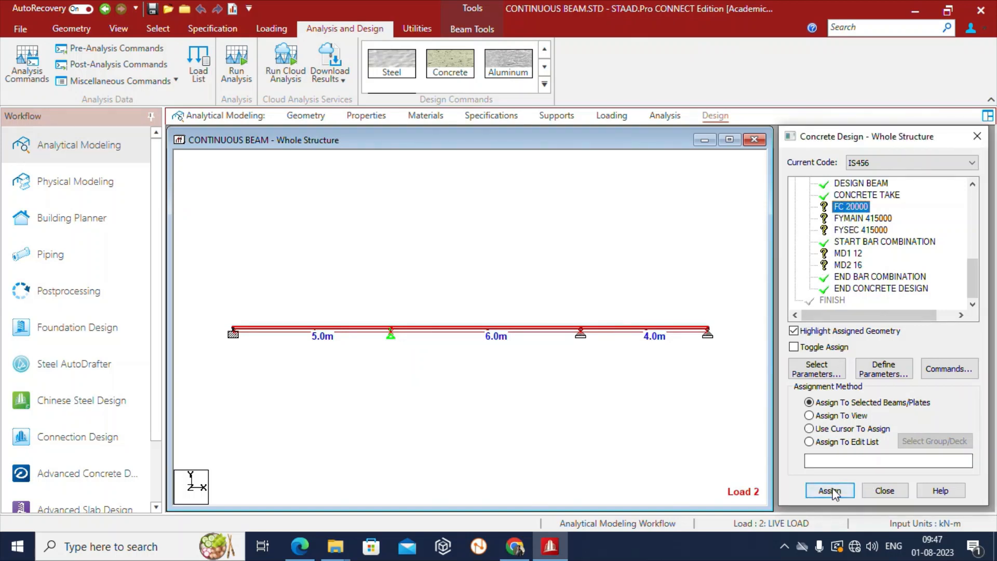
{"action": "left_click", "coordinate": [890, 355]}
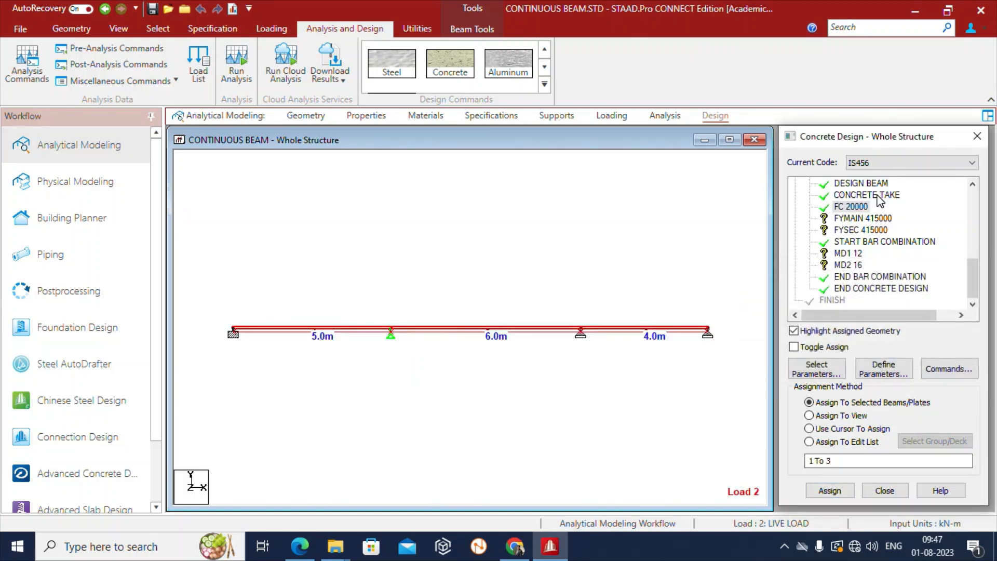
{"action": "left_click", "coordinate": [548, 382]}
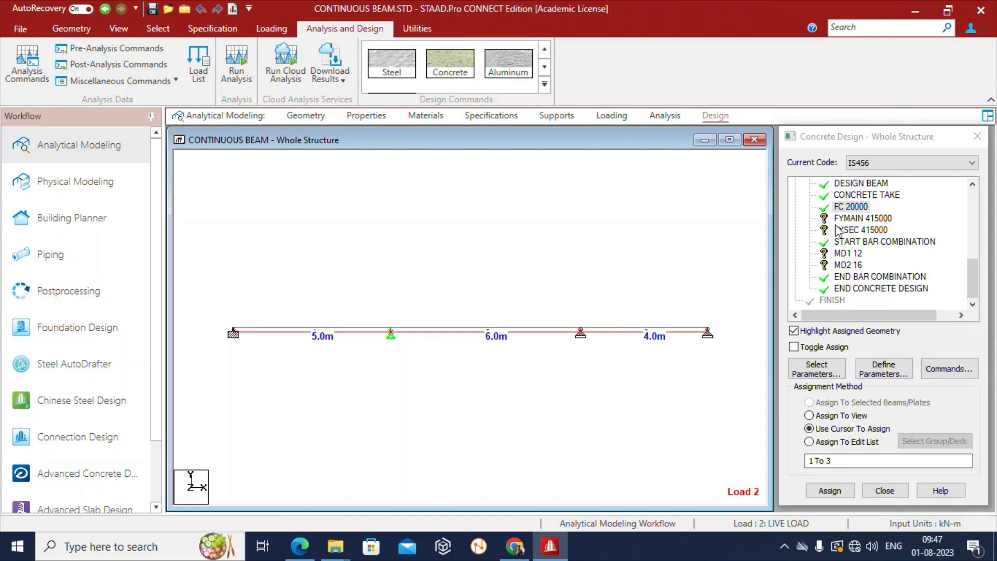
- Assign the new FYMAIN 415000 main reinforcement yield strength to all three beam spans
{"action": "left_click", "coordinate": [852, 219]}
{"action": "left_click_drag", "start_coordinate": [213, 293], "coordinate": [748, 346]}
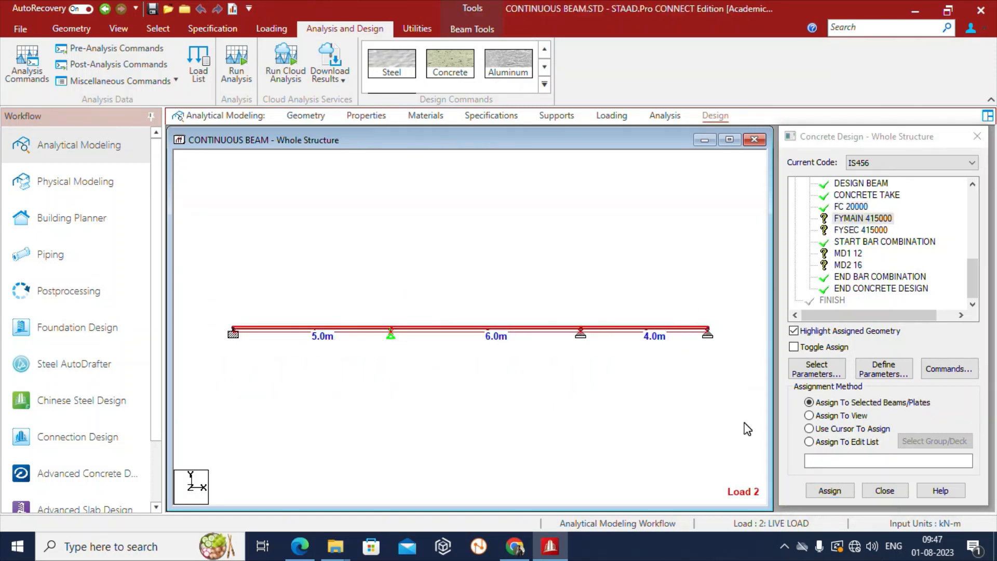
{"action": "left_click", "coordinate": [857, 218]}
{"action": "left_click", "coordinate": [834, 490]}
{"action": "left_click", "coordinate": [825, 357]}
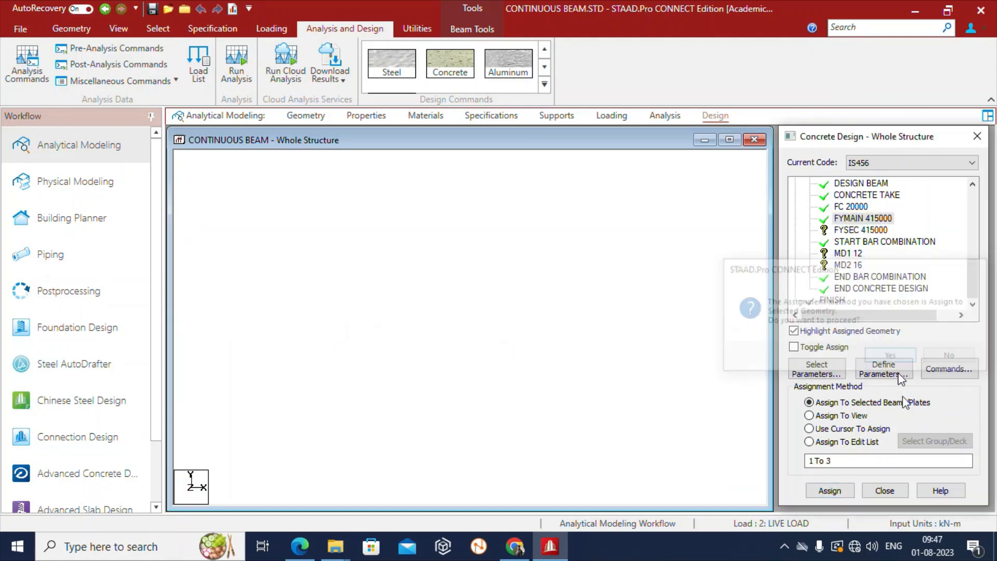
- Assign the new FYSEC 415000 secondary reinforcement yield strength to all three beam spans
{"action": "left_click", "coordinate": [857, 230]}
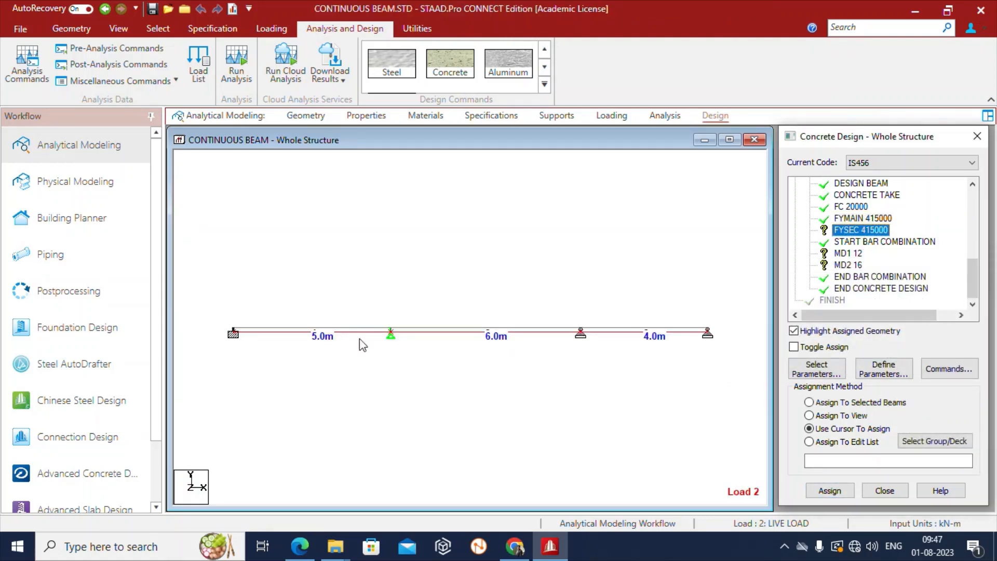
{"action": "left_click_drag", "start_coordinate": [212, 291], "coordinate": [717, 383]}
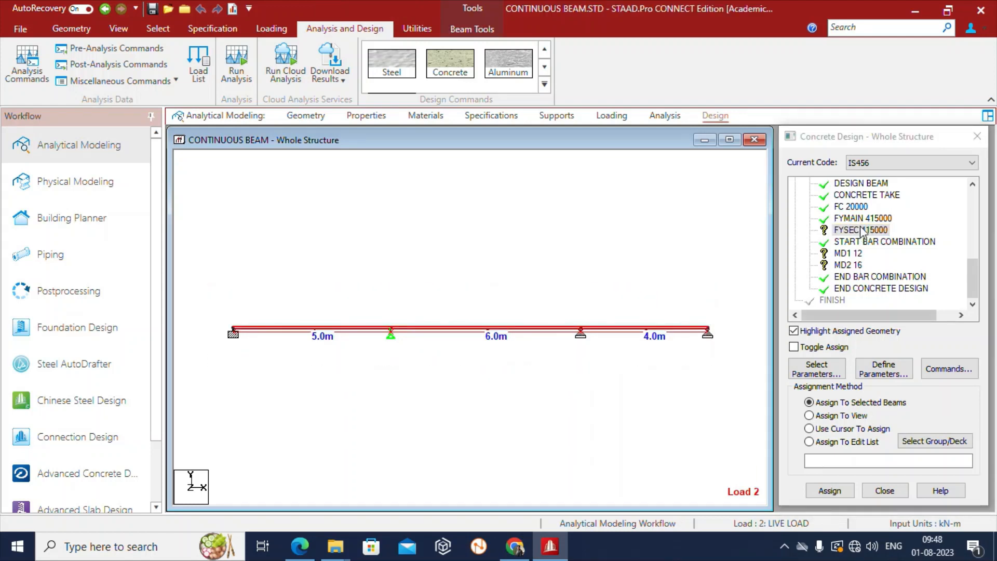
{"action": "left_click", "coordinate": [830, 490]}
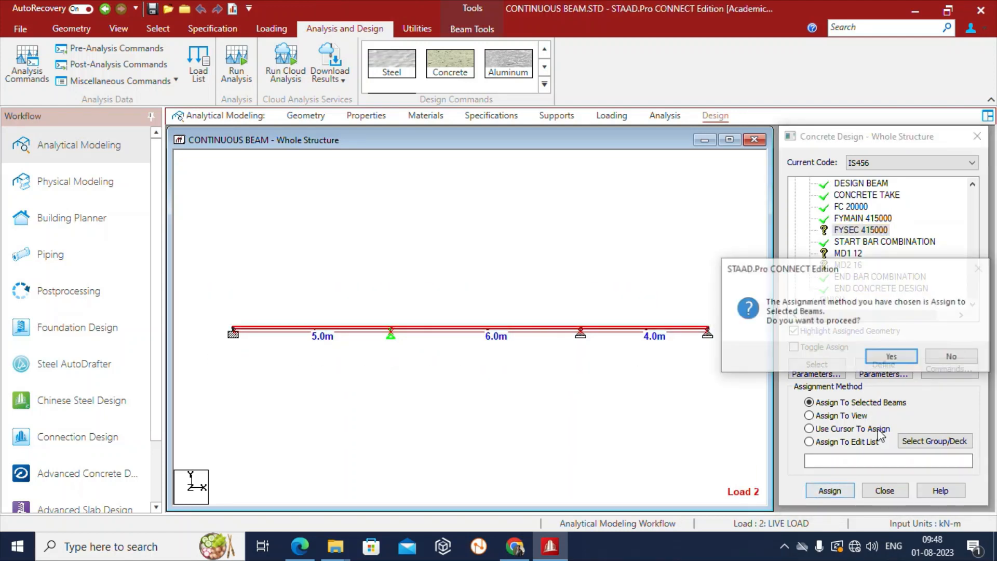
{"action": "left_click", "coordinate": [889, 358]}
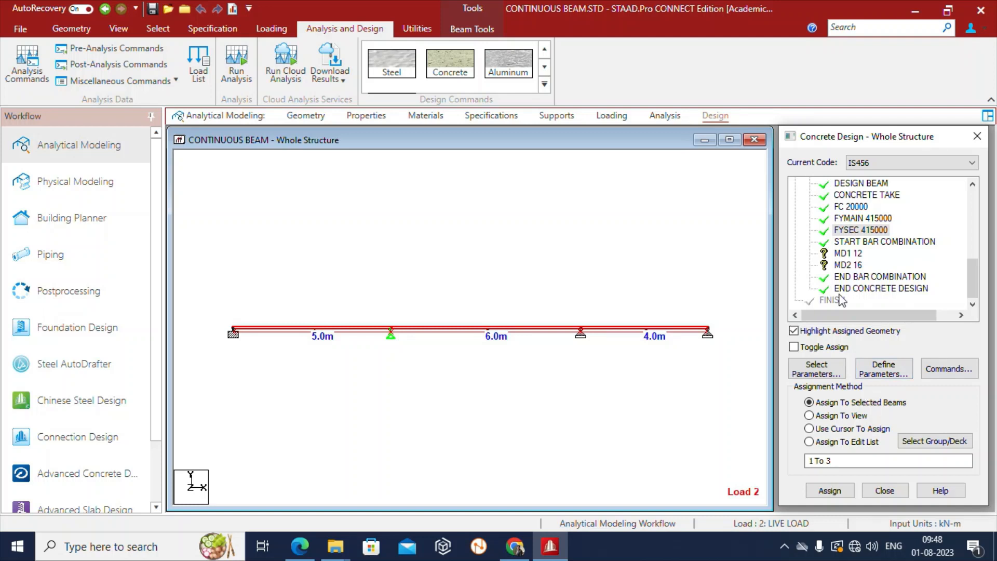
- Assign the MD1 12 bar combination size to all three spans of the continuous beam
{"action": "left_click", "coordinate": [847, 254]}
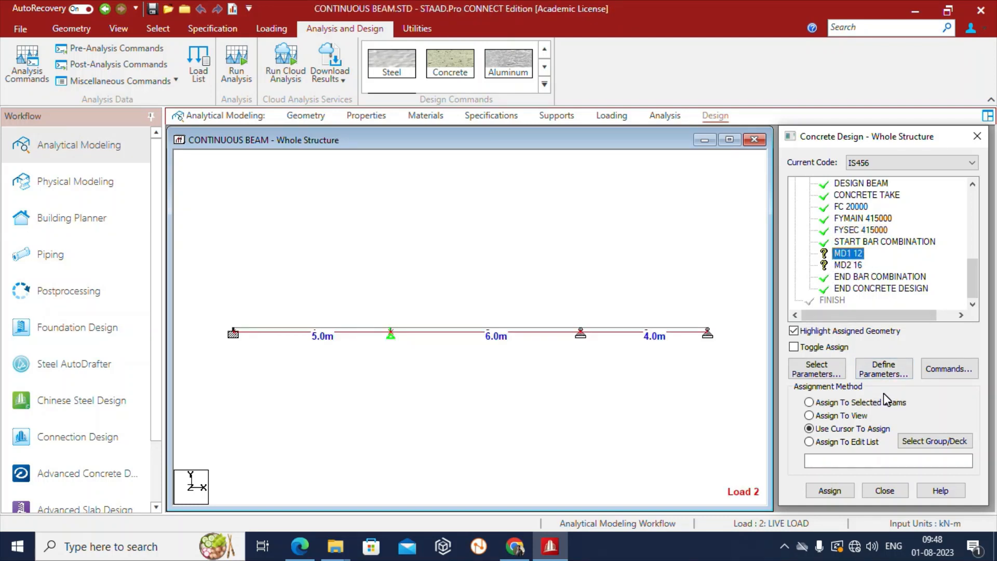
{"action": "left_click_drag", "start_coordinate": [207, 301], "coordinate": [754, 373]}
{"action": "left_click", "coordinate": [851, 254]}
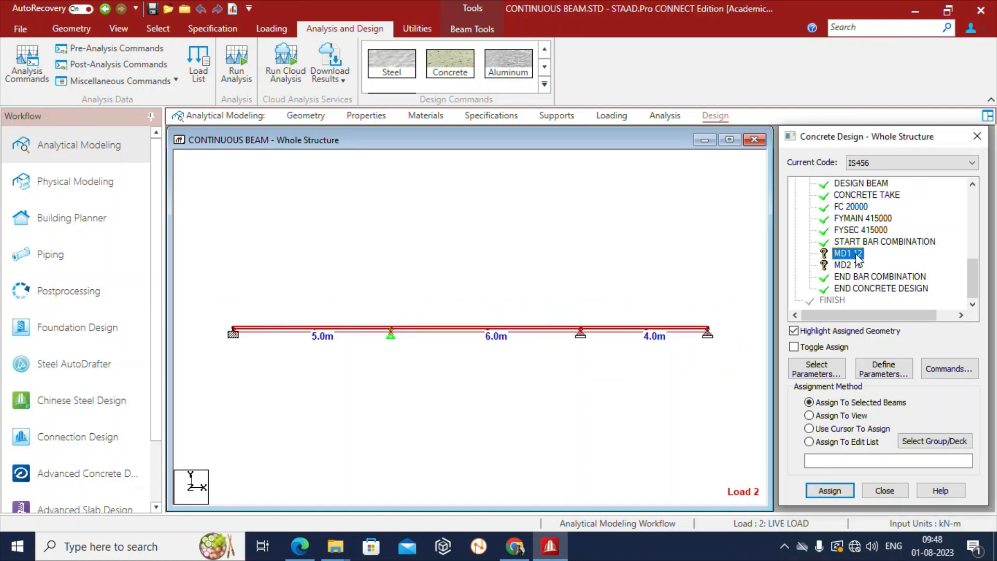
{"action": "left_click", "coordinate": [829, 492]}
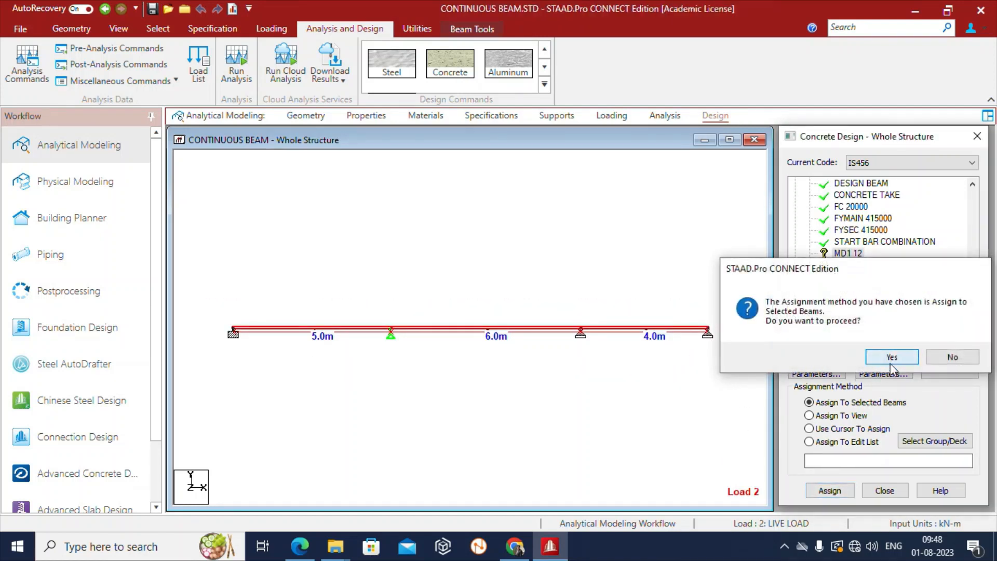
{"action": "left_click", "coordinate": [885, 356]}
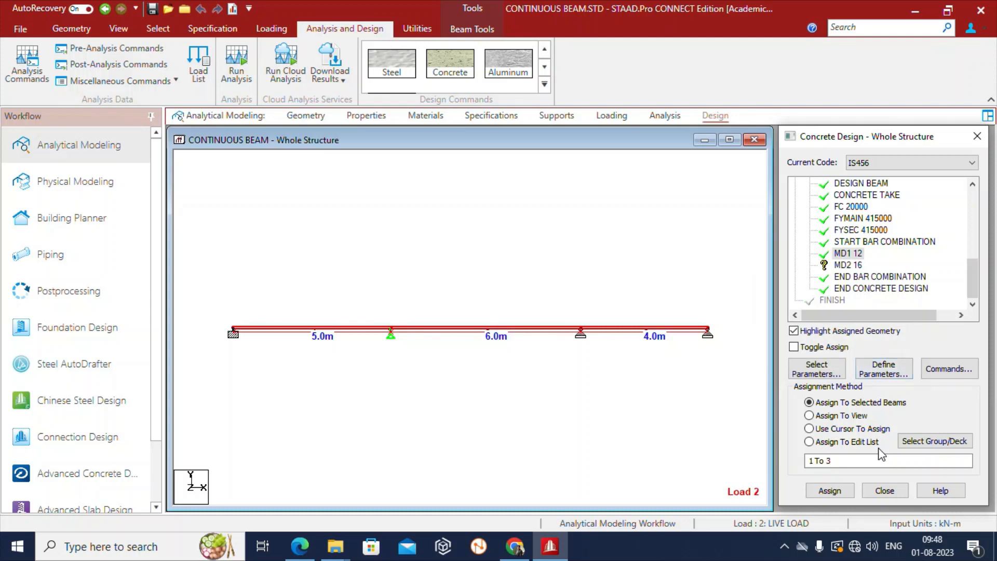
- Assign the MD2 16 bar combination size to all three beam spans and check both bar size assignments
{"action": "left_click", "coordinate": [846, 266]}
{"action": "left_click_drag", "start_coordinate": [222, 315], "coordinate": [739, 403]}
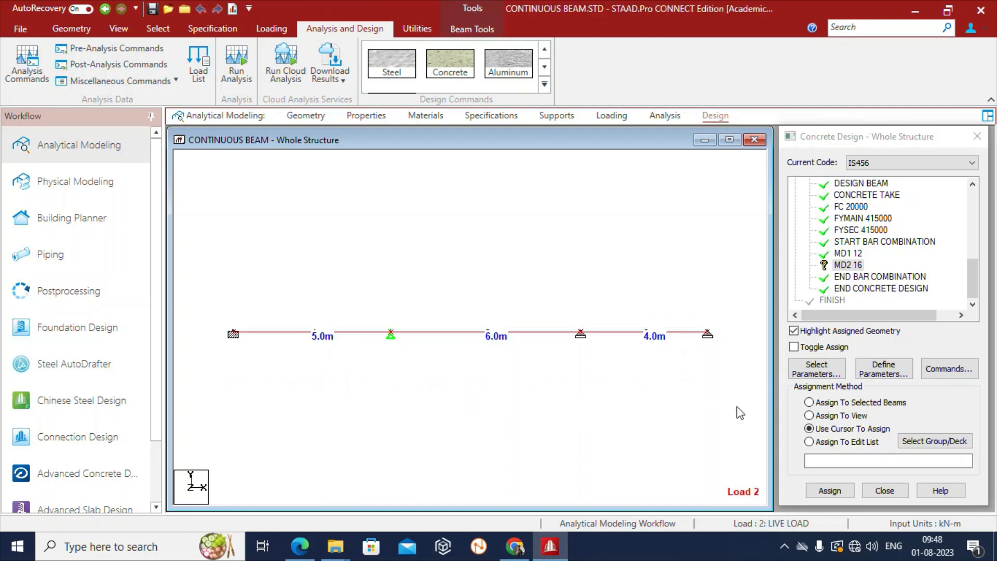
{"action": "left_click", "coordinate": [829, 490]}
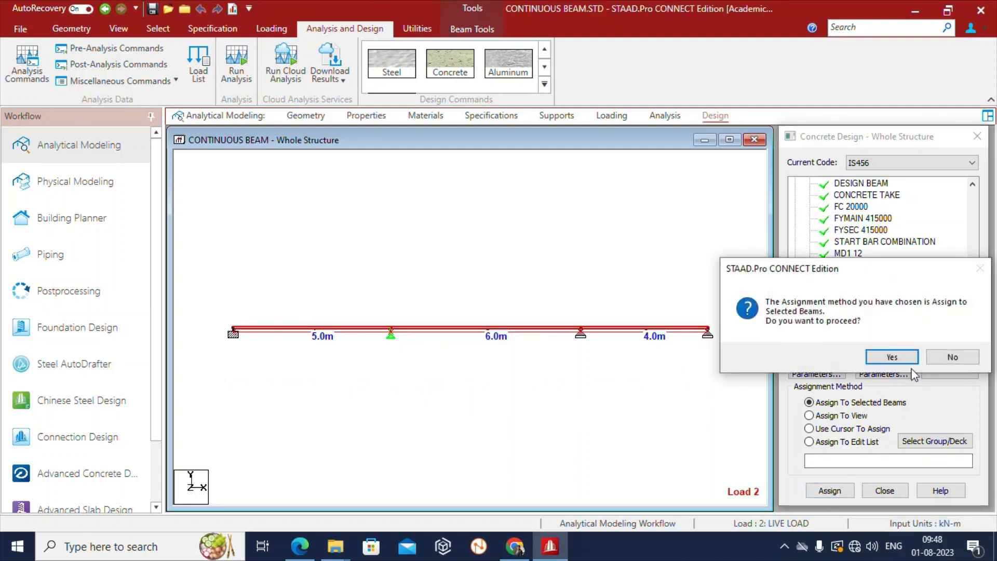
{"action": "left_click", "coordinate": [892, 358]}
{"action": "left_click", "coordinate": [849, 255]}
{"action": "left_click", "coordinate": [849, 265]}
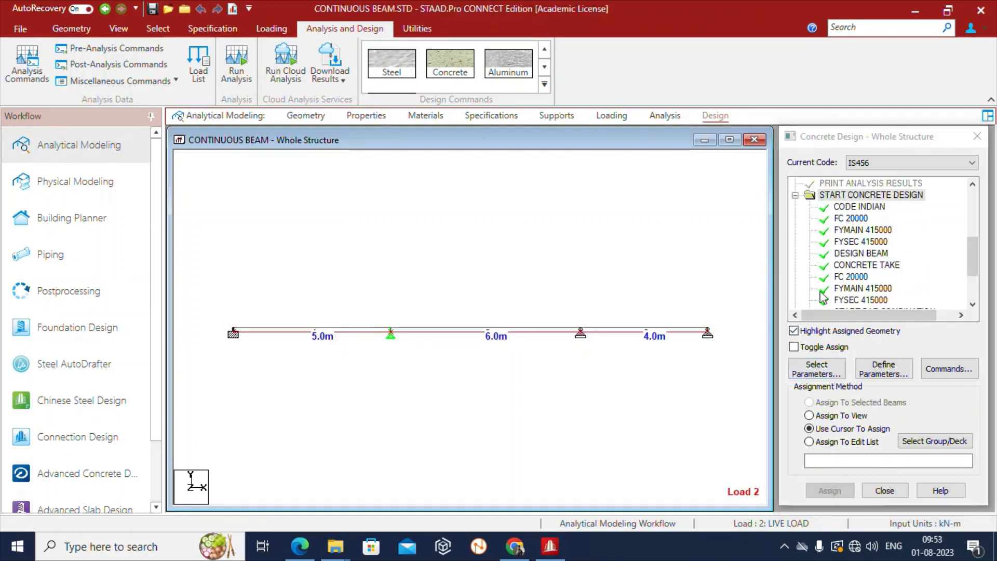
- Add the DESIGN BEAM and TAKE OFF commands after the bar combination in the concrete design
{"action": "left_click", "coordinate": [949, 368]}
{"action": "left_click_drag", "start_coordinate": [698, 187], "coordinate": [504, 110]}
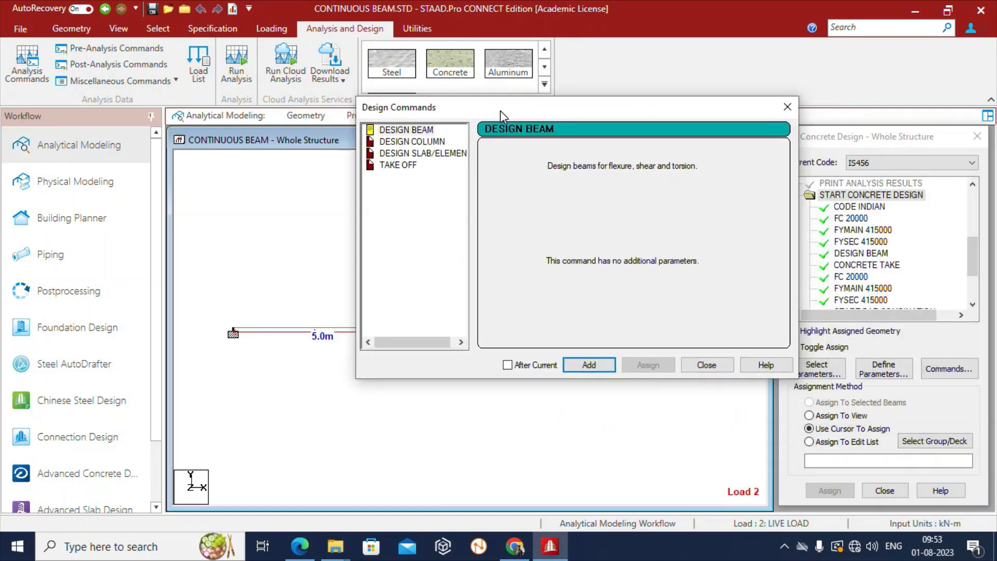
{"action": "left_click", "coordinate": [403, 130]}
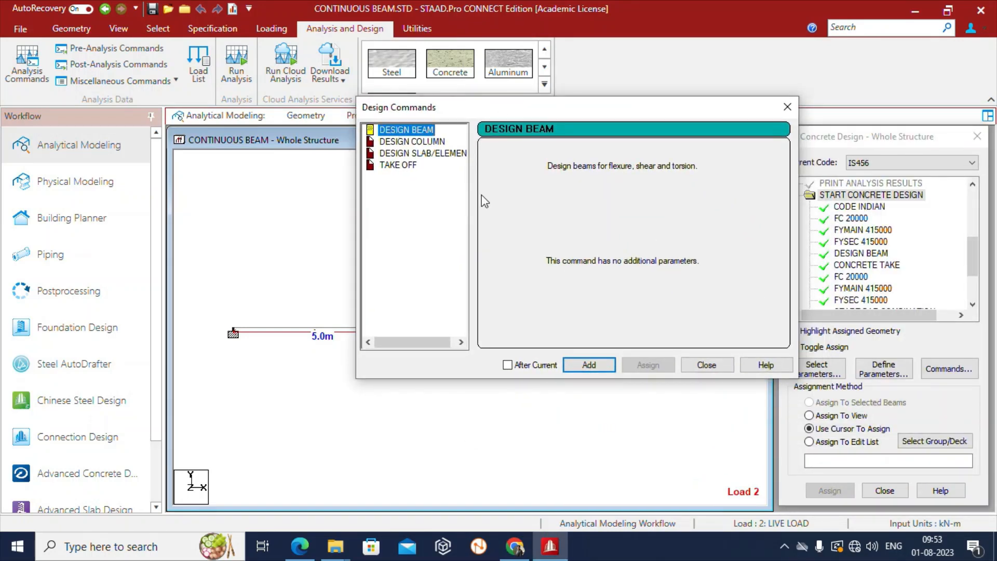
{"action": "left_click", "coordinate": [585, 363]}
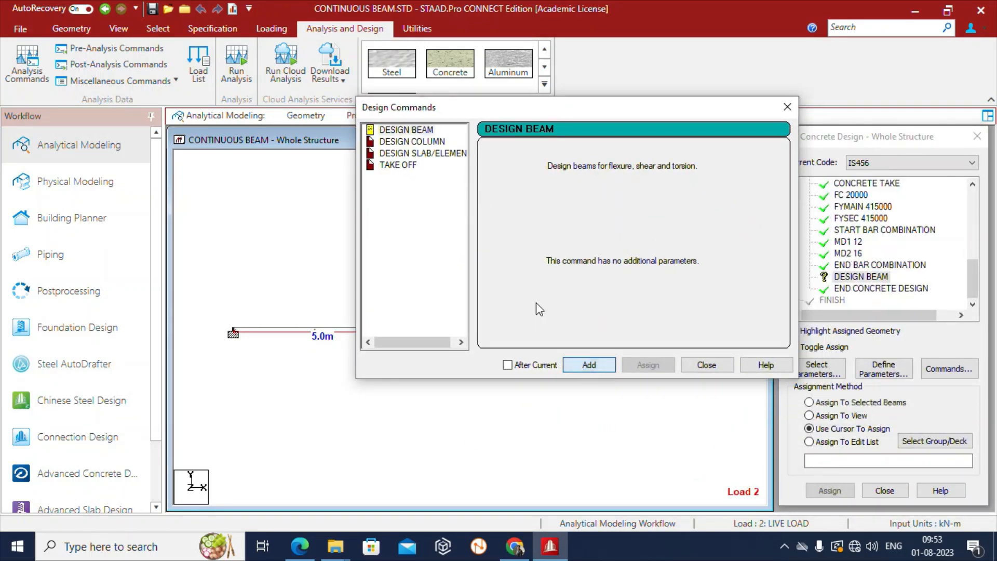
{"action": "left_click", "coordinate": [401, 165]}
{"action": "left_click", "coordinate": [588, 365]}
{"action": "left_click", "coordinate": [706, 365]}
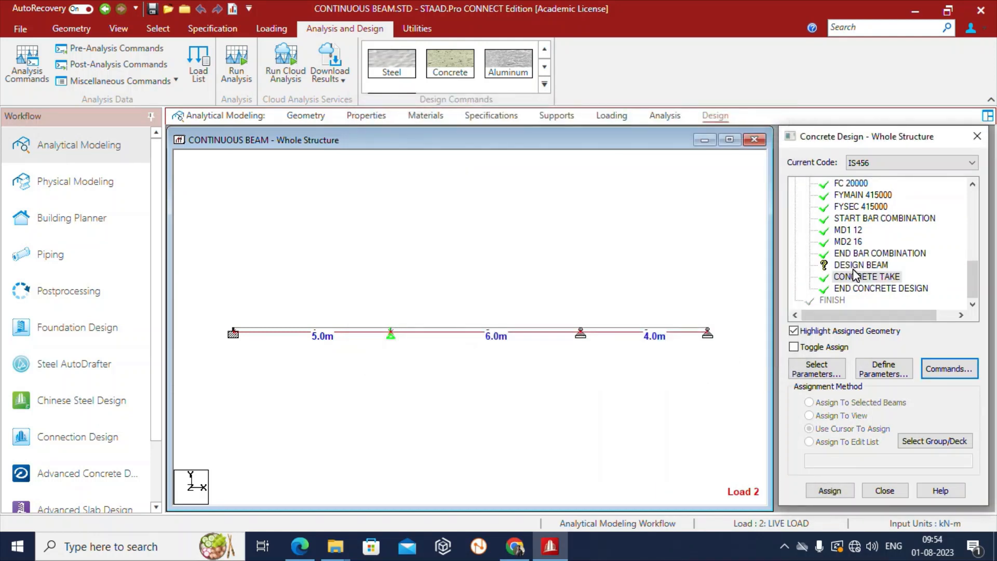
- Assign the unassigned DESIGN BEAM command to all three spans of the continuous beam
{"action": "left_click", "coordinate": [854, 266]}
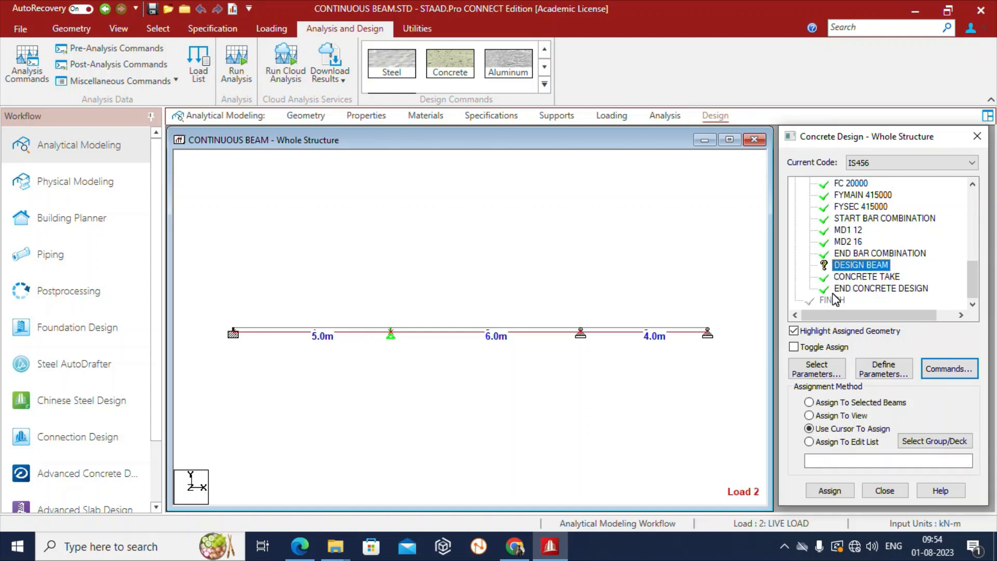
{"action": "left_click_drag", "start_coordinate": [214, 285], "coordinate": [728, 378]}
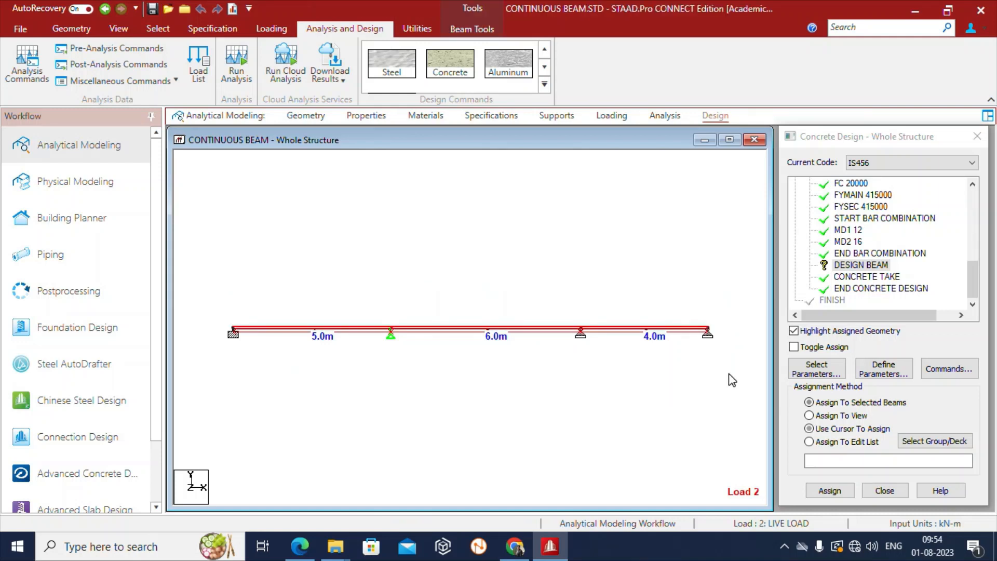
{"action": "left_click", "coordinate": [867, 269]}
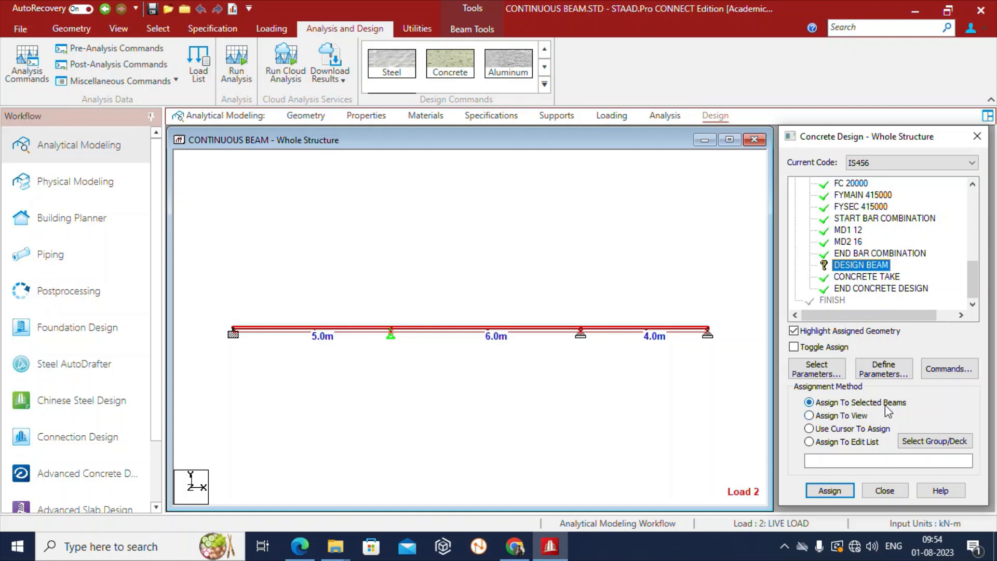
{"action": "left_click", "coordinate": [829, 491]}
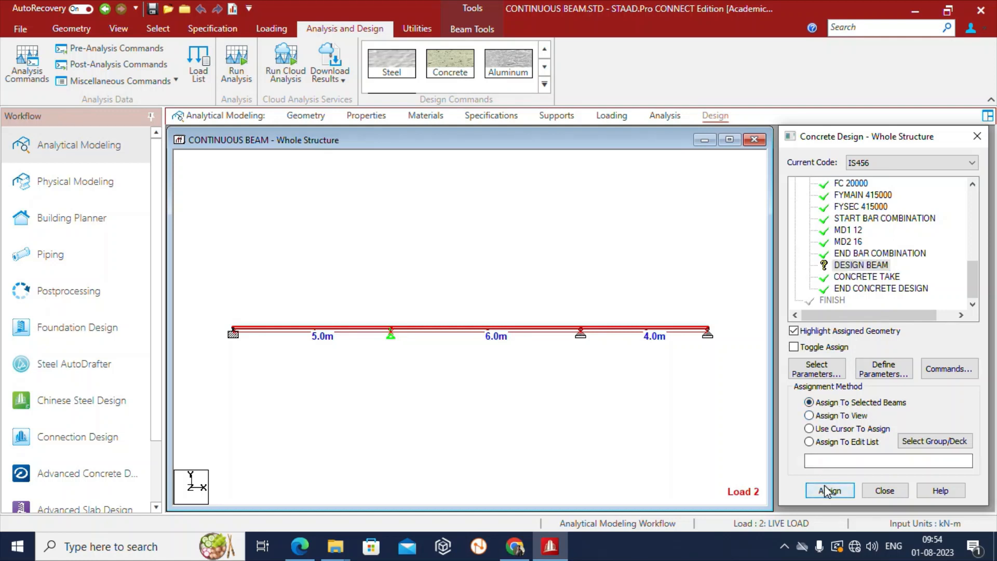
{"action": "left_click", "coordinate": [890, 356]}
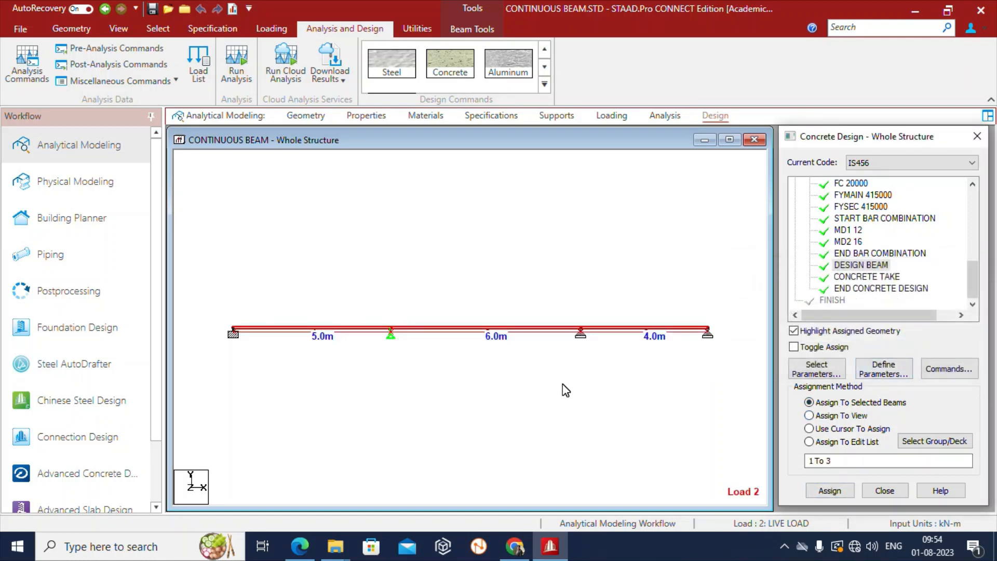
- Save the modified structure, run the analysis and design, and close the run log while staying in modeling mode
{"action": "left_click", "coordinate": [232, 65]}
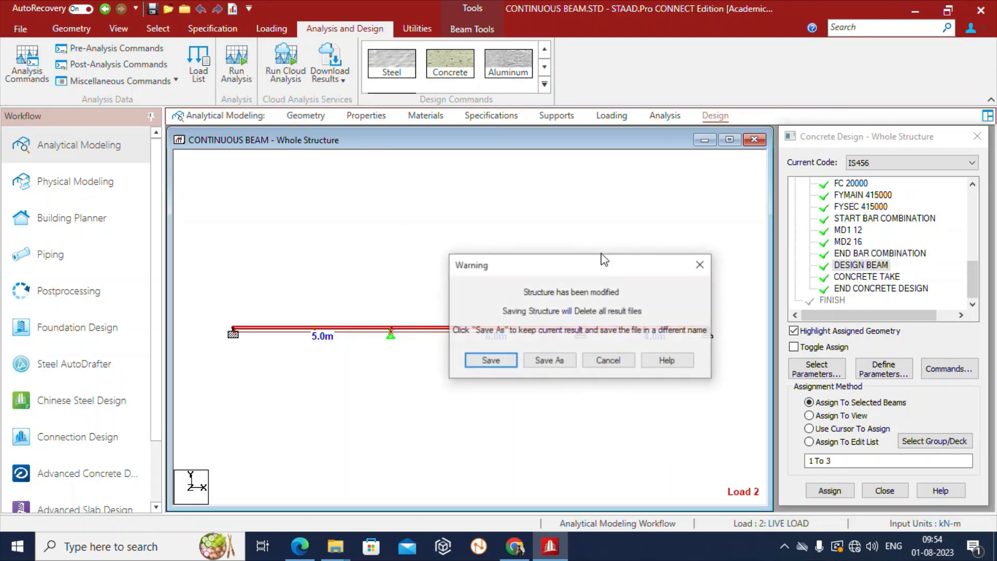
{"action": "left_click_drag", "start_coordinate": [601, 266], "coordinate": [584, 165]}
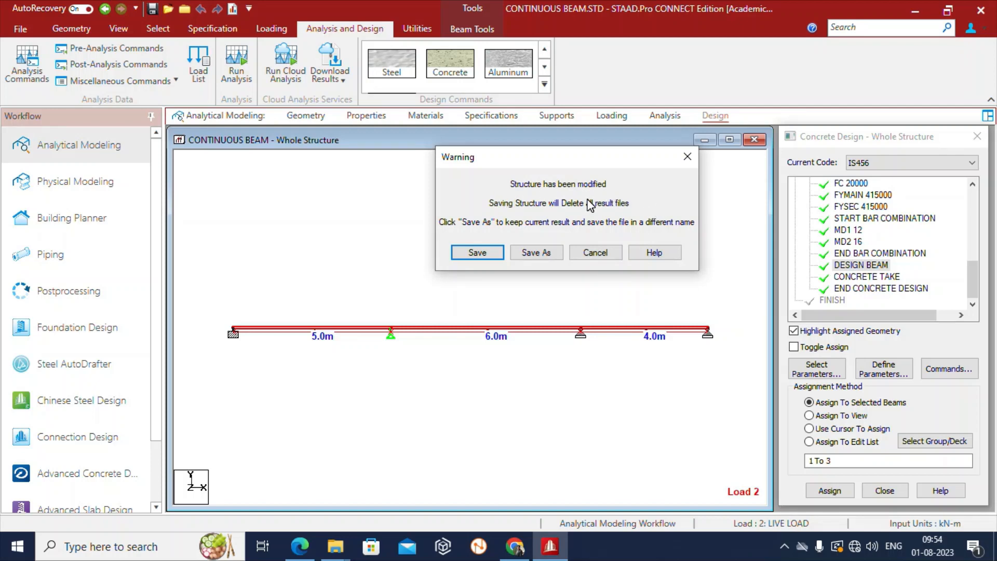
{"action": "left_click", "coordinate": [484, 254]}
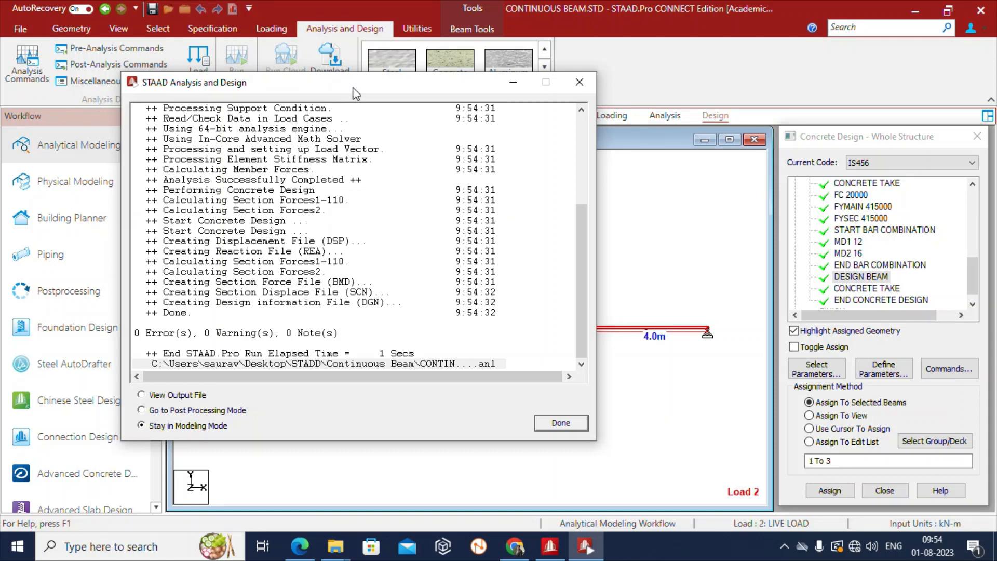
{"action": "left_click_drag", "start_coordinate": [351, 90], "coordinate": [669, 89]}
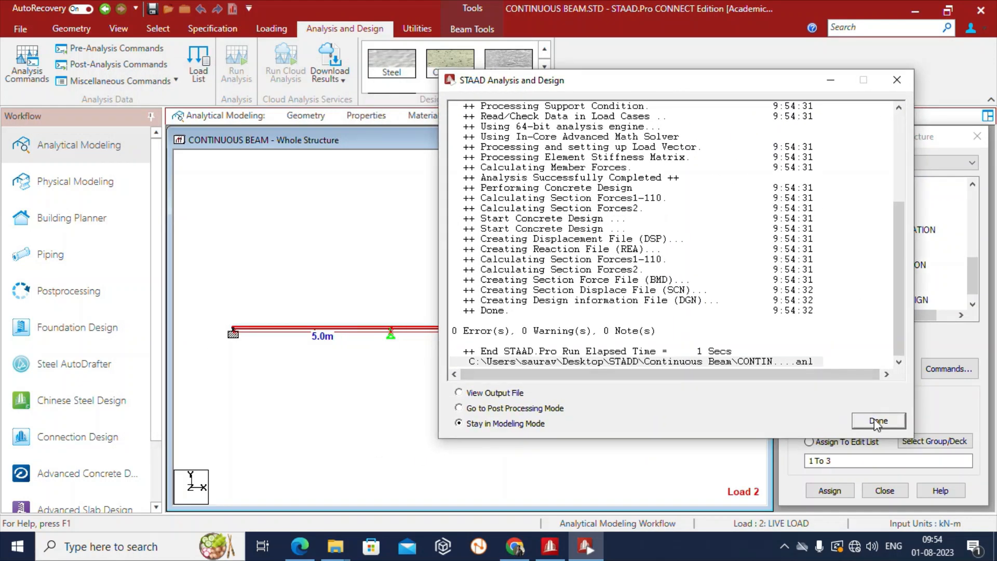
{"action": "left_click", "coordinate": [896, 79]}
- Examine the concrete design reinforcement details of the 6 m middle span in the postprocessing beam results, and close its properties
{"action": "left_click", "coordinate": [84, 286]}
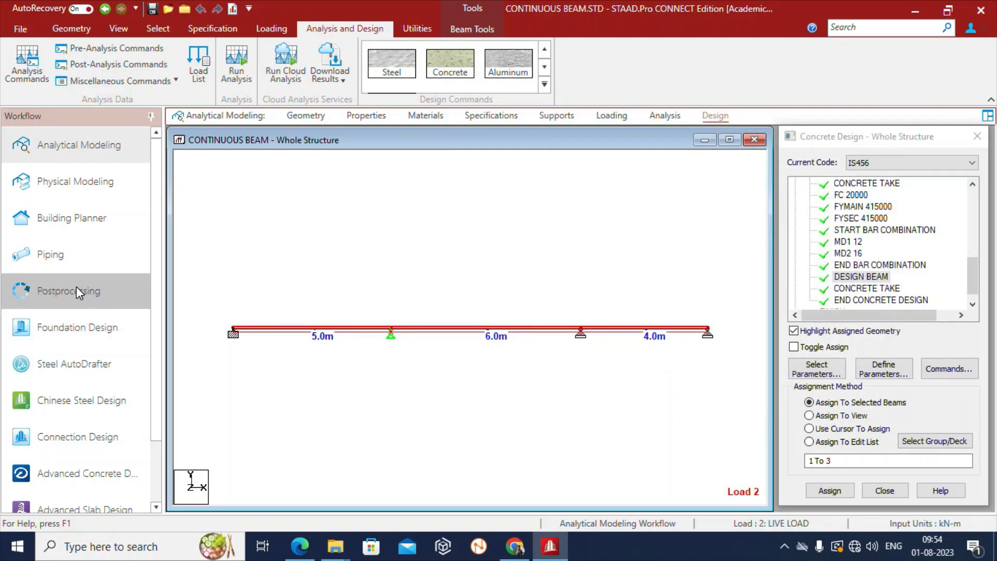
{"action": "left_click", "coordinate": [431, 116]}
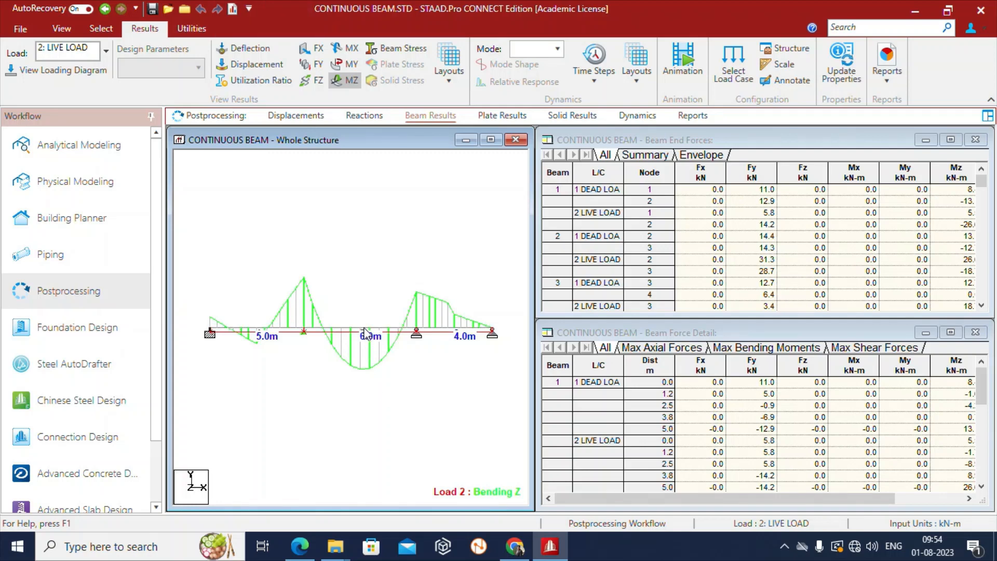
{"action": "double_click", "coordinate": [364, 328]}
{"action": "left_click_drag", "start_coordinate": [575, 95], "coordinate": [582, 61]}
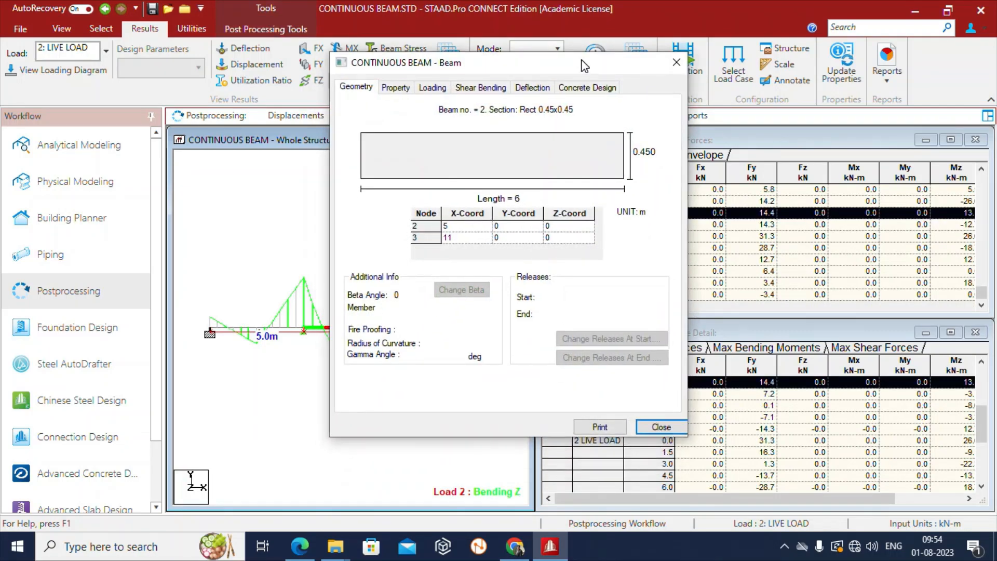
{"action": "left_click", "coordinate": [582, 90]}
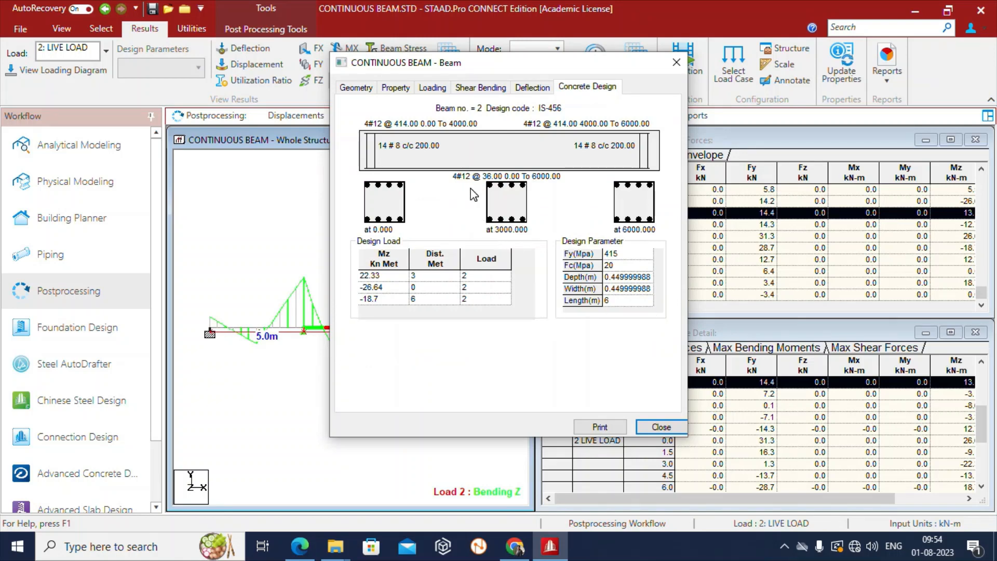
{"action": "left_click_drag", "start_coordinate": [504, 68], "coordinate": [557, 62]}
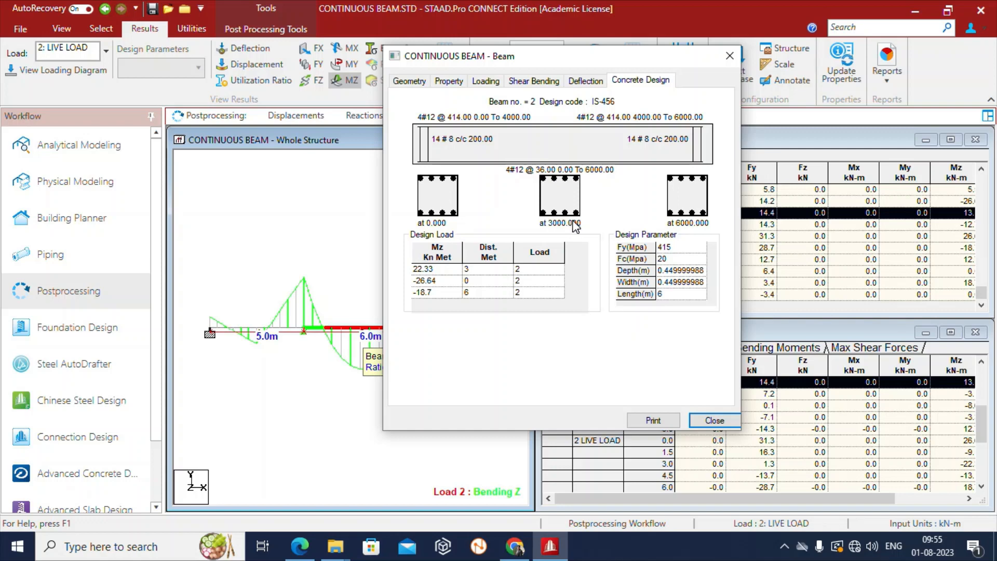
{"action": "left_click", "coordinate": [730, 55]}
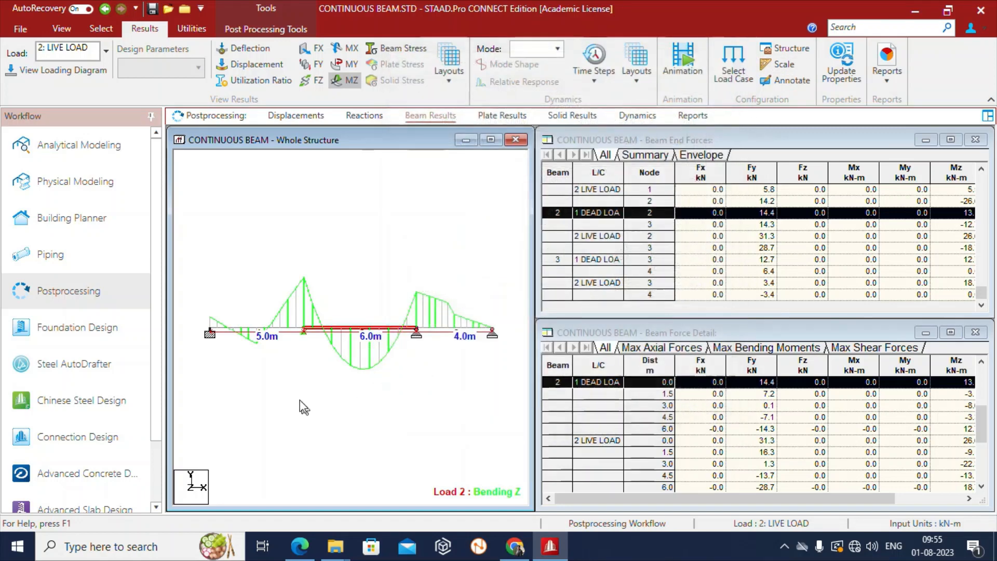
- Examine the concrete design reinforcement details of the 5 m end span, and close its properties
{"action": "double_click", "coordinate": [267, 334]}
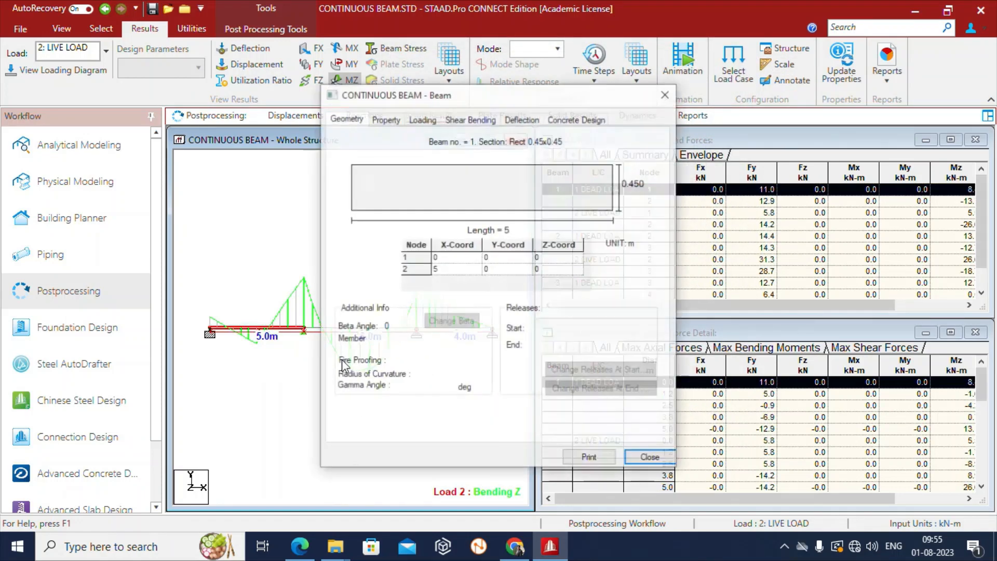
{"action": "left_click", "coordinate": [572, 121]}
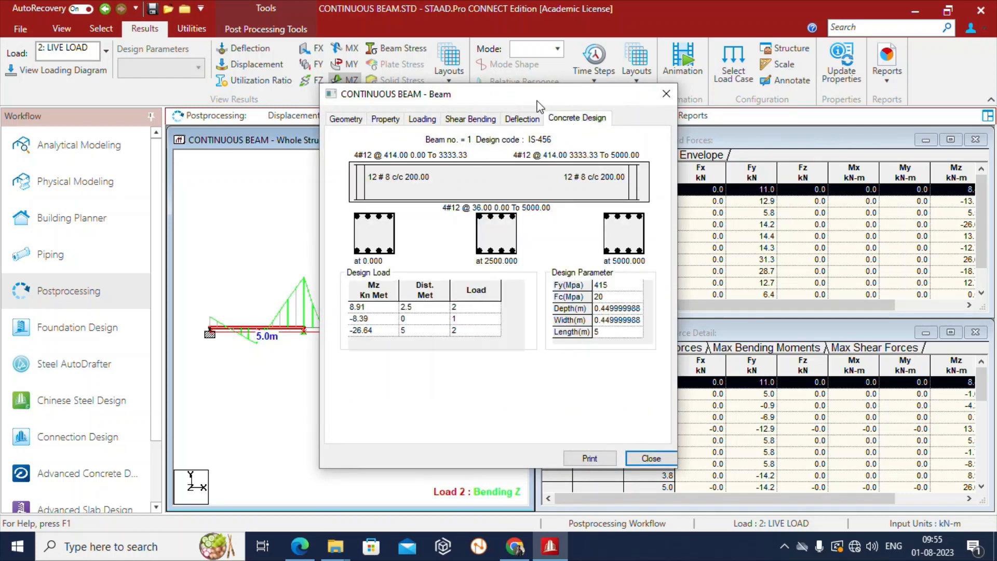
{"action": "left_click_drag", "start_coordinate": [493, 95], "coordinate": [602, 70]}
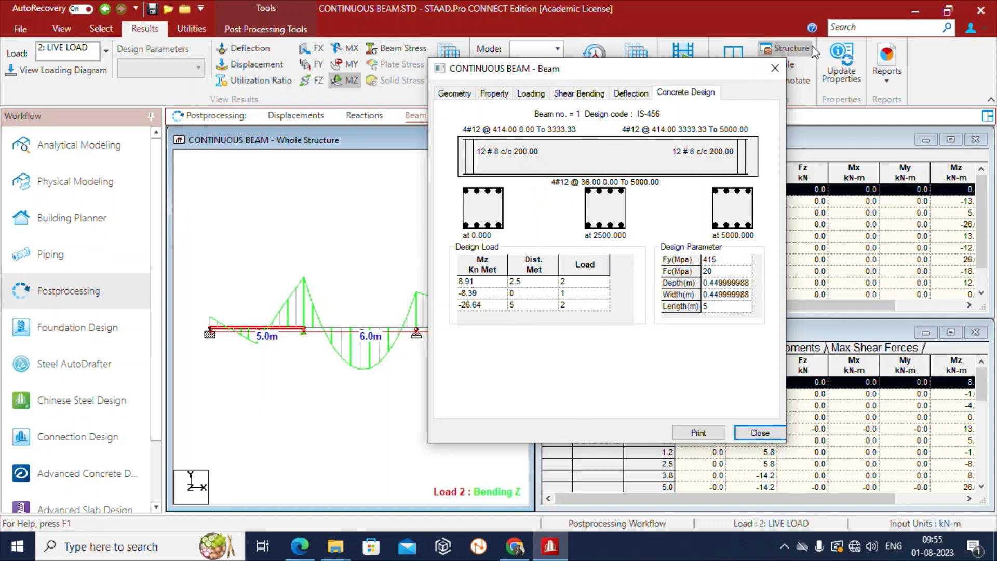
{"action": "left_click", "coordinate": [774, 67]}
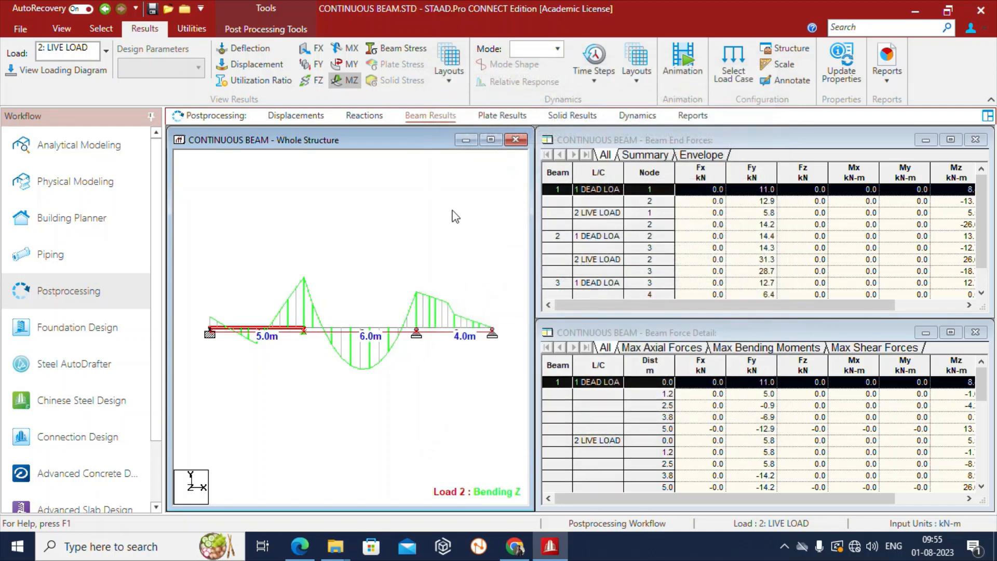
- Maximize the whole structure view, clear the beam selection, and examine the live load Mz bending diagram across all three spans
{"action": "left_click", "coordinate": [490, 139]}
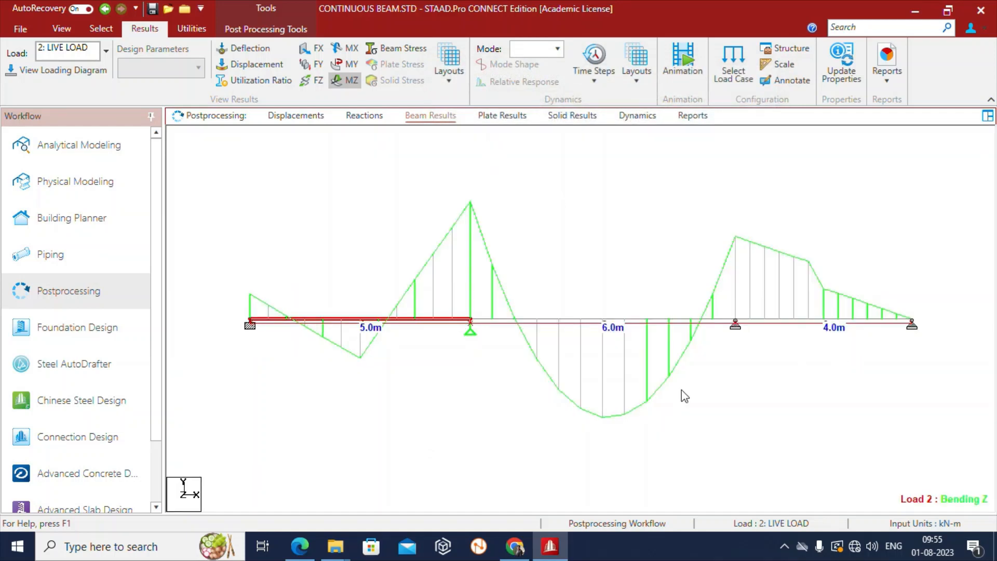
{"action": "left_click", "coordinate": [489, 408]}
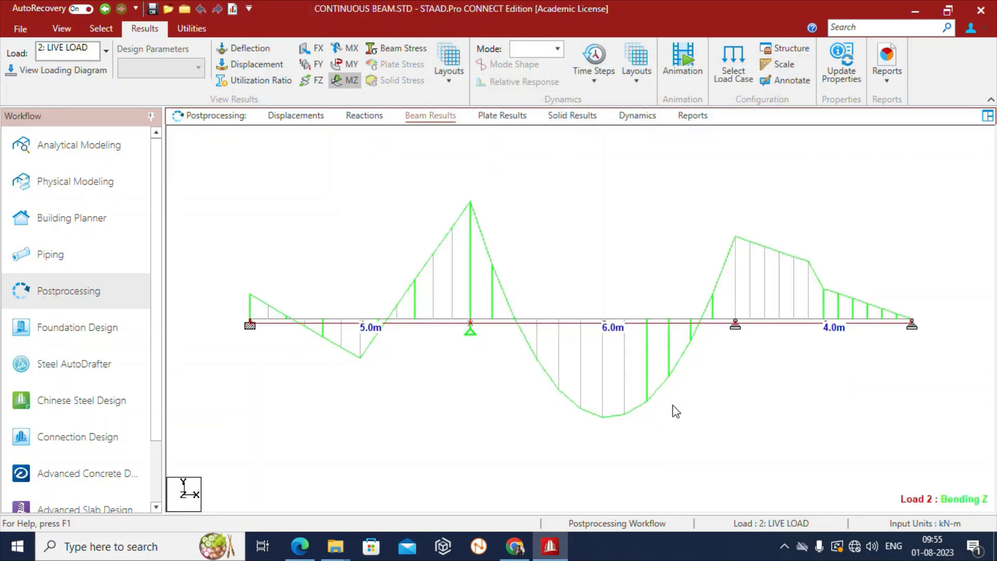
{"action": "middle_click_drag", "start_coordinate": [796, 377], "coordinate": [784, 400]}
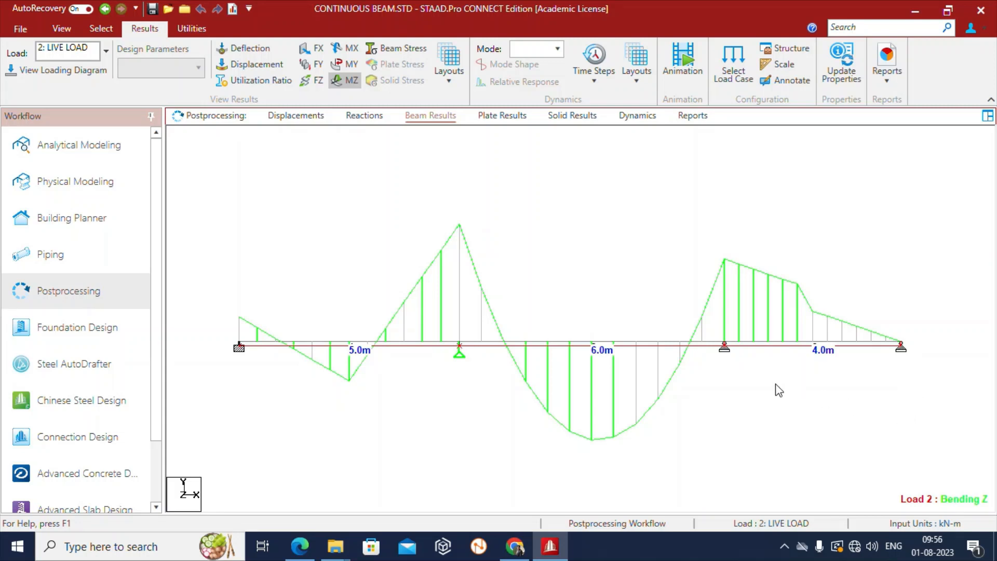
{"action": "middle_click_drag", "start_coordinate": [781, 373], "coordinate": [778, 353]}
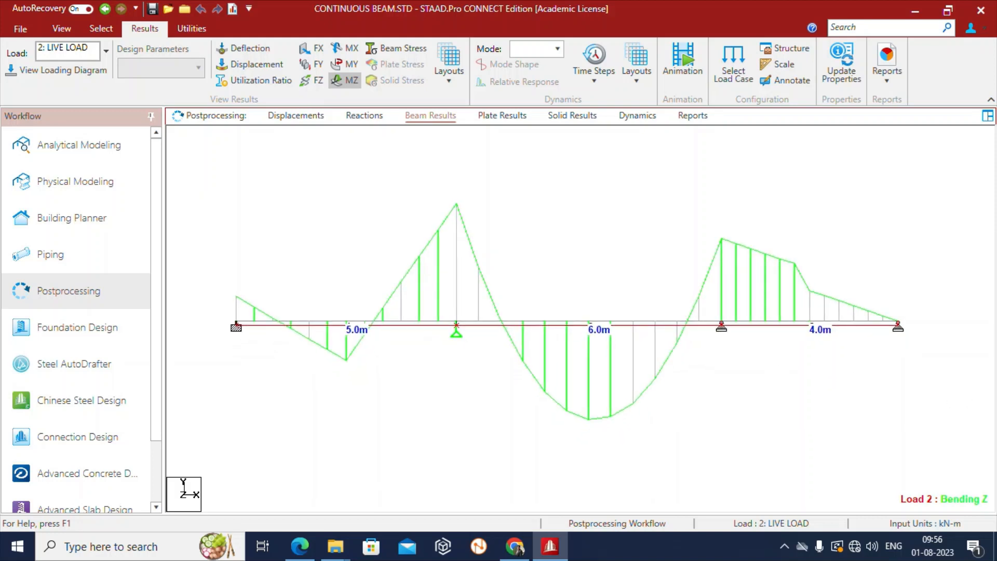
{"action": "scroll", "coordinate": [836, 416], "scroll_direction": "down", "scroll_amount": 2}
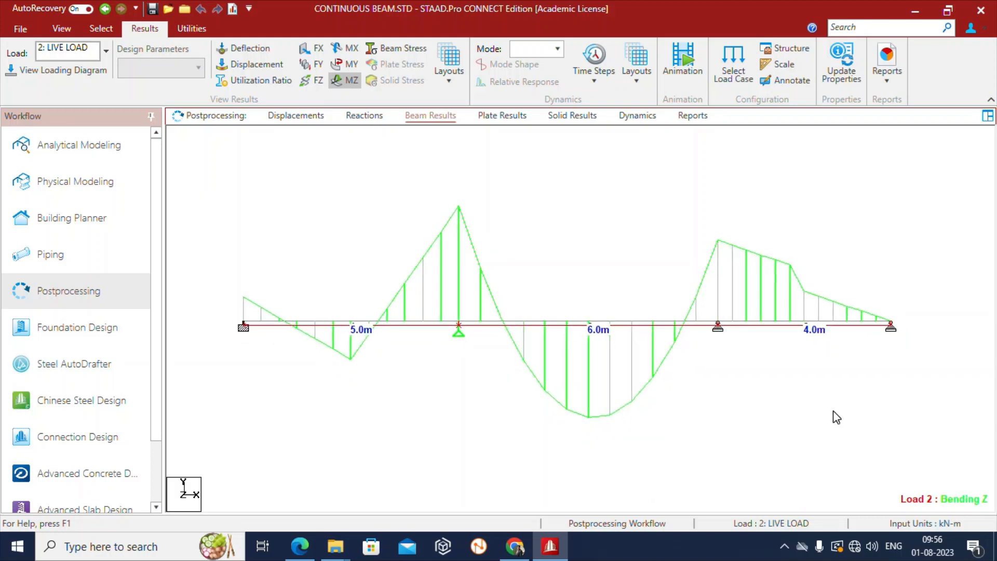
{"action": "scroll", "coordinate": [835, 415], "scroll_direction": "up", "scroll_amount": 1}
{"action": "mouse_move", "coordinate": [876, 407]}
{"action": "middle_mouse_down"}
{"action": "mouse_move", "coordinate": [877, 438]}
{"action": "mouse_move", "coordinate": [869, 406]}
{"action": "mouse_move", "coordinate": [872, 413]}
{"action": "middle_mouse_up"}
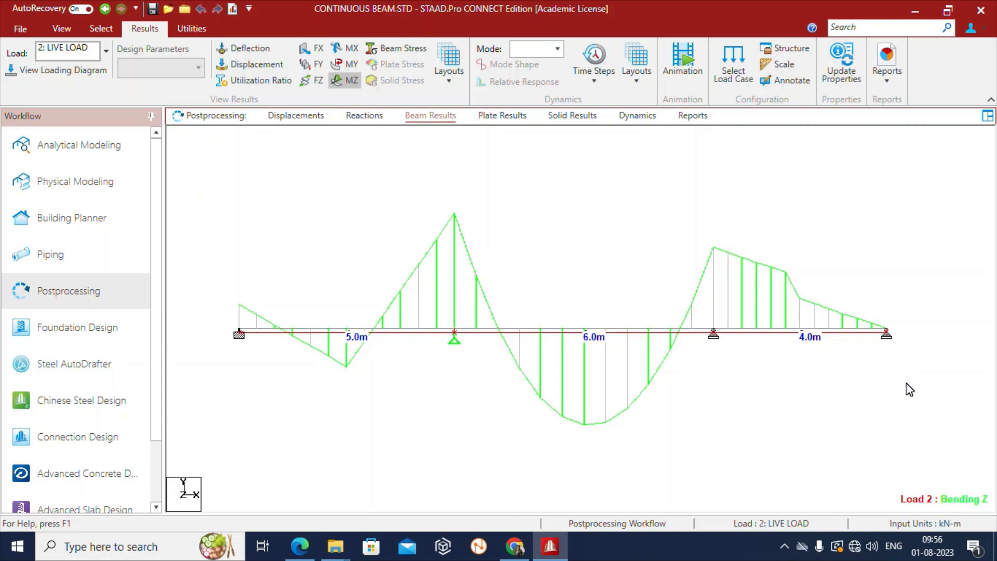
{"action": "mouse_move", "coordinate": [896, 392]}
{"action": "middle_mouse_down"}
{"action": "mouse_move", "coordinate": [902, 357]}
{"action": "mouse_move", "coordinate": [903, 388]}
{"action": "middle_mouse_up"}
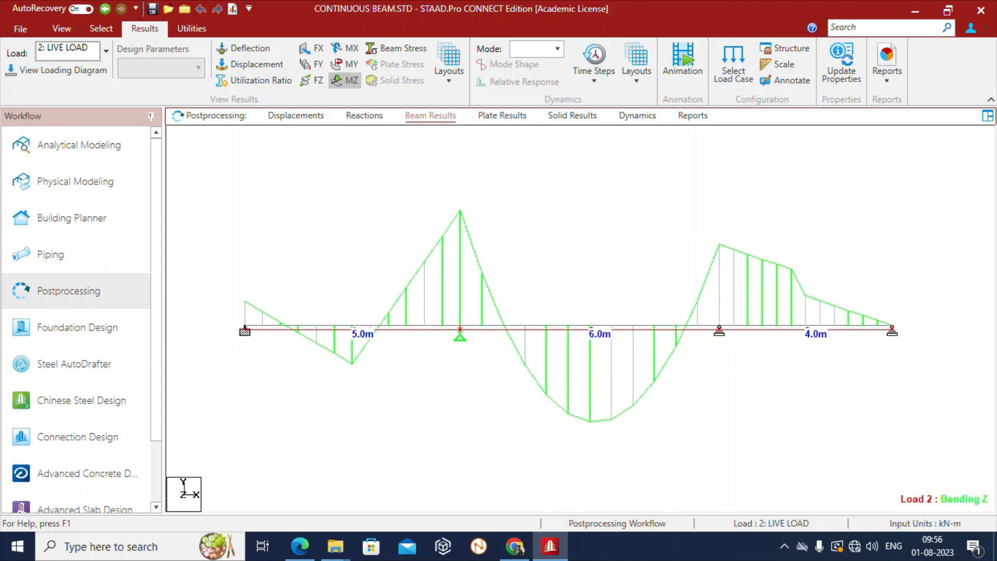